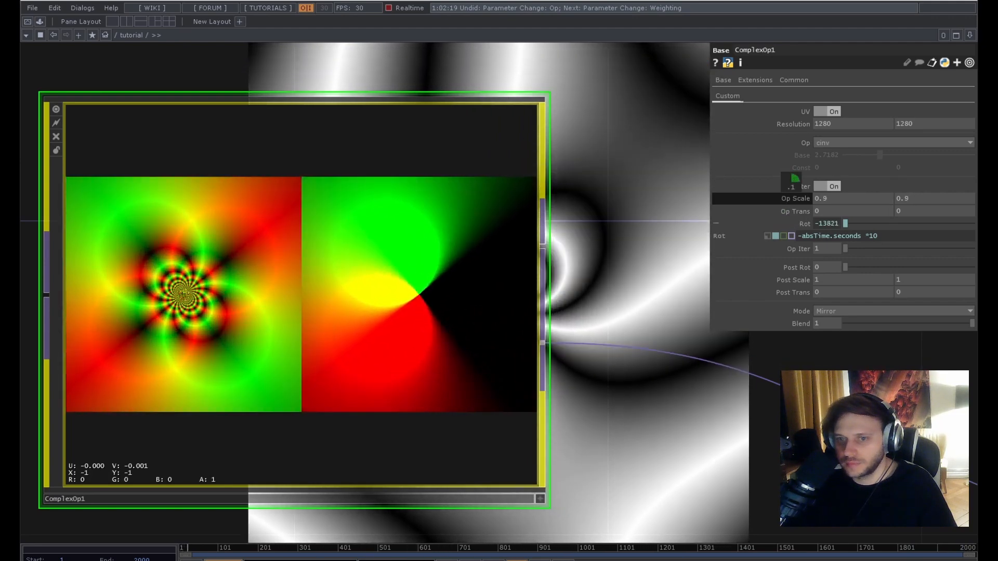
# Set ComplexOp1's Op Scale to 1 on both axes.
pyautogui.moveTo(791, 182); pyautogui.dragTo(798, 182)
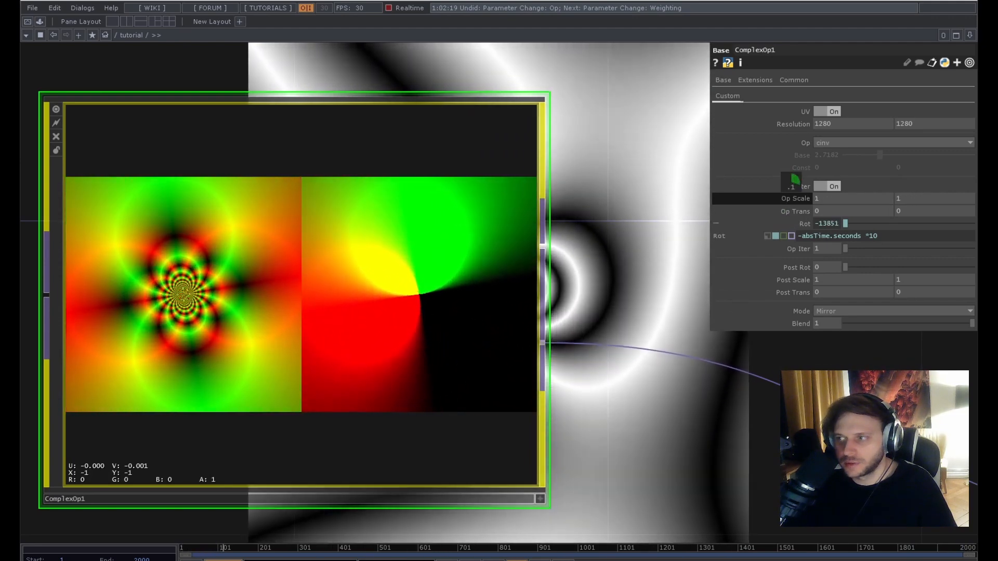
pyautogui.moveTo(824, 211)
pyautogui.mouseDown(button='middle')
pyautogui.moveTo(800, 200)
pyautogui.moveTo(825, 200)
pyautogui.mouseUp(button='middle')
pyautogui.moveTo(846, 267)
pyautogui.mouseDown()
pyautogui.moveTo(877, 273)
pyautogui.moveTo(844, 249)
pyautogui.mouseUp()
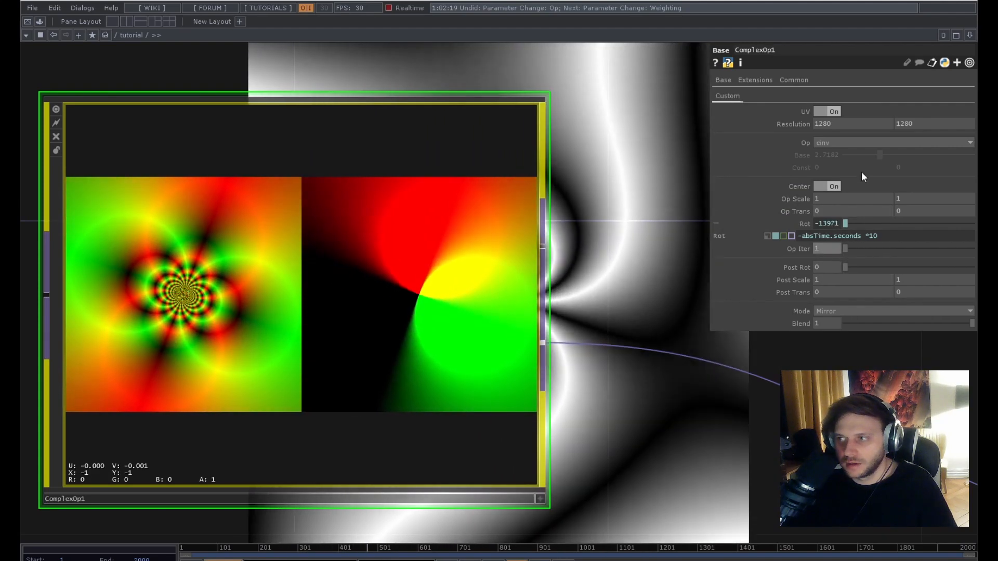
# Change ComplexOp1's Op function to csin and set its Op Iter to 5.
pyautogui.click(857, 144)
pyautogui.click(832, 230)
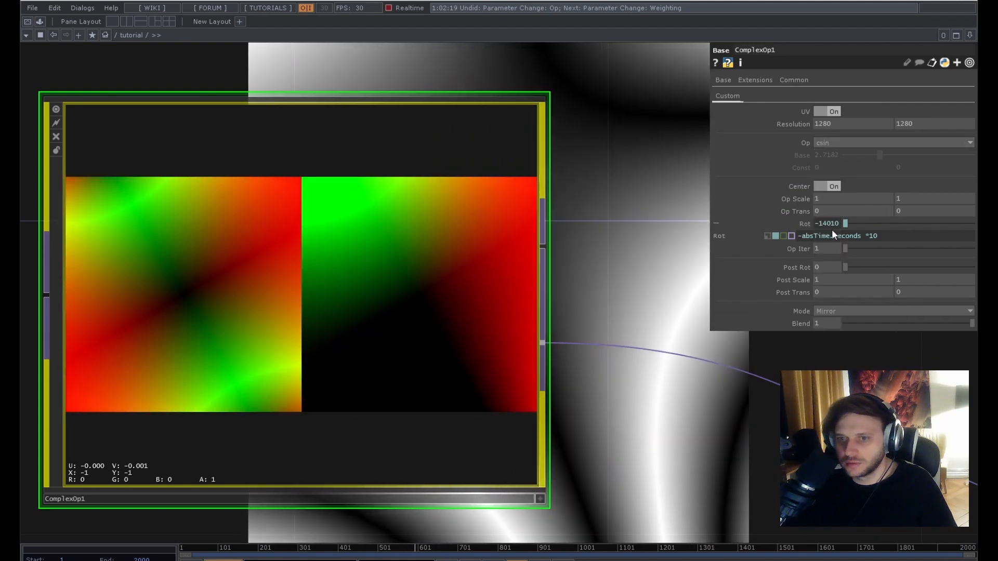
pyautogui.moveTo(846, 249); pyautogui.dragTo(959, 250)
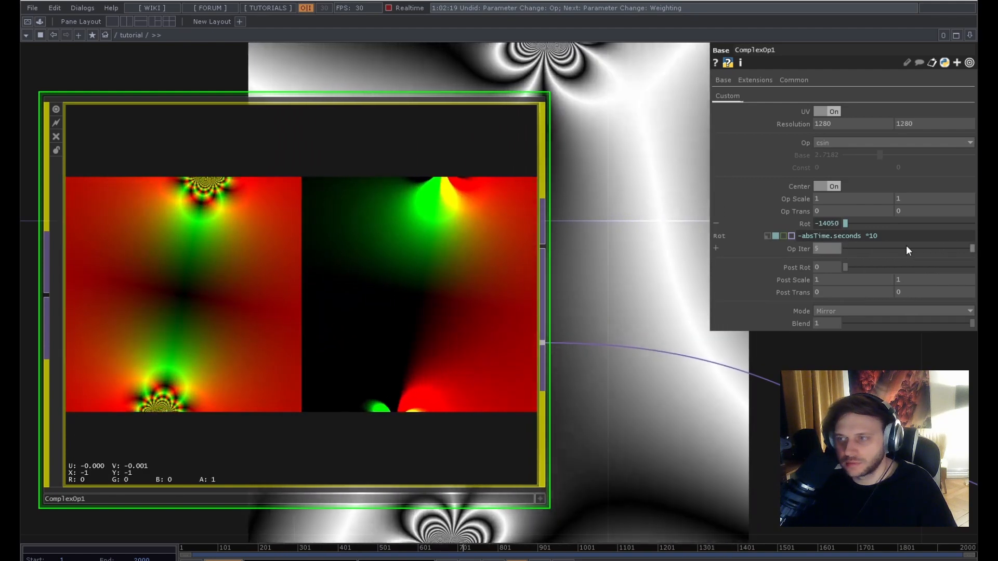
pyautogui.moveTo(795, 199); pyautogui.dragTo(814, 181, button='middle')
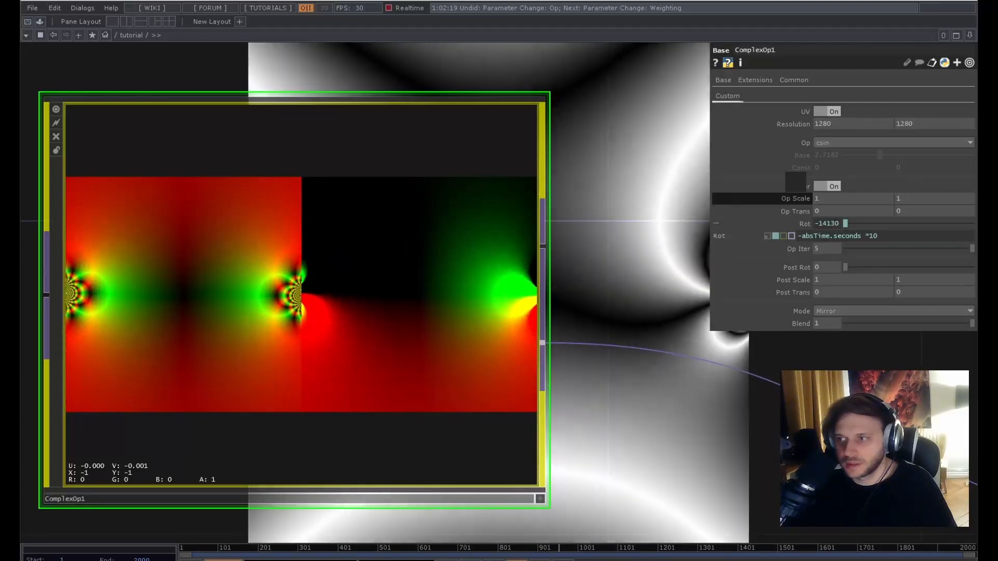
# Examine the ComplexMix1 node together with its ramp1, ComplexOp1 and ComplexOp2 inputs.
pyautogui.scroll(-5, 620, 235)
pyautogui.moveTo(548, 348); pyautogui.dragTo(158, 292)
pyautogui.moveTo(405, 389); pyautogui.dragTo(325, 379)
pyautogui.scroll(-2, 394, 412)
pyautogui.scroll(2, 415, 407)
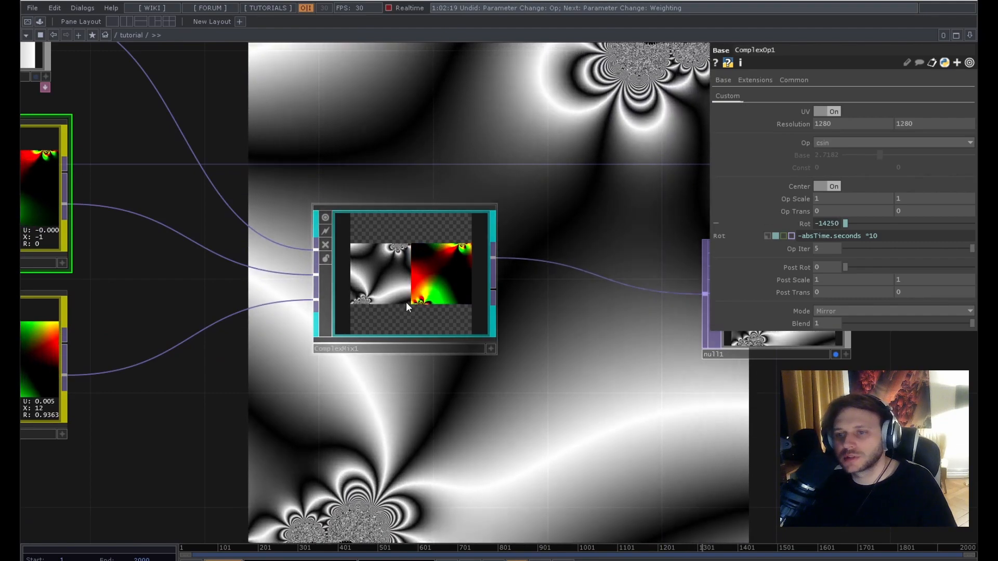
pyautogui.click(407, 303)
pyautogui.moveTo(237, 402); pyautogui.dragTo(366, 404)
pyautogui.scroll(-3, 366, 404)
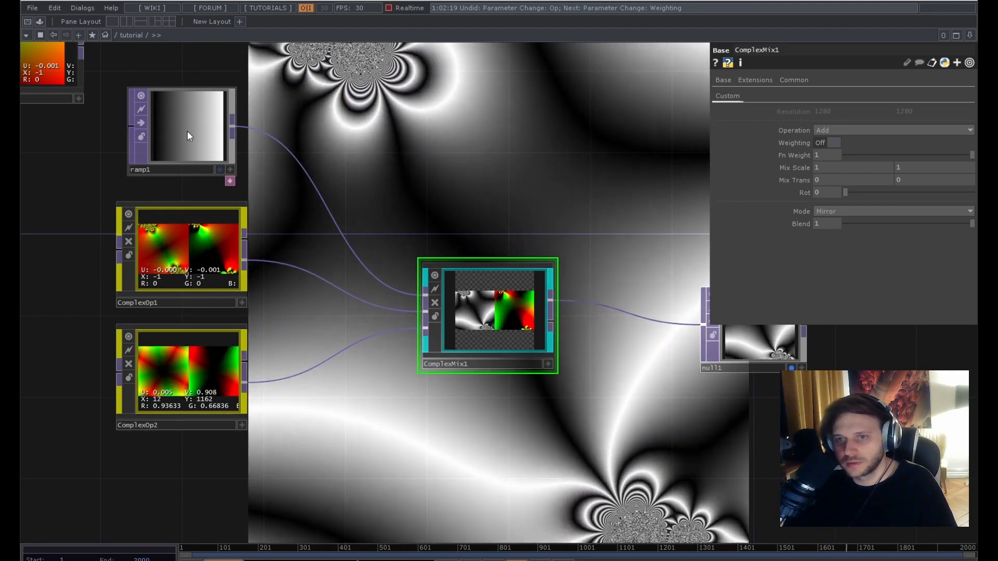
pyautogui.click(187, 136)
pyautogui.click(464, 364)
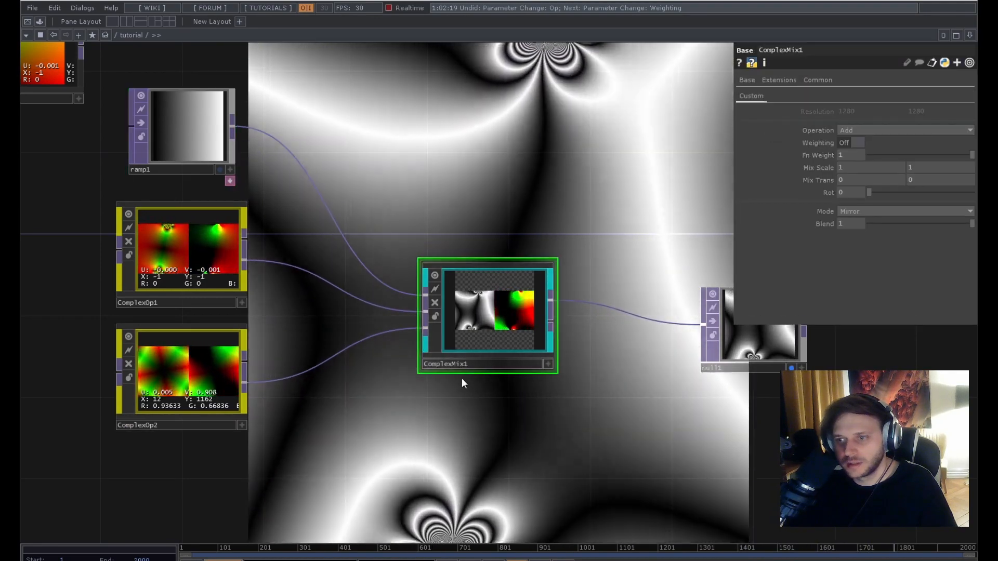
pyautogui.scroll(5, 461, 379)
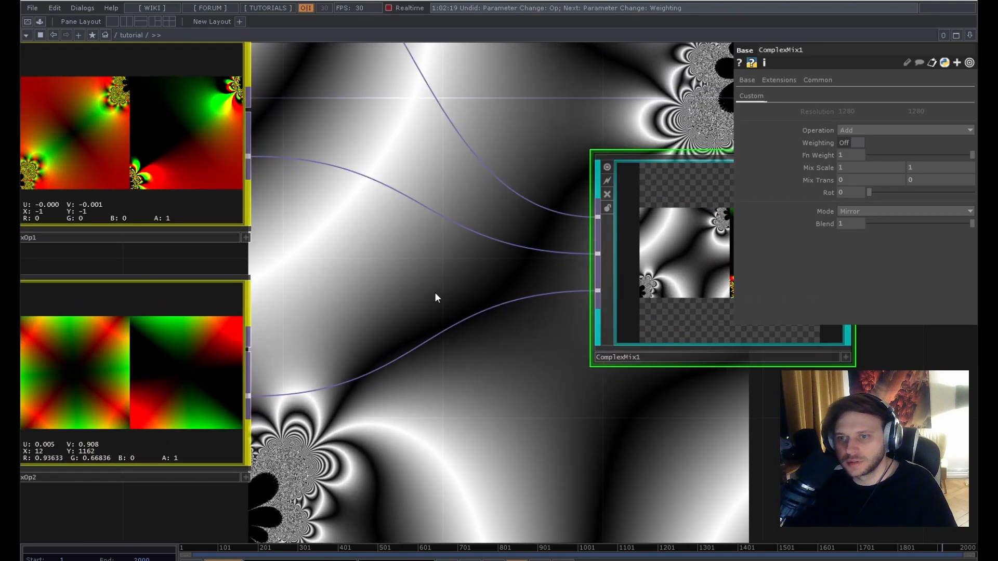
pyautogui.scroll(-3, 350, 317)
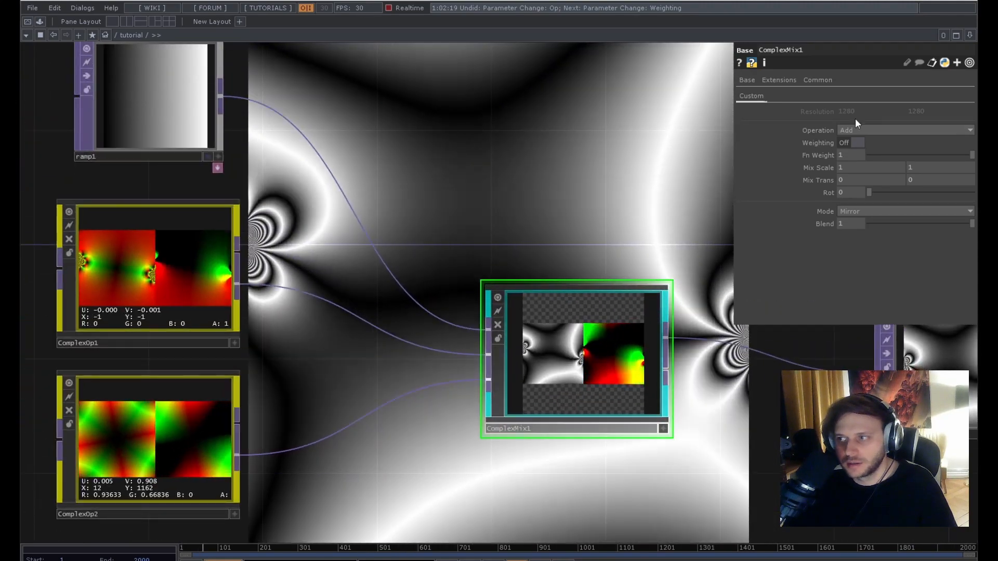
# Set ComplexMix1's Operation to Power1**2 and its Mix Scale to 0.7 on both axes.
pyautogui.click(857, 126)
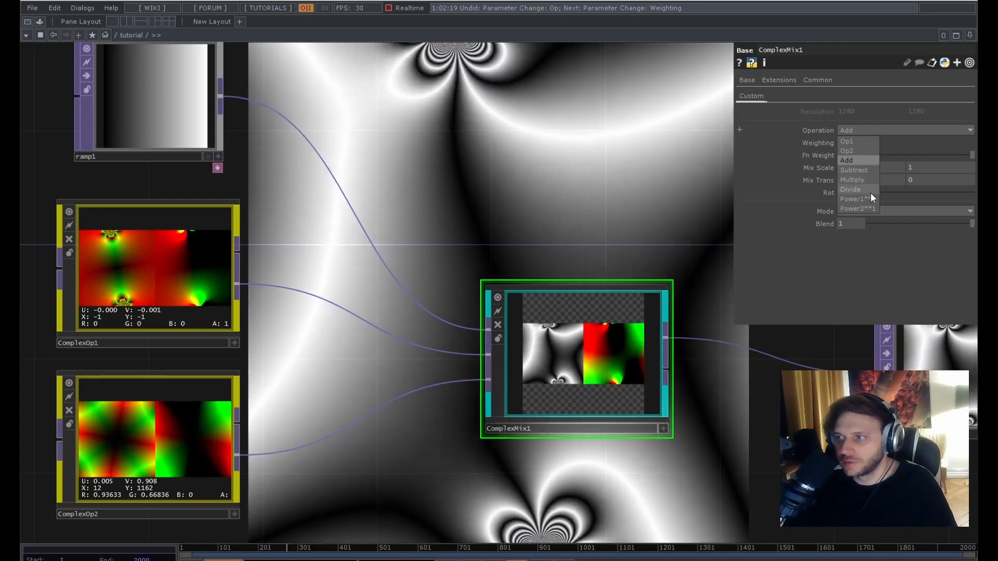
pyautogui.click(873, 198)
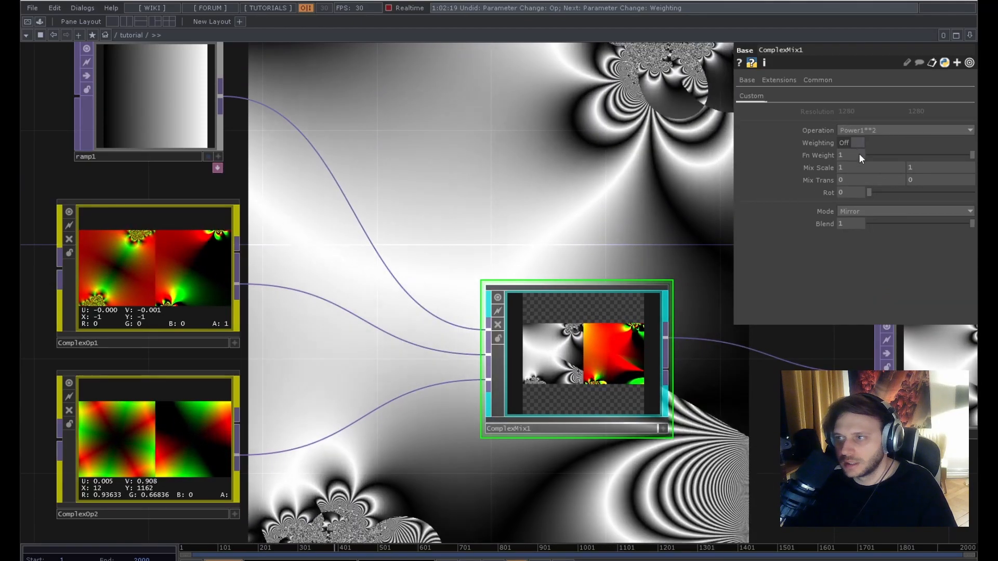
pyautogui.moveTo(692, 208); pyautogui.dragTo(567, 209)
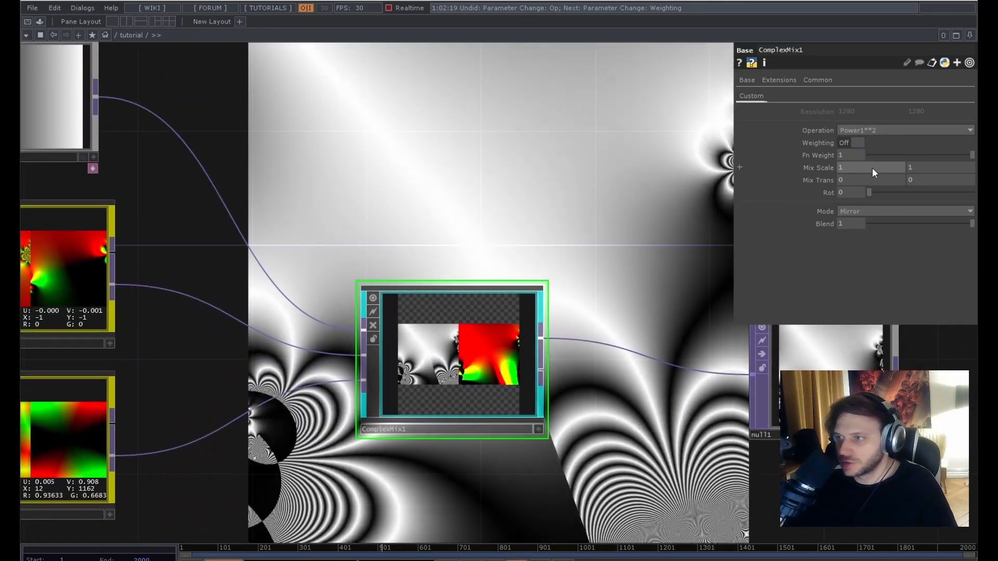
pyautogui.moveTo(816, 169); pyautogui.dragTo(813, 147, button='middle')
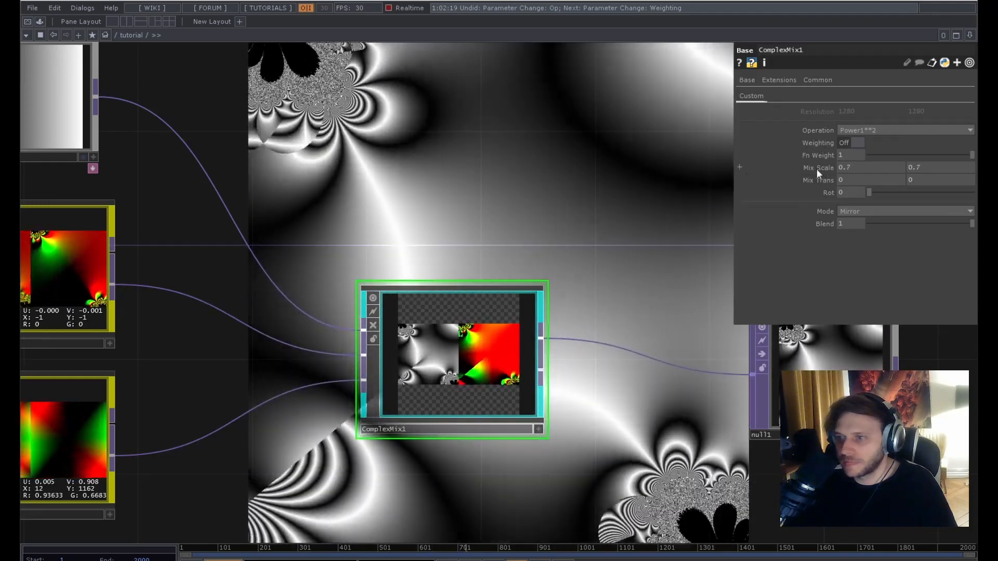
pyautogui.moveTo(532, 177); pyautogui.dragTo(313, 185)
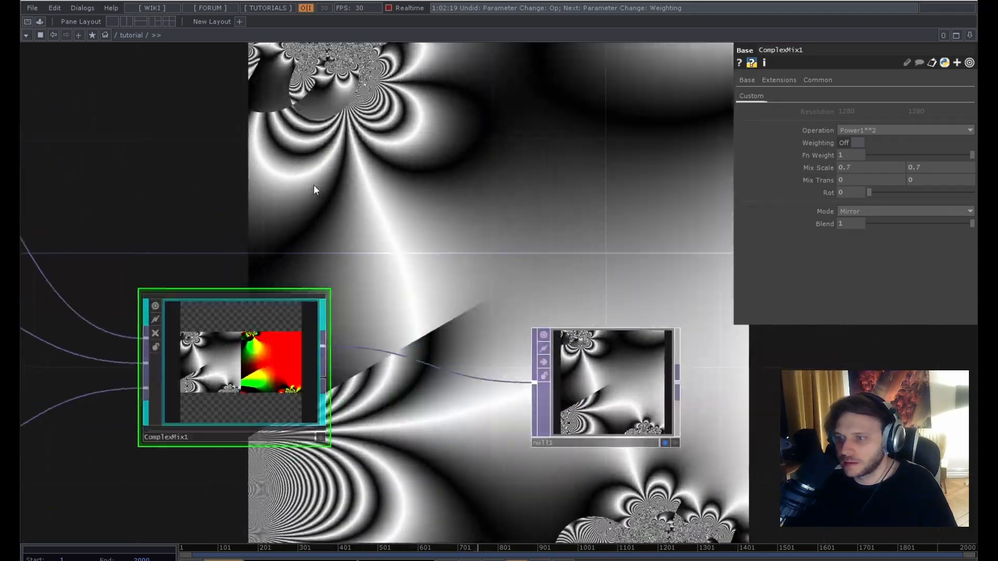
pyautogui.scroll(-3, 313, 185)
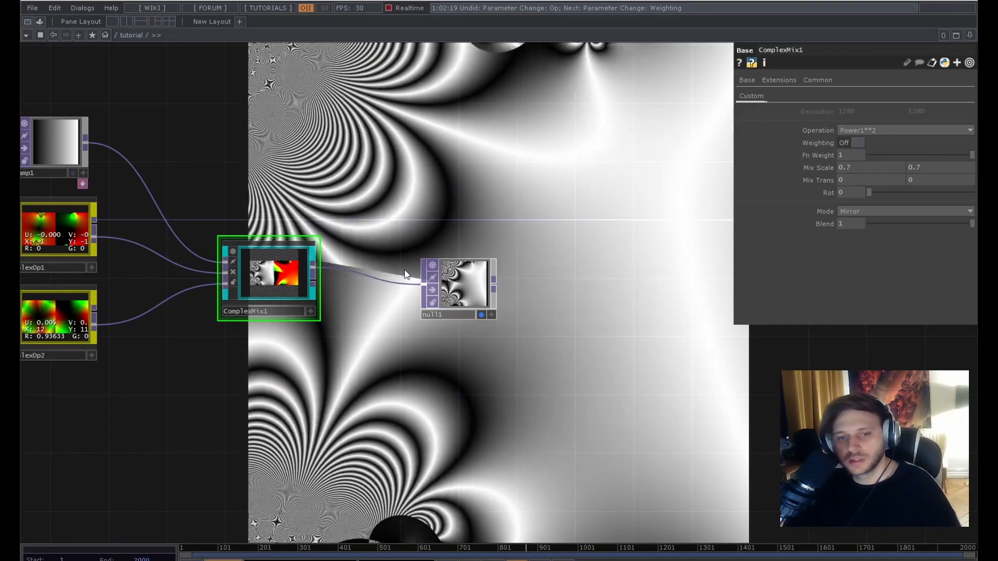
pyautogui.moveTo(395, 323); pyautogui.dragTo(500, 339)
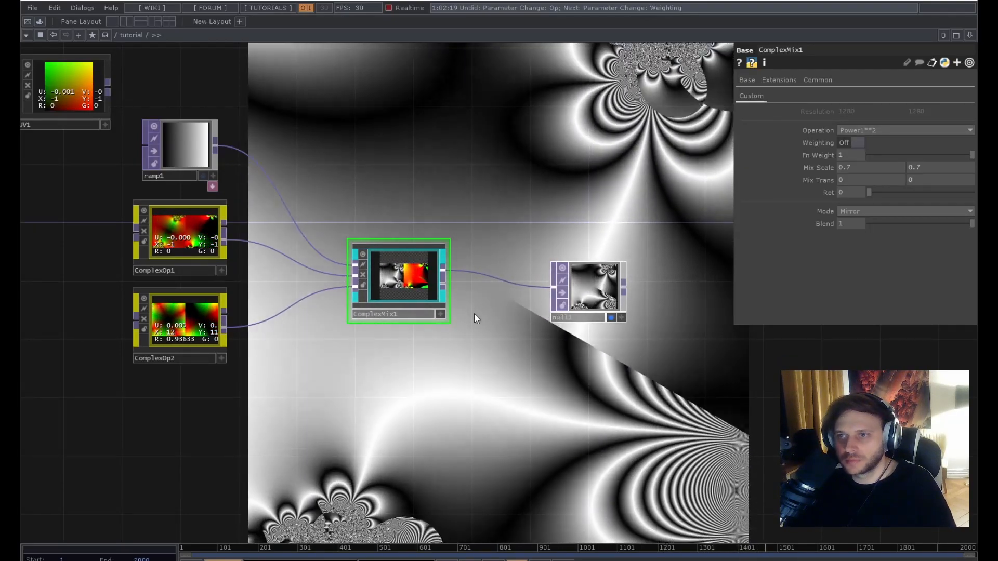
pyautogui.moveTo(470, 314); pyautogui.dragTo(495, 340)
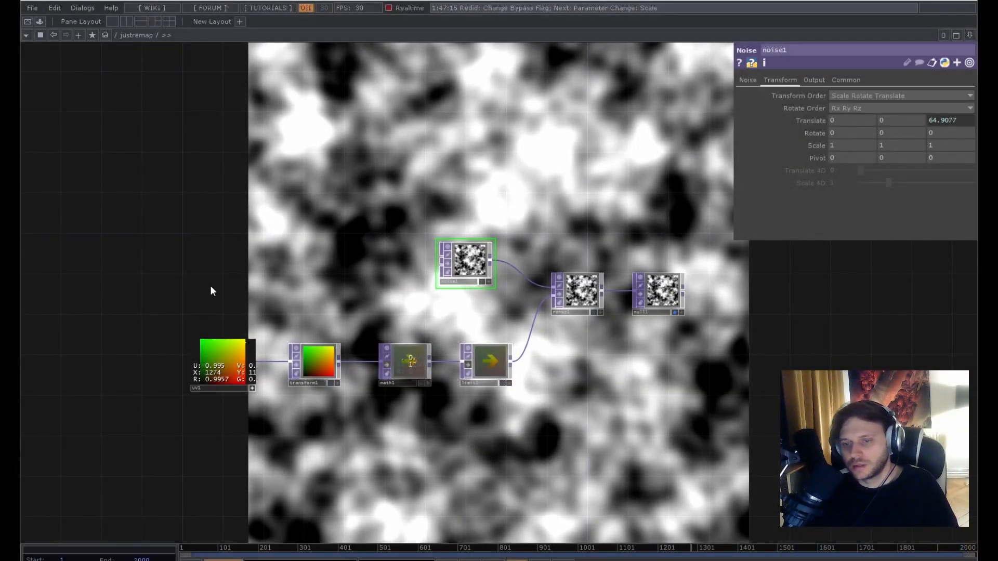
# Inspect the UV1 texture's pixel values at its centre and upper-right corner in the justremap network.
pyautogui.scroll(2, 179, 424)
pyautogui.scroll(3, 179, 424)
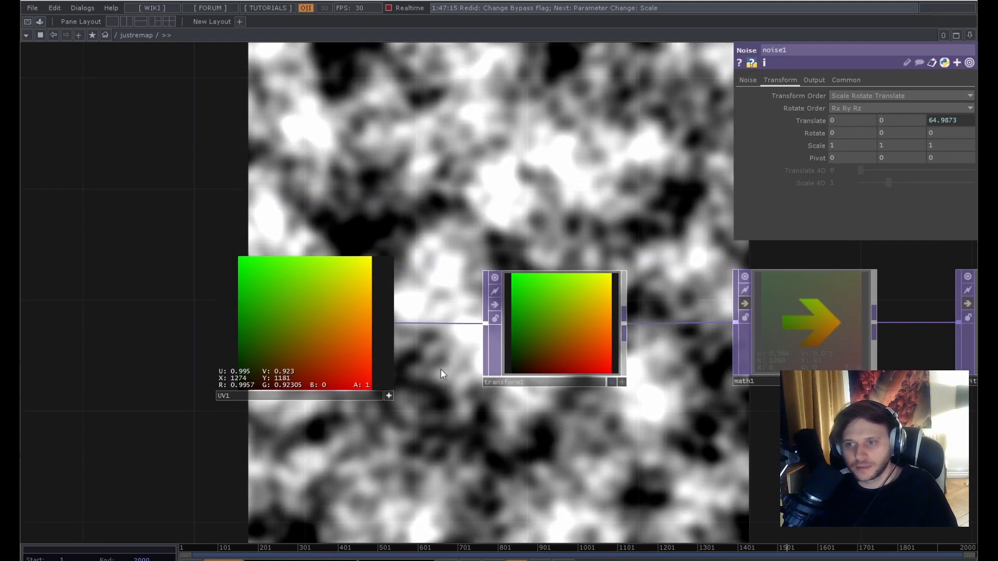
pyautogui.scroll(3, 441, 370)
pyautogui.moveTo(441, 371); pyautogui.dragTo(720, 412)
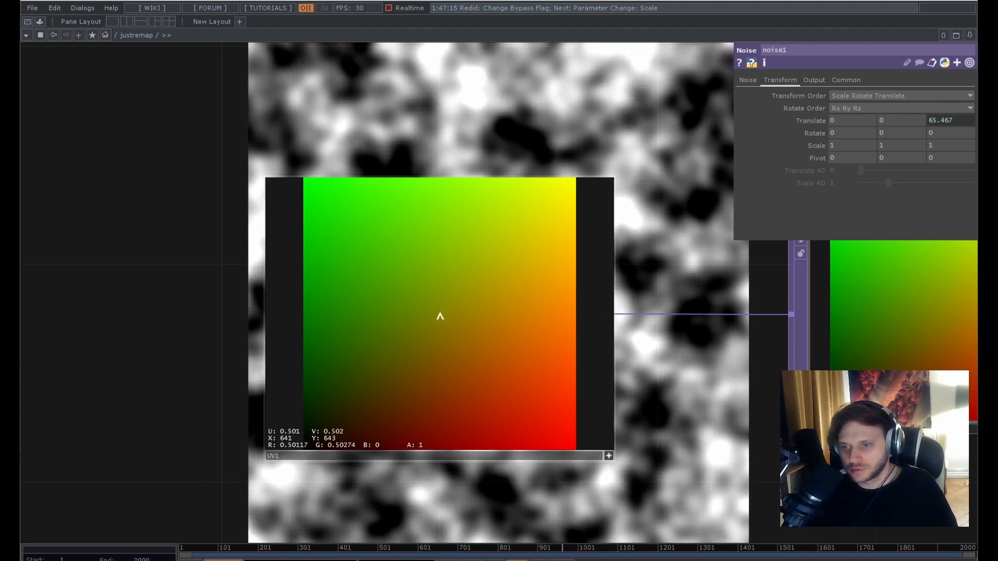
pyautogui.moveTo(669, 381); pyautogui.dragTo(519, 376)
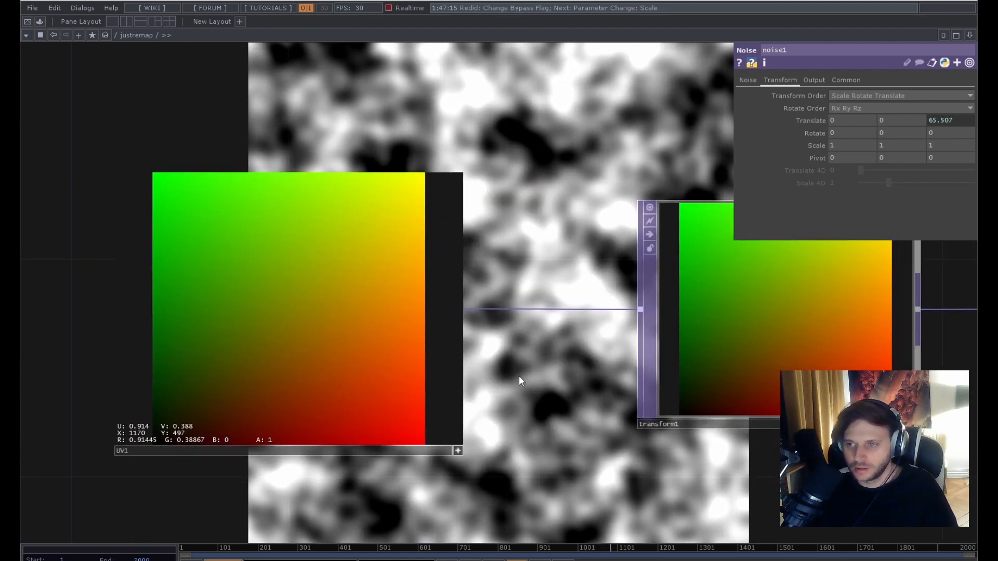
pyautogui.scroll(-3, 519, 376)
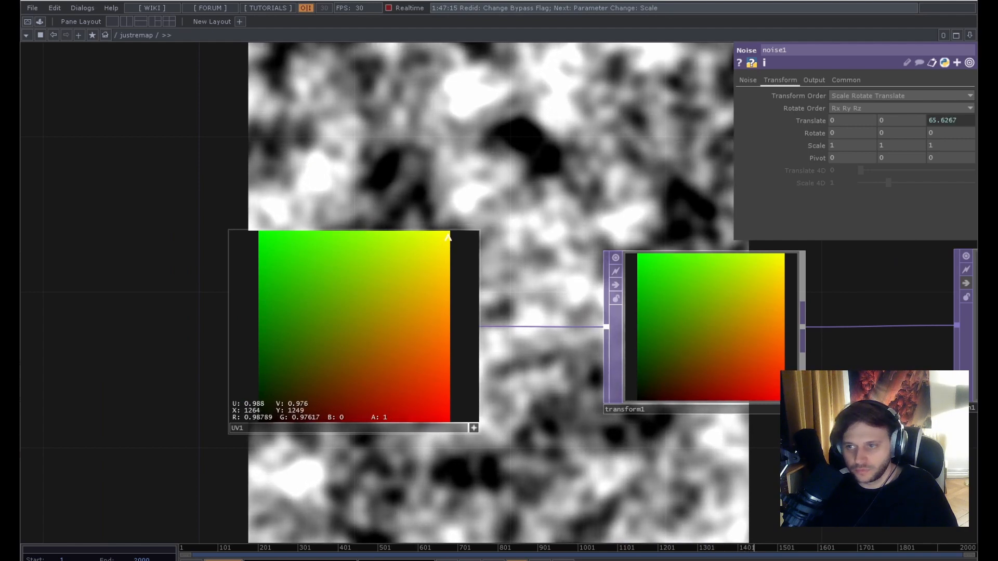
pyautogui.scroll(-3, 541, 424)
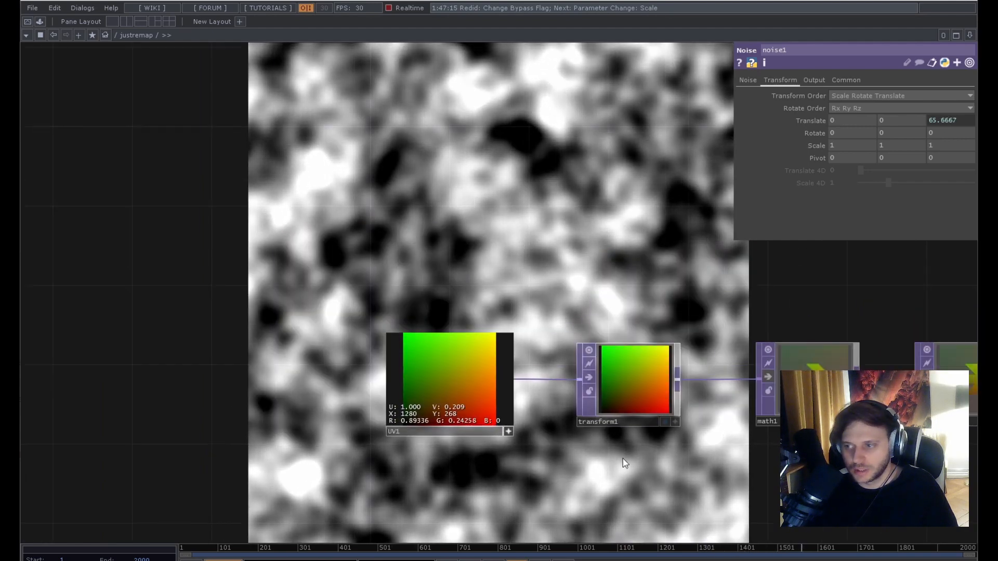
# Follow the chain from UV1 through transform1, math1 and limit1 to remap1 and its noise1 input.
pyautogui.moveTo(664, 457); pyautogui.dragTo(426, 454)
pyautogui.scroll(-3, 416, 453)
pyautogui.moveTo(565, 480); pyautogui.dragTo(368, 487)
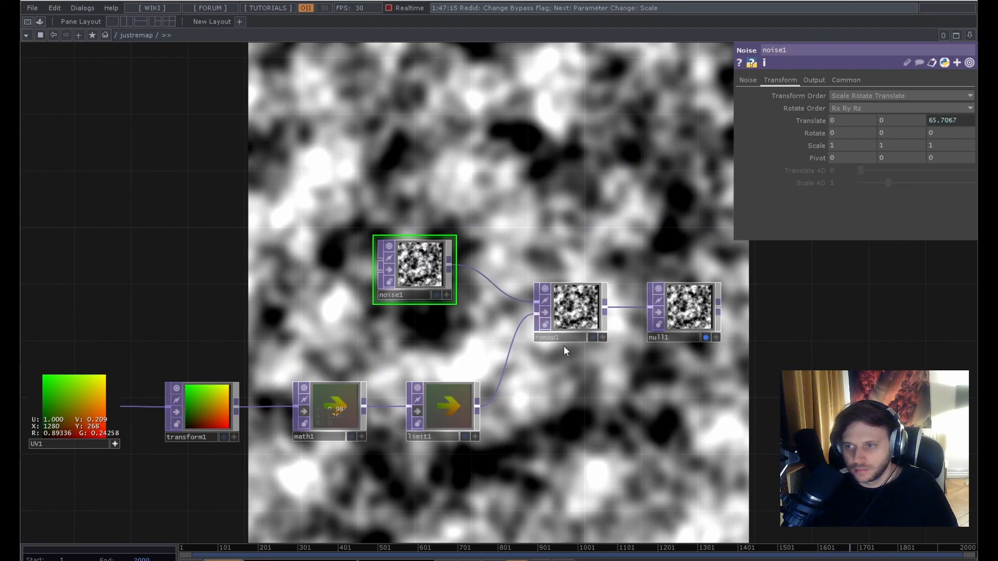
pyautogui.scroll(3, 567, 325)
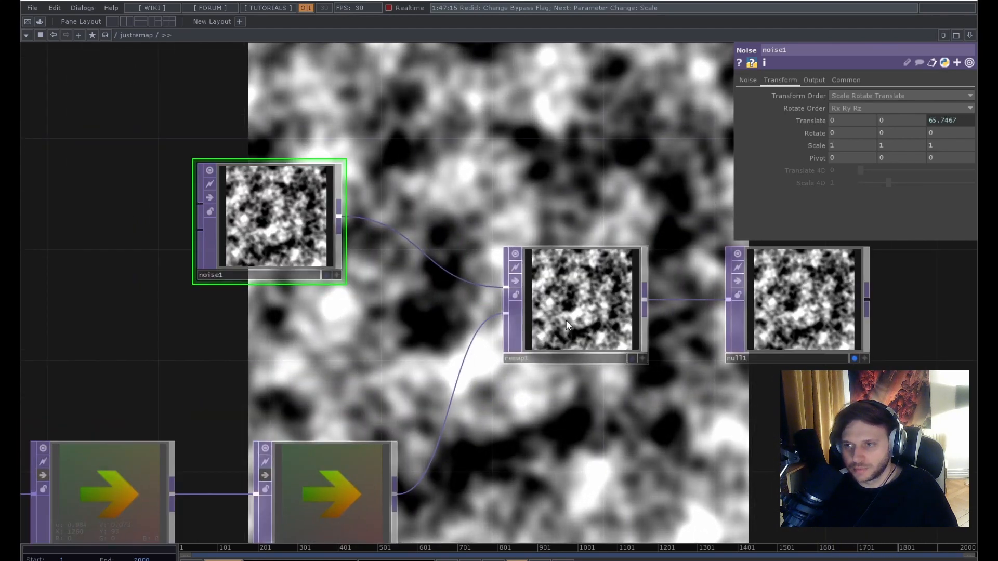
pyautogui.moveTo(325, 313); pyautogui.dragTo(471, 363)
# Inspect the UV1 texture's pixel values at its lower-left corner and along its bottom edge.
pyautogui.moveTo(383, 378); pyautogui.dragTo(582, 296)
pyautogui.scroll(-3, 582, 296)
pyautogui.scroll(3, 241, 406)
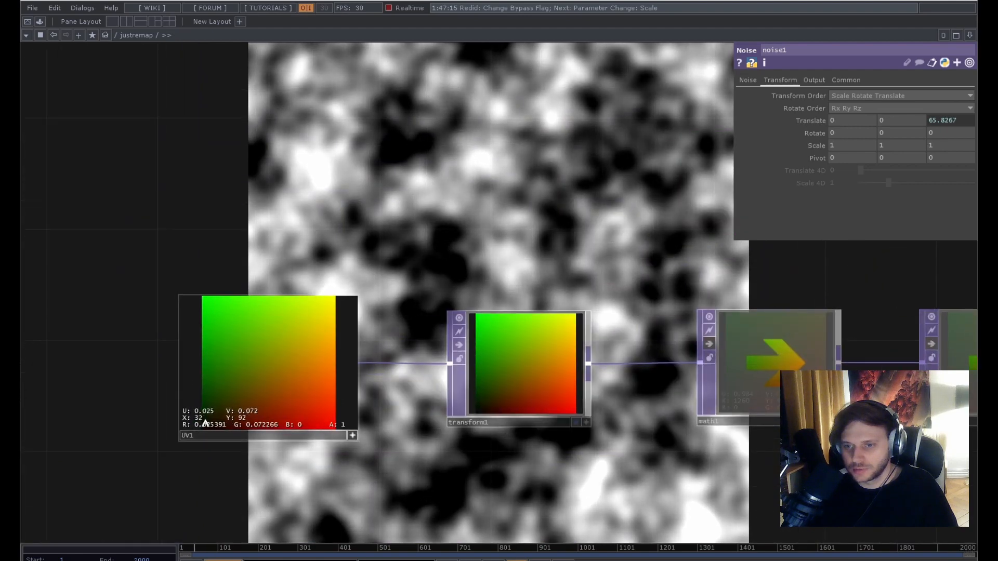
pyautogui.scroll(2, 203, 425)
pyautogui.scroll(-3, 205, 430)
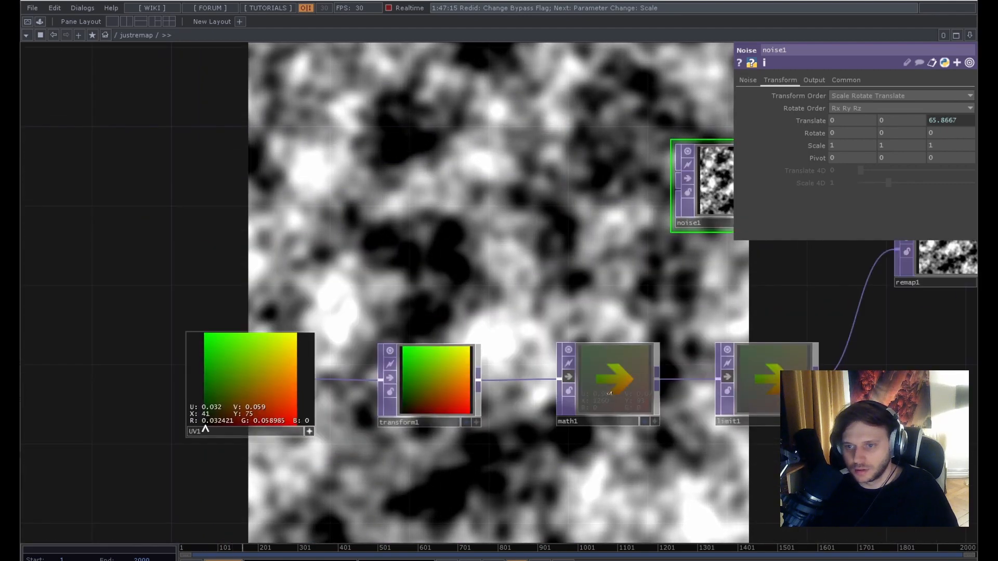
pyautogui.moveTo(366, 448); pyautogui.dragTo(217, 474)
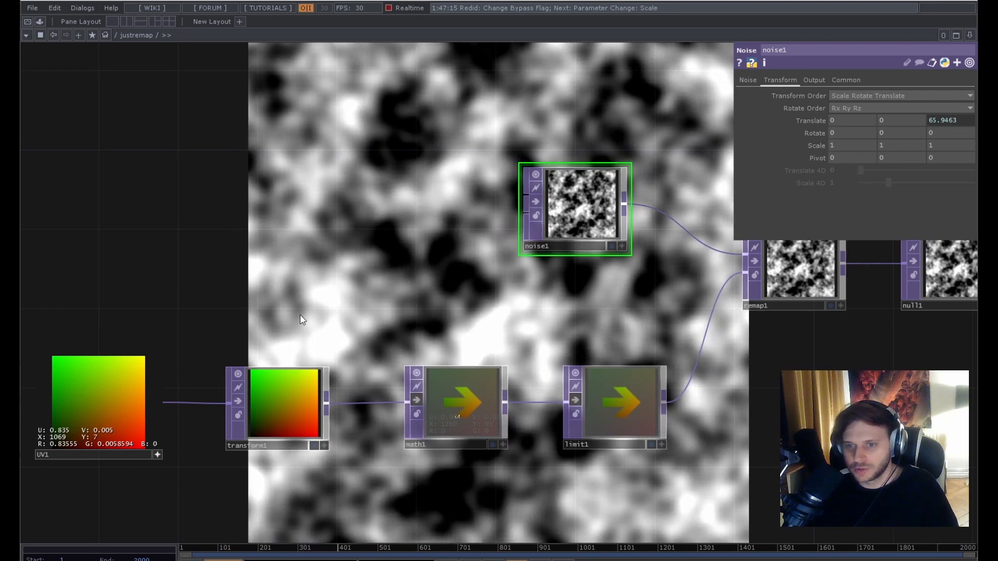
pyautogui.moveTo(300, 314); pyautogui.dragTo(542, 302)
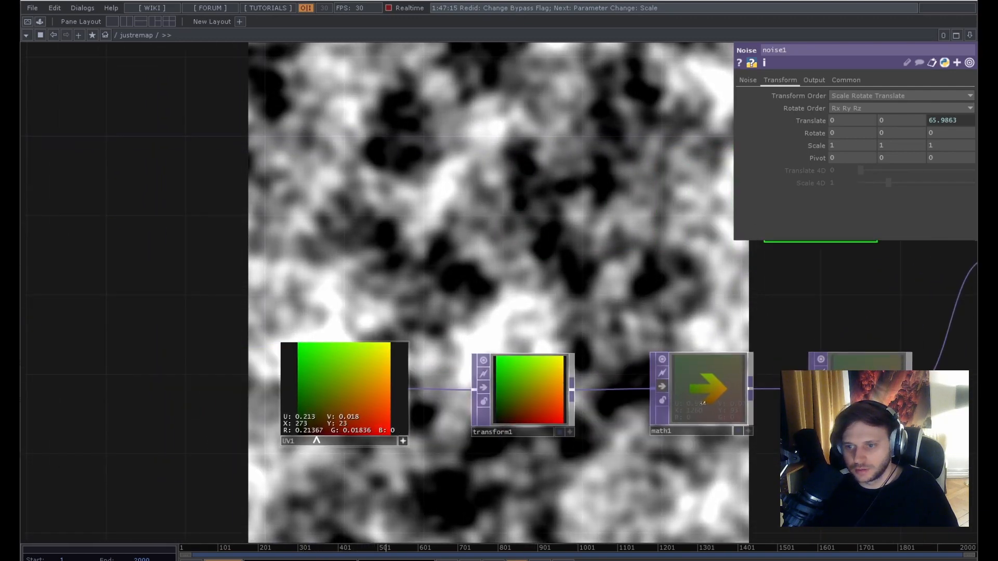
pyautogui.scroll(7, 293, 452)
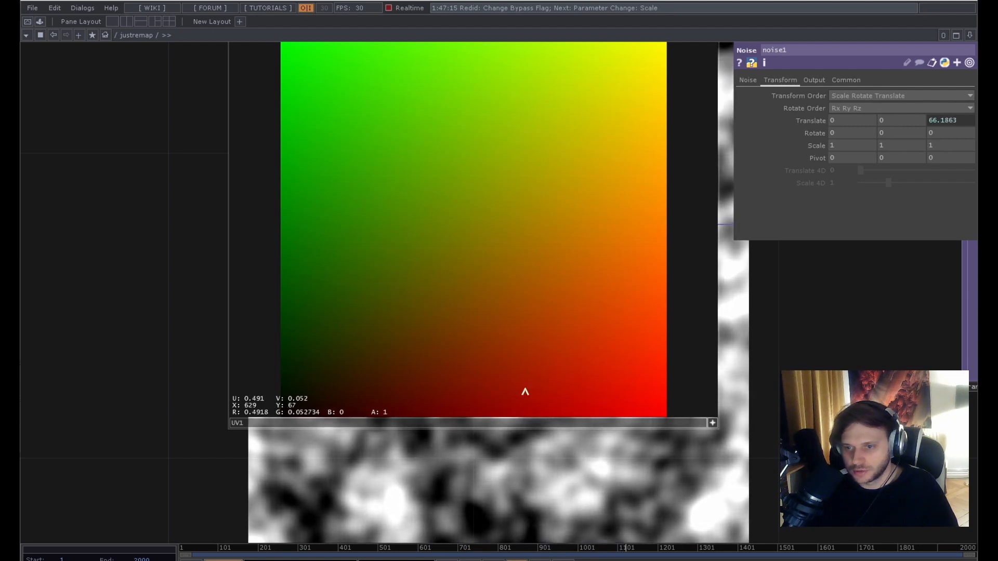
pyautogui.scroll(-7, 526, 392)
# Compare the noise1 image with the remap1 output at their lower-left corners.
pyautogui.scroll(8, 592, 309)
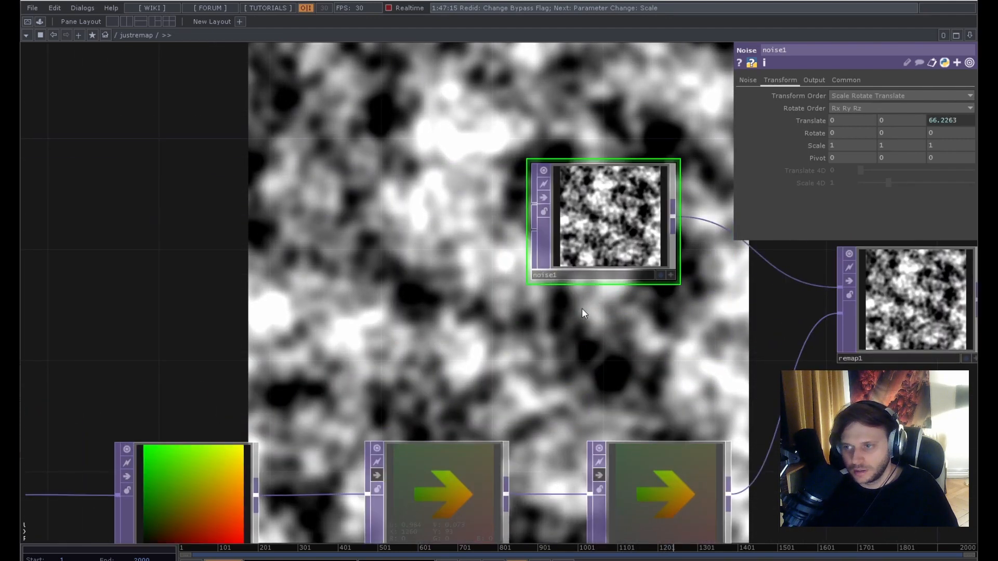
pyautogui.scroll(2, 354, 388)
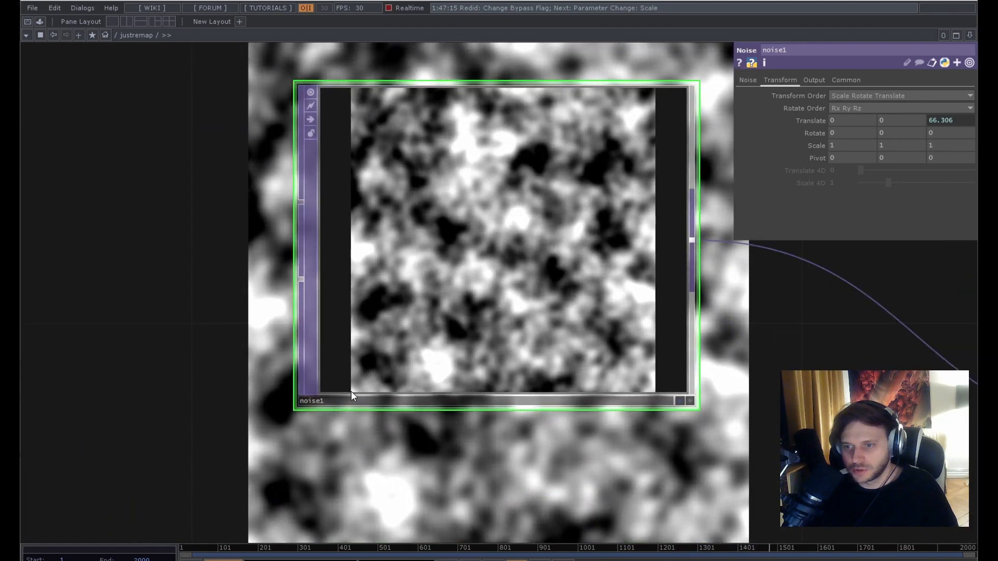
pyautogui.scroll(-4, 356, 391)
pyautogui.scroll(-4, 357, 392)
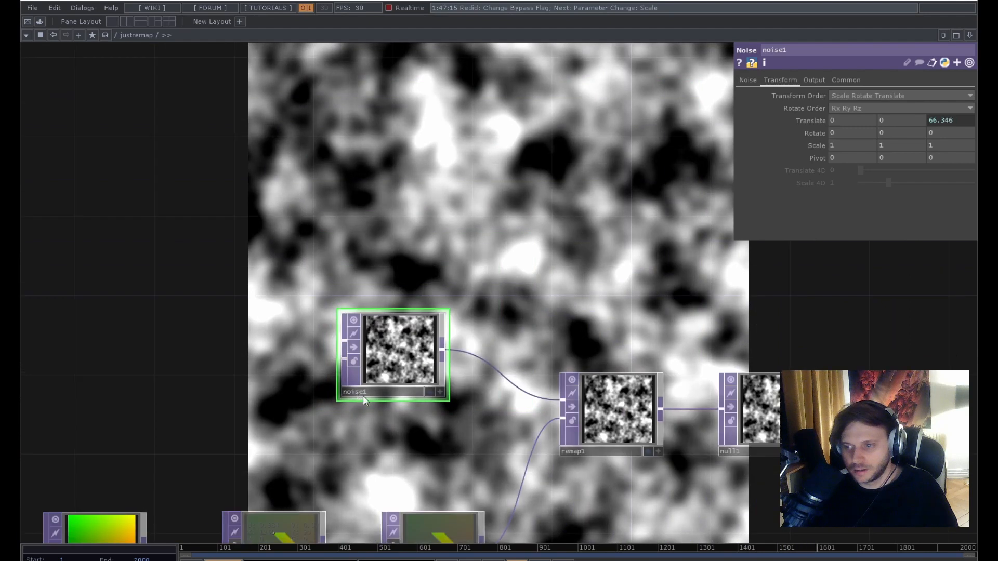
pyautogui.scroll(6, 557, 450)
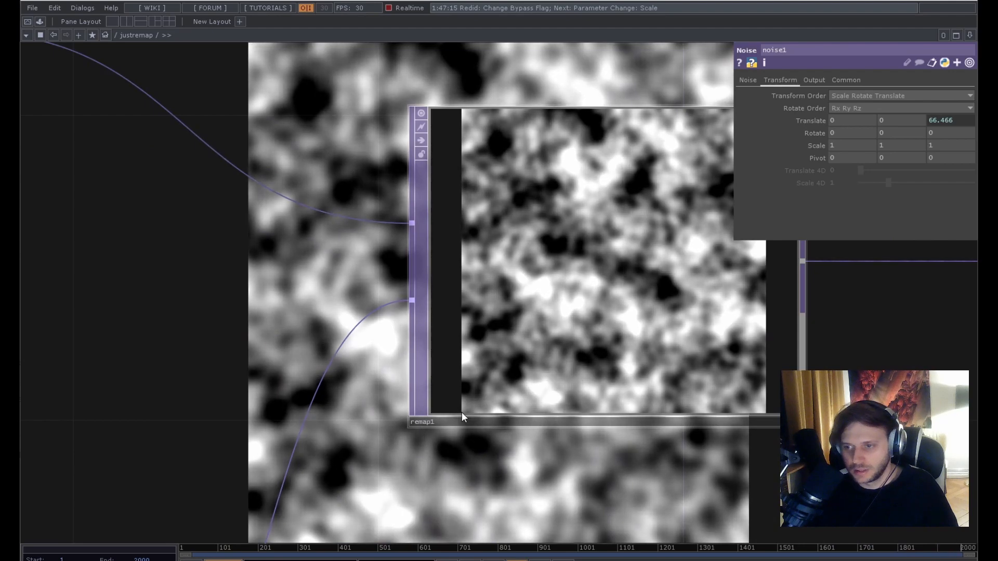
pyautogui.scroll(-4, 462, 415)
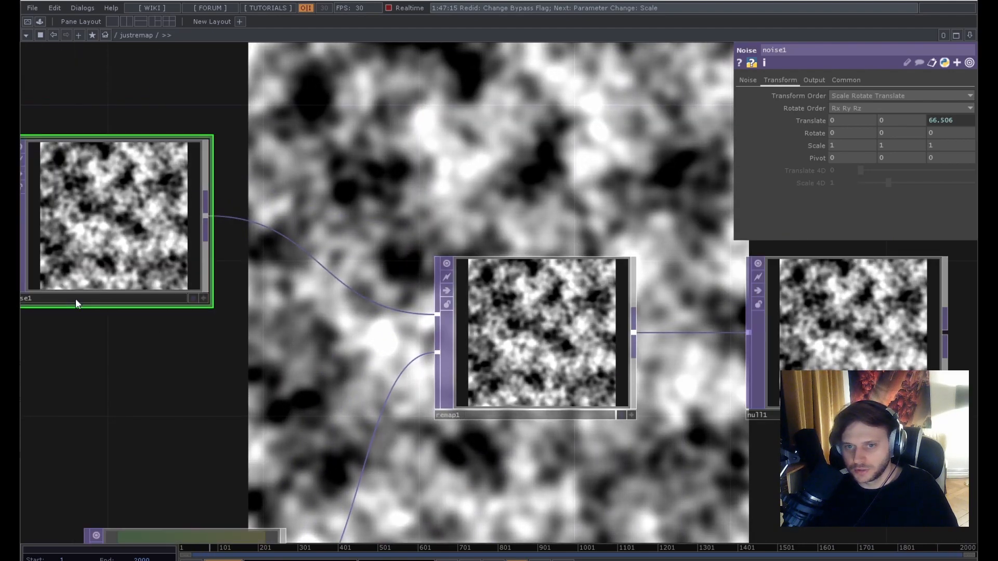
# Reduce transform1's scale uniformly on both axes so the UV texture shrinks within its frame.
pyautogui.moveTo(321, 391); pyautogui.dragTo(503, 316)
pyautogui.scroll(-4, 520, 325)
pyautogui.click(261, 413)
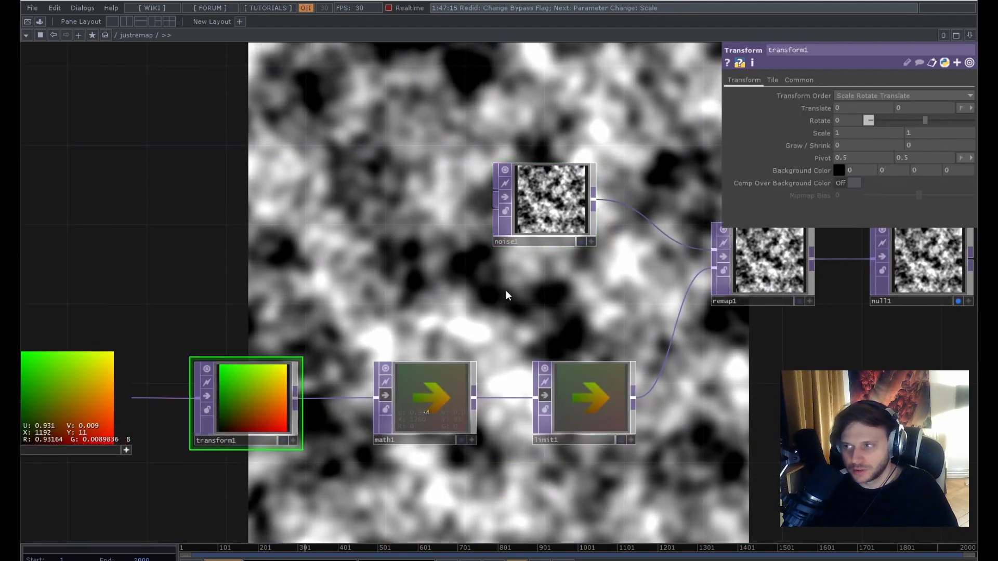
pyautogui.moveTo(818, 133)
pyautogui.mouseDown(button='middle')
pyautogui.moveTo(785, 133)
pyautogui.moveTo(818, 133)
pyautogui.mouseUp(button='middle')
# Turn off the bypass on math1 and increase its multiply value to repeat the remapped noise.
pyautogui.click(435, 401)
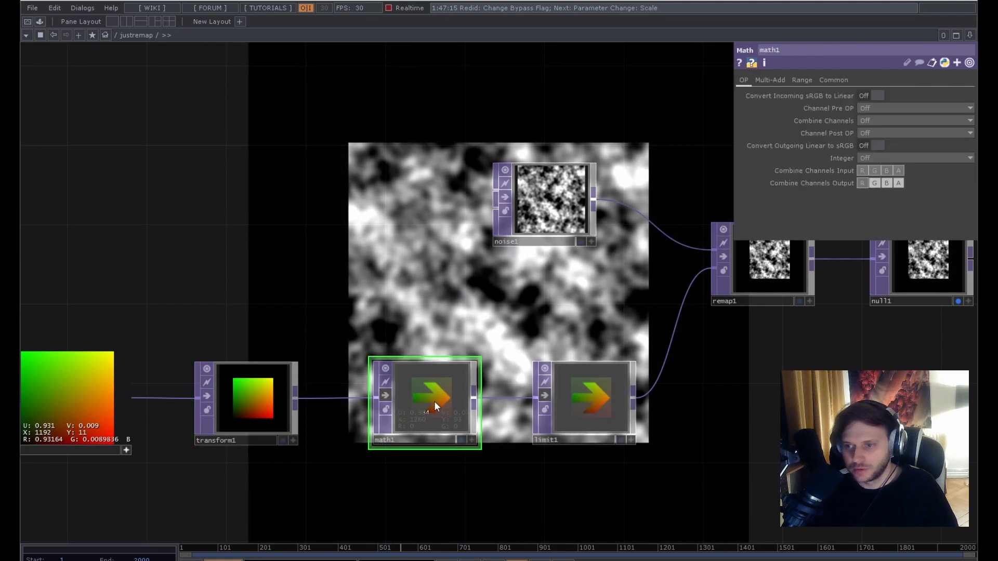
pyautogui.click(385, 397)
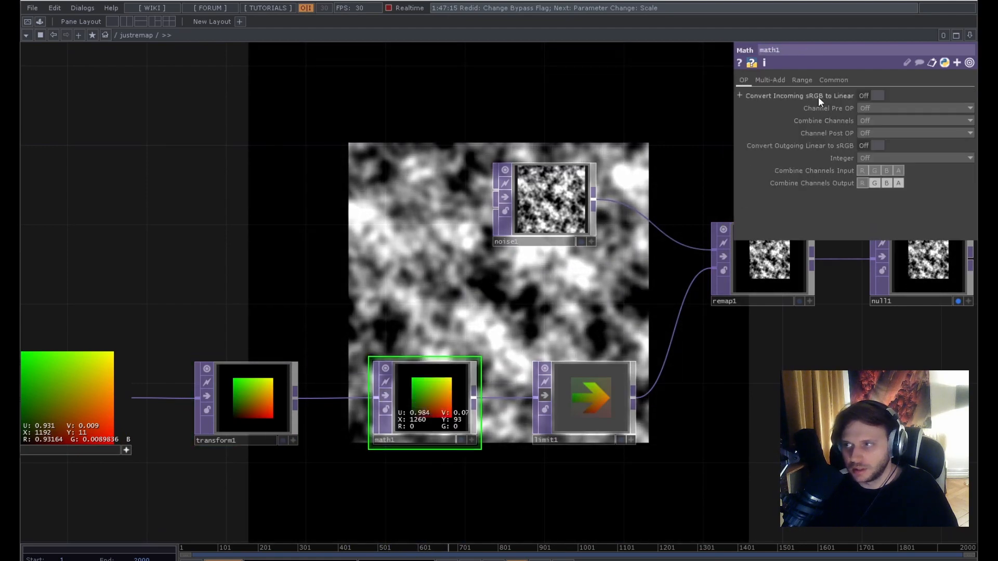
pyautogui.click(784, 81)
pyautogui.moveTo(905, 108); pyautogui.dragTo(939, 110)
# Try Positive as math1's Channel Pre OP and settle on Root.
pyautogui.click(743, 80)
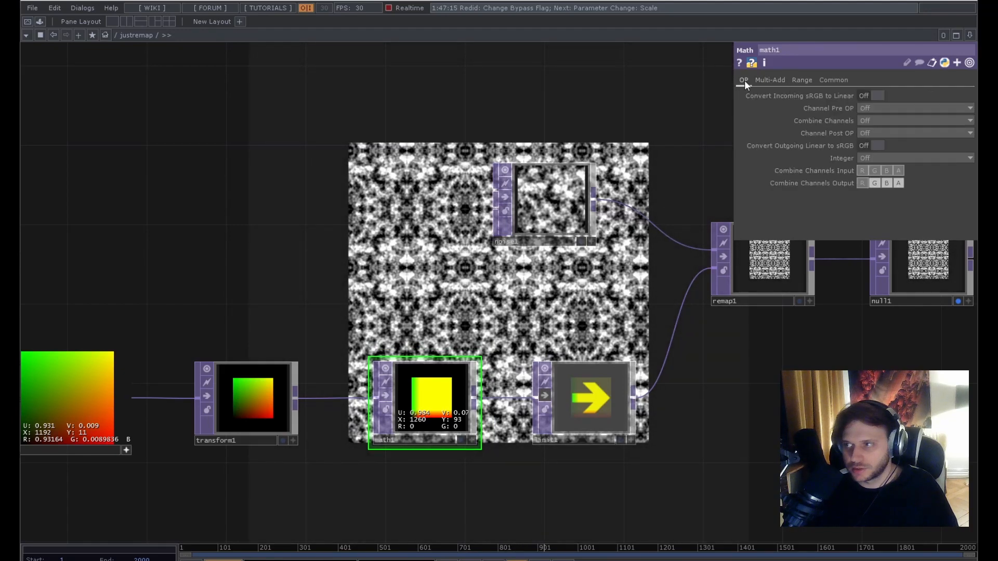
pyautogui.click(900, 108)
pyautogui.click(872, 138)
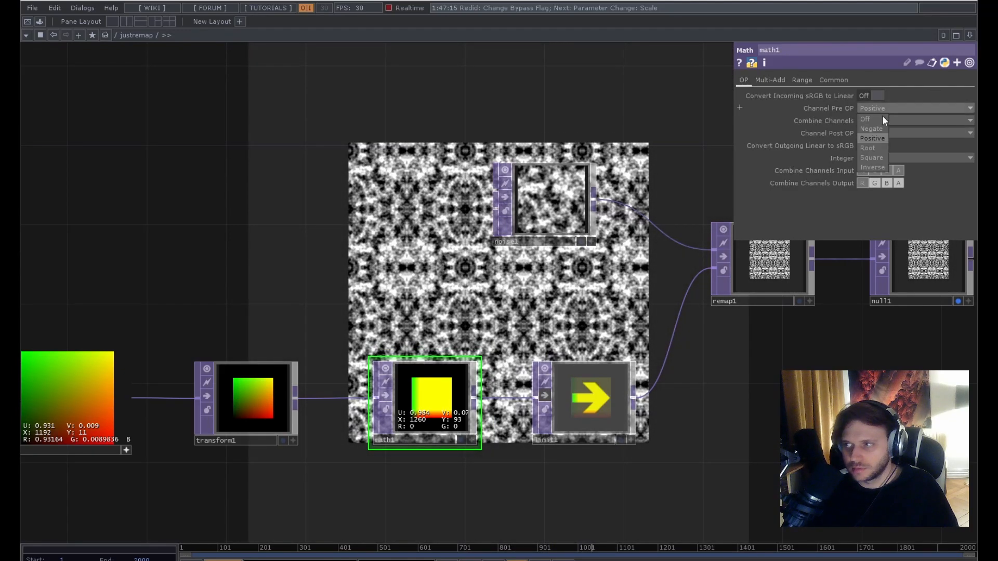
pyautogui.click(883, 148)
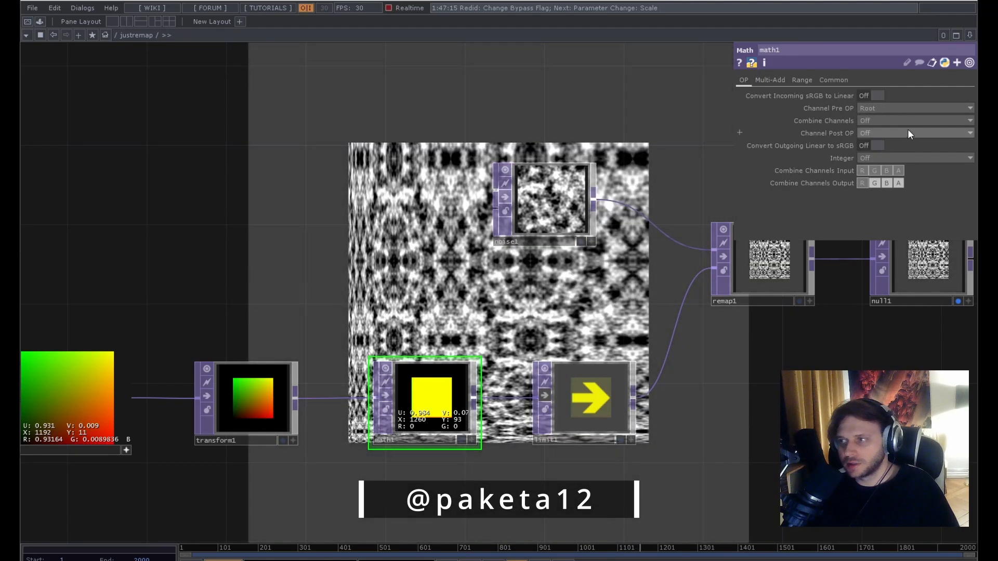
# Try Divide as math1's Combine Channels mode and settle on Average.
pyautogui.click(903, 120)
pyautogui.click(876, 168)
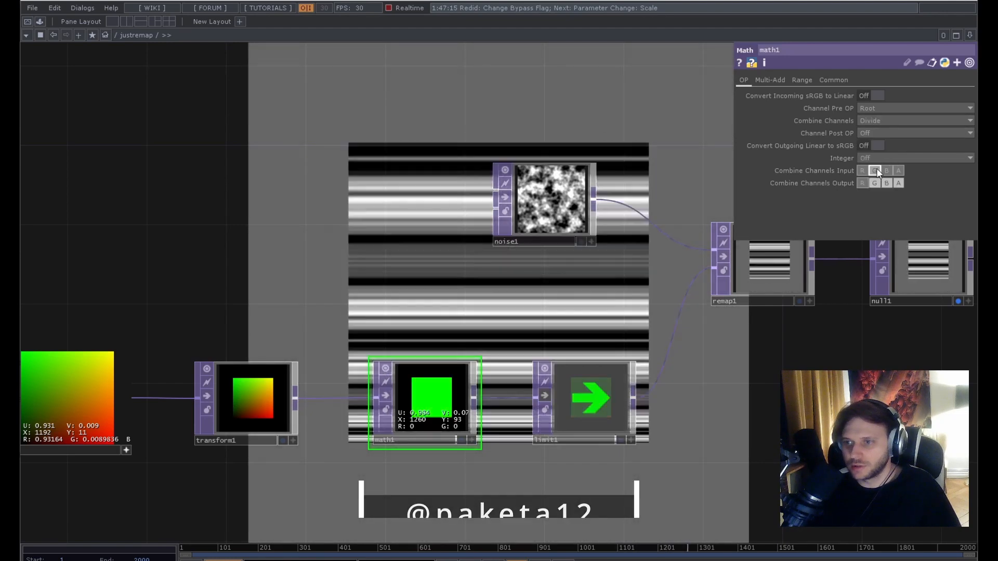
pyautogui.click(903, 121)
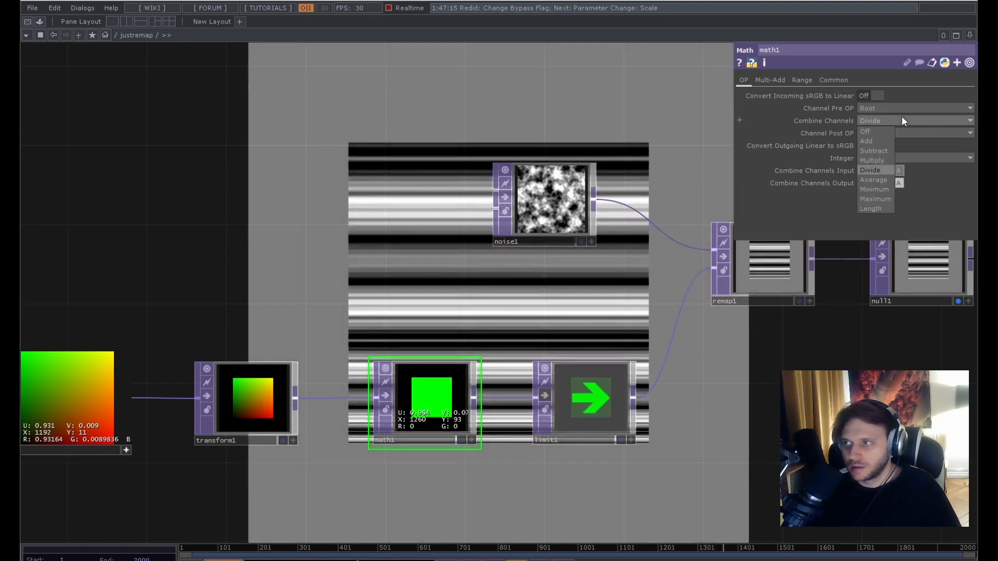
pyautogui.click(882, 176)
# Follow the chain back from math1 through transform1 to the UV1 texture.
pyautogui.moveTo(508, 292); pyautogui.dragTo(698, 315)
pyautogui.moveTo(390, 300); pyautogui.dragTo(487, 322)
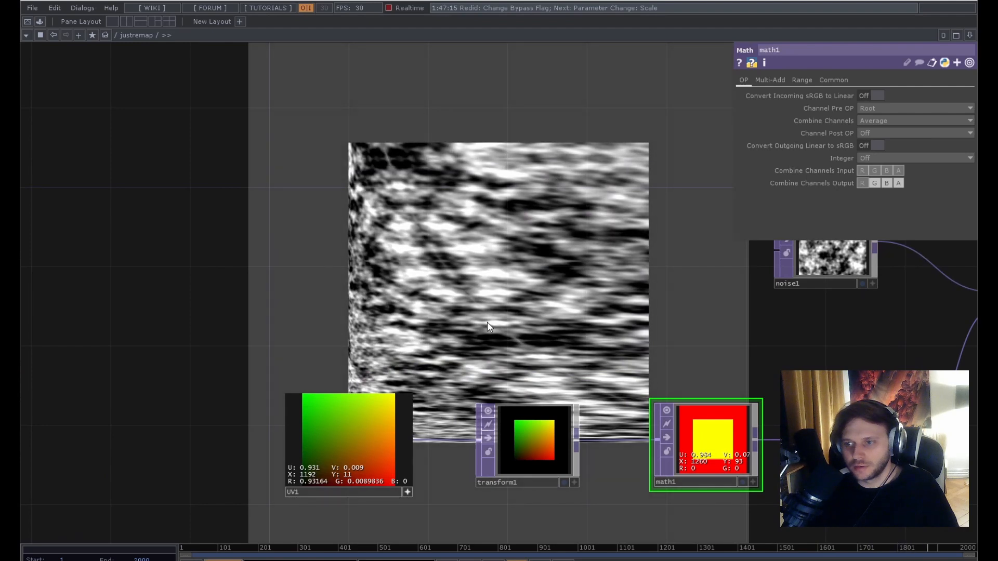
pyautogui.moveTo(479, 327); pyautogui.dragTo(594, 273)
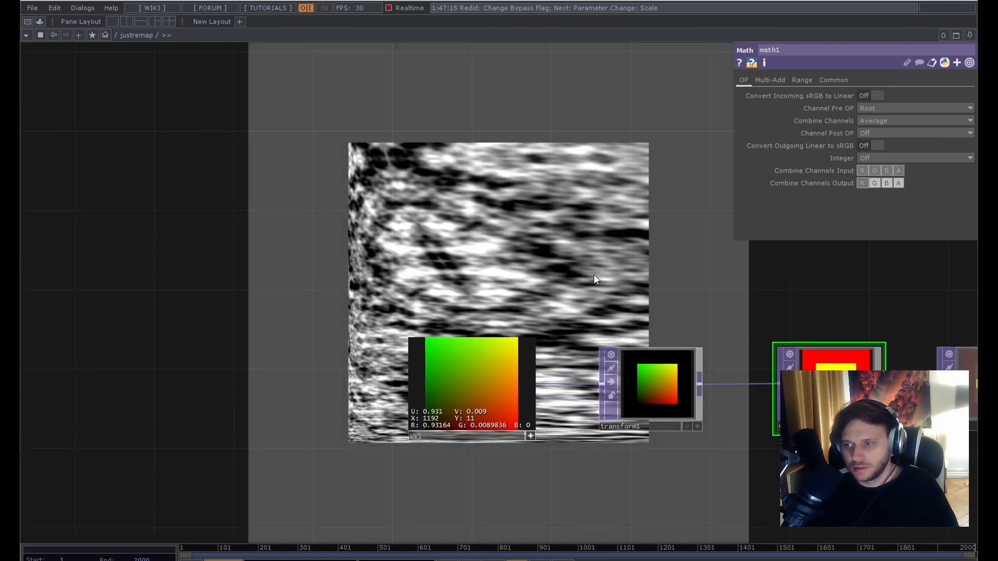
pyautogui.scroll(4, 435, 448)
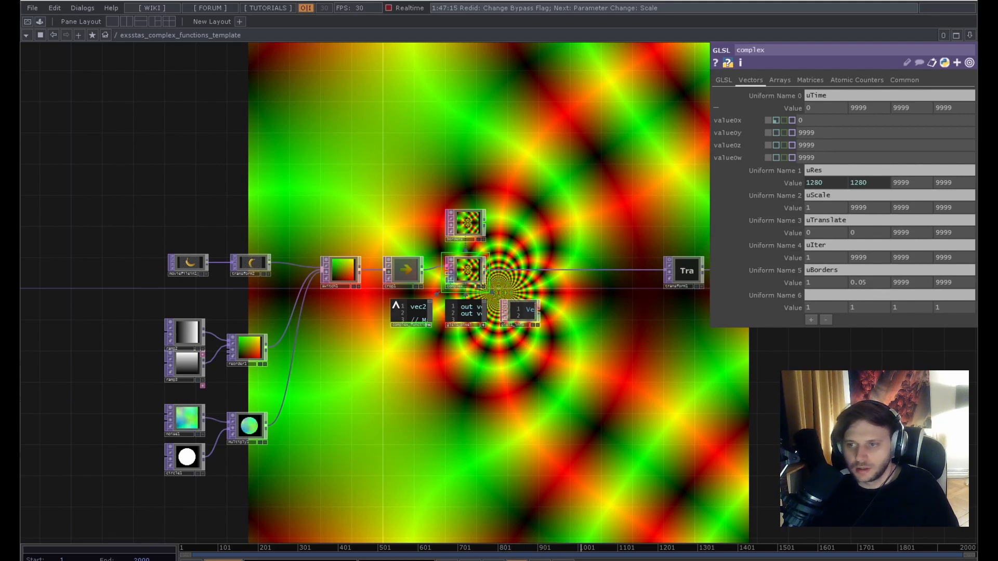
# Examine the exsstas_complex_functions_template network from its switch1 inputs through crop1 to the complex operator.
pyautogui.scroll(2, 374, 299)
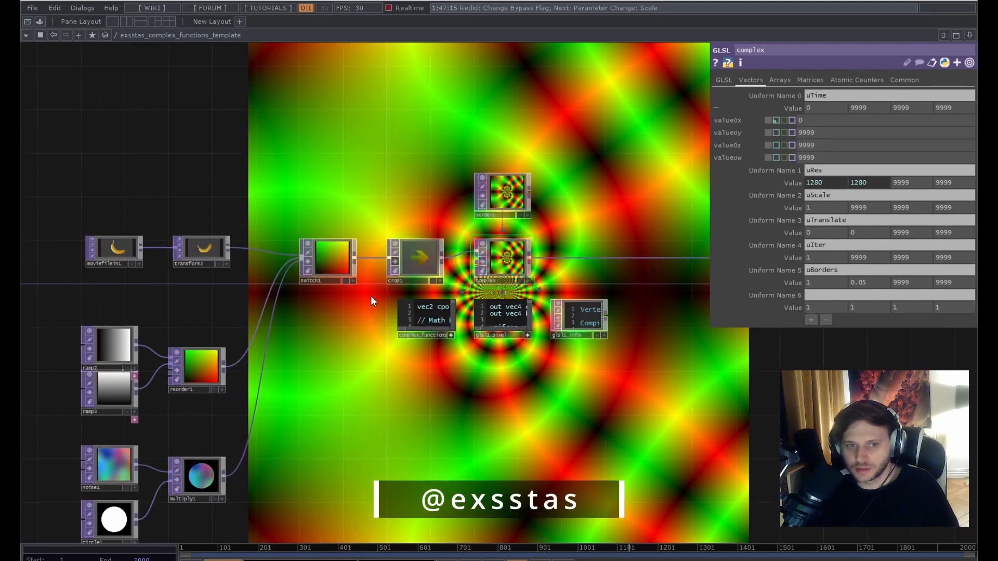
pyautogui.moveTo(363, 294); pyautogui.dragTo(429, 335)
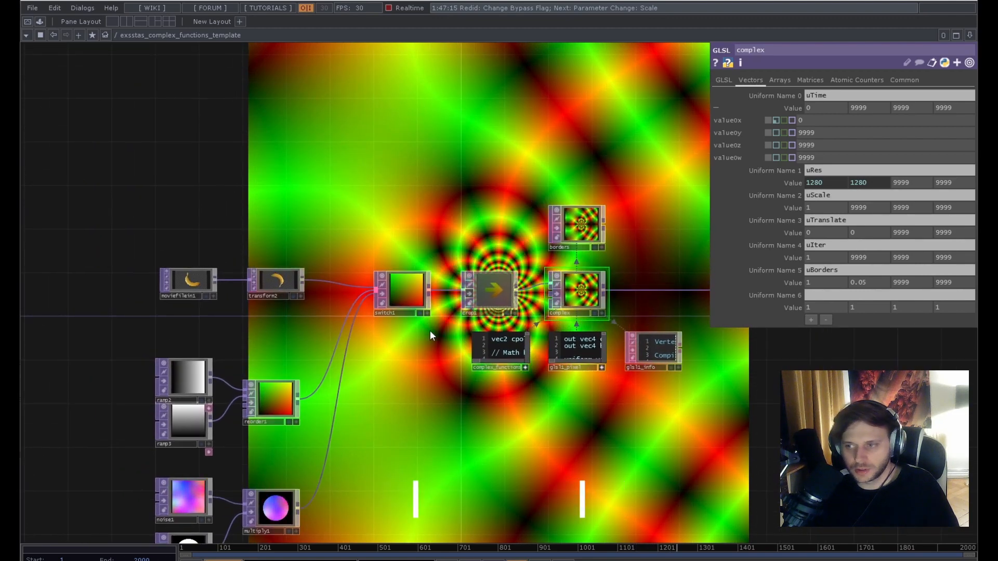
pyautogui.moveTo(504, 166); pyautogui.dragTo(359, 188)
# Read through the complex math functions defined in the complex_functions DAT, including cmod and csqrt.
pyautogui.scroll(10, 471, 424)
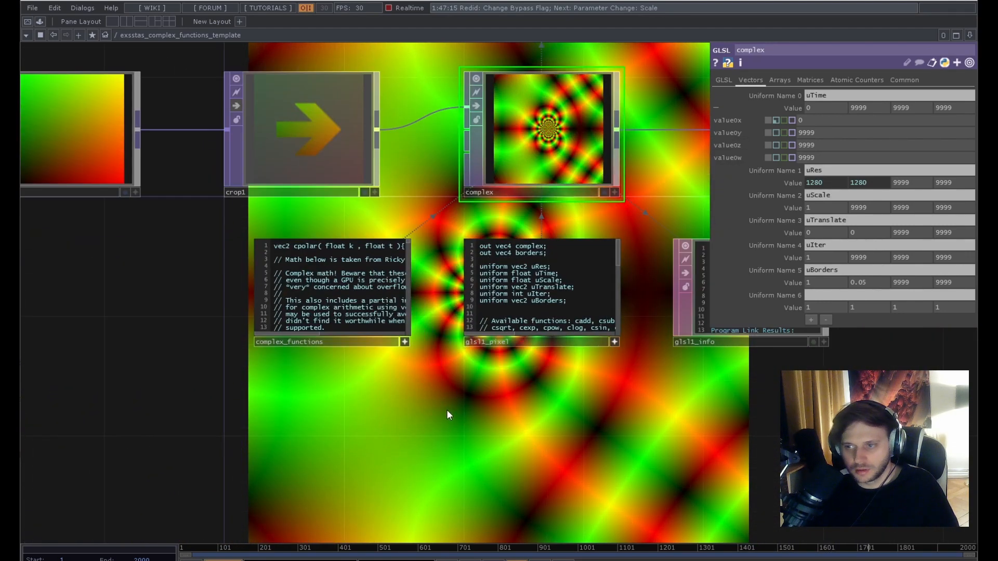
pyautogui.scroll(3, 486, 446)
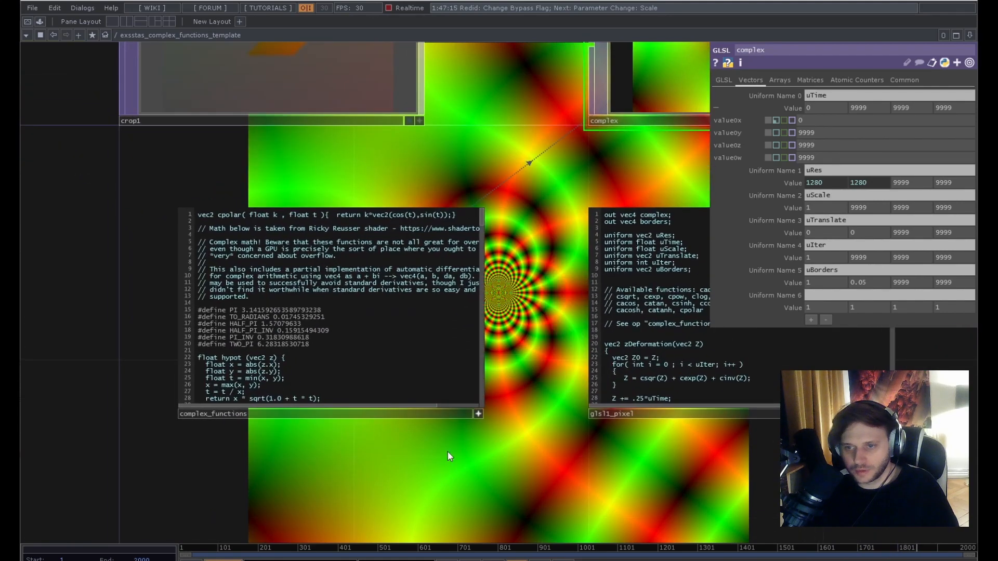
pyautogui.scroll(-7, 327, 371)
pyautogui.scroll(-1, 312, 339)
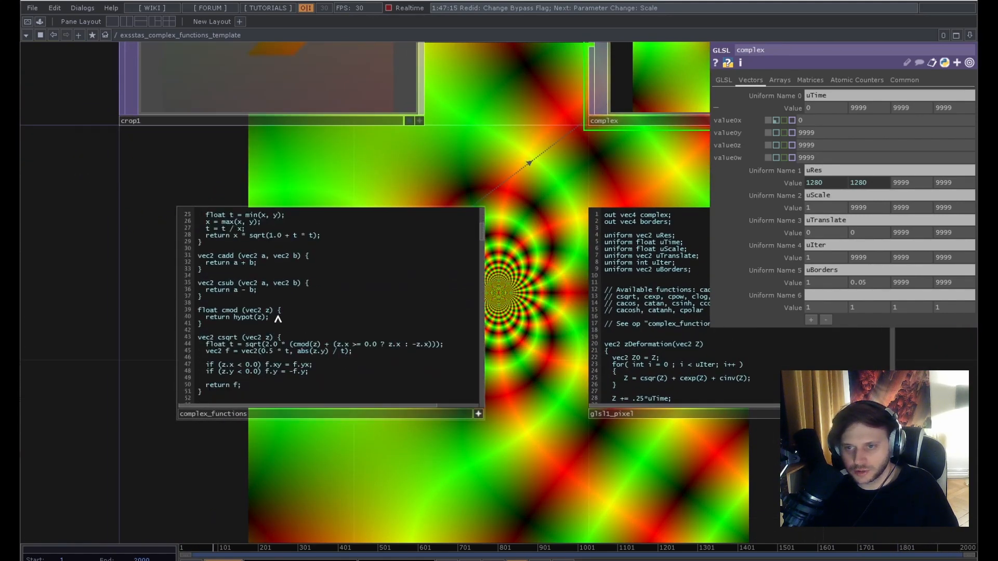
pyautogui.scroll(-3, 299, 325)
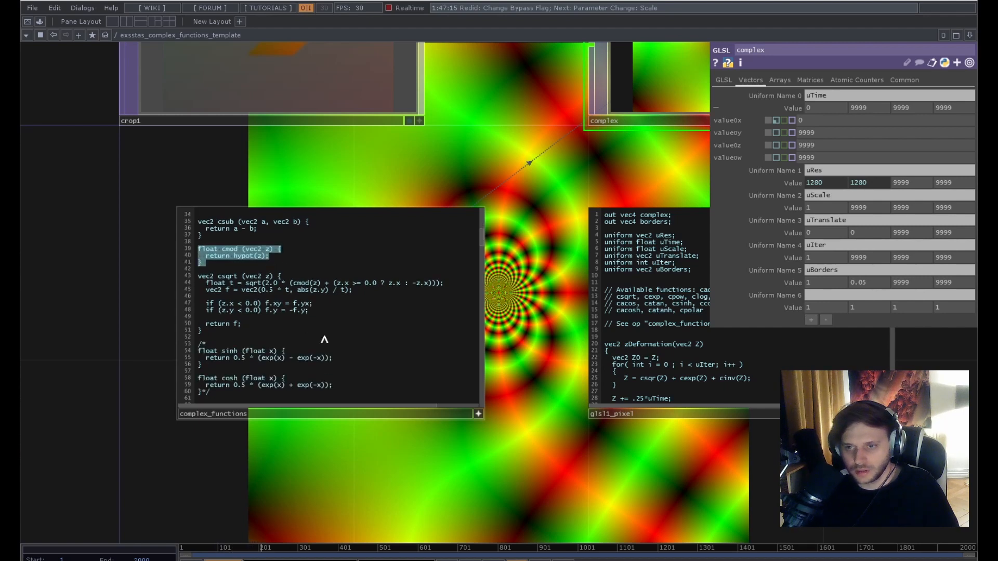
pyautogui.scroll(11, 324, 338)
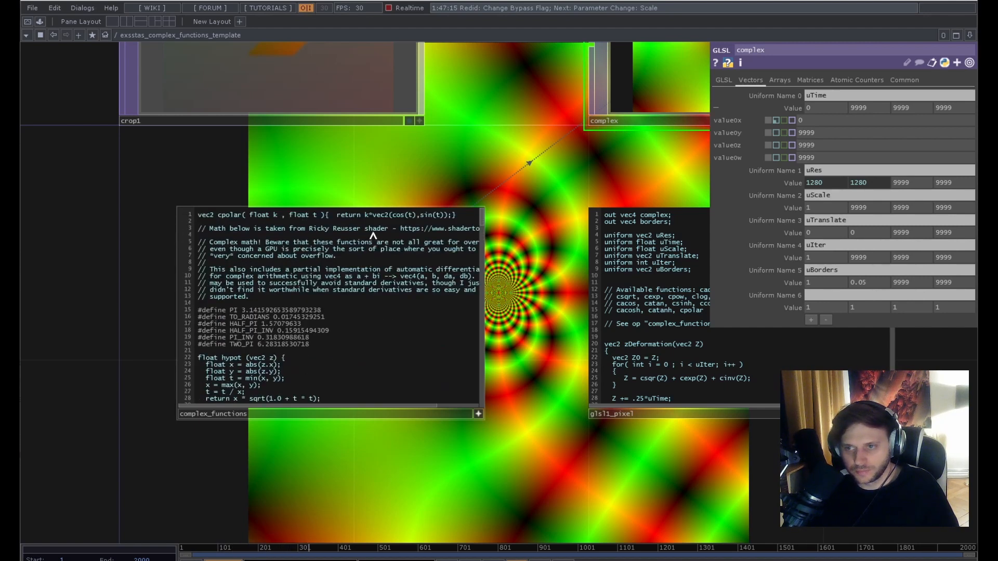
pyautogui.scroll(-20, 348, 324)
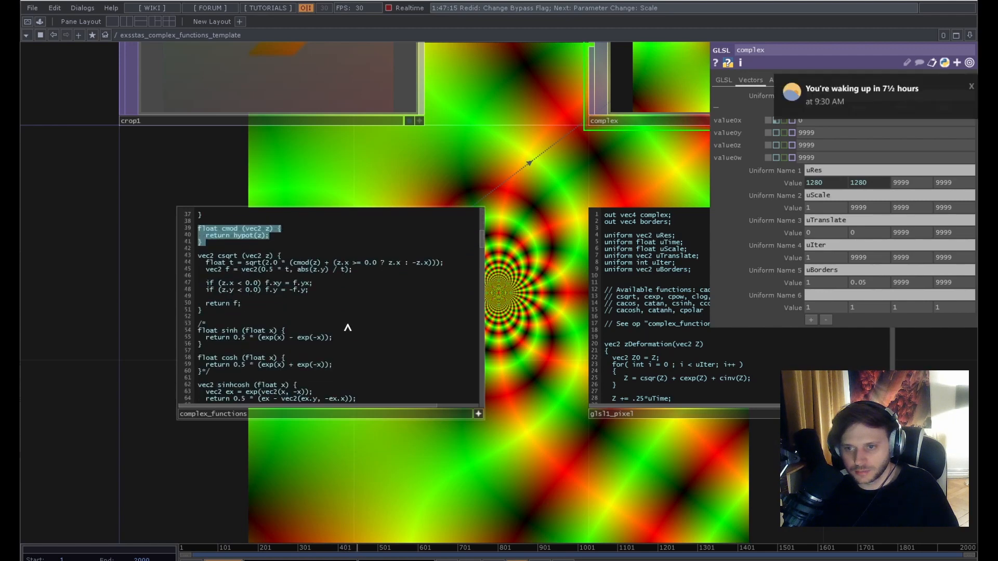
pyautogui.scroll(-3, 347, 329)
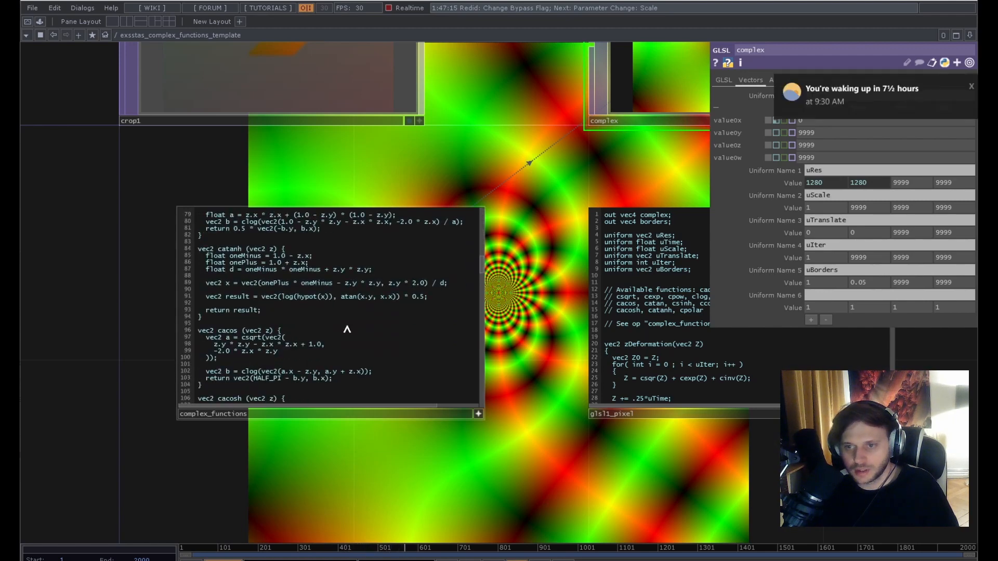
# Remove the cexp(Z) and cinv(Z) terms from the zDeformation loop in glsl1_pixel, leaving Z = csqr(Z).
pyautogui.moveTo(525, 383); pyautogui.dragTo(353, 458)
pyautogui.moveTo(509, 508); pyautogui.dragTo(407, 488)
pyautogui.scroll(3, 404, 483)
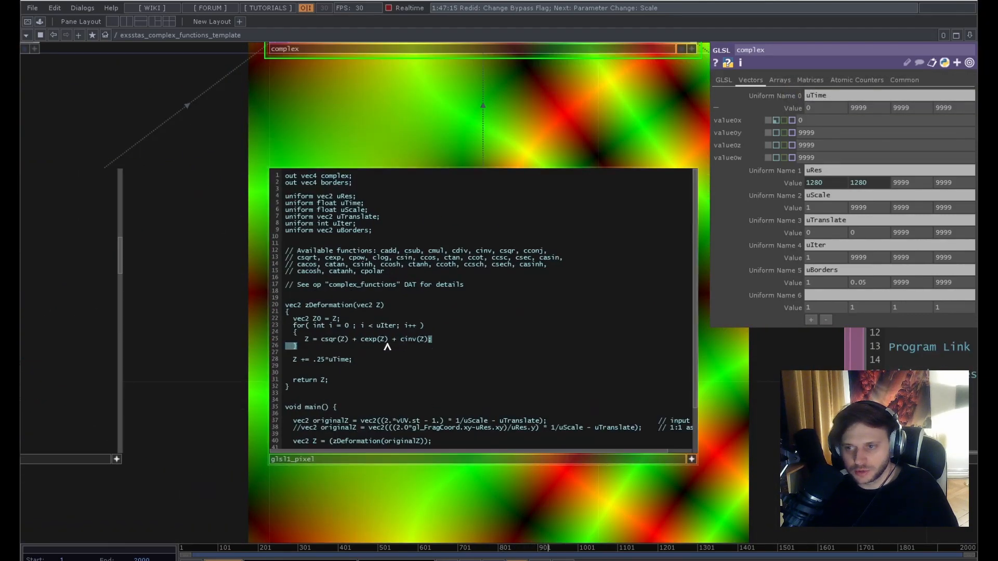
pyautogui.press('BackSpace')
pyautogui.press('Tab')
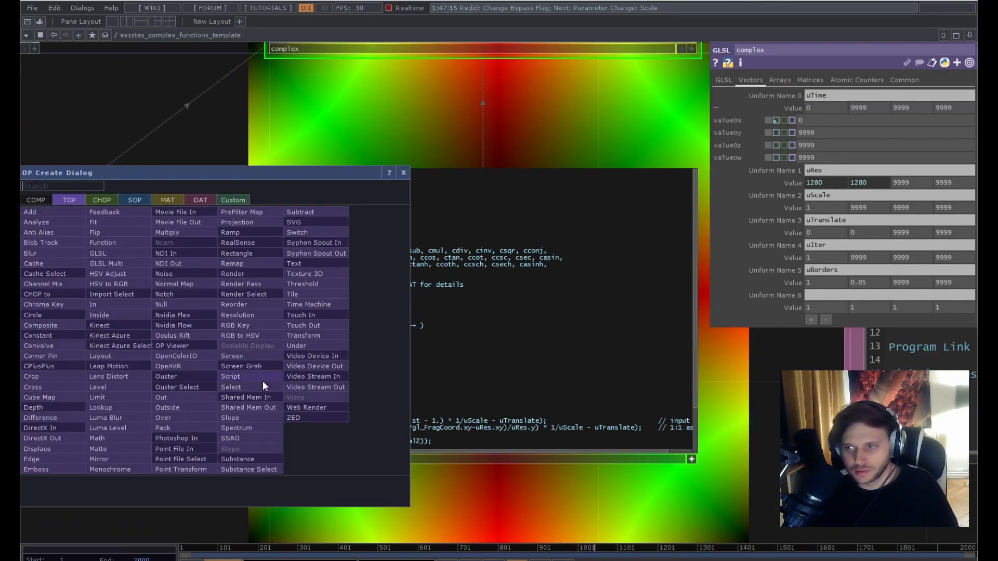
pyautogui.press('Escape')
# Try shifting the csqr pattern with the first uTranslate value of the complex operator.
pyautogui.scroll(-5, 401, 101)
pyautogui.moveTo(405, 351); pyautogui.dragTo(449, 446)
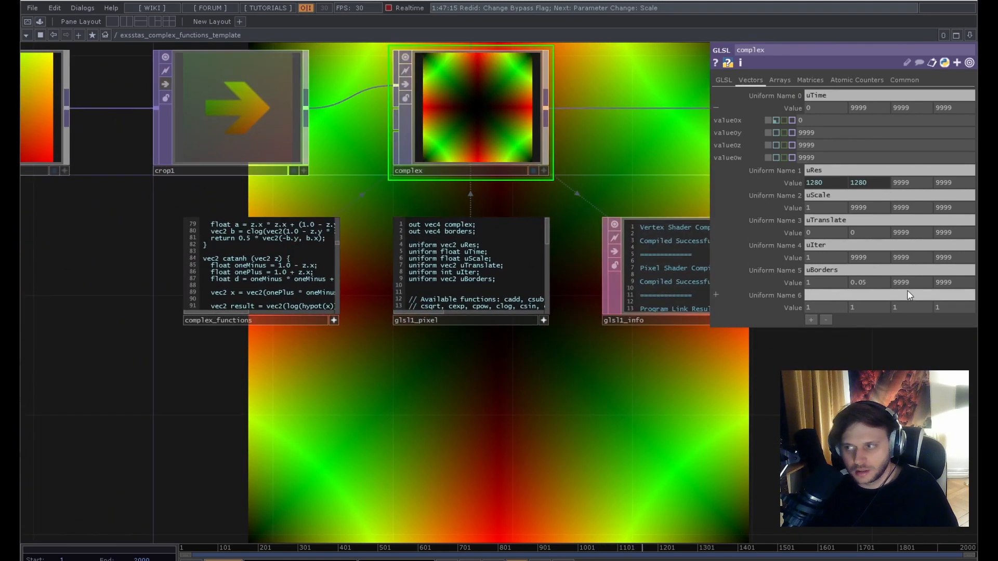
pyautogui.moveTo(822, 234)
pyautogui.mouseDown()
pyautogui.moveTo(837, 218)
pyautogui.moveTo(878, 218)
pyautogui.moveTo(822, 218)
pyautogui.mouseUp()
# Extend the loop formula in glsl1_pixel to Z = csqr(Z) + cinv(Z).
pyautogui.scroll(5, 397, 377)
pyautogui.moveTo(397, 384); pyautogui.dragTo(349, 560)
pyautogui.moveTo(272, 364); pyautogui.dragTo(237, 475)
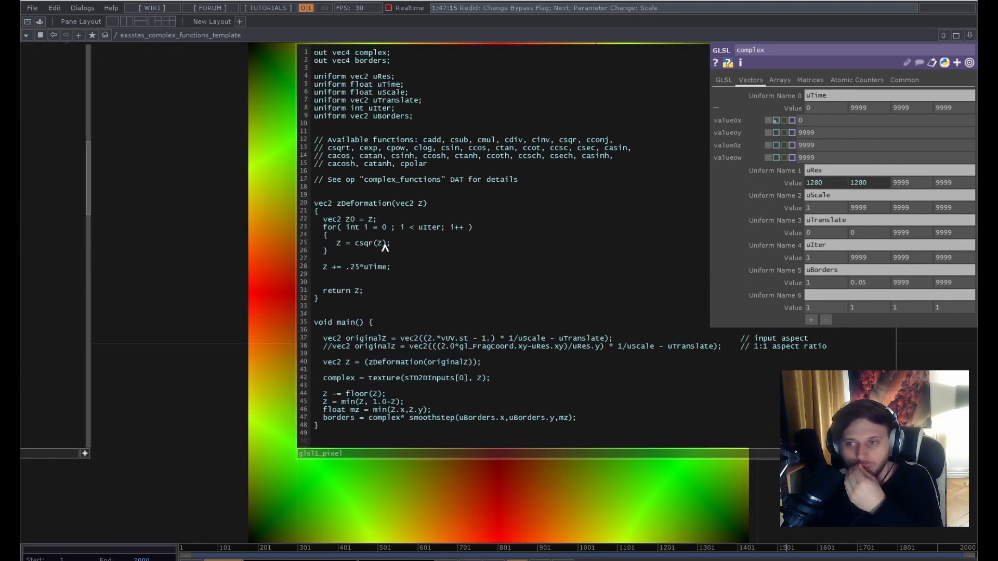
pyautogui.write('+ ')
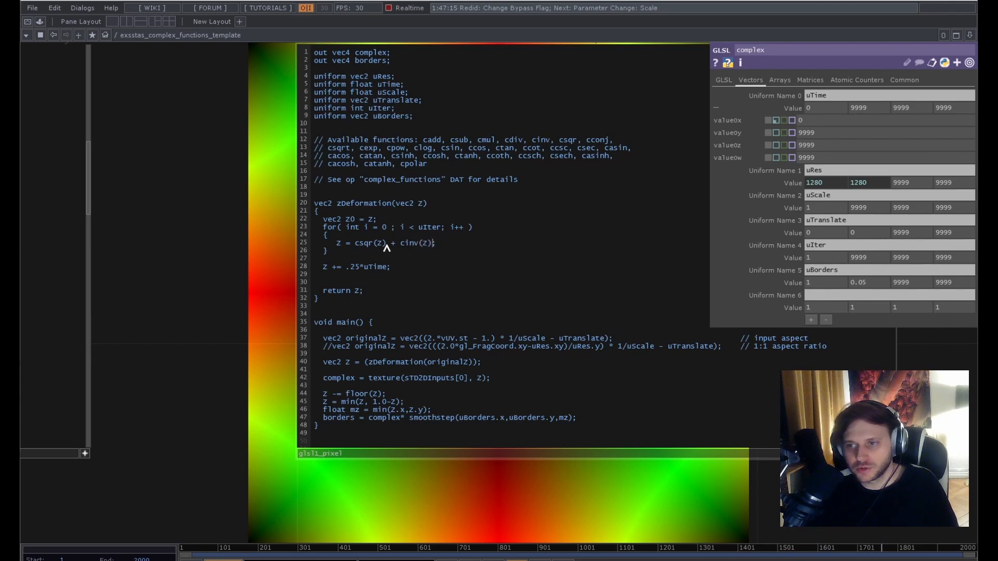
pyautogui.write('cinv(z)')
# Try shifting the combined csqr and cinv pattern with the first uTranslate value.
pyautogui.scroll(-8, 263, 280)
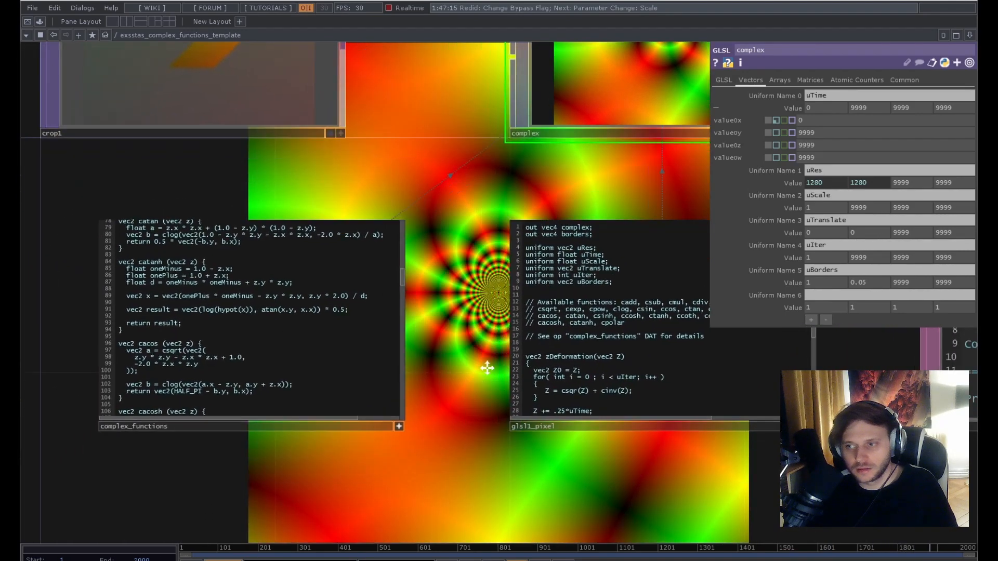
pyautogui.moveTo(487, 368); pyautogui.dragTo(470, 287)
pyautogui.moveTo(815, 233); pyautogui.dragTo(817, 212)
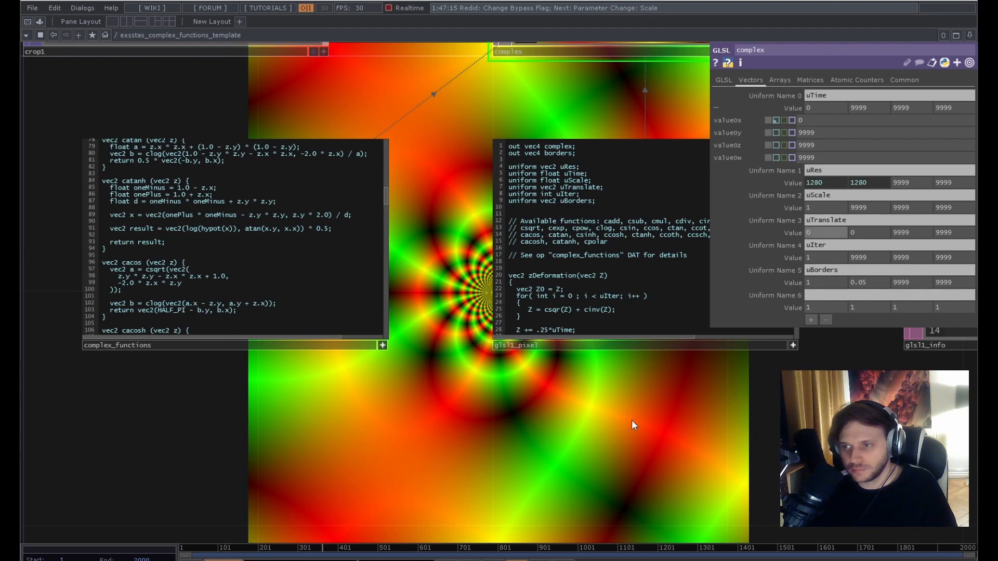
# Review the zDeformation function and main code in glsl1_pixel.
pyautogui.scroll(5, 603, 403)
pyautogui.moveTo(514, 383); pyautogui.dragTo(373, 525)
pyautogui.moveTo(191, 303); pyautogui.dragTo(217, 432)
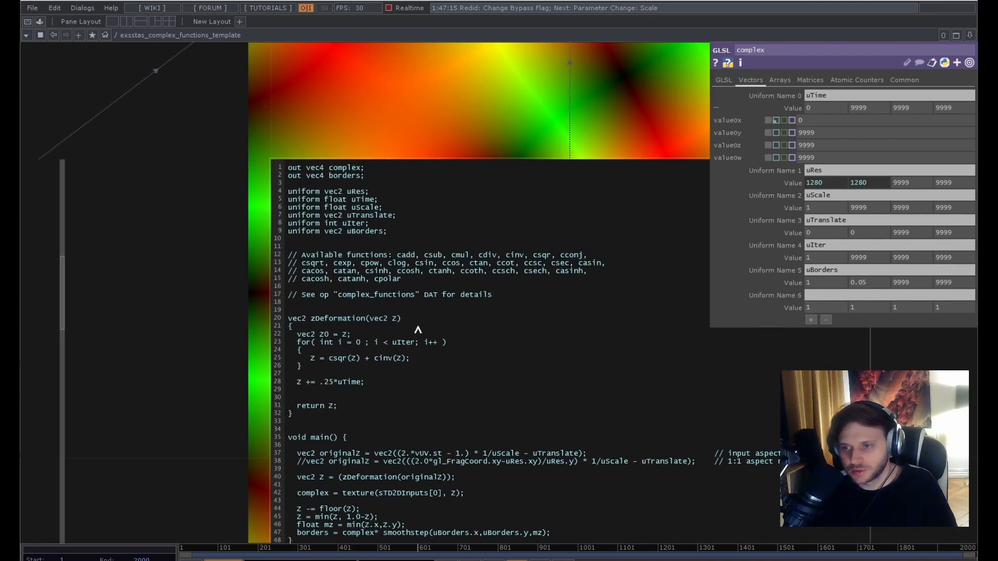
# Review how switch1, crop1 and the code DATs relate to the complex and borders operators.
pyautogui.scroll(-4, 234, 347)
pyautogui.moveTo(215, 349); pyautogui.dragTo(310, 369)
pyautogui.scroll(-4, 310, 369)
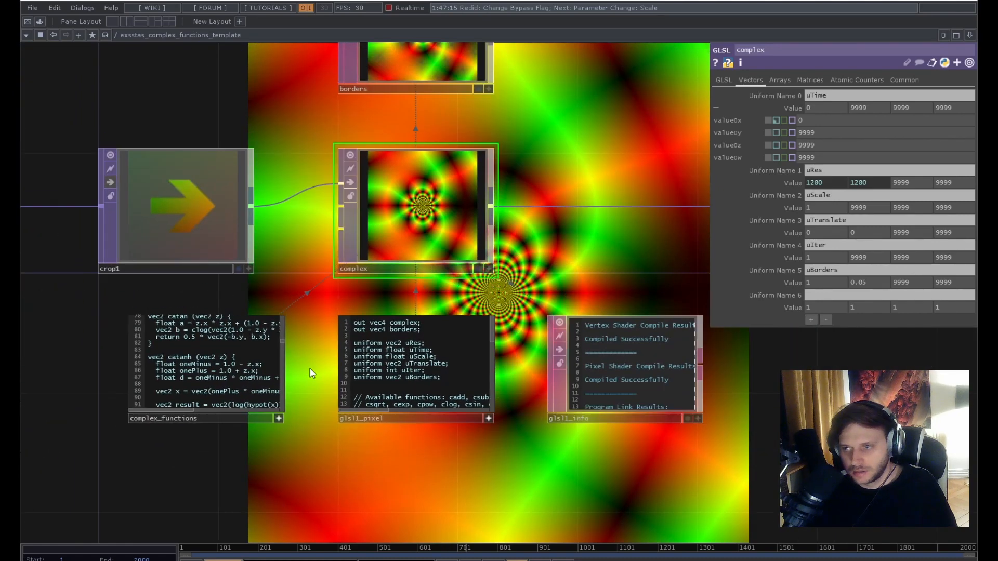
pyautogui.scroll(-4, 310, 369)
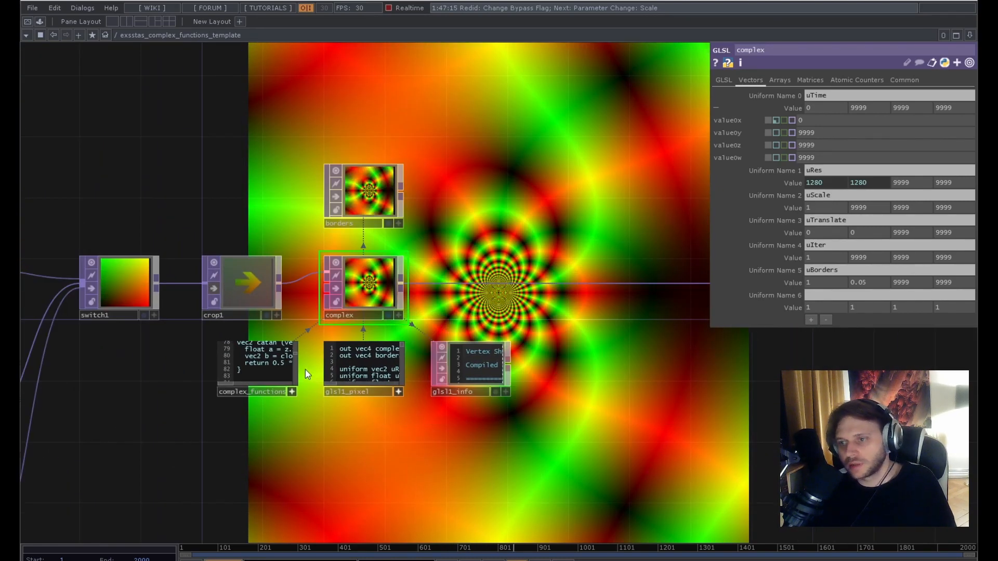
pyautogui.moveTo(304, 369); pyautogui.dragTo(394, 359)
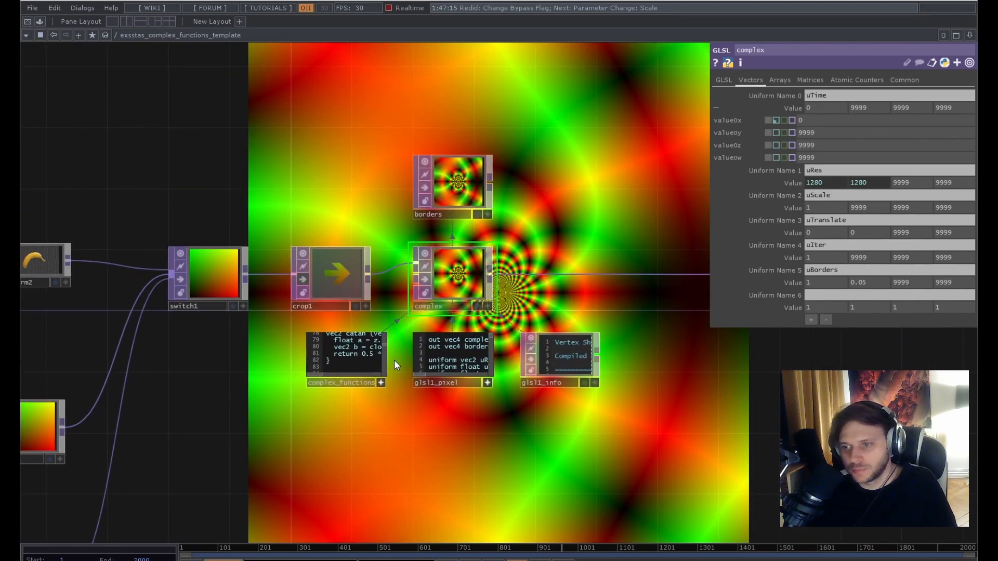
pyautogui.scroll(-2, 394, 400)
pyautogui.moveTo(393, 416); pyautogui.dragTo(475, 419)
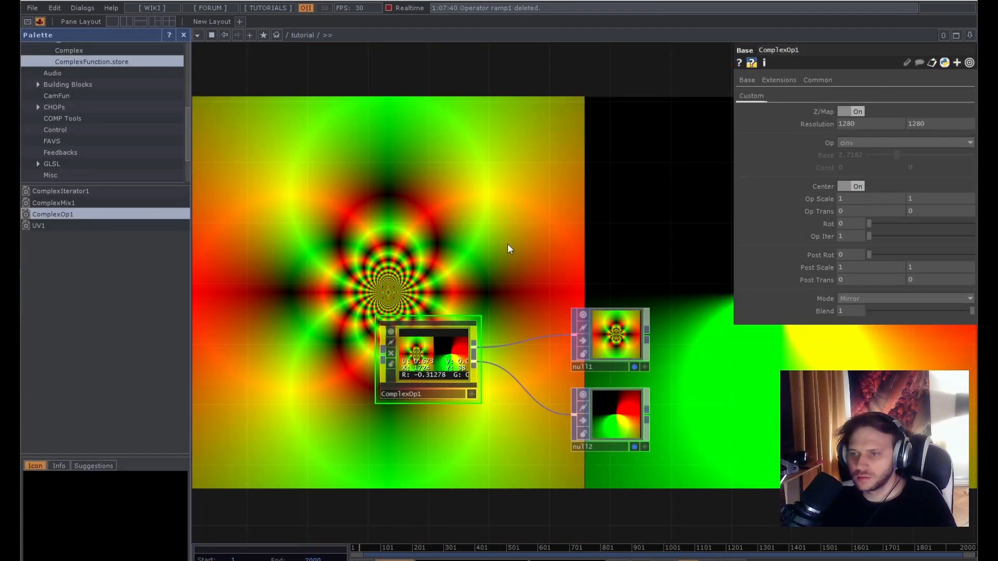
# Examine ComplexOp1 and its null1 and null2 outputs in the tutorial network.
pyautogui.moveTo(508, 245); pyautogui.dragTo(441, 232)
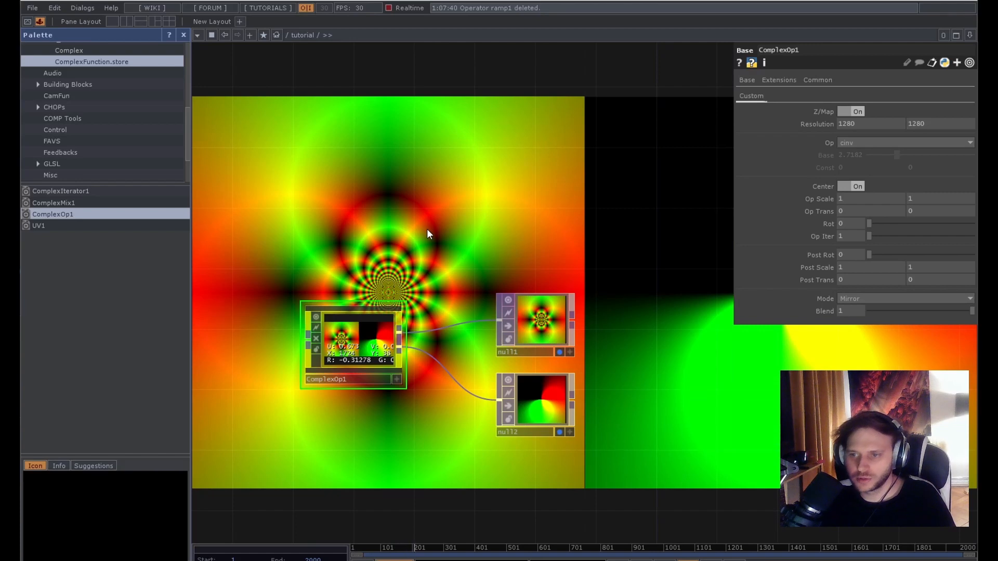
pyautogui.moveTo(450, 239); pyautogui.dragTo(486, 170)
pyautogui.scroll(2, 478, 270)
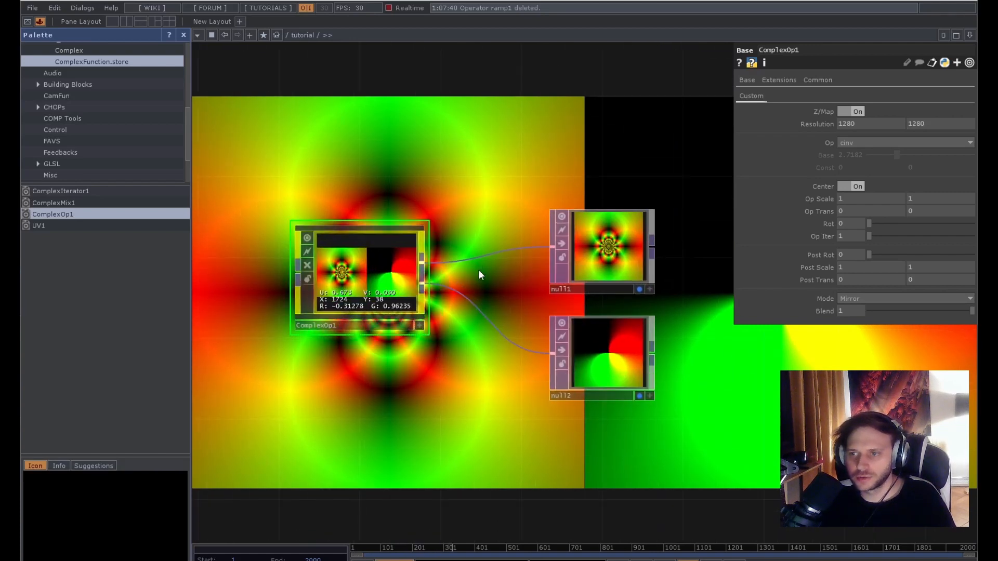
pyautogui.moveTo(478, 276); pyautogui.dragTo(479, 307)
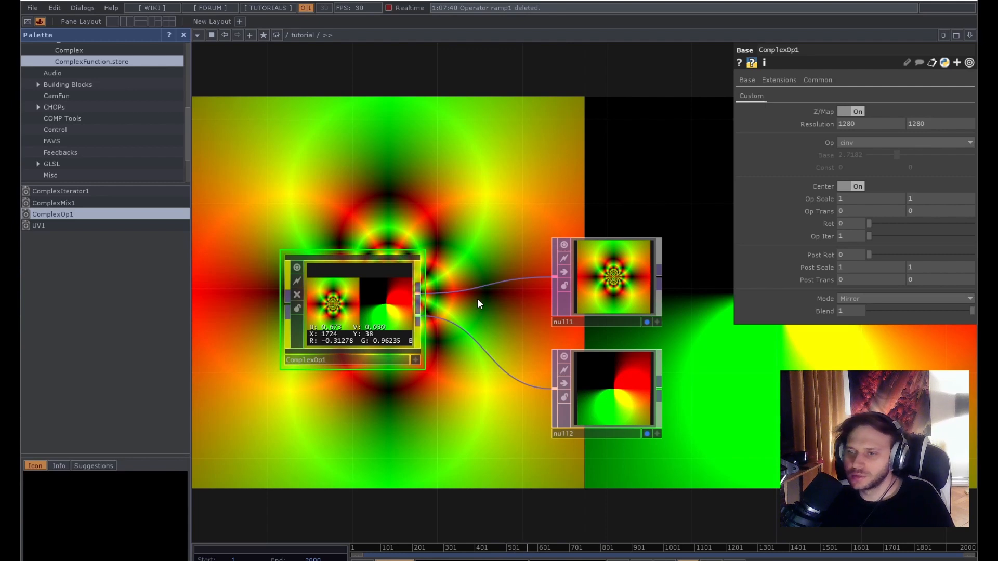
# Compare the mapped image in null1 with the complex coordinates in null2 and their source ComplexOp1.
pyautogui.moveTo(468, 273); pyautogui.dragTo(390, 207)
pyautogui.click(514, 327)
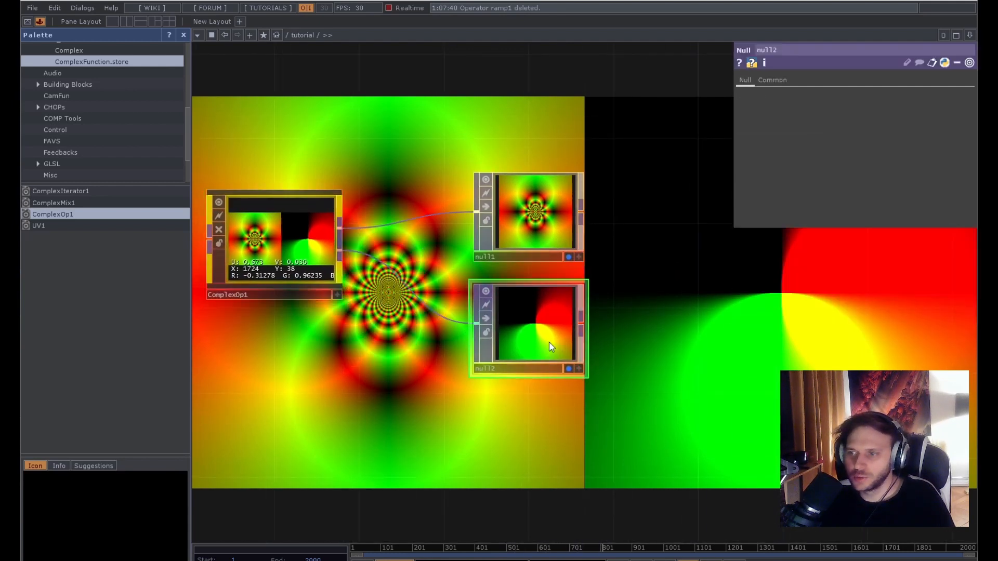
pyautogui.scroll(3, 549, 342)
pyautogui.moveTo(414, 286); pyautogui.dragTo(512, 396)
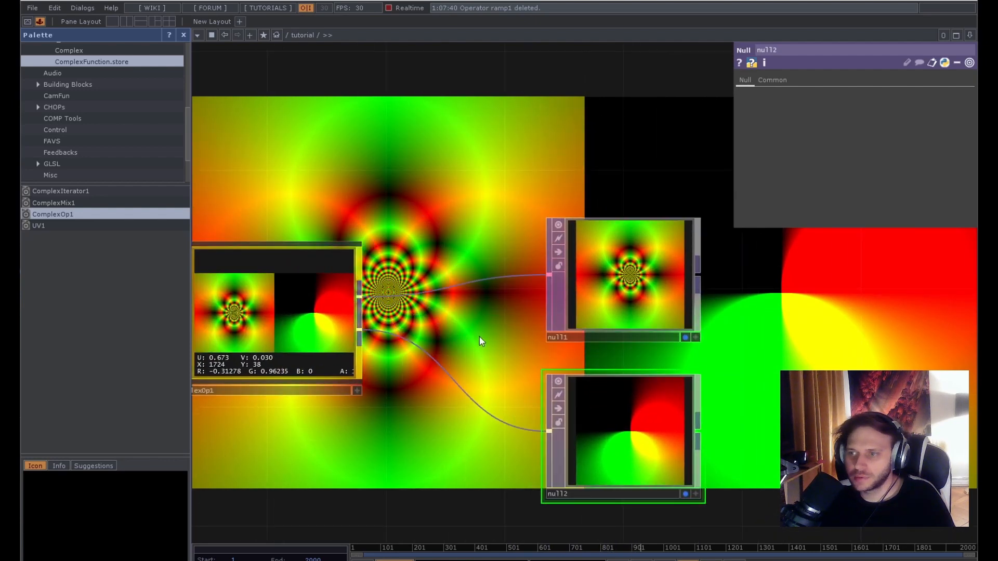
pyautogui.click(620, 288)
pyautogui.moveTo(395, 161); pyautogui.dragTo(519, 263)
pyautogui.scroll(-2, 491, 218)
pyautogui.click(467, 342)
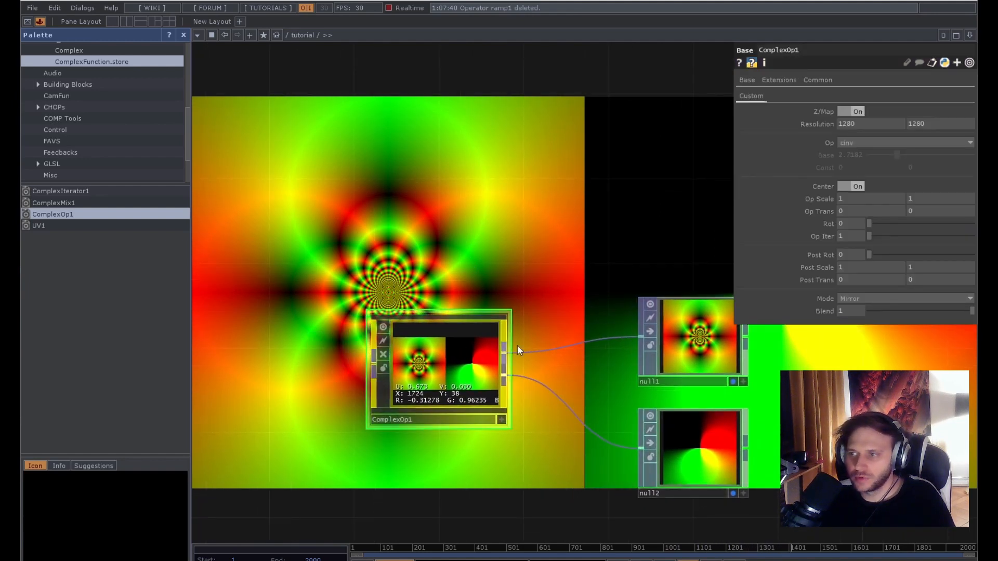
# Add a Ramp TOP in front of ComplexOp1 as its input.
pyautogui.moveTo(561, 270); pyautogui.dragTo(592, 232)
pyautogui.moveTo(418, 190); pyautogui.dragTo(535, 221)
pyautogui.press('Tab')
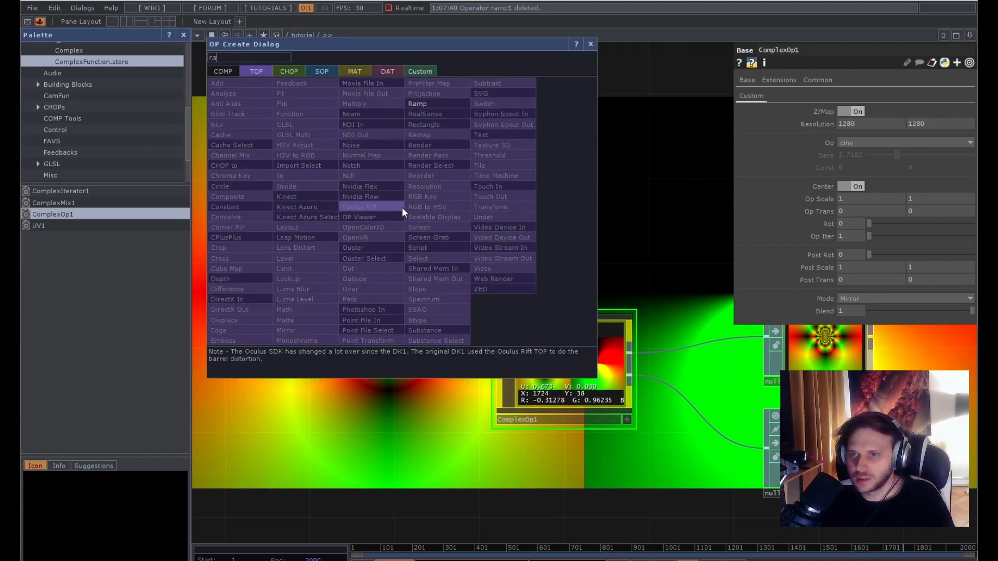
pyautogui.click(424, 104)
pyautogui.click(334, 354)
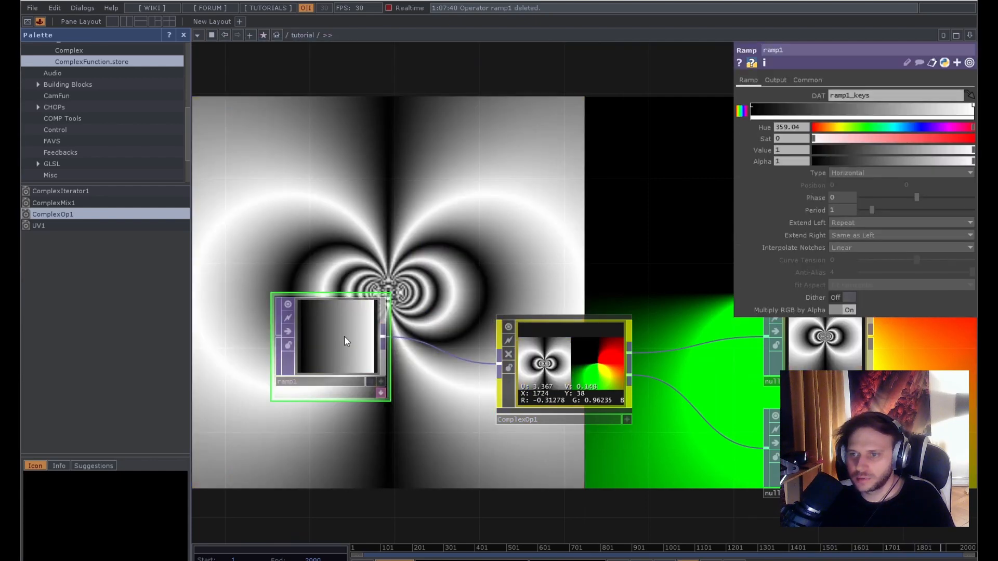
# Set the resolution of ramp1 to 1280 by 1280.
pyautogui.click(803, 81)
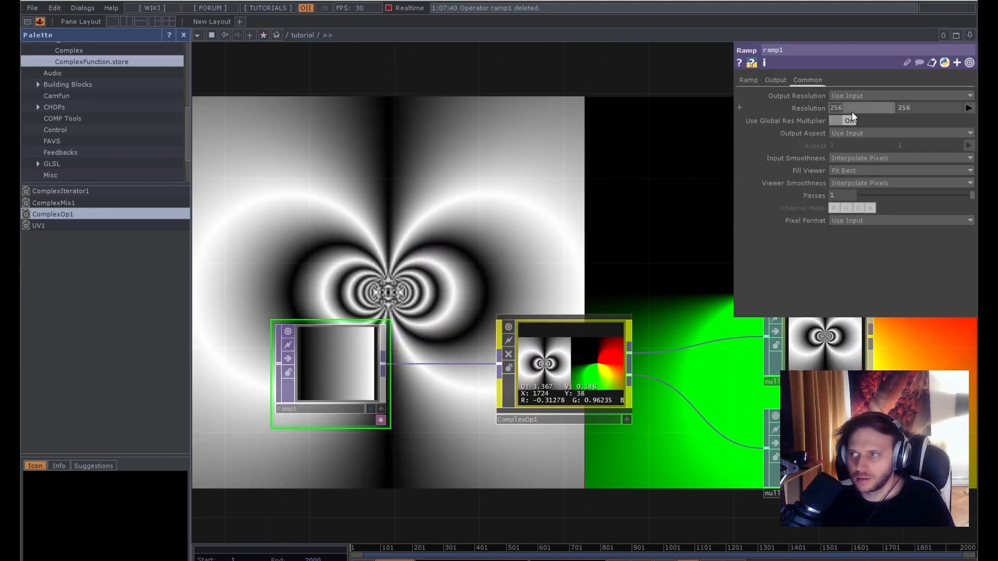
pyautogui.press('Tab')
pyautogui.write('1280')
pyautogui.press('Return')
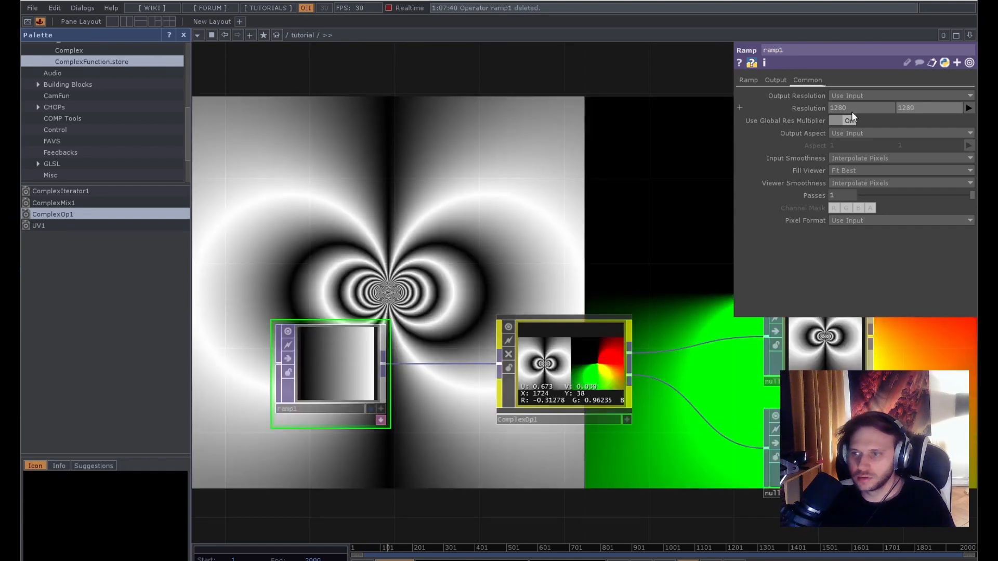
# Examine how ramp1 feeds ComplexOp1 and review the Z/Map parameter.
pyautogui.click(584, 350)
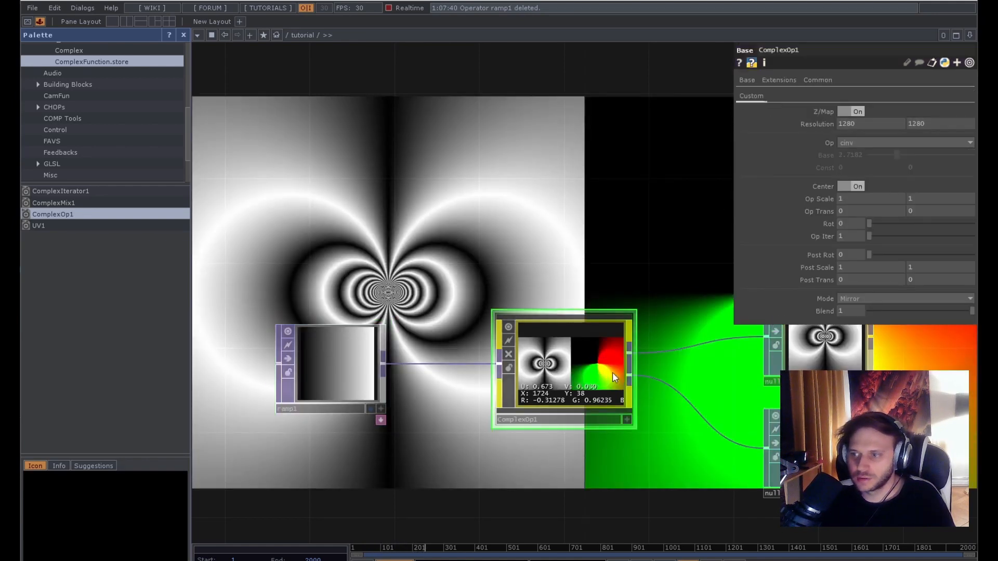
pyautogui.moveTo(661, 222); pyautogui.dragTo(593, 191)
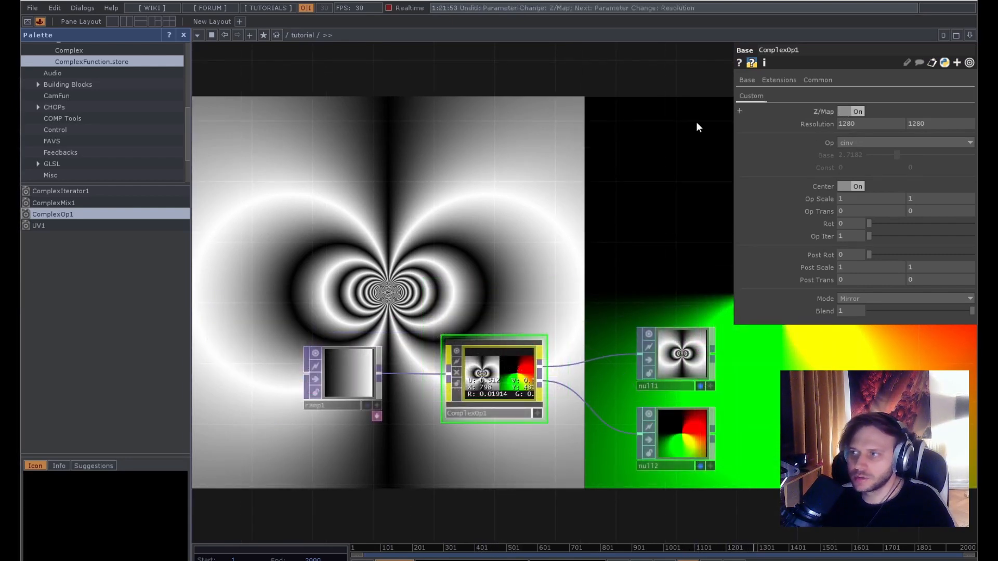
pyautogui.moveTo(475, 176); pyautogui.dragTo(556, 132)
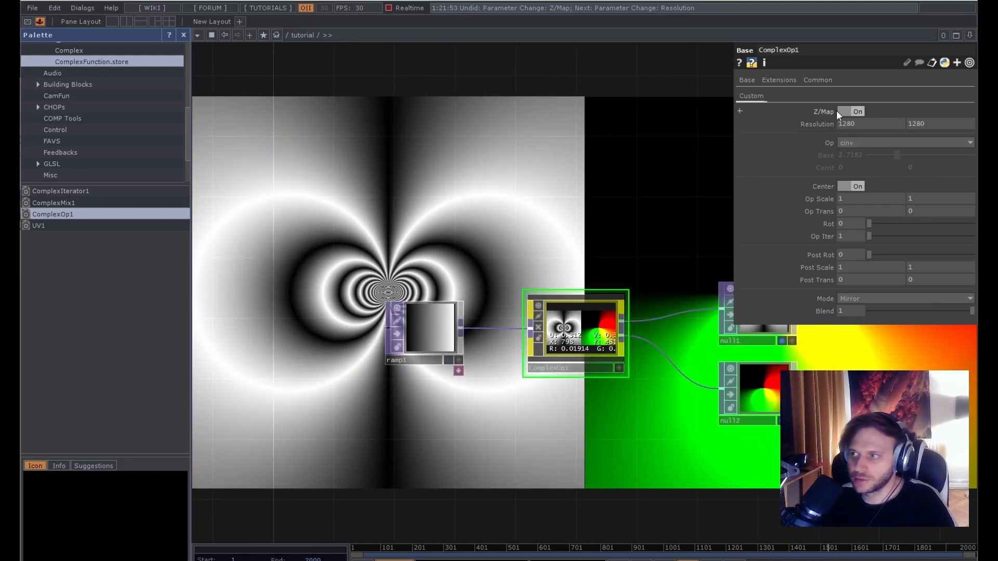
pyautogui.click(424, 327)
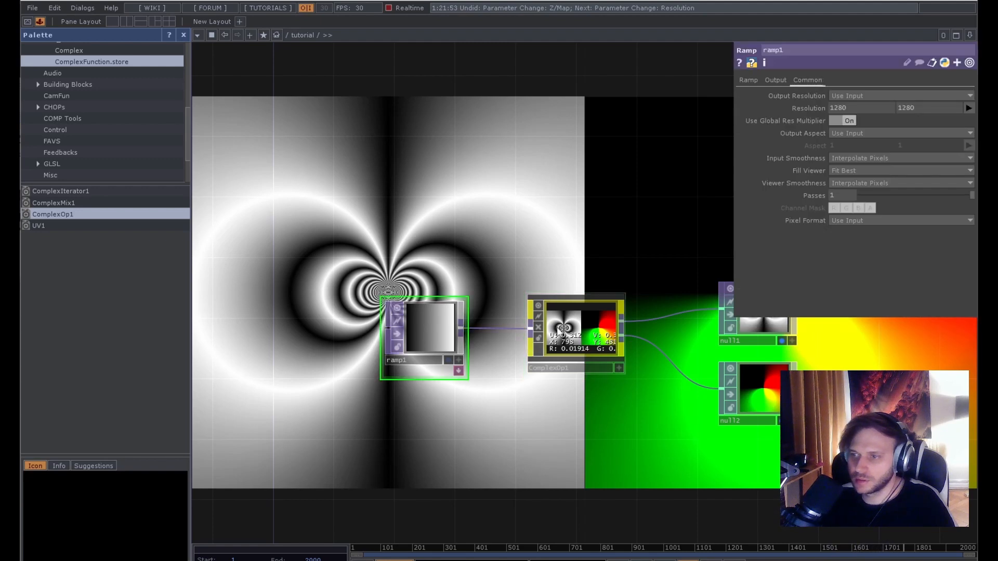
pyautogui.click(596, 332)
pyautogui.scroll(2, 598, 332)
# Turn off Z/Map on ComplexOp1 and review the functions available for its Op parameter.
pyautogui.click(364, 328)
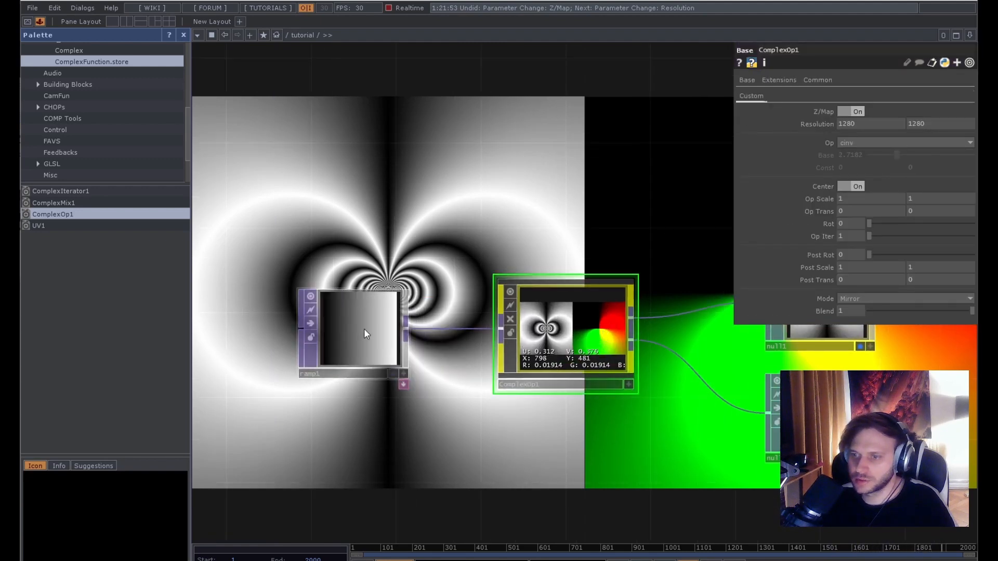
pyautogui.click(545, 328)
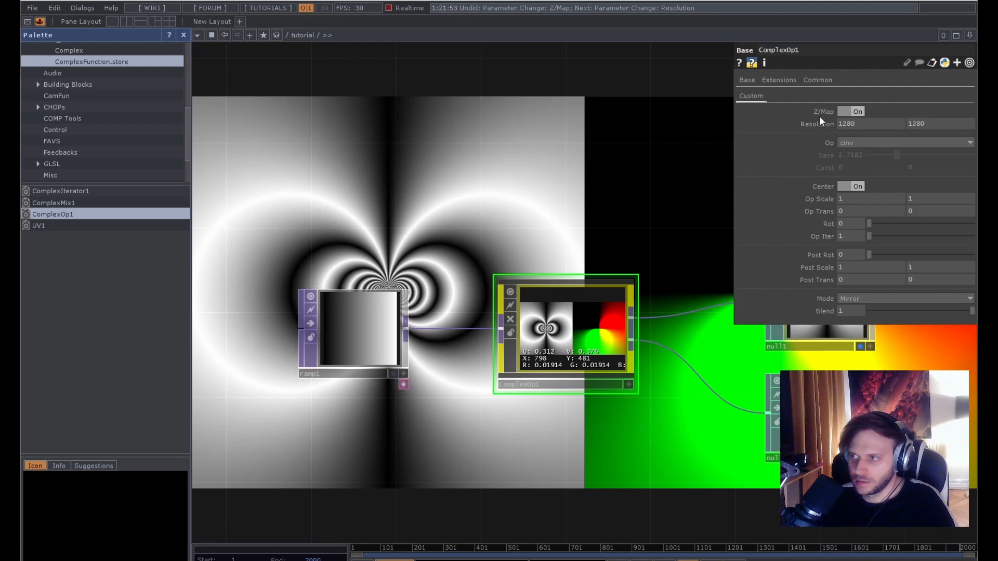
pyautogui.click(858, 112)
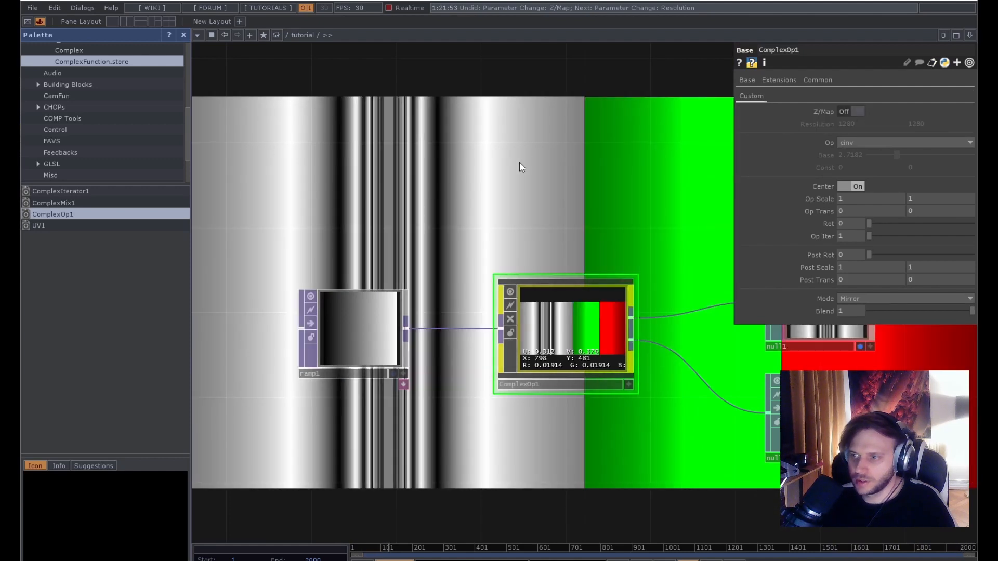
pyautogui.moveTo(521, 166); pyautogui.dragTo(544, 187)
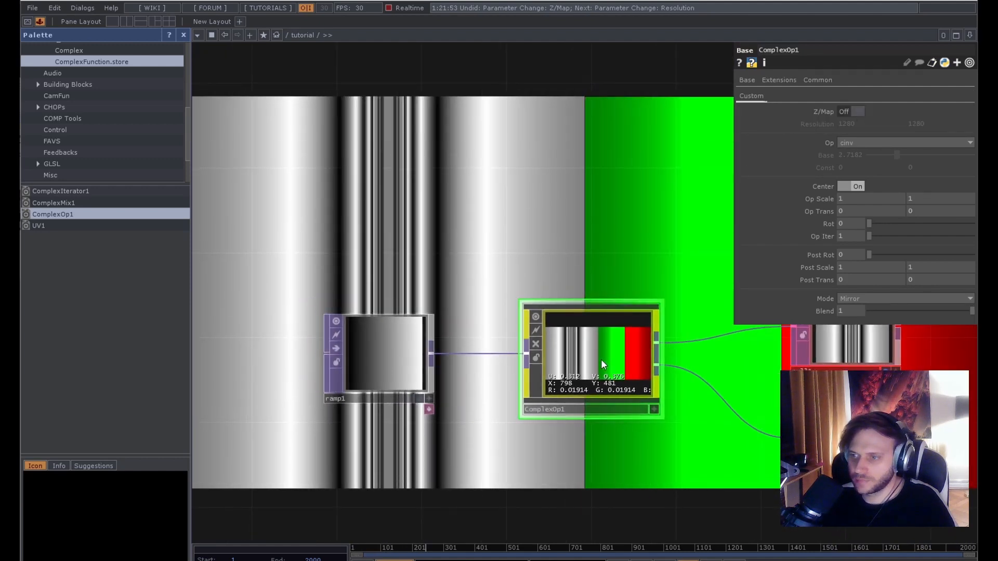
pyautogui.click(864, 141)
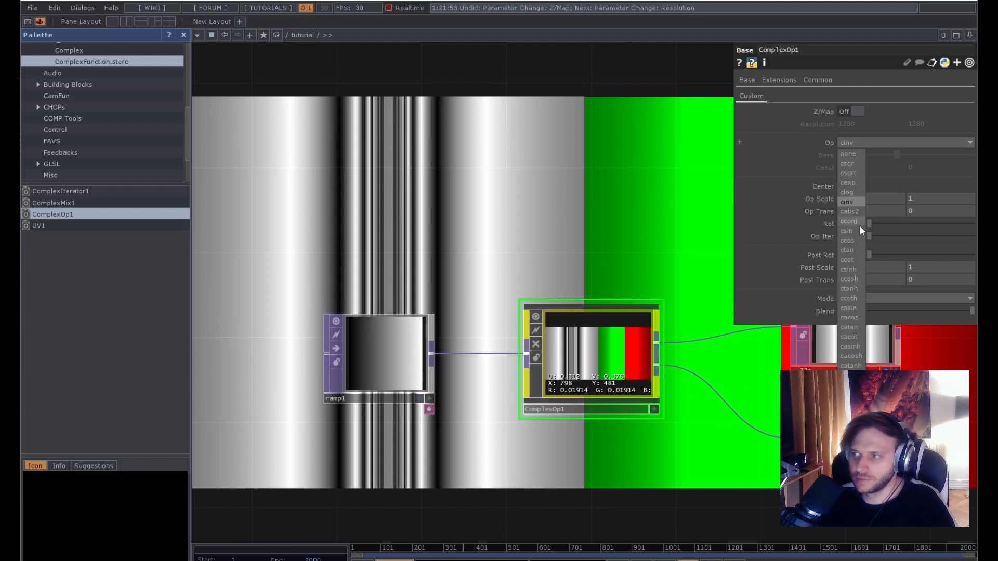
pyautogui.click(866, 142)
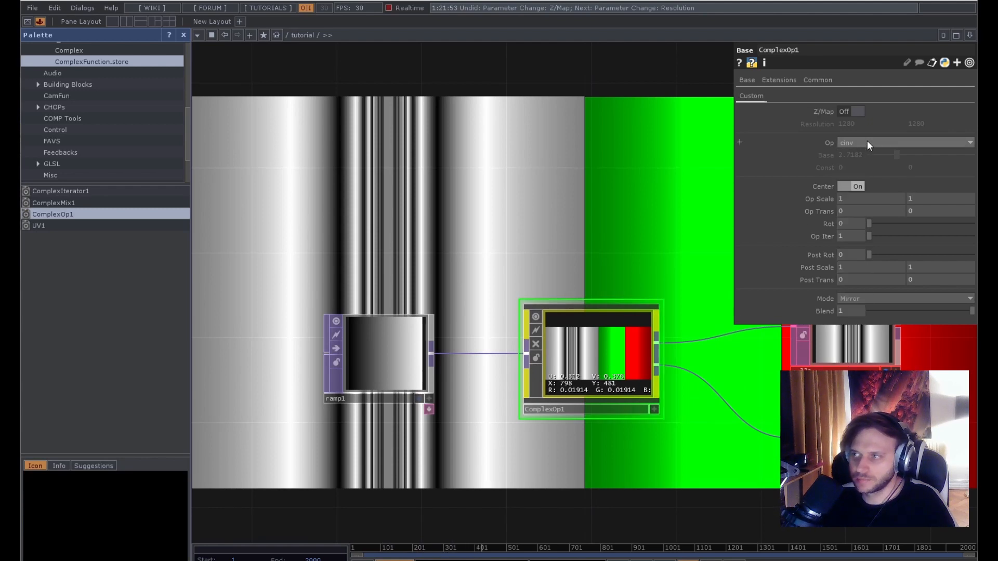
# Delete ramp1 and paste a copy of ComplexOp1 in its place ahead of the original.
pyautogui.click(391, 345)
pyautogui.press('Delete')
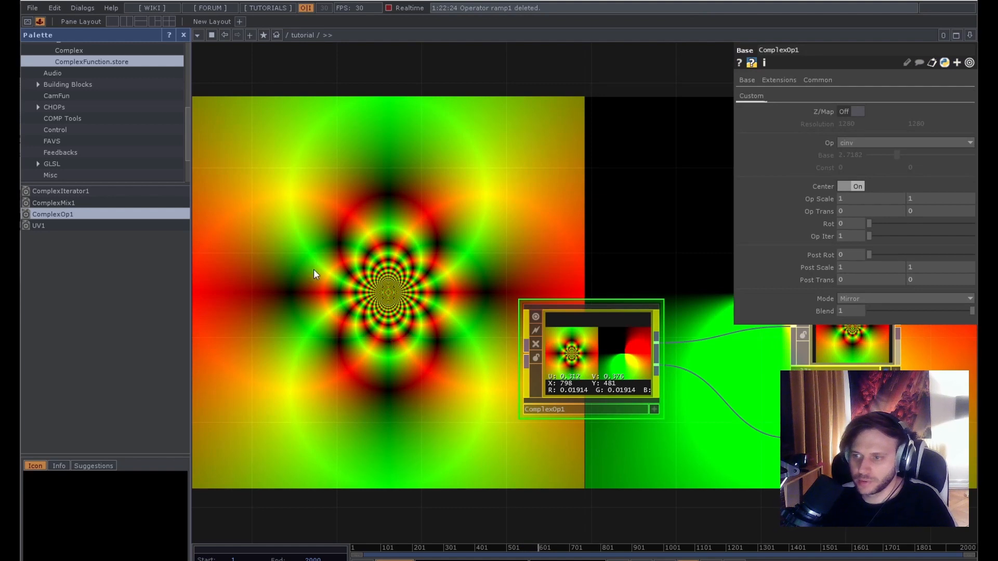
pyautogui.hotkey('ctrl', 'v')
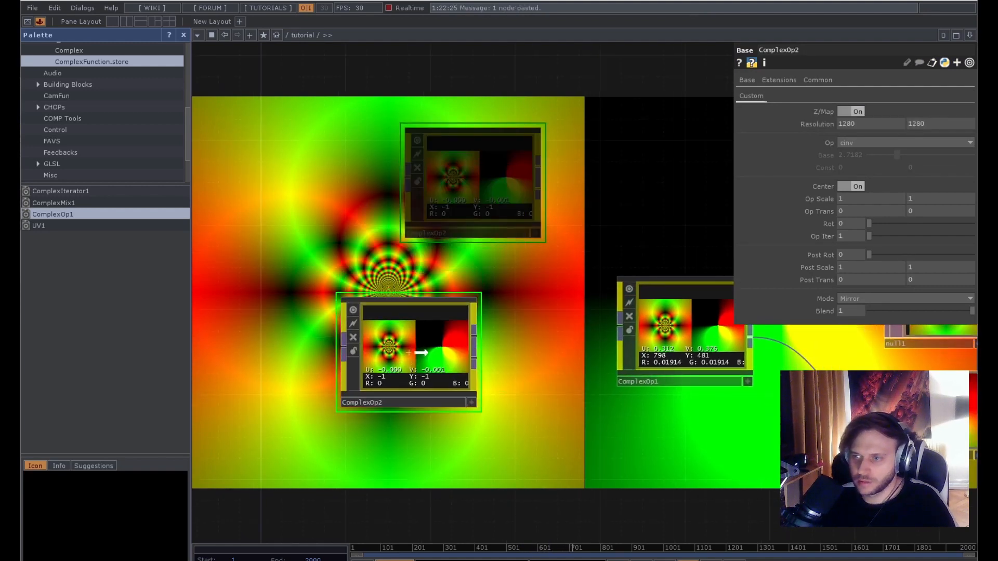
pyautogui.click(443, 333)
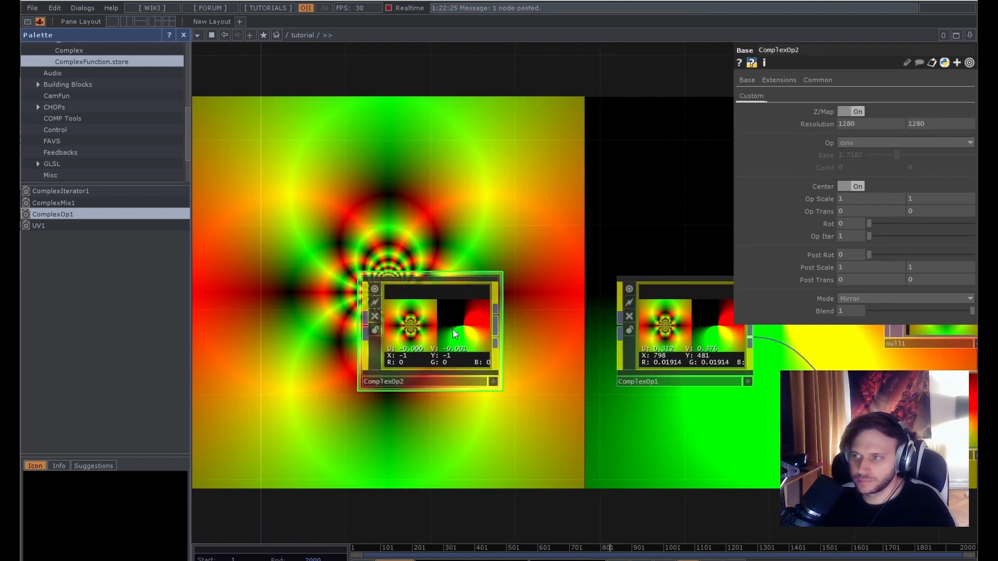
# Set the copied operator's Op to csqrt and connect its second output to the input of ComplexOp1.
pyautogui.click(925, 144)
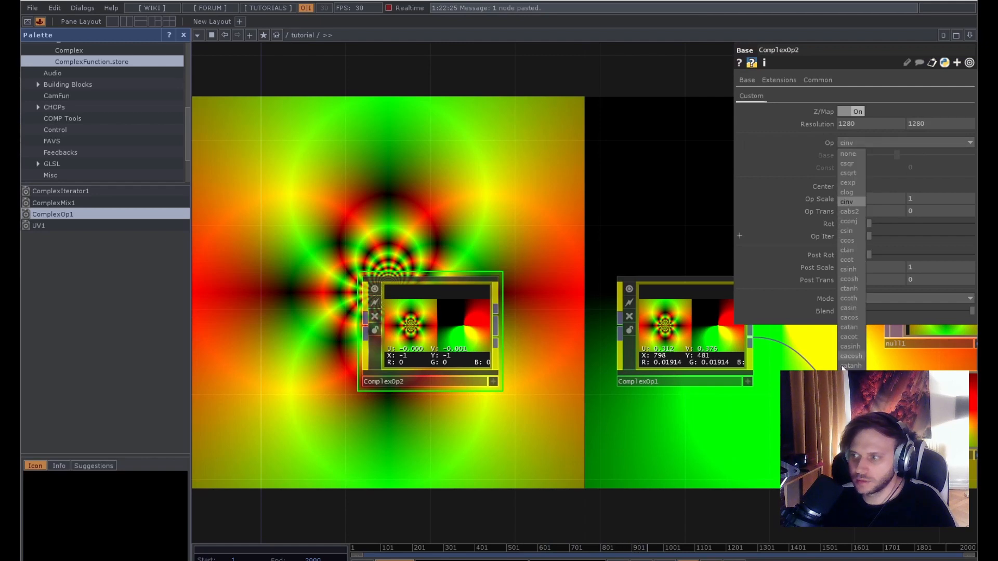
pyautogui.click(850, 172)
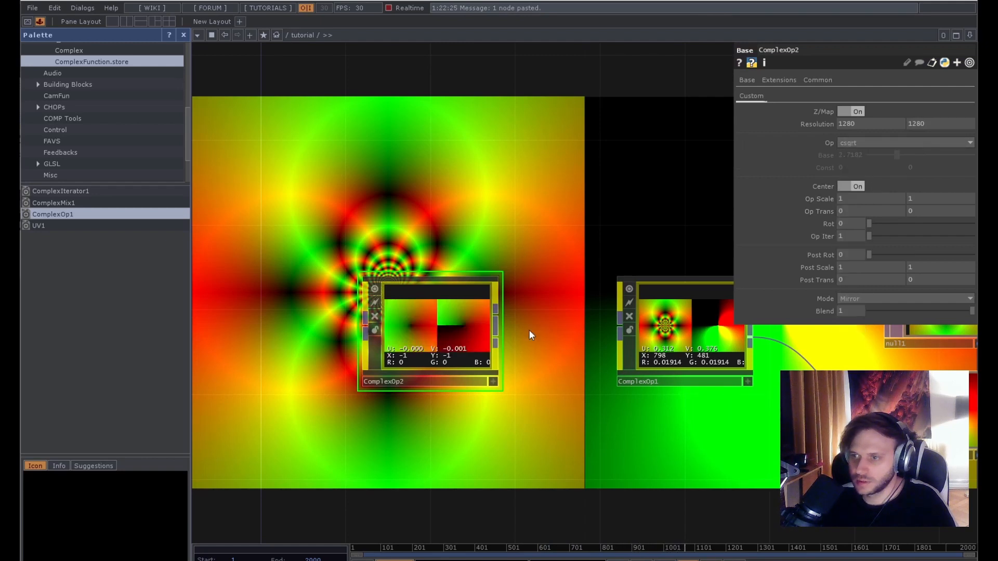
pyautogui.moveTo(499, 338); pyautogui.dragTo(613, 326)
pyautogui.moveTo(550, 205); pyautogui.dragTo(505, 293)
pyautogui.click(643, 397)
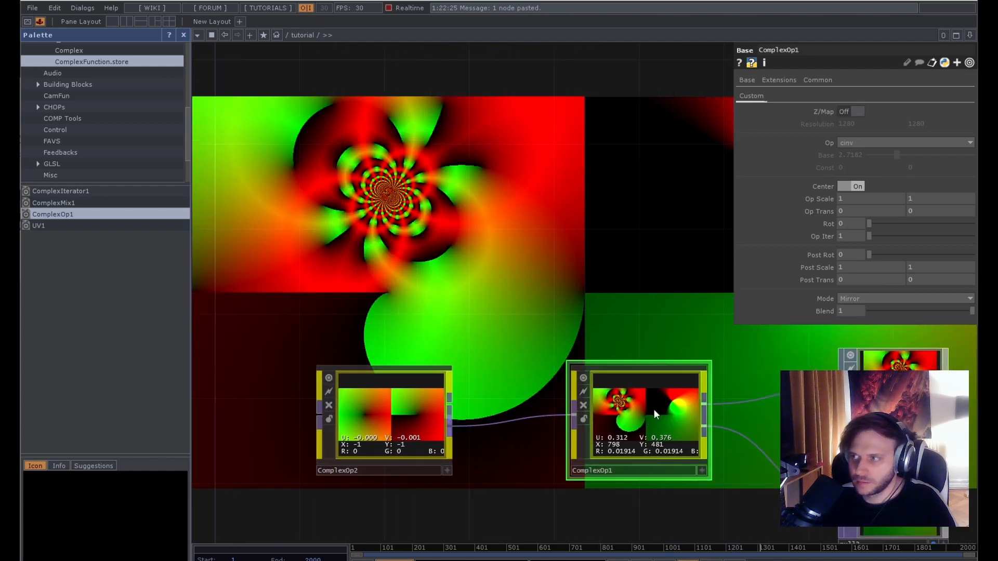
# Add a Text DAT above ComplexOp2 for noting the combined formula.
pyautogui.moveTo(443, 271); pyautogui.dragTo(489, 219)
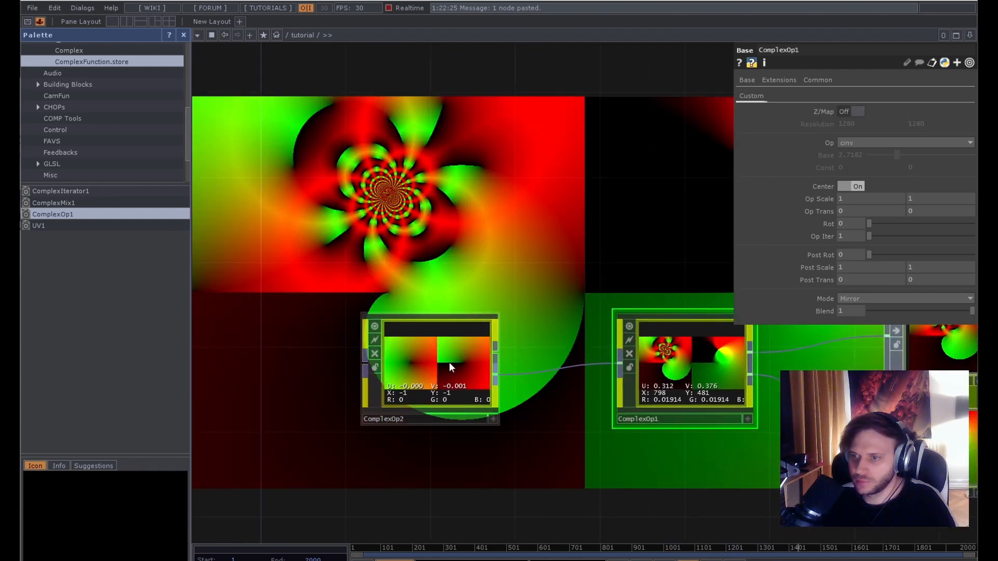
pyautogui.click(440, 384)
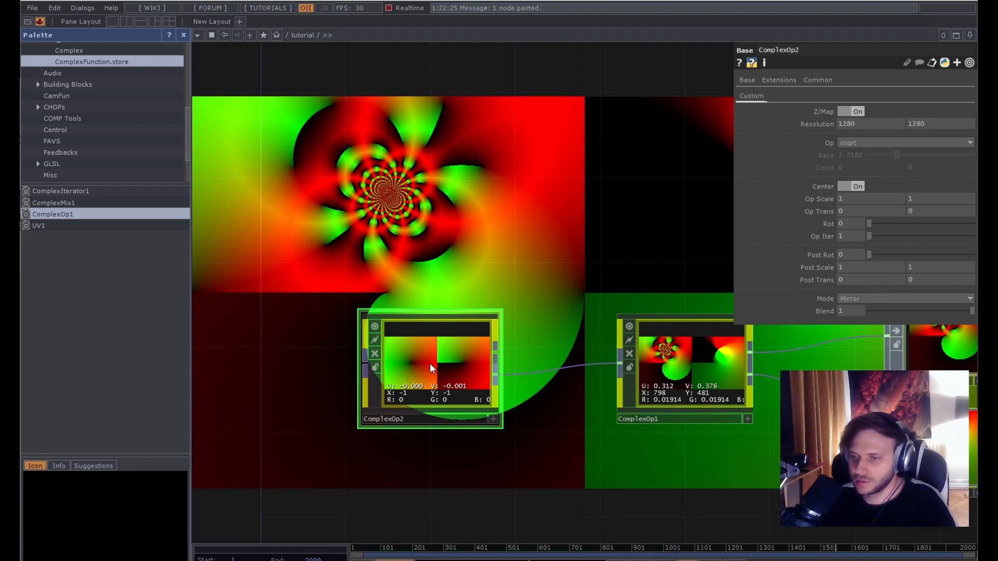
pyautogui.moveTo(438, 237)
pyautogui.mouseDown()
pyautogui.moveTo(435, 291)
pyautogui.moveTo(400, 285)
pyautogui.moveTo(399, 248)
pyautogui.moveTo(434, 256)
pyautogui.mouseUp()
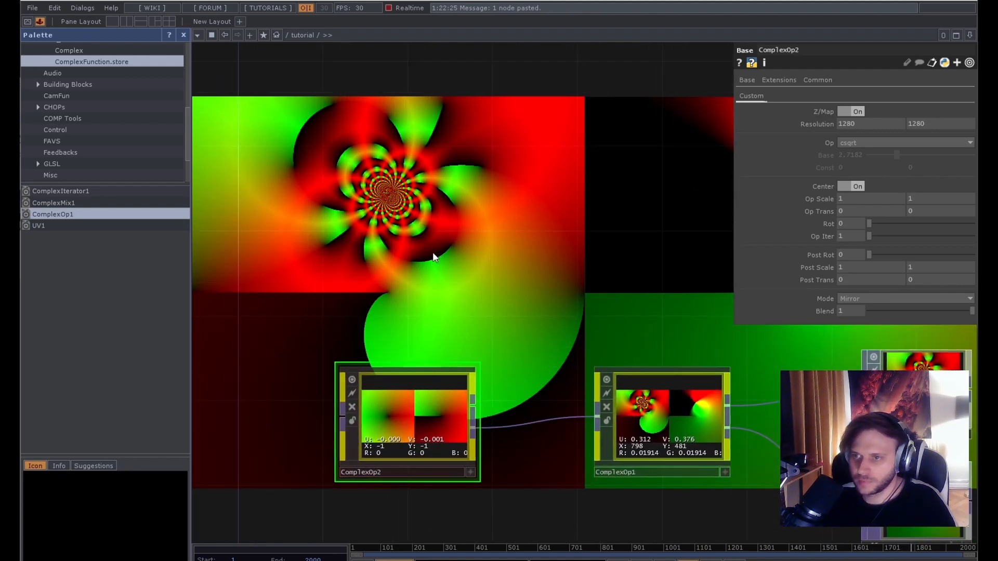
pyautogui.rightClick(431, 216)
pyautogui.doubleClick(396, 205)
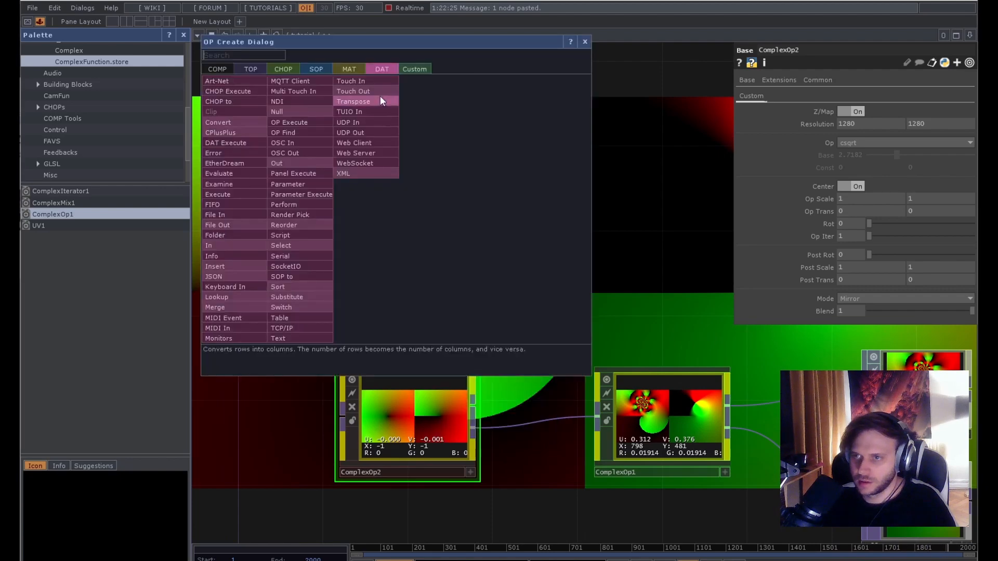
pyautogui.click(308, 337)
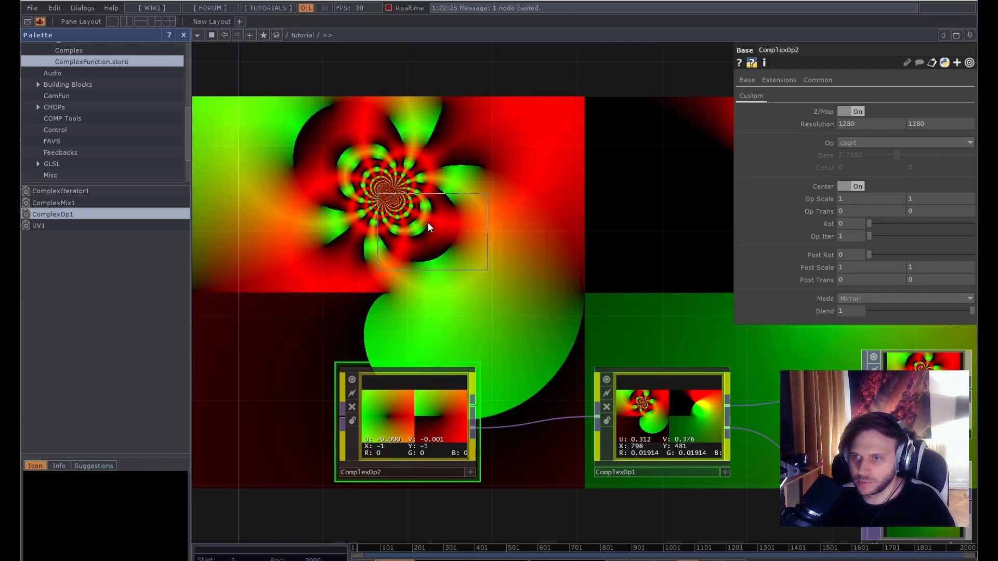
pyautogui.click(428, 222)
pyautogui.moveTo(538, 288); pyautogui.dragTo(508, 235)
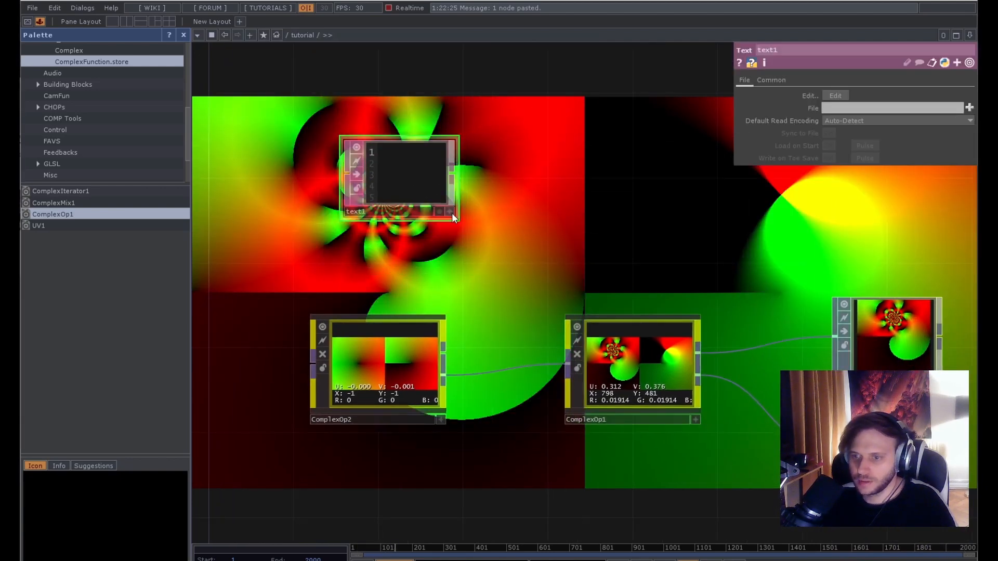
# Write sqrt(Z) in the Text DAT to describe ComplexOp2's function.
pyautogui.click(370, 381)
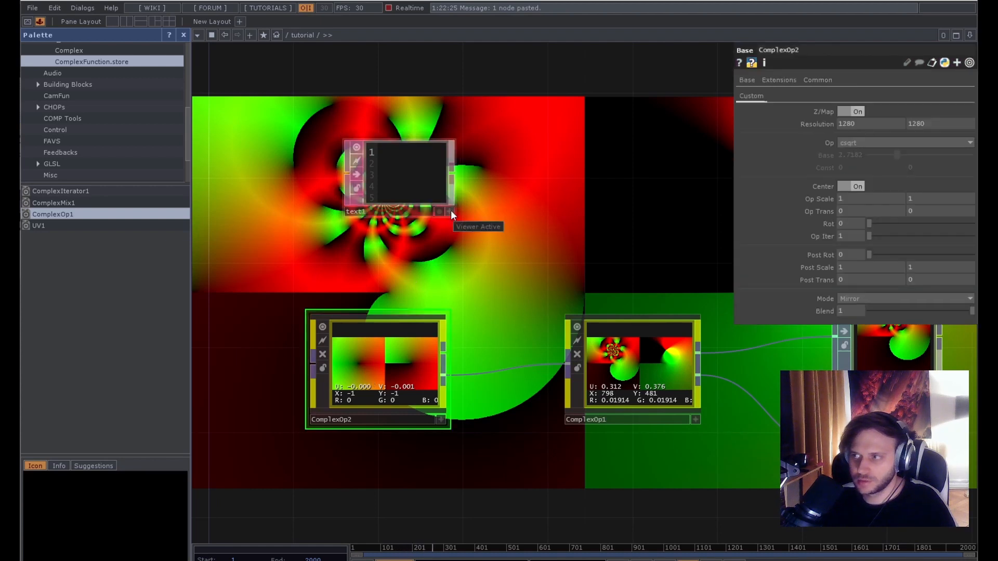
pyautogui.click(450, 212)
pyautogui.write('sqrt')
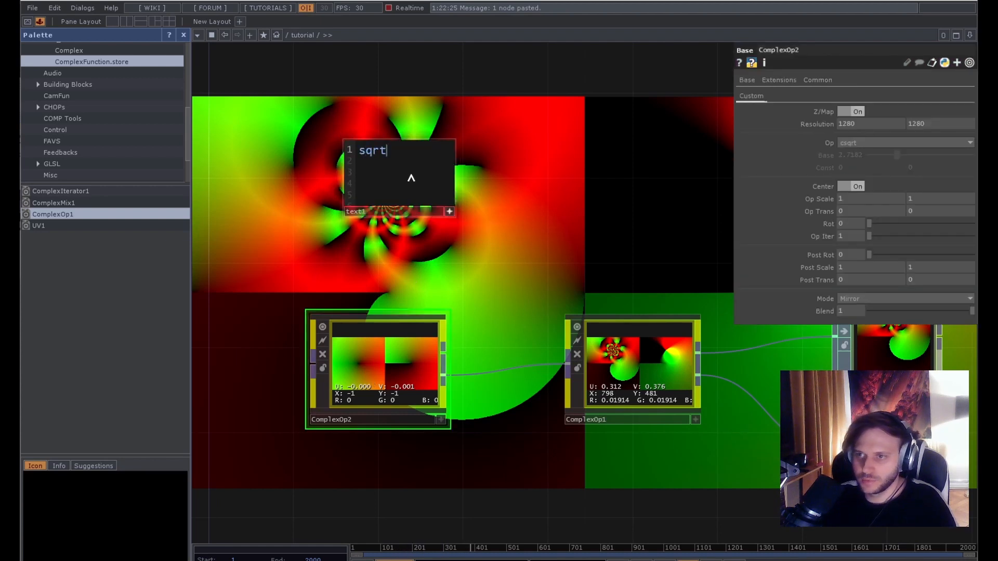
pyautogui.write('(Z')
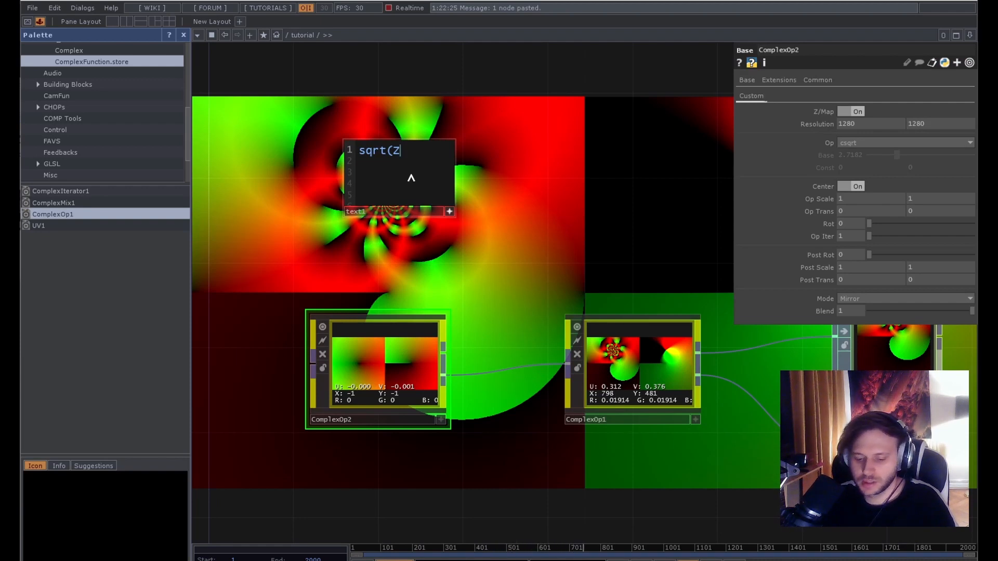
pyautogui.write(')')
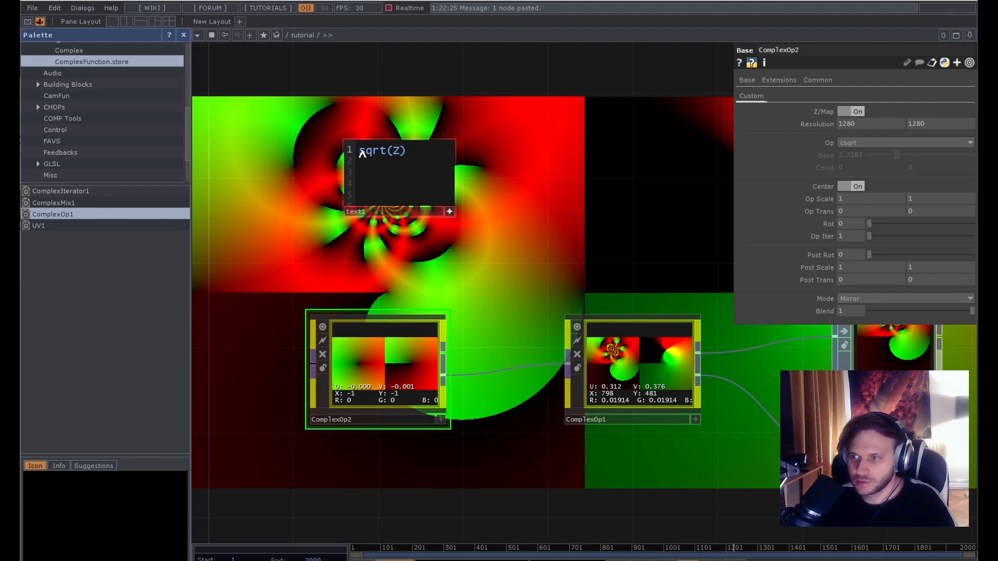
# Wrap the note's sqrt(Z) in ComplexOp1's function so that the text reads cinv(sqrt(Z)).
pyautogui.click(631, 346)
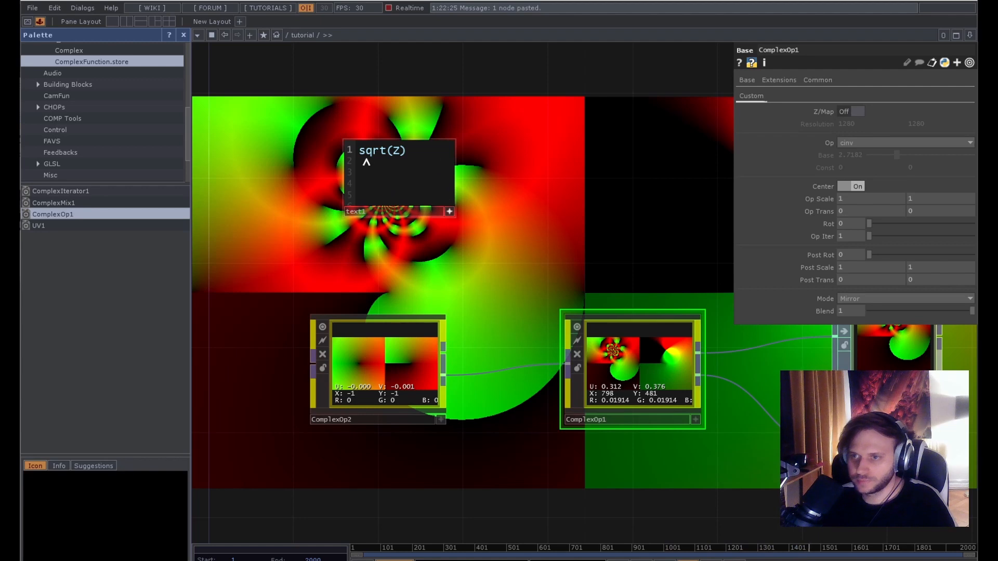
pyautogui.click(365, 152)
pyautogui.write('cinv(')
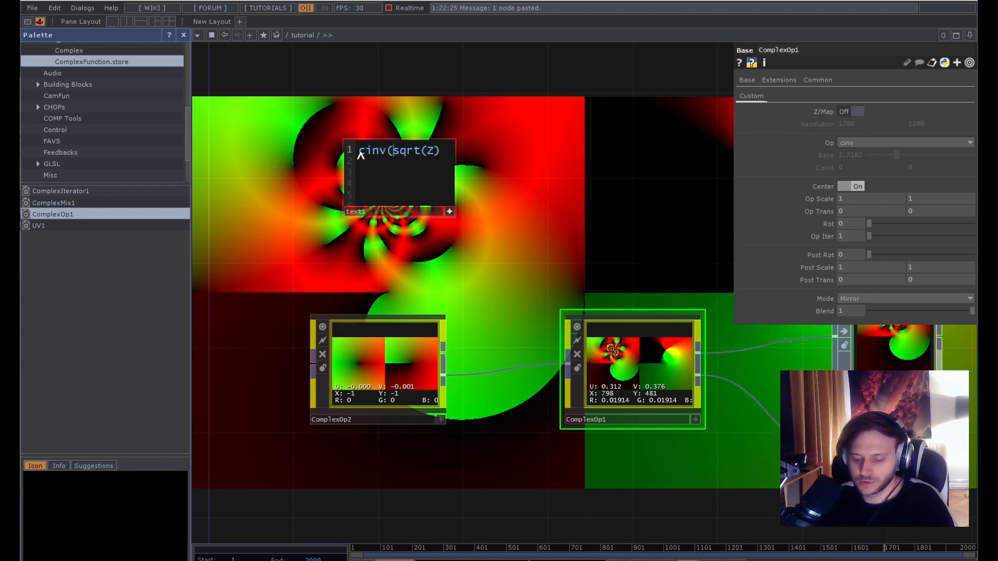
pyautogui.press('Right')
pyautogui.press('Right')
pyautogui.press('Right')
pyautogui.press('Right')
pyautogui.press('Right')
pyautogui.press('Right')
pyautogui.press('Right')
pyautogui.write(')')
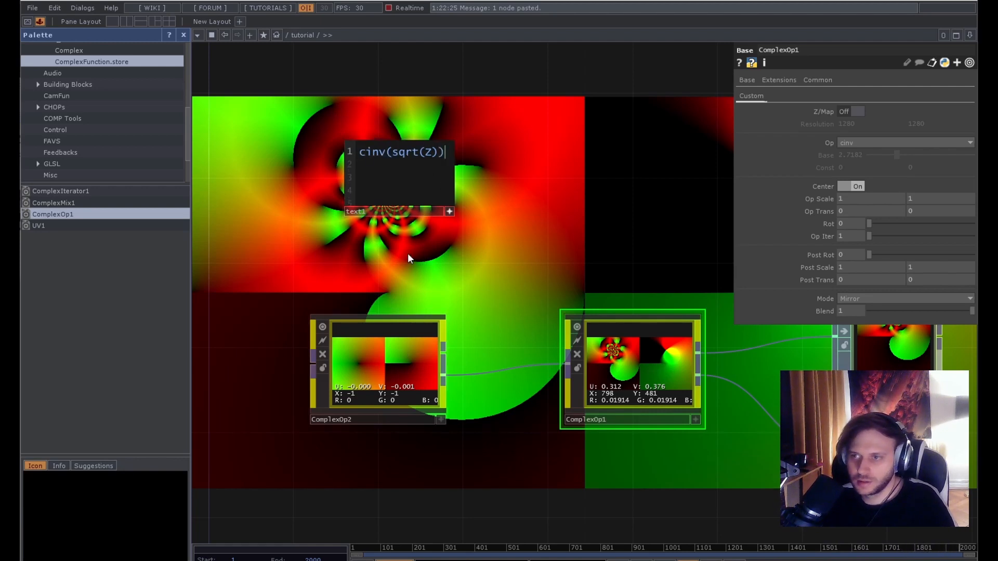
# Examine how the Z in the cinv(sqrt(Z)) note relates to ComplexOp2 and the operator chain.
pyautogui.click(397, 370)
pyautogui.moveTo(603, 256); pyautogui.dragTo(533, 287)
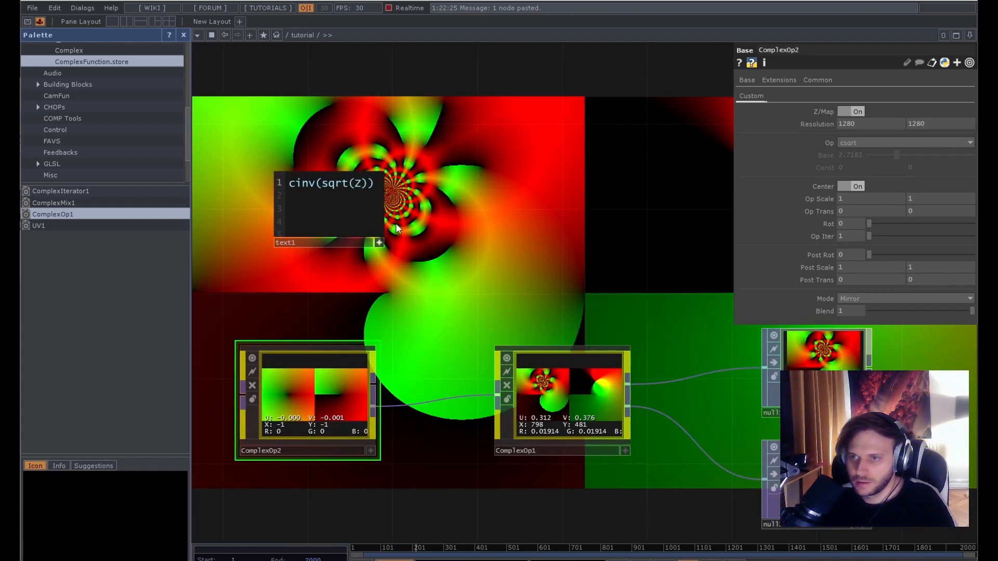
pyautogui.doubleClick(356, 185)
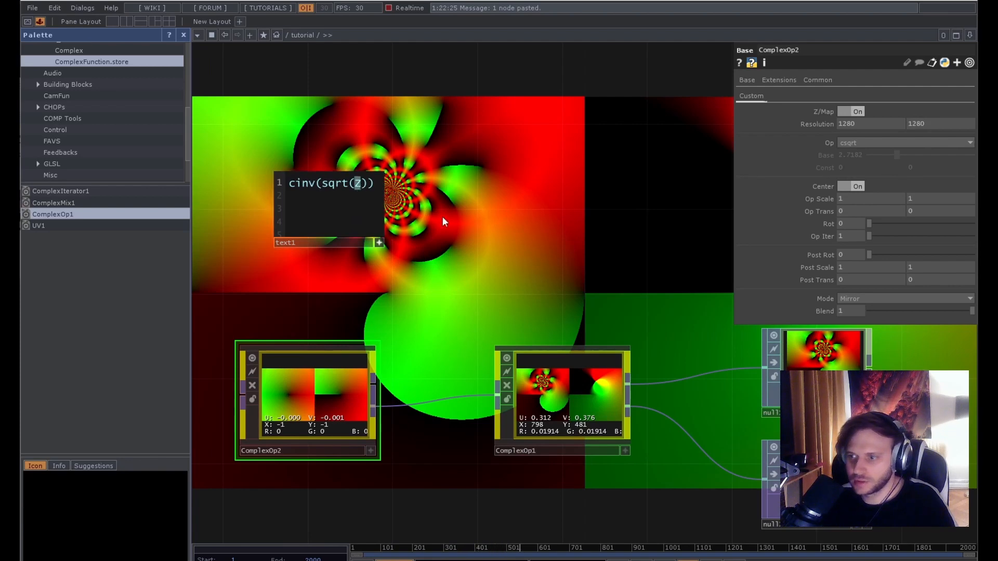
pyautogui.moveTo(507, 238); pyautogui.dragTo(601, 263)
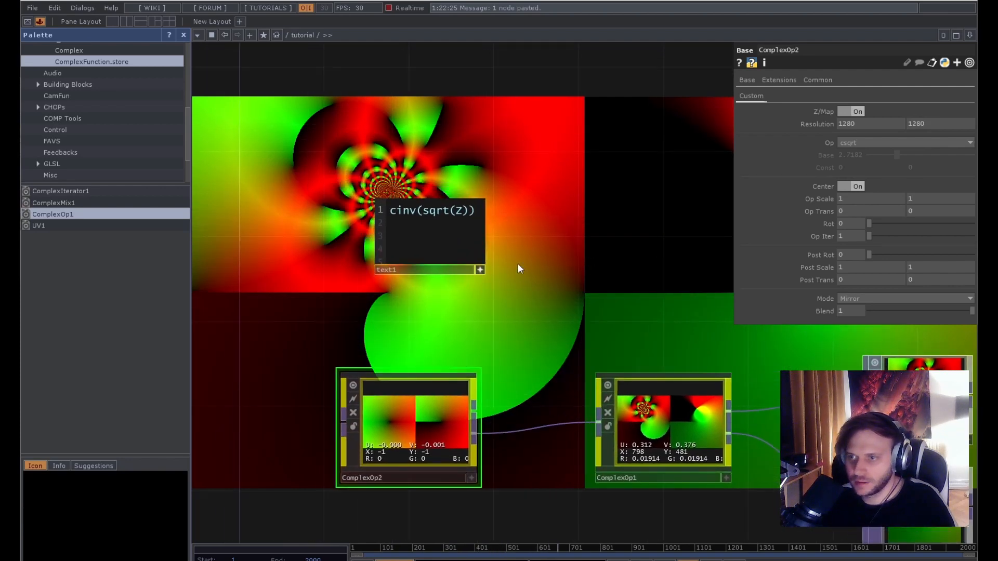
pyautogui.moveTo(518, 264); pyautogui.dragTo(517, 320)
# Delete the formula note text1 and the ComplexOp2 operator from the network.
pyautogui.scroll(-3, 493, 294)
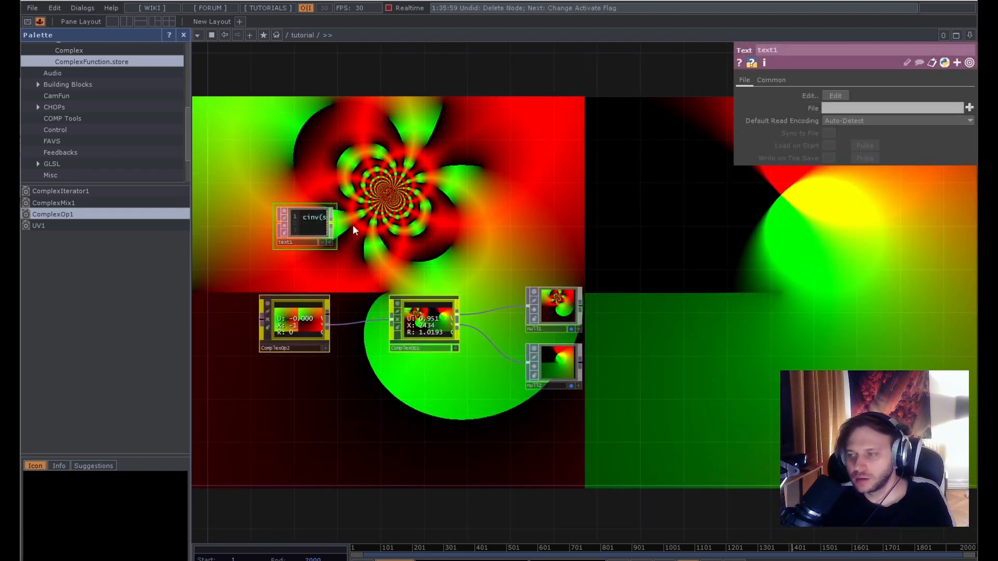
pyautogui.click(314, 227)
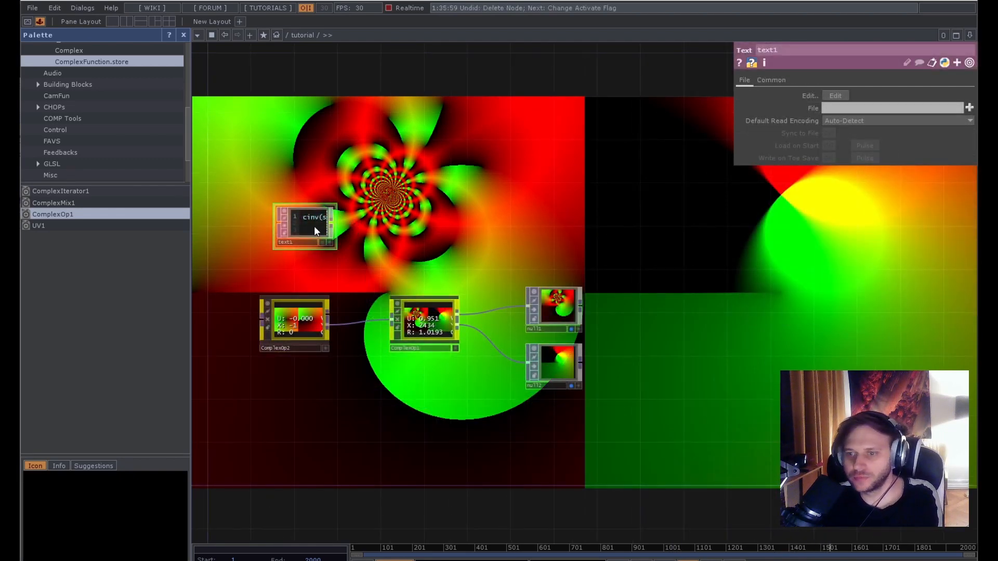
pyautogui.press('Delete')
pyautogui.click(299, 321)
pyautogui.press('Delete')
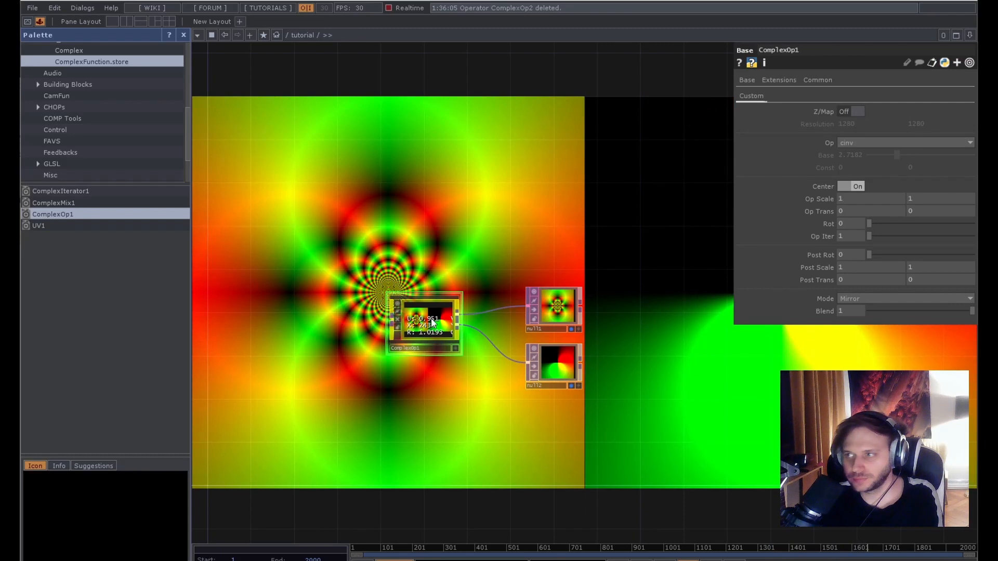
# Turn on Z/Map for ComplexOp1, set its Op to clog and lower Base to 2.28.
pyautogui.click(849, 114)
pyautogui.click(862, 145)
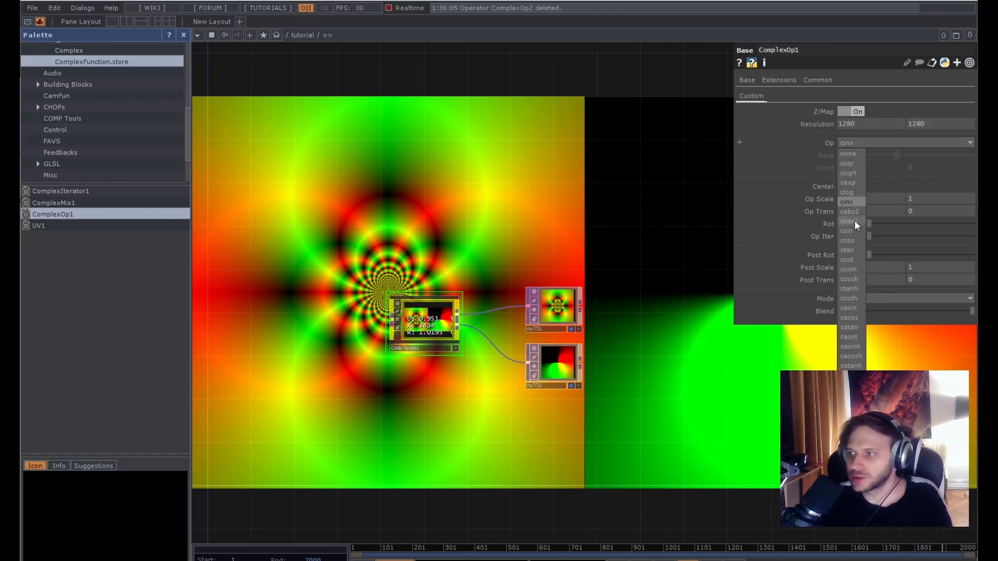
pyautogui.click(850, 194)
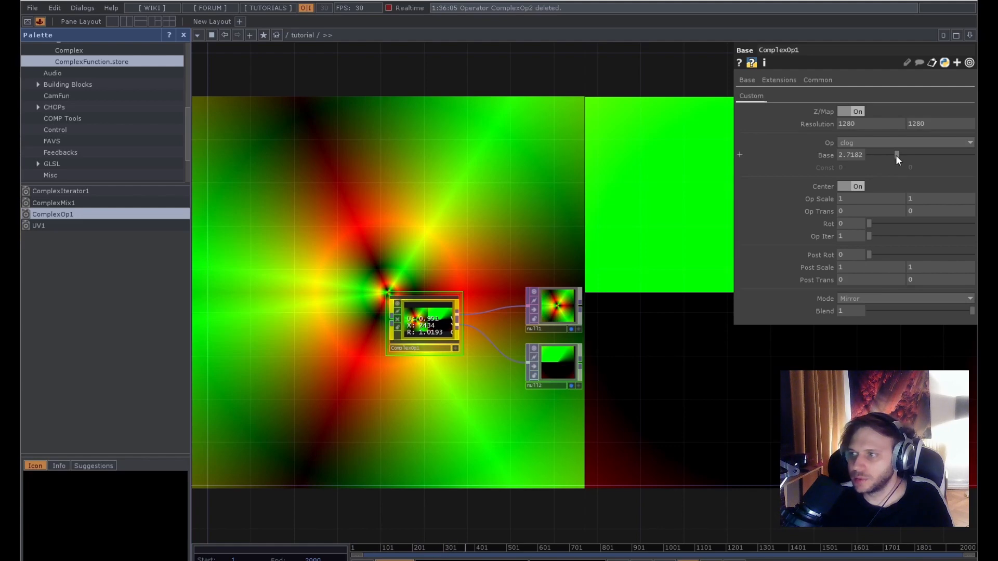
pyautogui.moveTo(899, 154)
pyautogui.mouseDown()
pyautogui.moveTo(931, 154)
pyautogui.moveTo(879, 153)
pyautogui.moveTo(893, 154)
pyautogui.mouseUp()
# Set ComplexOp1's Op to cpow, raise Power to 10 and bring it back down to 1.
pyautogui.click(881, 143)
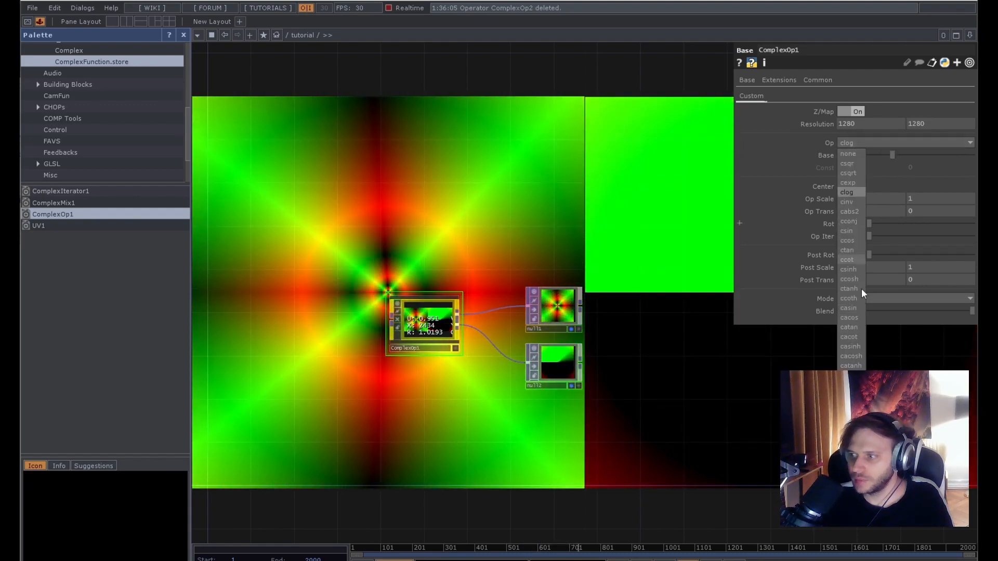
pyautogui.click(855, 317)
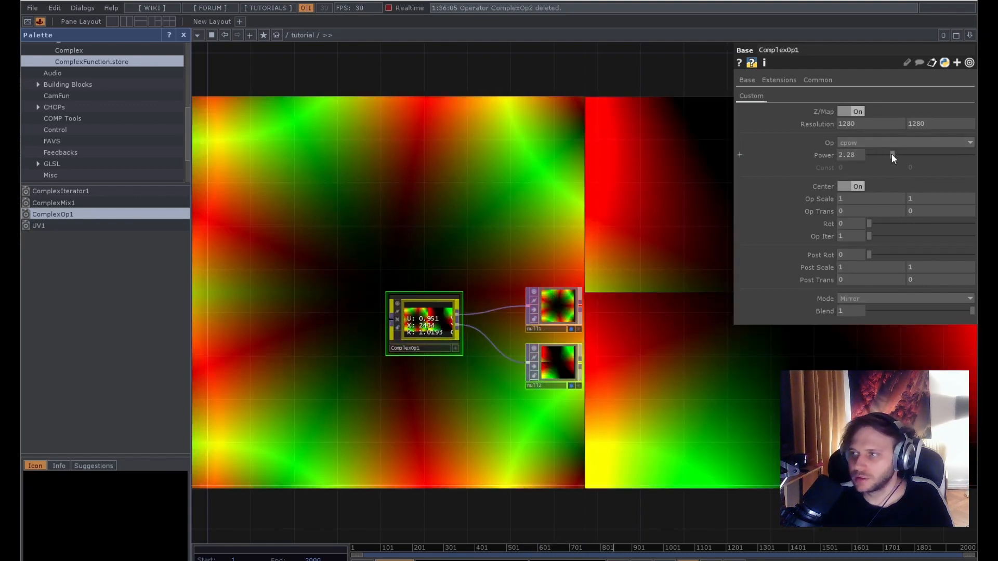
pyautogui.moveTo(891, 154); pyautogui.dragTo(972, 157)
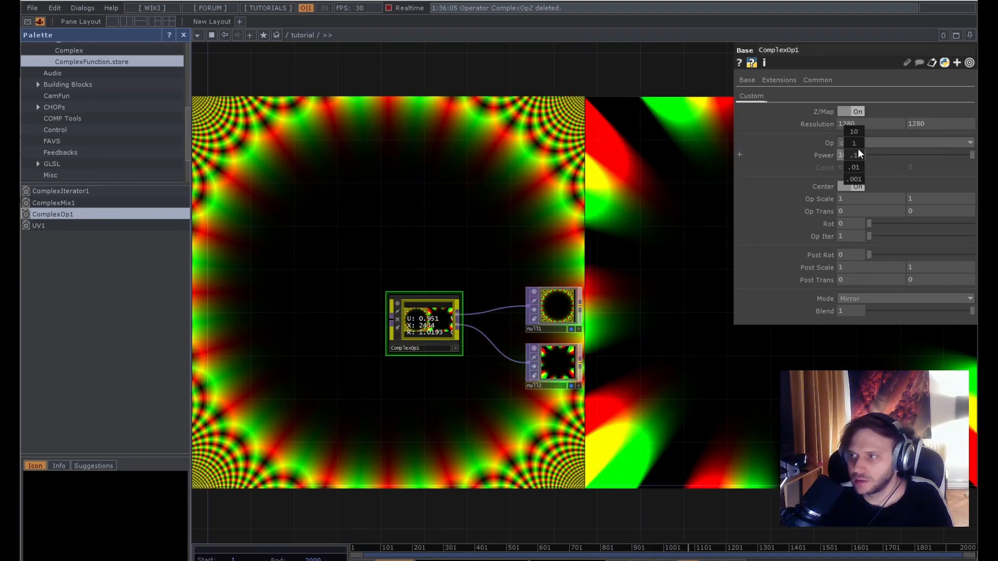
pyautogui.moveTo(858, 149)
pyautogui.mouseDown(button='middle')
pyautogui.moveTo(894, 143)
pyautogui.moveTo(855, 143)
pyautogui.mouseUp(button='middle')
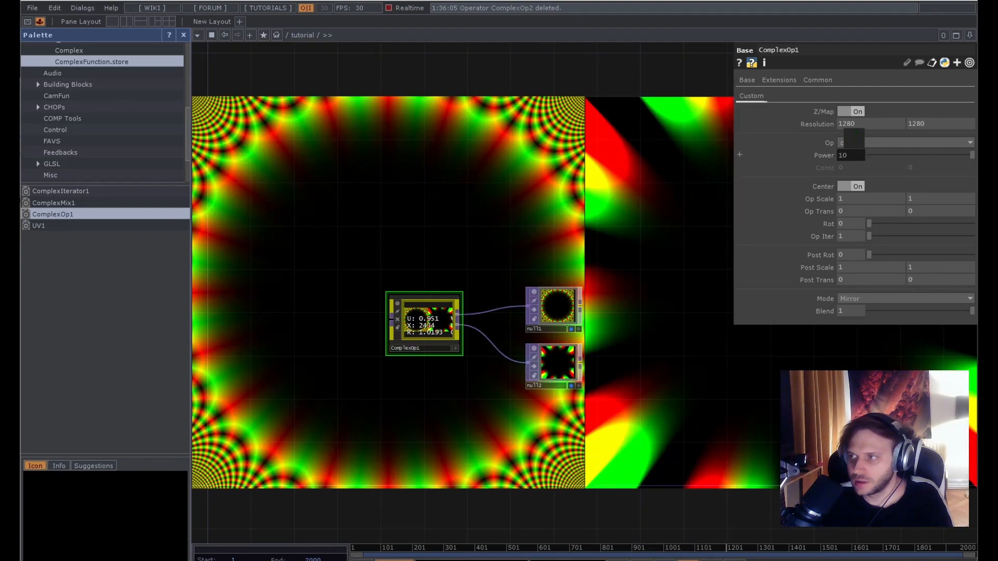
pyautogui.moveTo(926, 143); pyautogui.dragTo(880, 146, button='middle')
# Try the cconst function on ComplexOp1, and set Op back to cinv.
pyautogui.click(881, 145)
pyautogui.click(863, 169)
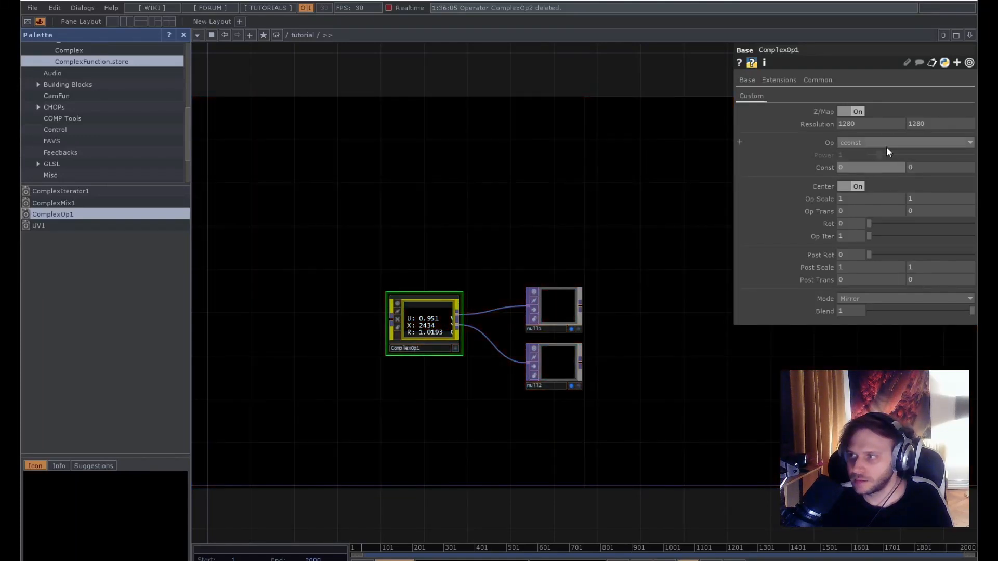
pyautogui.click(885, 144)
pyautogui.click(852, 202)
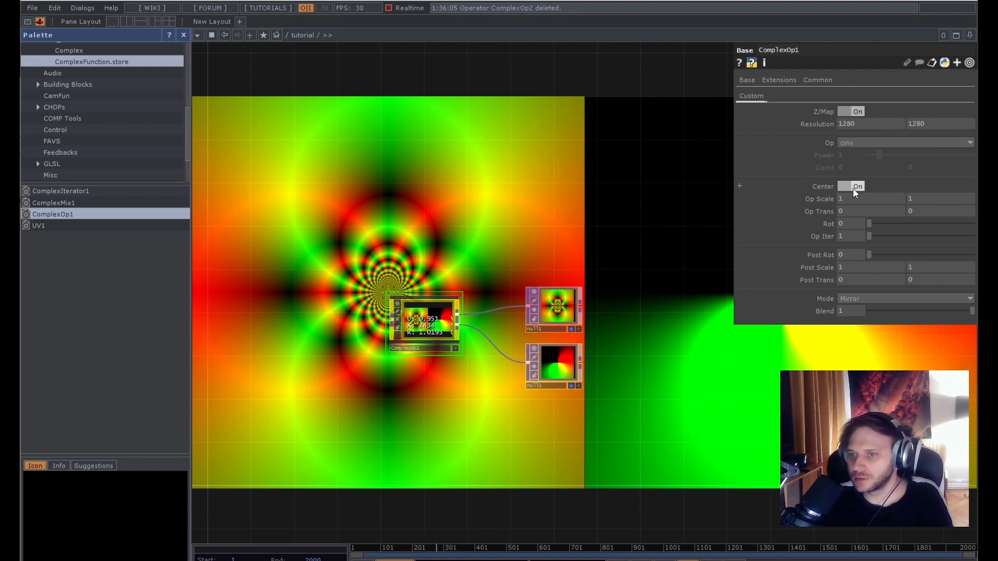
# Turn off Center on ComplexOp1 and set both Op Scale and Op Trans to 0.5 on both axes.
pyautogui.moveTo(510, 192); pyautogui.dragTo(601, 229)
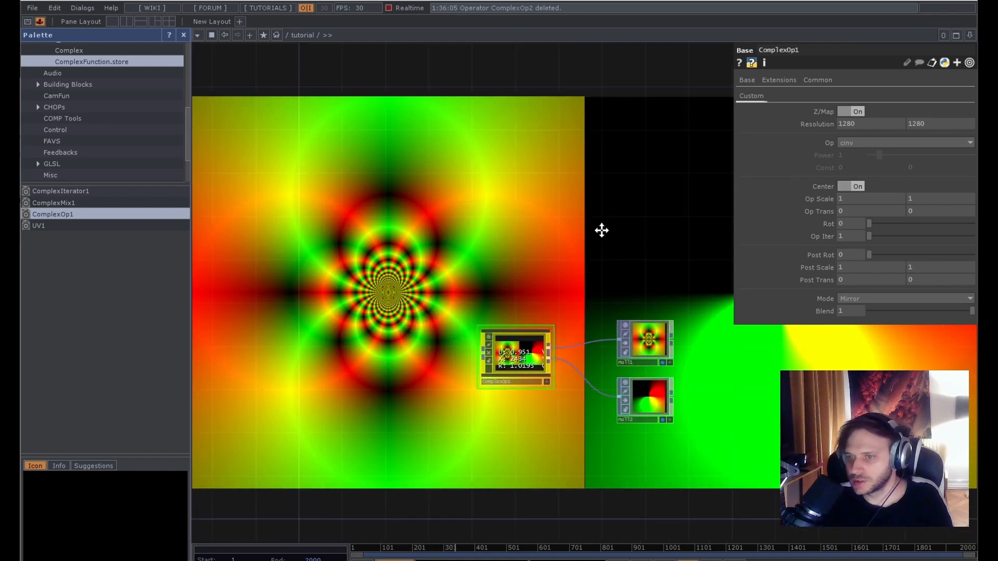
pyautogui.click(851, 186)
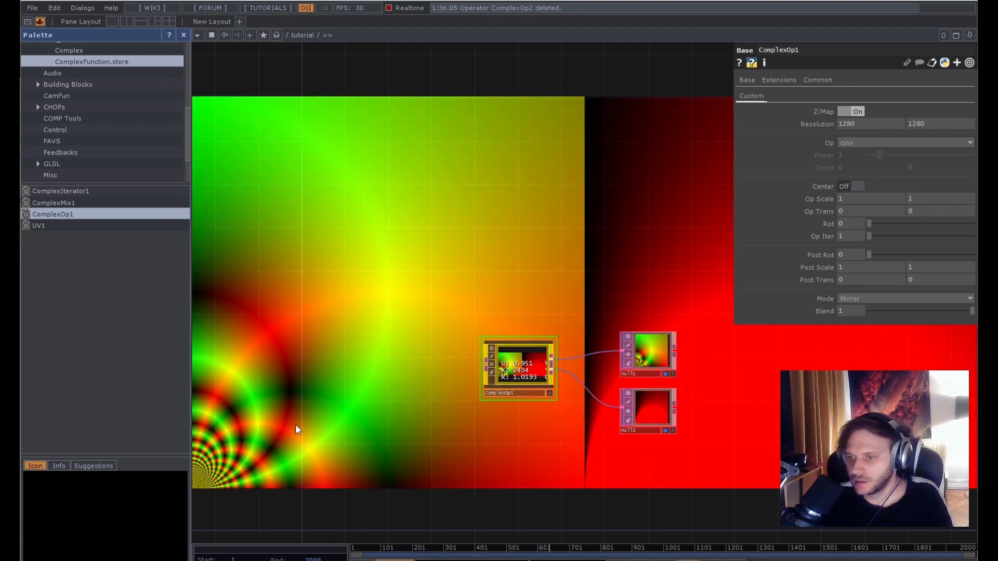
pyautogui.middleClick(809, 198)
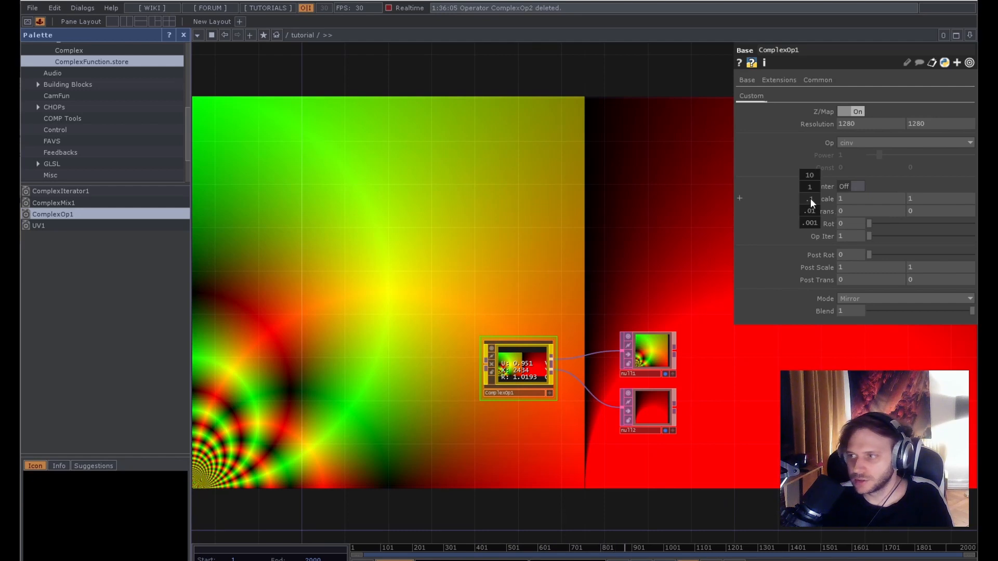
pyautogui.moveTo(810, 198)
pyautogui.mouseDown(button='middle')
pyautogui.moveTo(779, 198)
pyautogui.moveTo(820, 200)
pyautogui.moveTo(823, 191)
pyautogui.moveTo(822, 228)
pyautogui.moveTo(809, 190)
pyautogui.mouseUp(button='middle')
# Reset Op Scale to 1 and Op Trans to 0 on both axes, and turn Center back on.
pyautogui.click(839, 200)
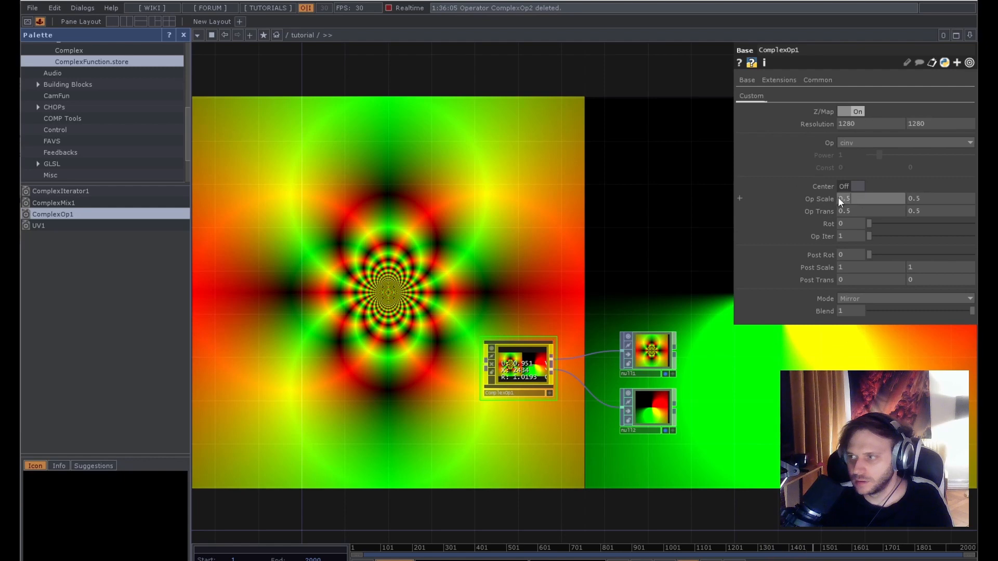
pyautogui.write('1')
pyautogui.click(944, 198)
pyautogui.write('1')
pyautogui.moveTo(861, 211); pyautogui.dragTo(824, 211)
pyautogui.write('0')
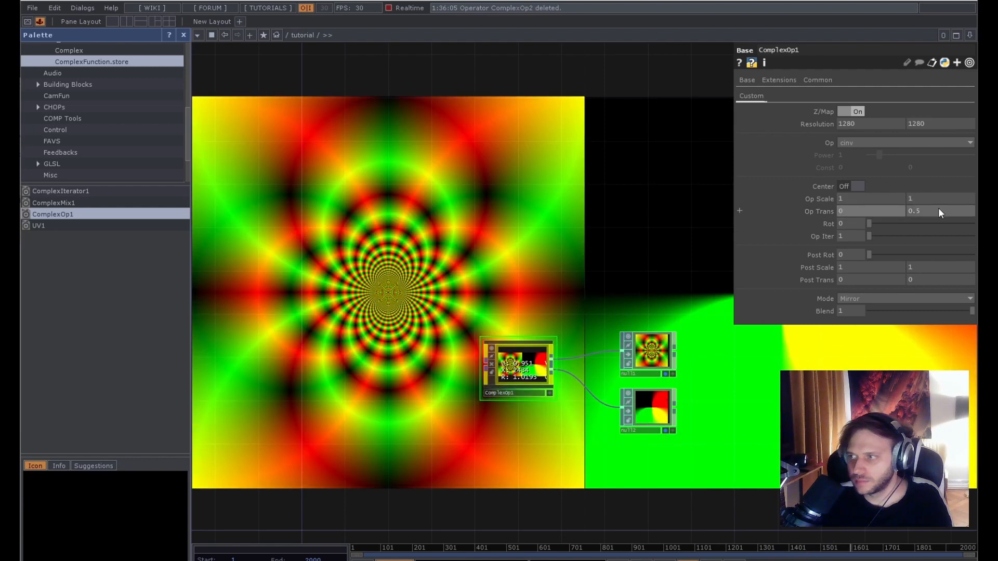
pyautogui.moveTo(938, 209); pyautogui.dragTo(824, 211)
pyautogui.write('0')
pyautogui.click(574, 223)
pyautogui.click(853, 186)
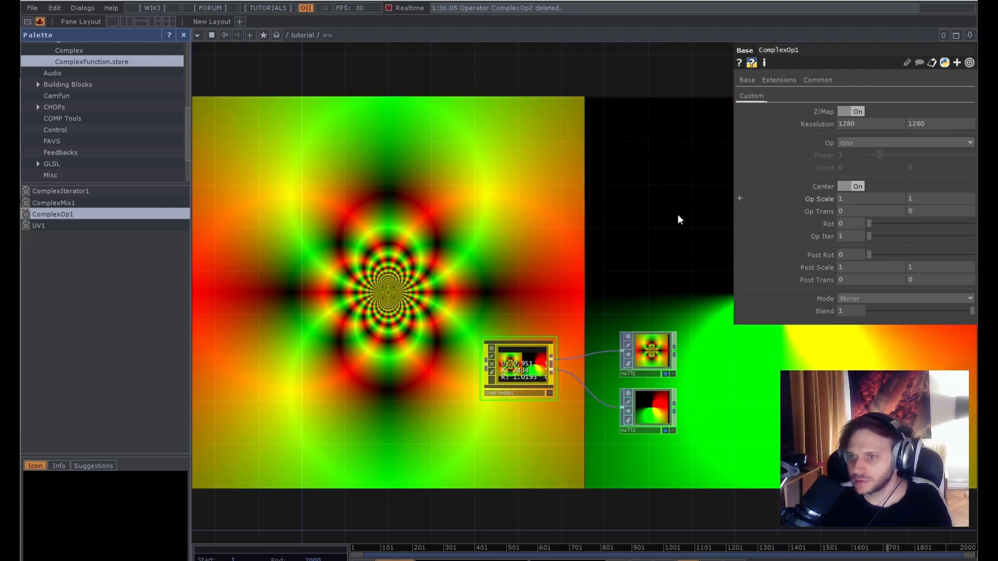
# Try out ComplexOp1's Rot parameter and return it to 0.
pyautogui.moveTo(871, 222)
pyautogui.mouseDown()
pyautogui.moveTo(971, 223)
pyautogui.moveTo(861, 233)
pyautogui.mouseUp()
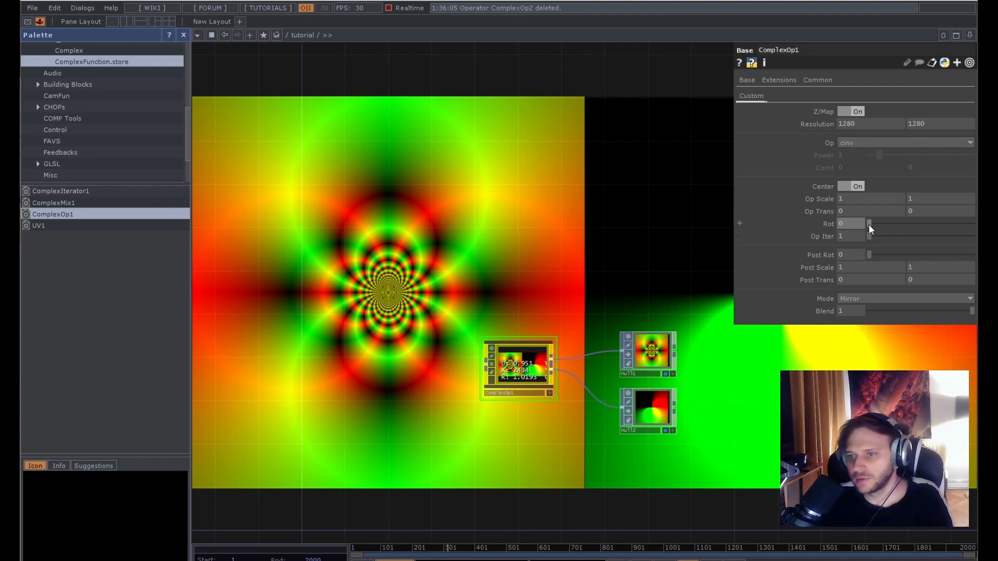
pyautogui.moveTo(869, 224)
pyautogui.mouseDown()
pyautogui.moveTo(938, 222)
pyautogui.moveTo(868, 225)
pyautogui.mouseUp()
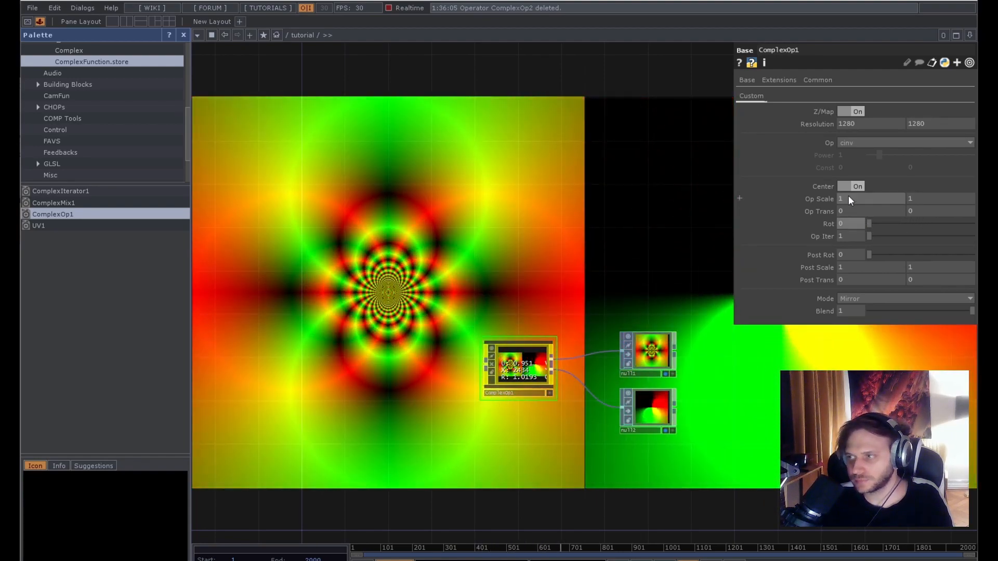
# Set ComplexOp1's Op to ccos with Op Iter 5 and Op Scale 0.3 on both axes.
pyautogui.click(866, 144)
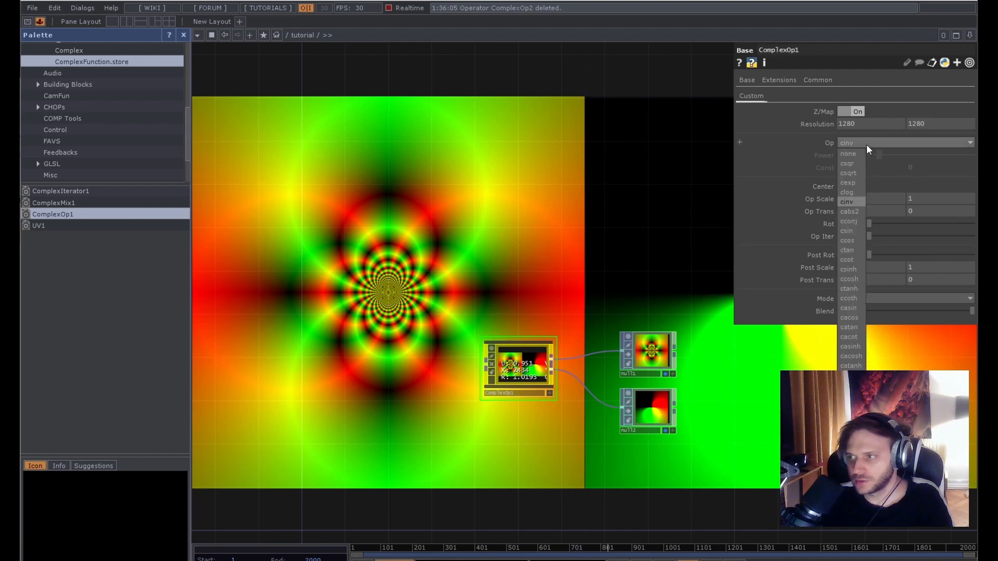
pyautogui.click(853, 241)
pyautogui.moveTo(875, 235); pyautogui.dragTo(973, 237)
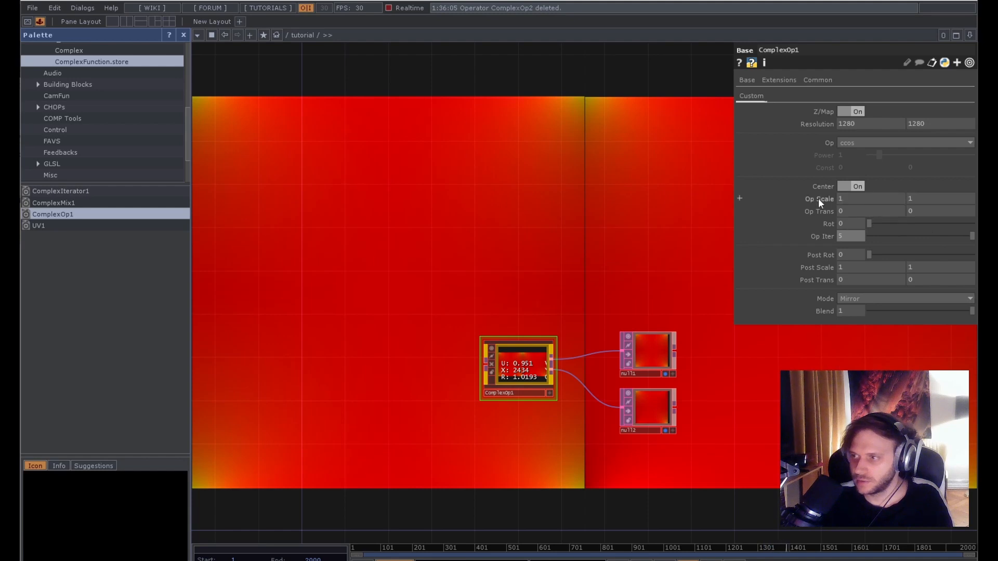
pyautogui.moveTo(818, 198)
pyautogui.mouseDown(button='middle')
pyautogui.moveTo(814, 179)
pyautogui.moveTo(818, 199)
pyautogui.mouseUp(button='middle')
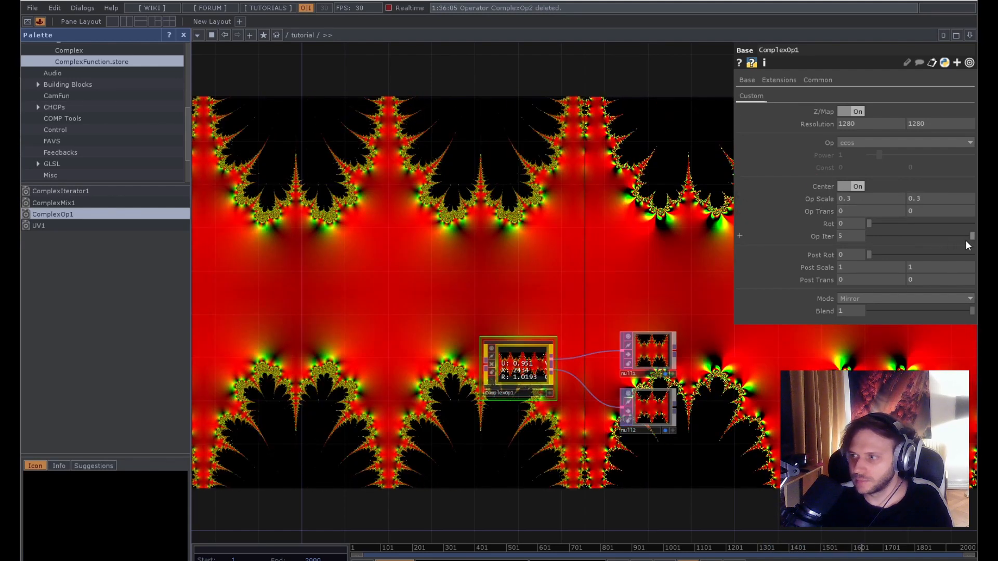
# Reset ComplexOp1's Op Iter to 1 and Op Scale to 1 on both axes.
pyautogui.moveTo(970, 240); pyautogui.dragTo(882, 244)
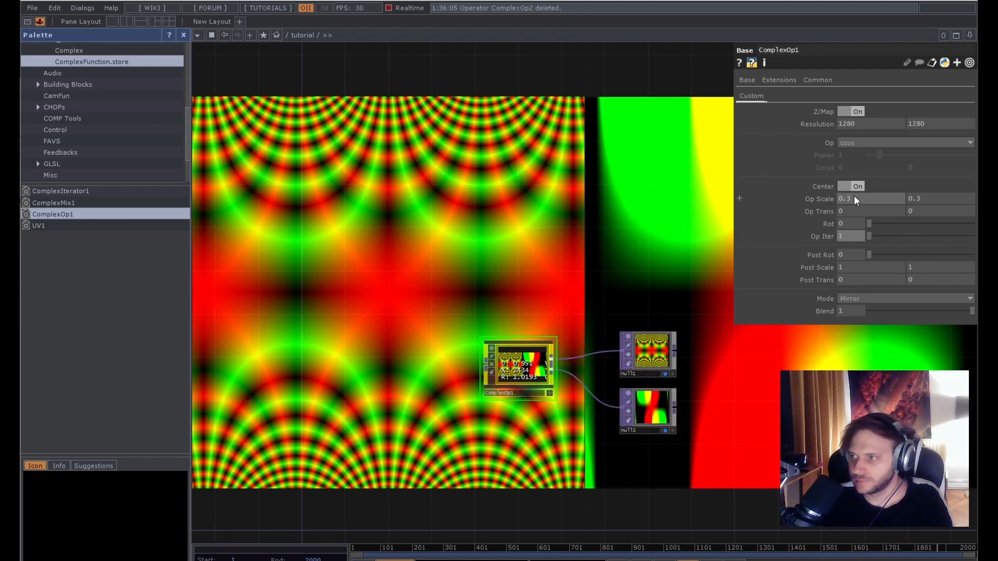
pyautogui.moveTo(854, 197); pyautogui.dragTo(806, 201)
pyautogui.write('1')
pyautogui.click(930, 197)
pyautogui.write('1')
pyautogui.press('Return')
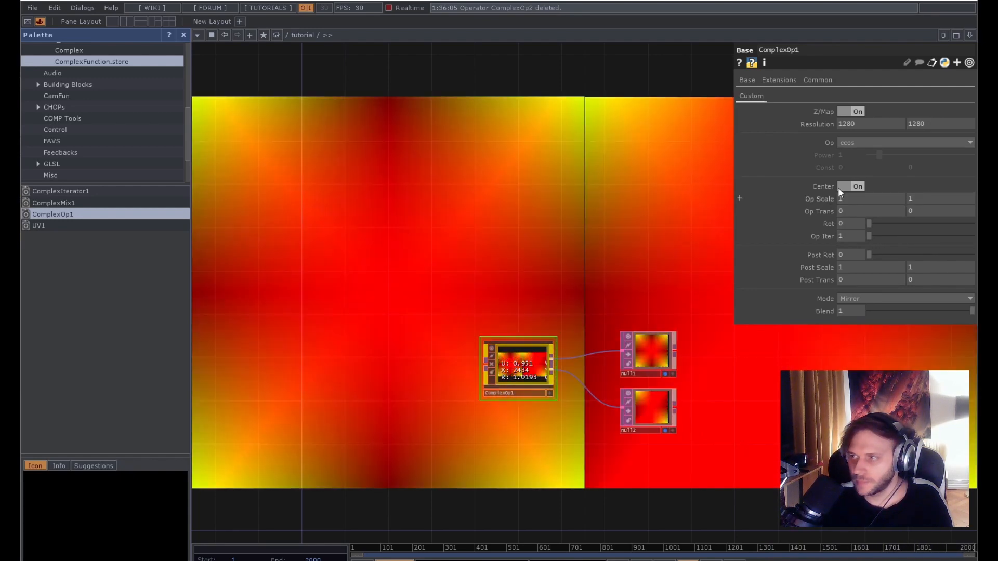
# Set ComplexOp1's Op to catan and try out its Post Rot and Post Scale parameters.
pyautogui.click(884, 142)
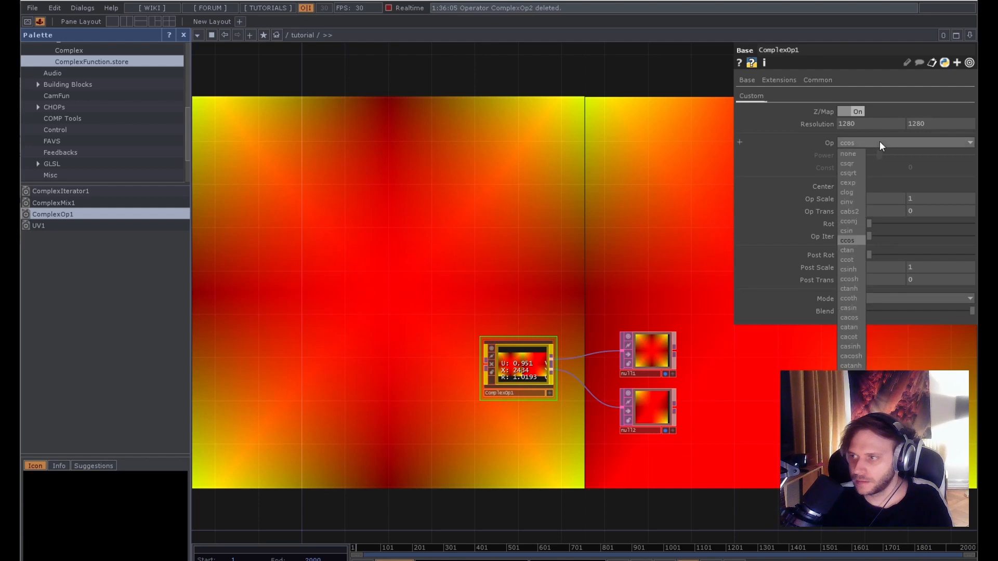
pyautogui.click(856, 325)
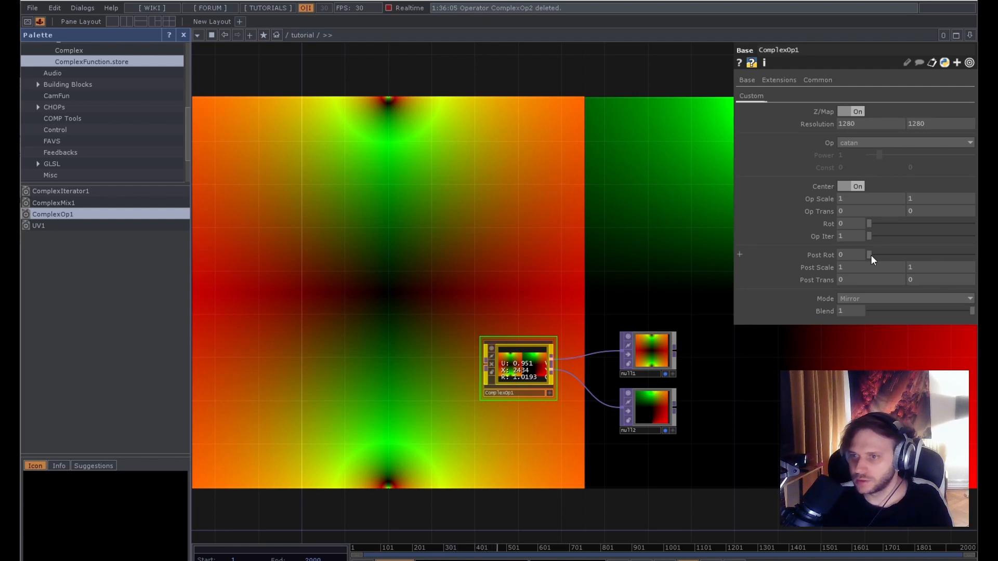
pyautogui.moveTo(871, 255)
pyautogui.mouseDown()
pyautogui.moveTo(974, 254)
pyautogui.moveTo(865, 261)
pyautogui.mouseUp()
pyautogui.moveTo(804, 266)
pyautogui.mouseDown(button='middle')
pyautogui.moveTo(782, 266)
pyautogui.moveTo(805, 246)
pyautogui.moveTo(796, 246)
pyautogui.moveTo(804, 246)
pyautogui.moveTo(809, 276)
pyautogui.moveTo(808, 261)
pyautogui.moveTo(796, 263)
pyautogui.moveTo(806, 263)
pyautogui.mouseUp(button='middle')
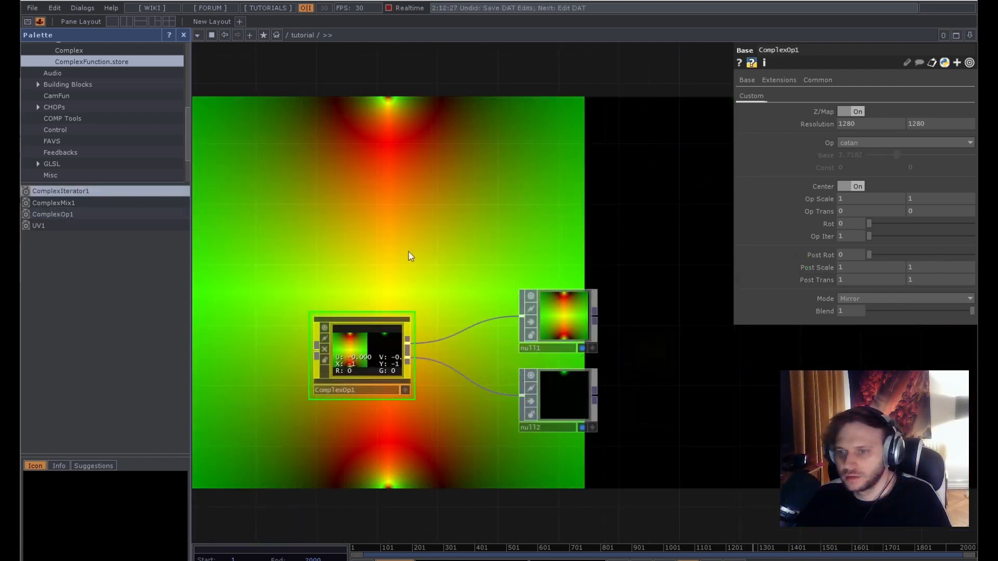
# Change the label of ComplexOp1's custom Mode parameter to Extend in the Component Editor.
pyautogui.moveTo(410, 263); pyautogui.dragTo(441, 207)
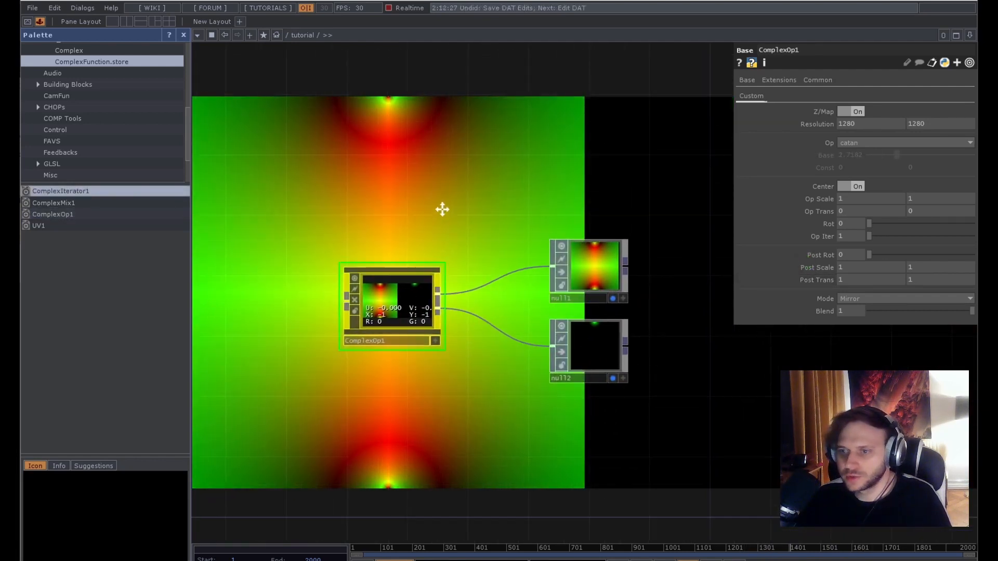
pyautogui.rightClick(401, 291)
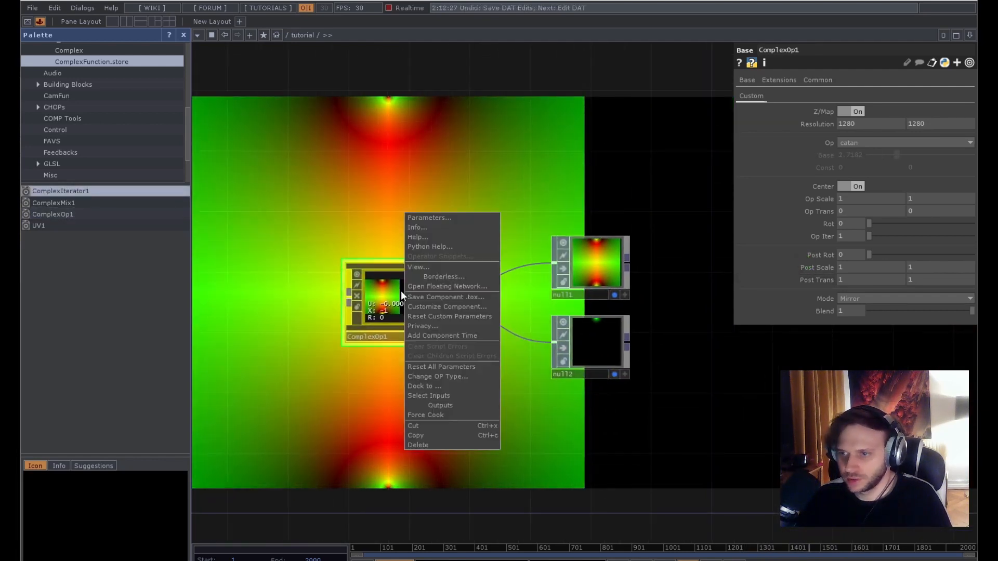
pyautogui.click(436, 307)
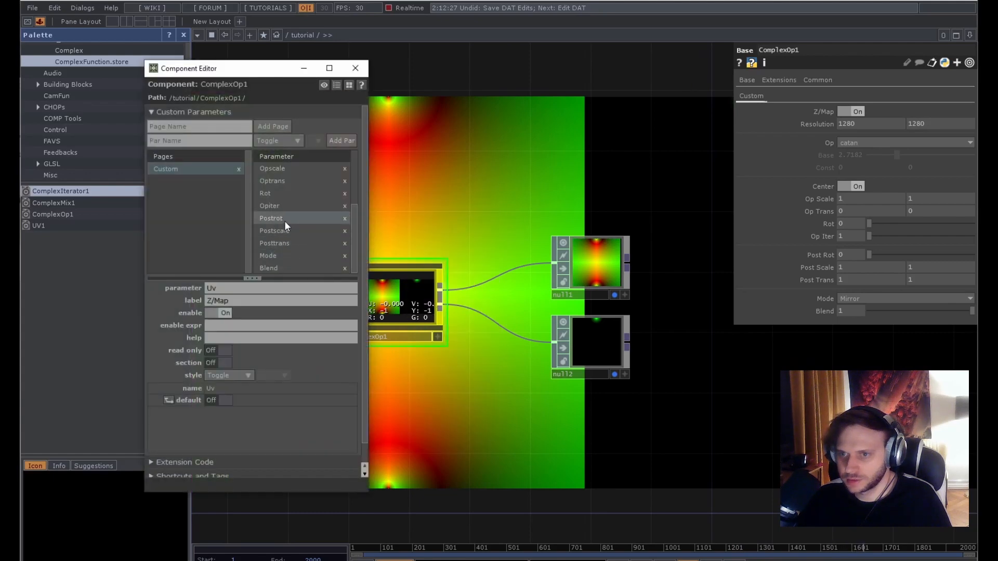
pyautogui.click(284, 255)
pyautogui.click(219, 301)
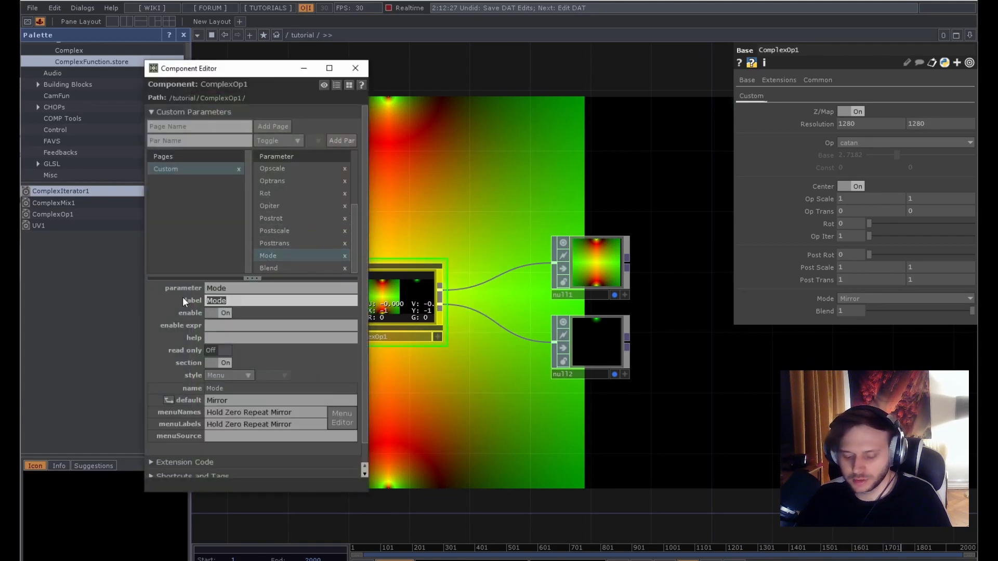
pyautogui.write('Extend')
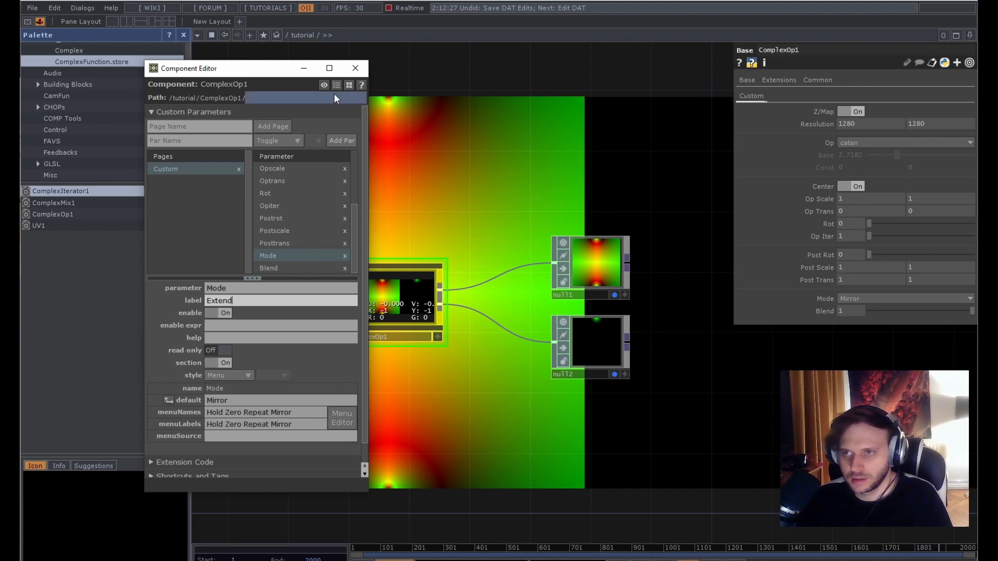
pyautogui.click(355, 69)
pyautogui.moveTo(377, 166); pyautogui.dragTo(414, 172)
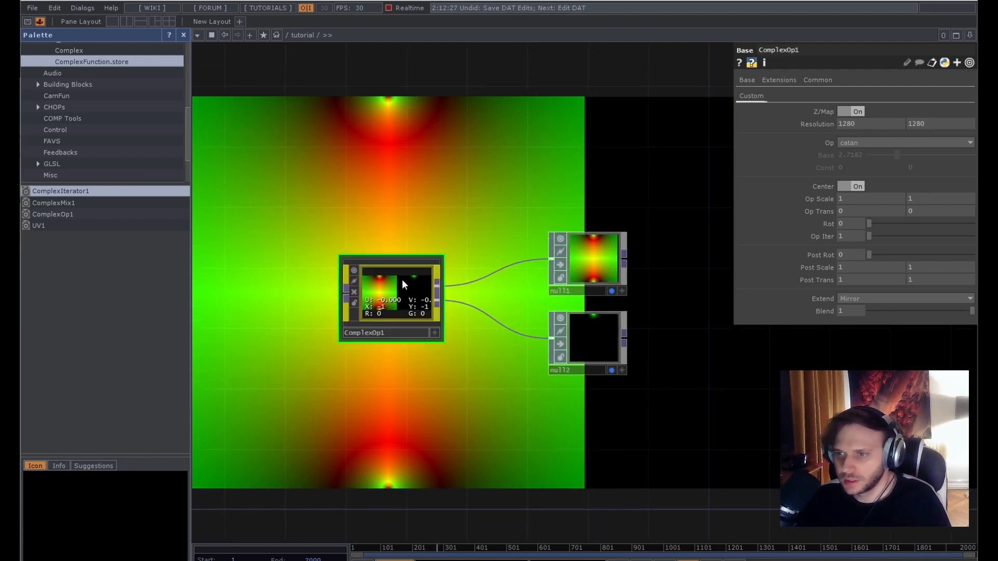
# Try ComplexOp1's Extend options Repeat, Zero and Hold, and return it to Mirror.
pyautogui.click(859, 299)
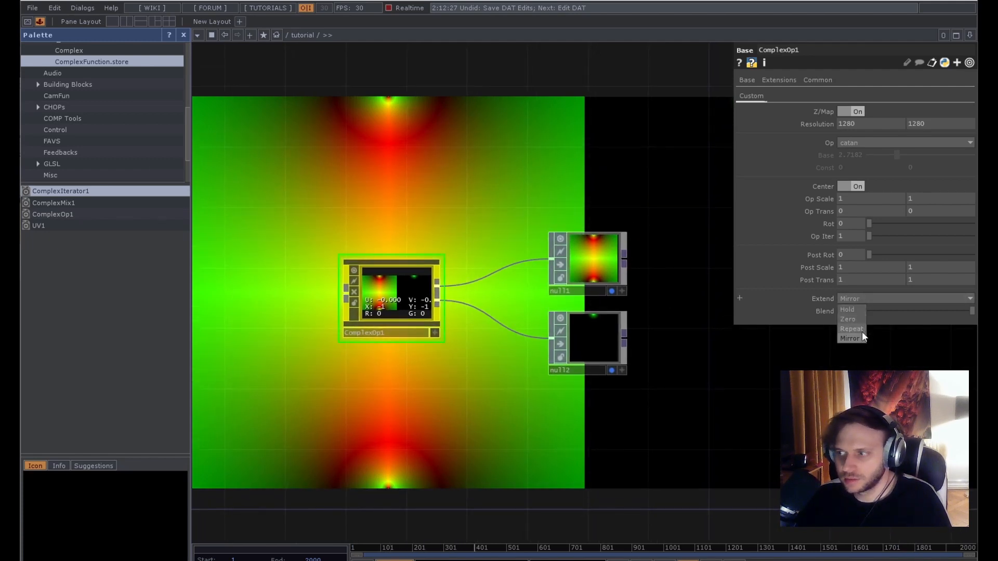
pyautogui.click(862, 332)
pyautogui.click(876, 299)
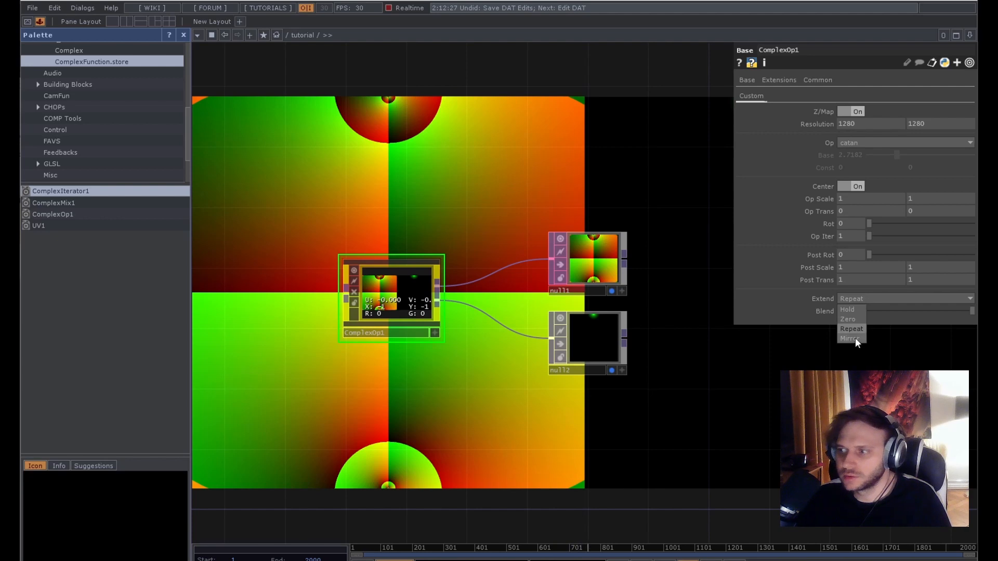
pyautogui.click(859, 319)
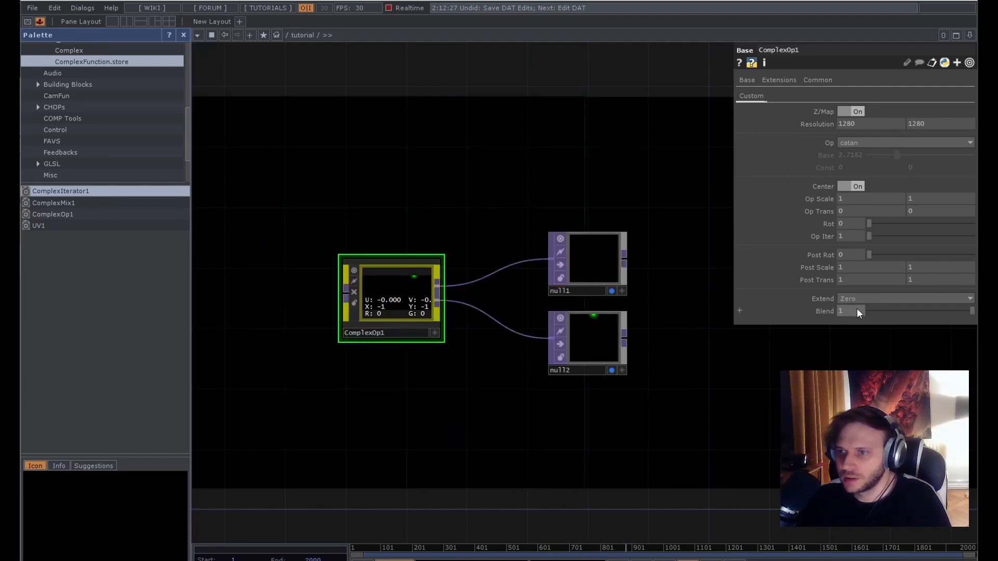
pyautogui.click(856, 303)
pyautogui.click(856, 309)
pyautogui.click(856, 300)
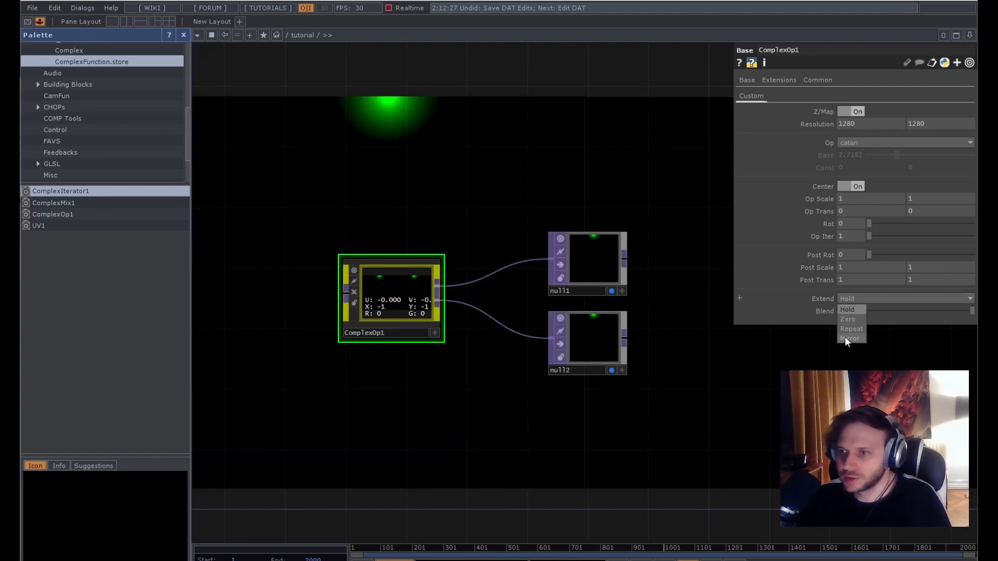
pyautogui.click(844, 336)
pyautogui.moveTo(532, 204); pyautogui.dragTo(516, 191)
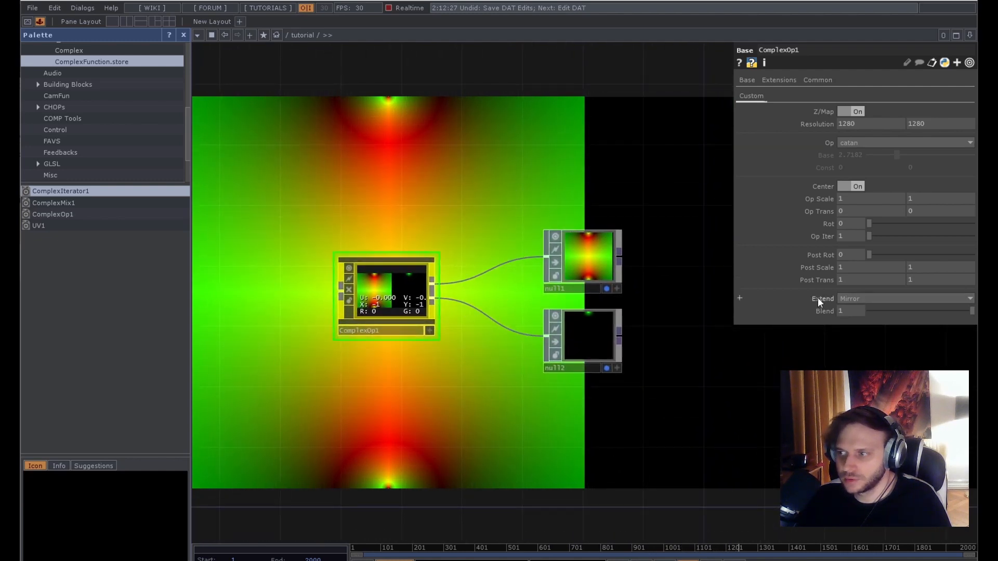
pyautogui.moveTo(461, 172); pyautogui.dragTo(506, 211)
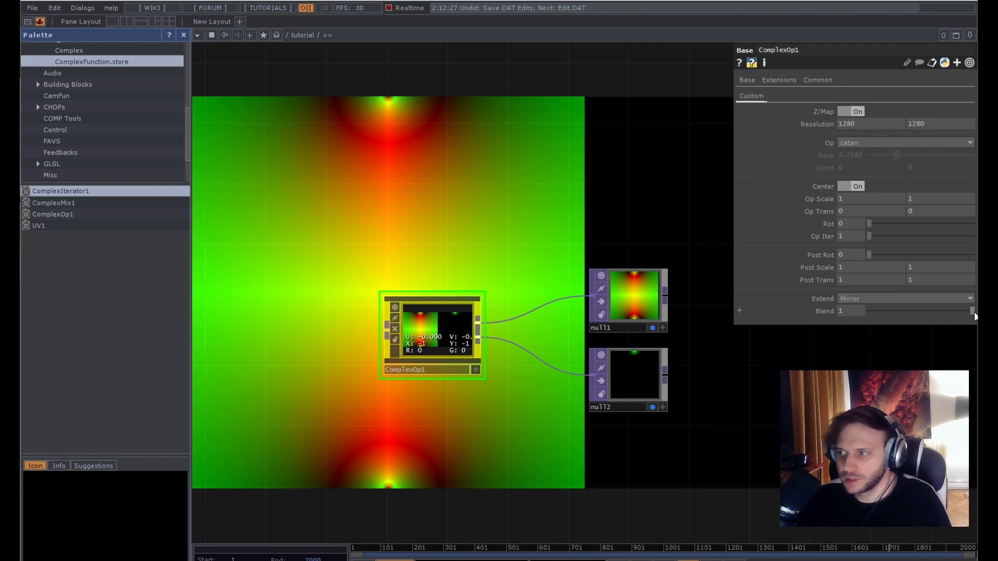
# Add a Ramp TOP, connect it to ComplexOp1's input and try out the Blend slider.
pyautogui.moveTo(971, 311)
pyautogui.mouseDown()
pyautogui.moveTo(865, 316)
pyautogui.moveTo(970, 310)
pyautogui.mouseUp()
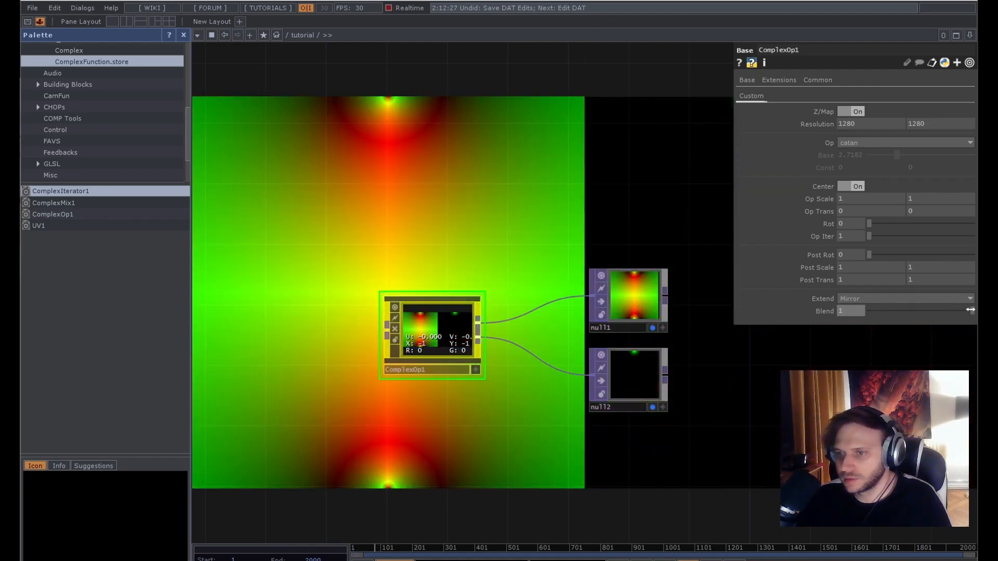
pyautogui.moveTo(206, 227); pyautogui.dragTo(305, 213)
pyautogui.press('Tab')
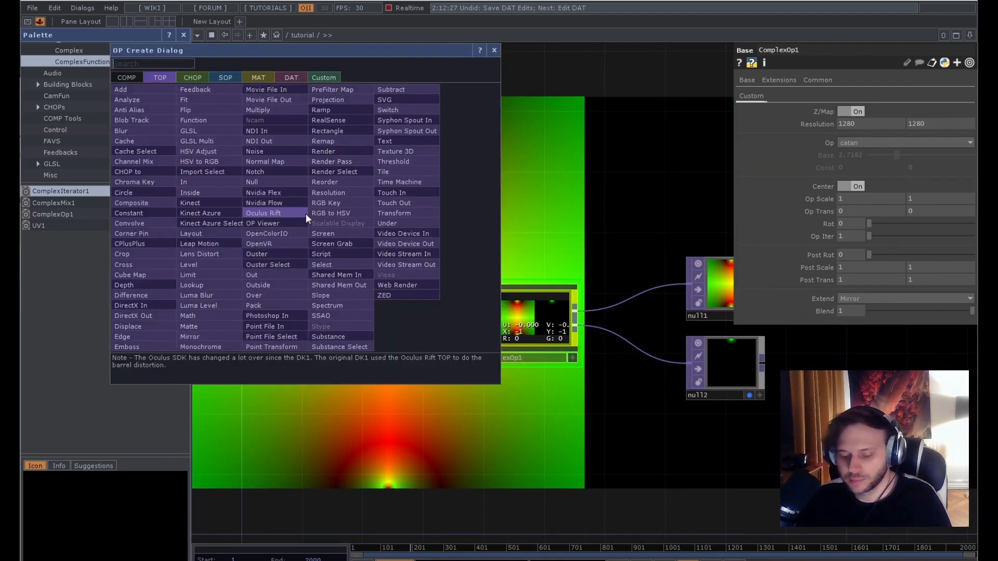
pyautogui.write('ra')
pyautogui.click(339, 109)
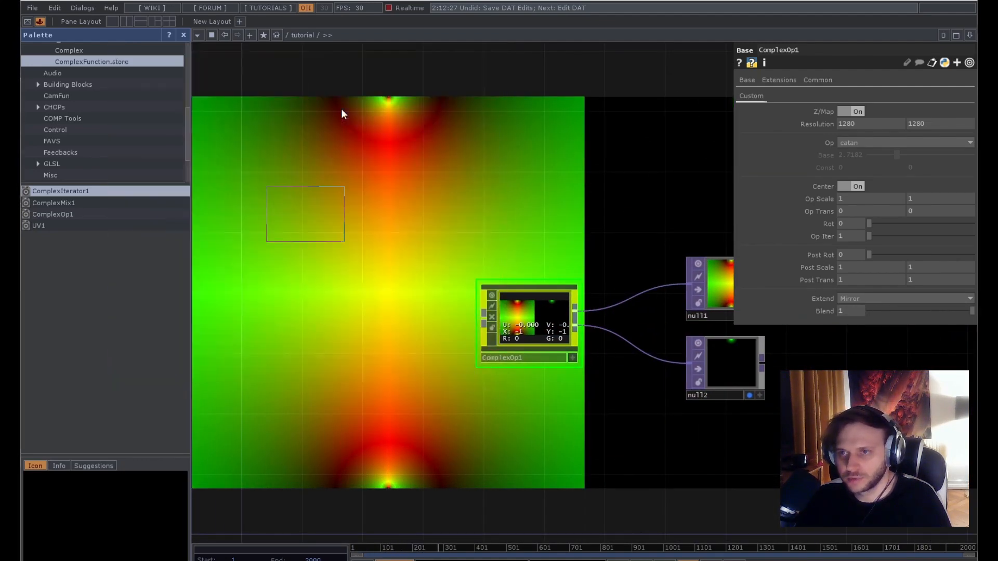
pyautogui.click(352, 339)
pyautogui.moveTo(385, 339); pyautogui.dragTo(531, 311)
pyautogui.click(531, 310)
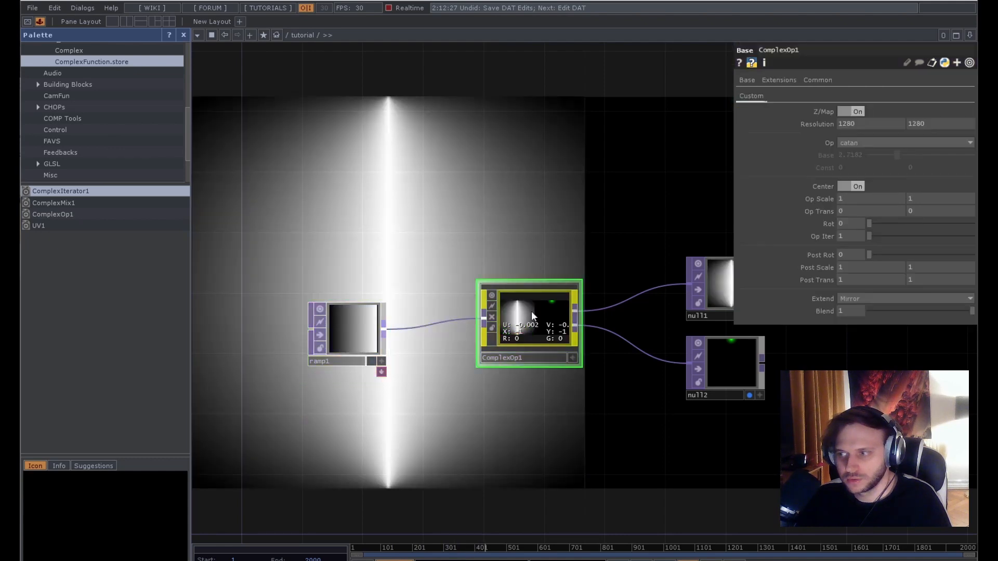
pyautogui.moveTo(967, 311)
pyautogui.mouseDown()
pyautogui.moveTo(852, 314)
pyautogui.moveTo(974, 314)
pyautogui.mouseUp()
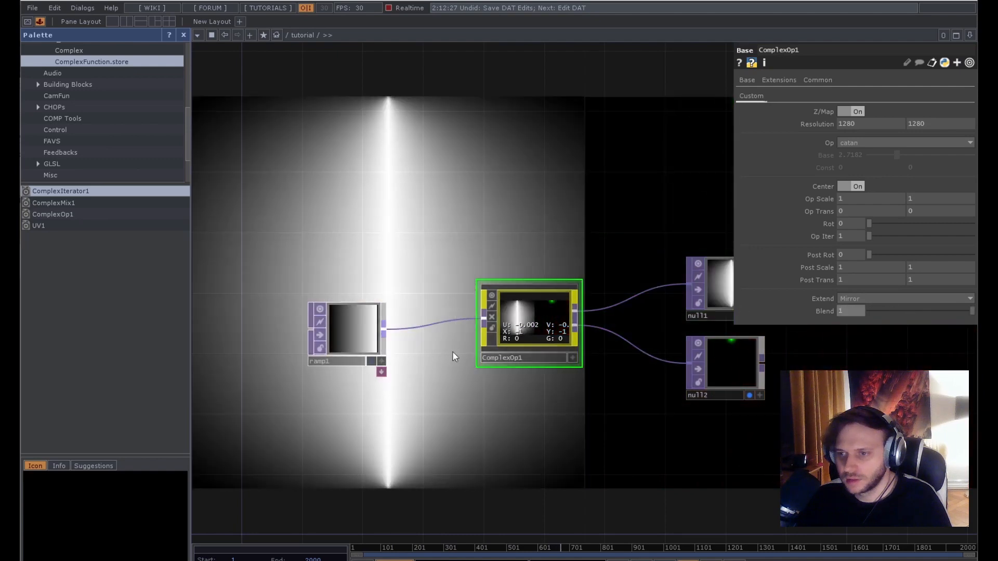
# Try the Radial type on ramp1 and set its Type to Circular.
pyautogui.click(354, 340)
pyautogui.click(850, 175)
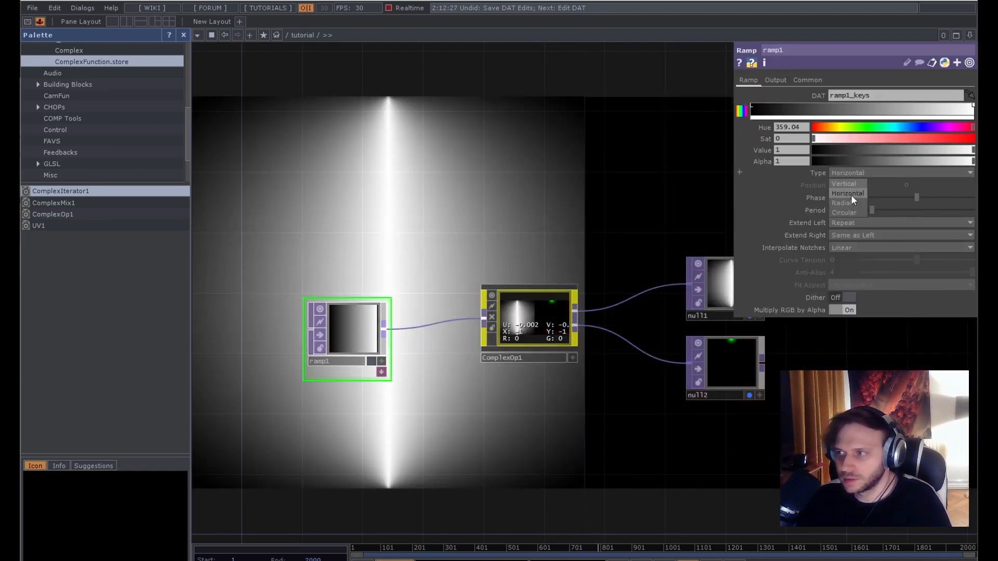
pyautogui.click(850, 203)
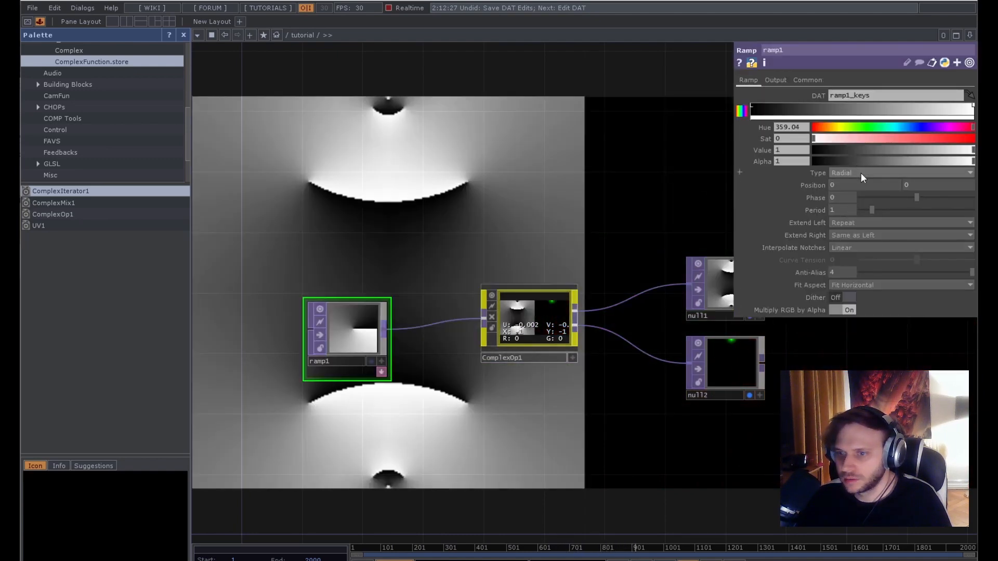
pyautogui.click(848, 213)
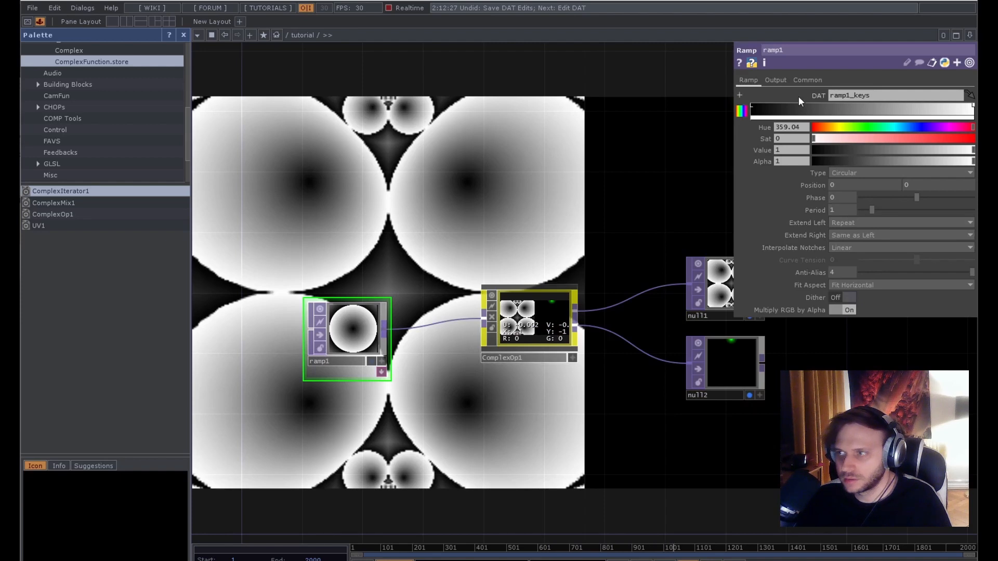
# Set ramp1's resolution to 1280 by 1280.
pyautogui.click(808, 80)
pyautogui.moveTo(853, 108); pyautogui.dragTo(781, 103)
pyautogui.write('1280')
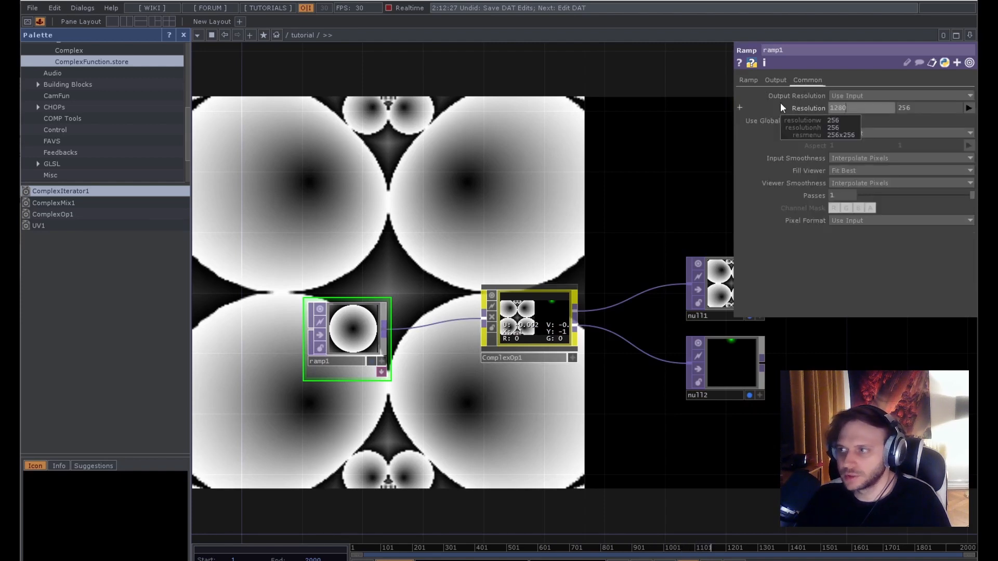
pyautogui.press('Tab')
pyautogui.write('1280')
pyautogui.press('Return')
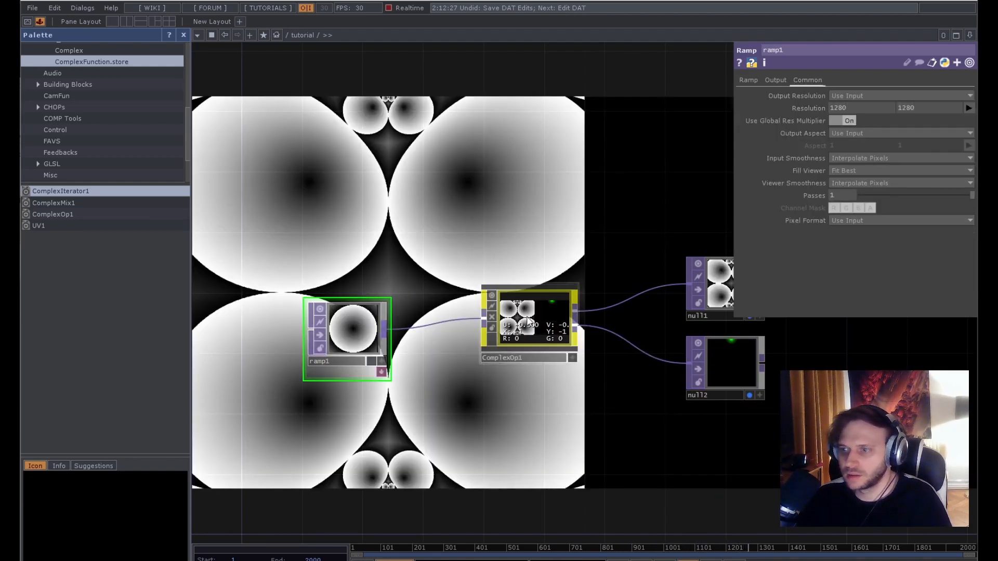
# Try out ComplexOp1's Blend with the circular ramp as input, and delete ramp1.
pyautogui.click(545, 299)
pyautogui.moveTo(973, 312)
pyautogui.mouseDown()
pyautogui.moveTo(857, 314)
pyautogui.moveTo(974, 307)
pyautogui.mouseUp()
pyautogui.moveTo(519, 214); pyautogui.dragTo(395, 266)
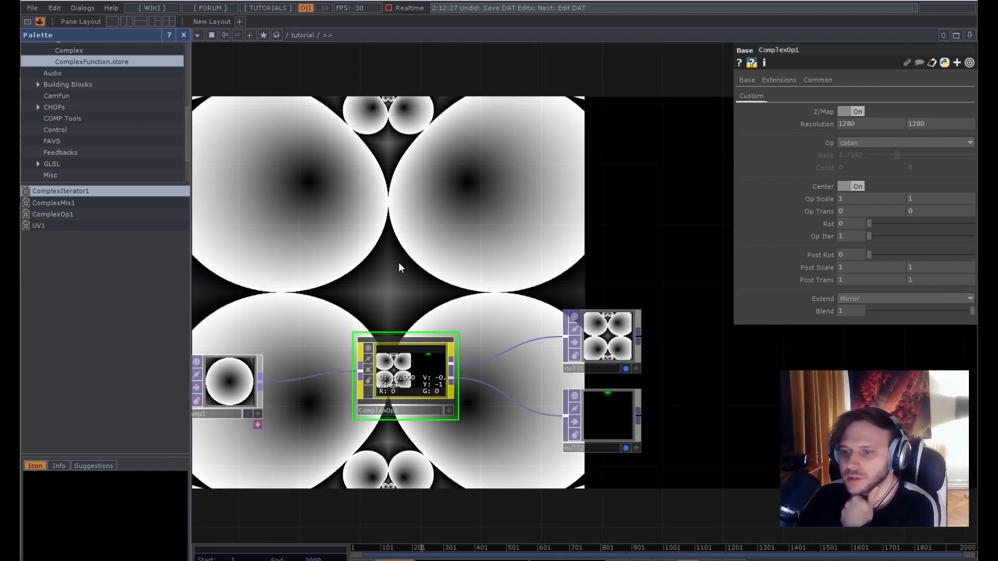
pyautogui.moveTo(398, 263); pyautogui.dragTo(470, 252)
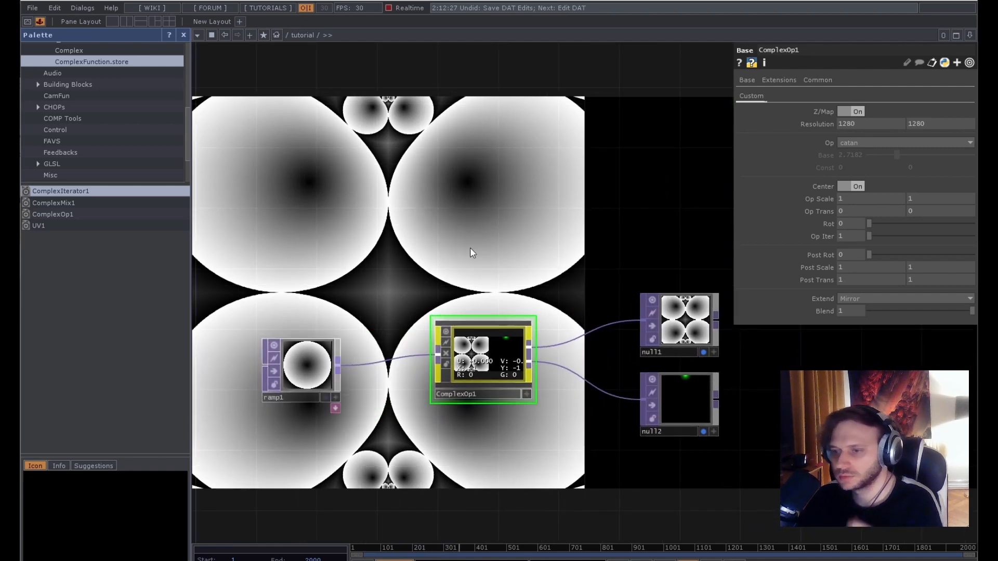
pyautogui.scroll(-2, 466, 258)
pyautogui.moveTo(464, 235); pyautogui.dragTo(459, 274)
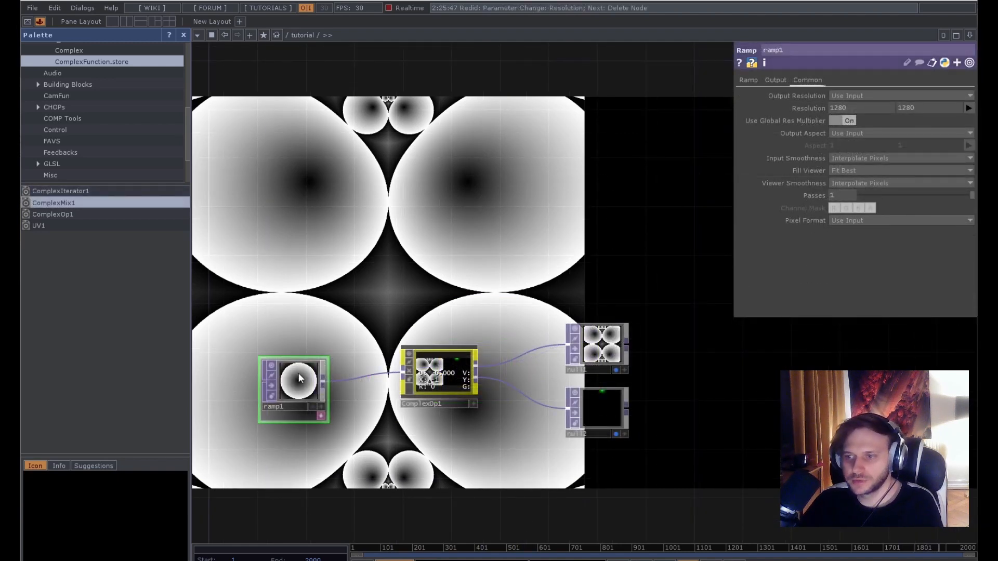
pyautogui.press('Delete')
# Duplicate ComplexOp1, place the copy below the original and set the copy's Op to clog.
pyautogui.moveTo(445, 297); pyautogui.dragTo(354, 304)
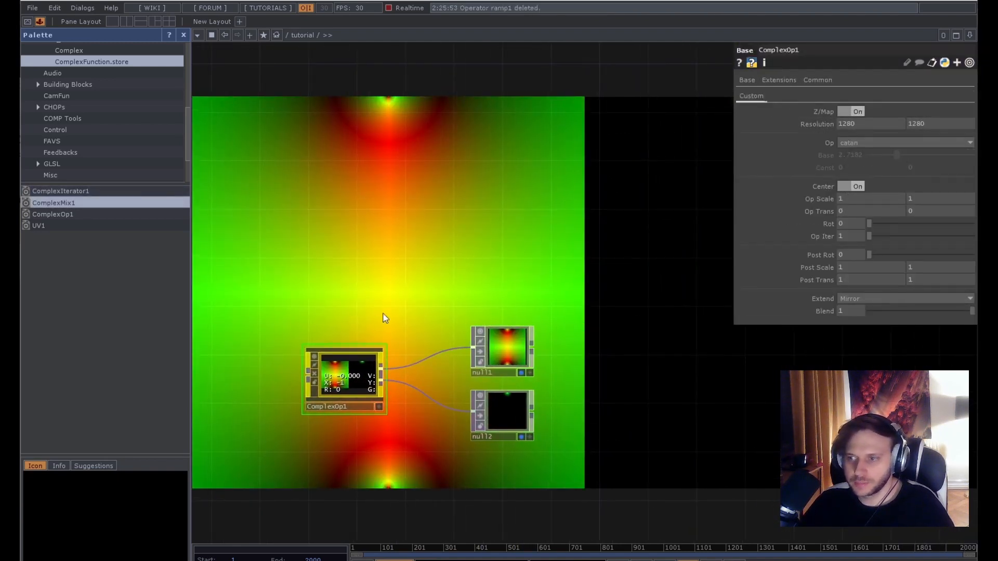
pyautogui.moveTo(345, 364); pyautogui.dragTo(335, 340)
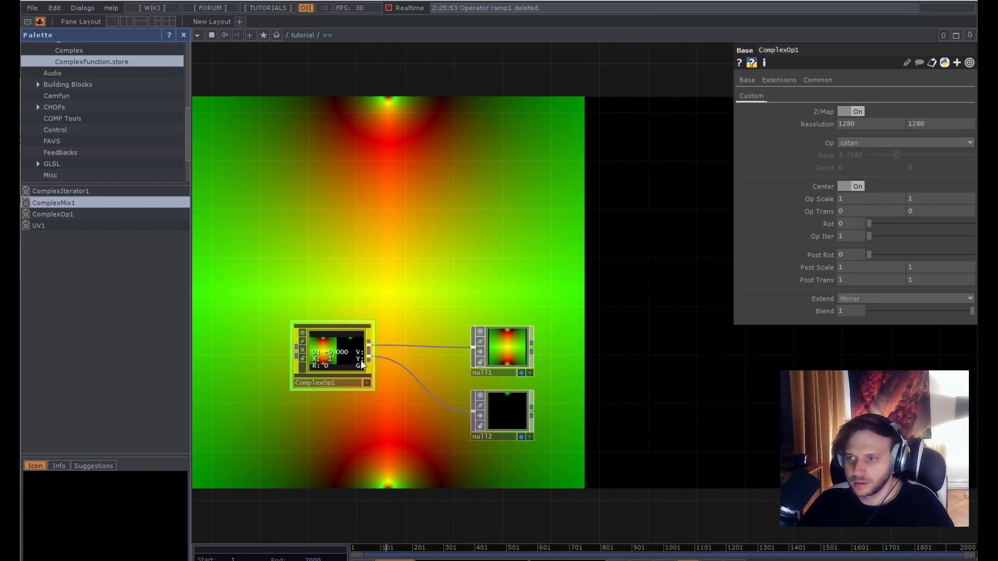
pyautogui.moveTo(366, 406); pyautogui.dragTo(390, 351)
pyautogui.hotkey('ctrl', 'c')
pyautogui.hotkey('ctrl', 'v')
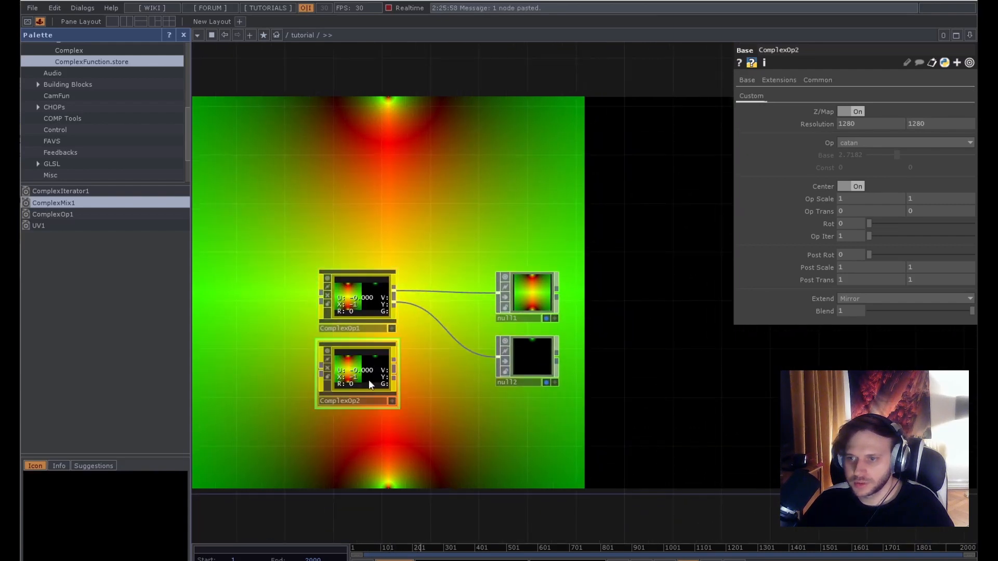
pyautogui.click(363, 386)
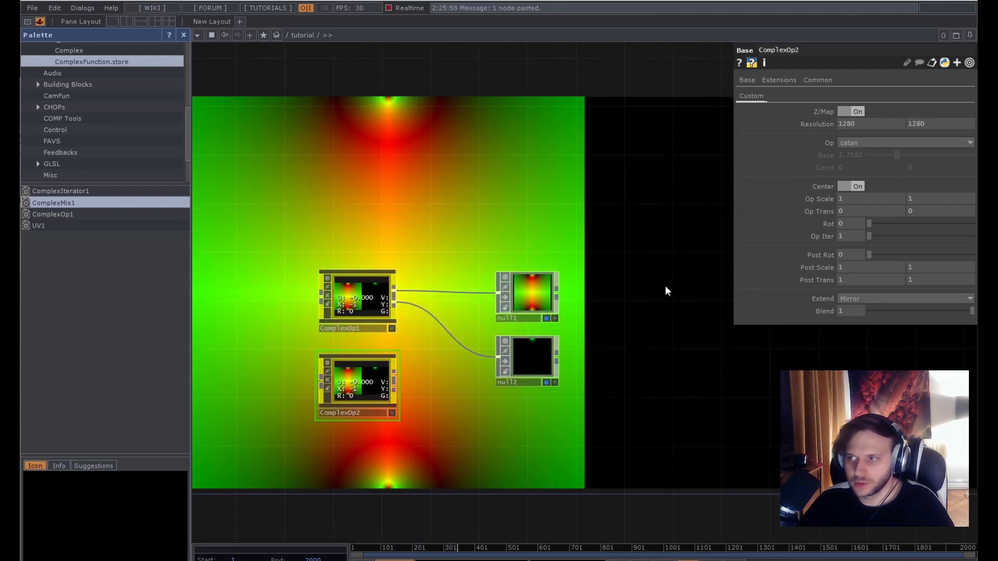
pyautogui.click(880, 142)
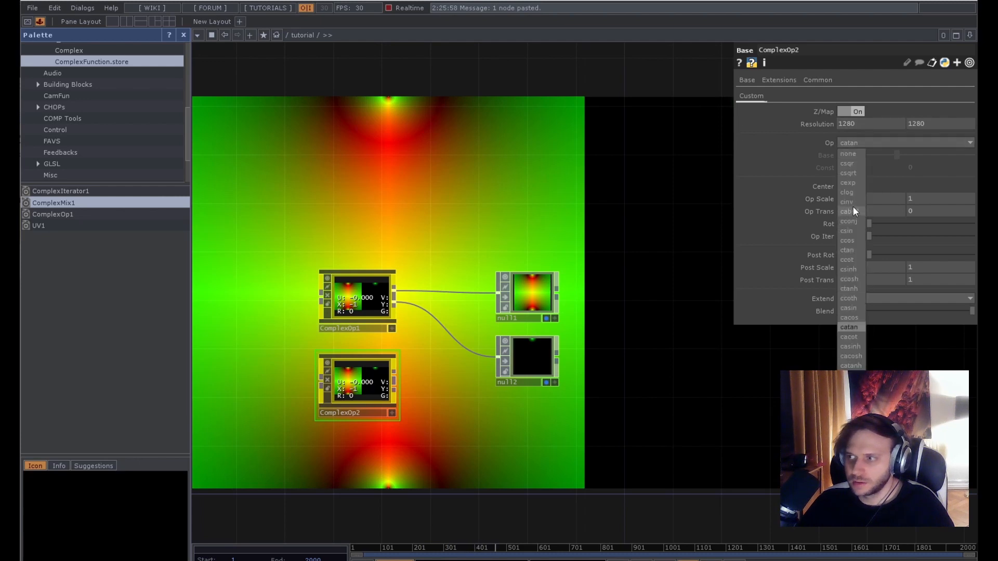
pyautogui.click(848, 192)
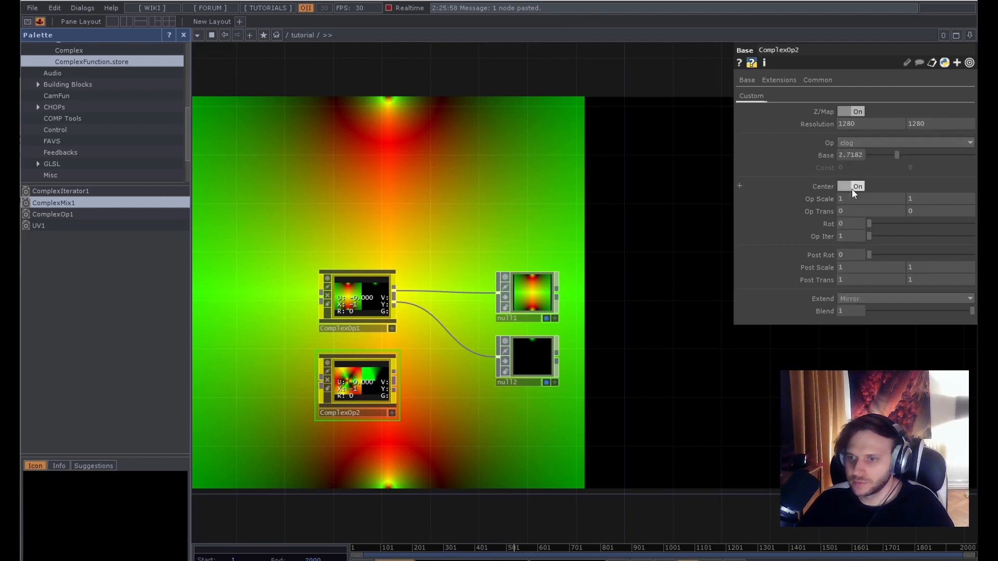
# Disconnect null1 and null2 from ComplexOp1 and move both nulls farther away to make room.
pyautogui.rightClick(466, 295)
pyautogui.click(486, 291)
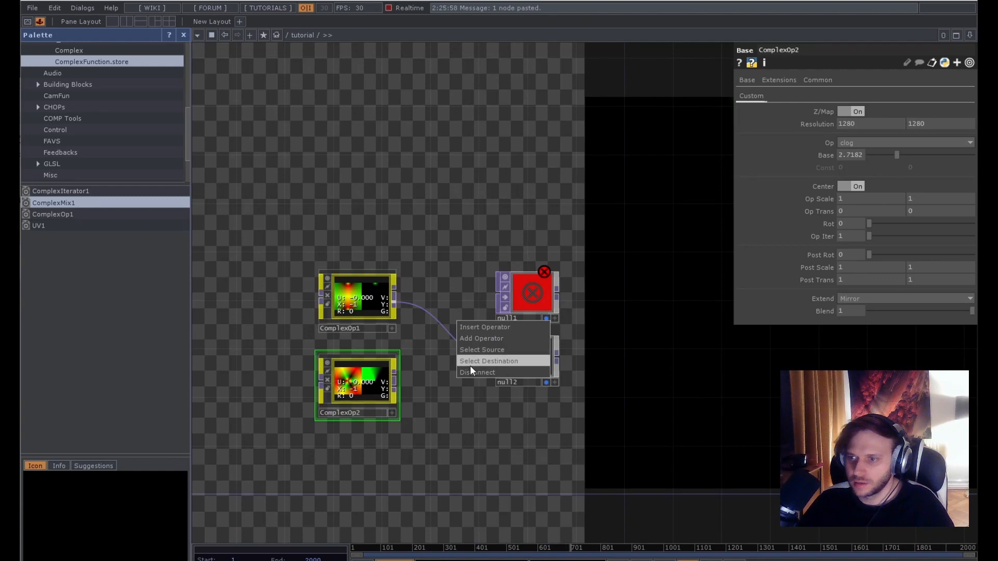
pyautogui.click(470, 372)
pyautogui.click(531, 358)
pyautogui.moveTo(540, 308); pyautogui.dragTo(674, 307)
# Add ComplexMix1 from the palette, feed it ComplexOp1 and ComplexOp2, and connect its two outputs to null1 and null2.
pyautogui.moveTo(81, 204); pyautogui.dragTo(473, 337)
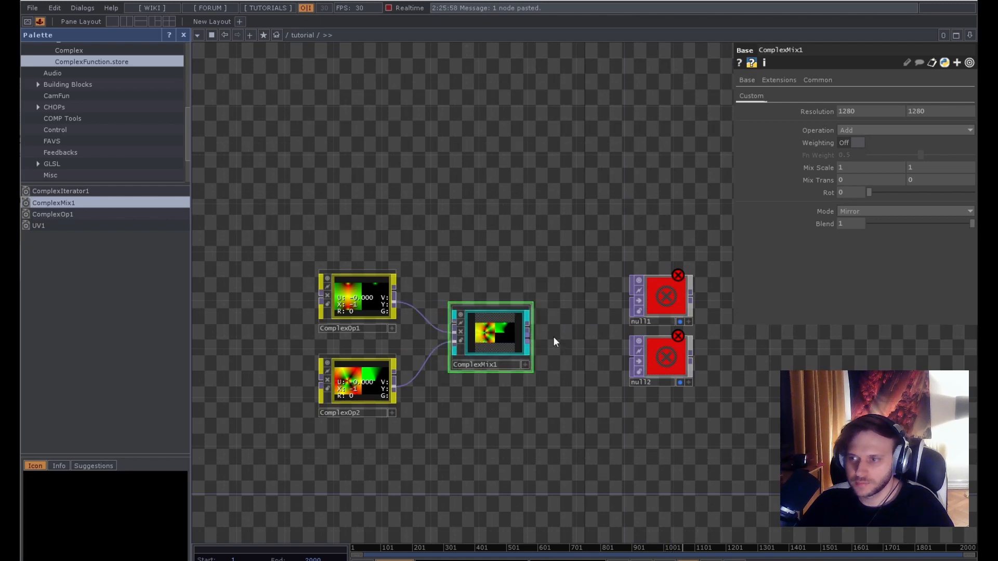
pyautogui.click(528, 328)
pyautogui.click(623, 295)
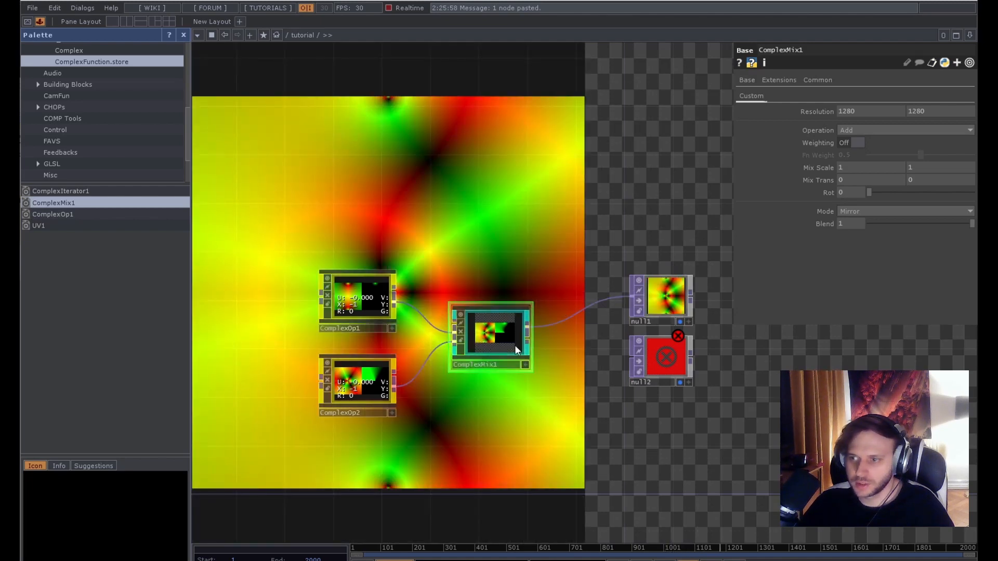
pyautogui.click(528, 342)
pyautogui.click(616, 356)
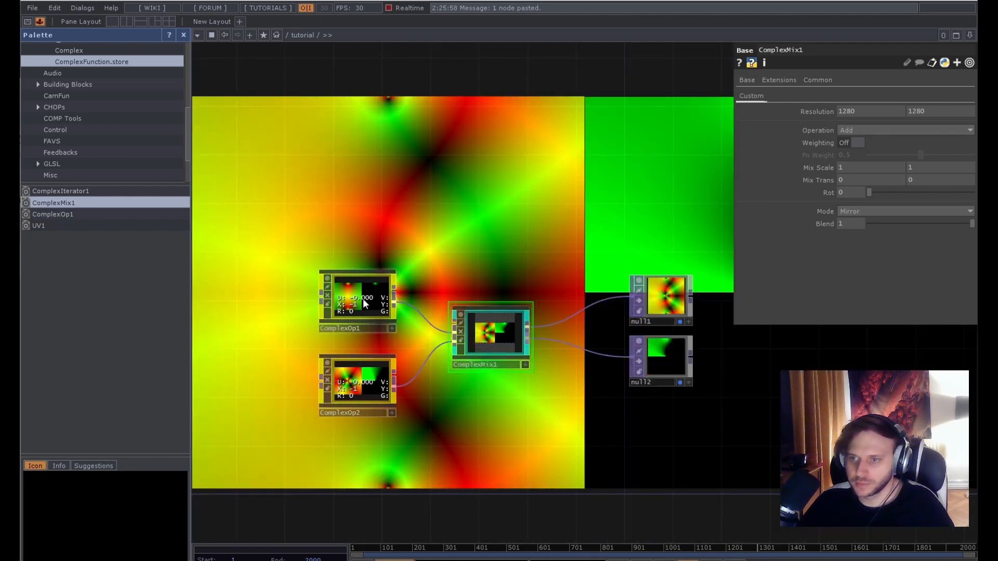
# Try out the Subtract, Multiply, Divide, Power1**2 and Power2**1 operations on ComplexMix1.
pyautogui.scroll(2, 533, 324)
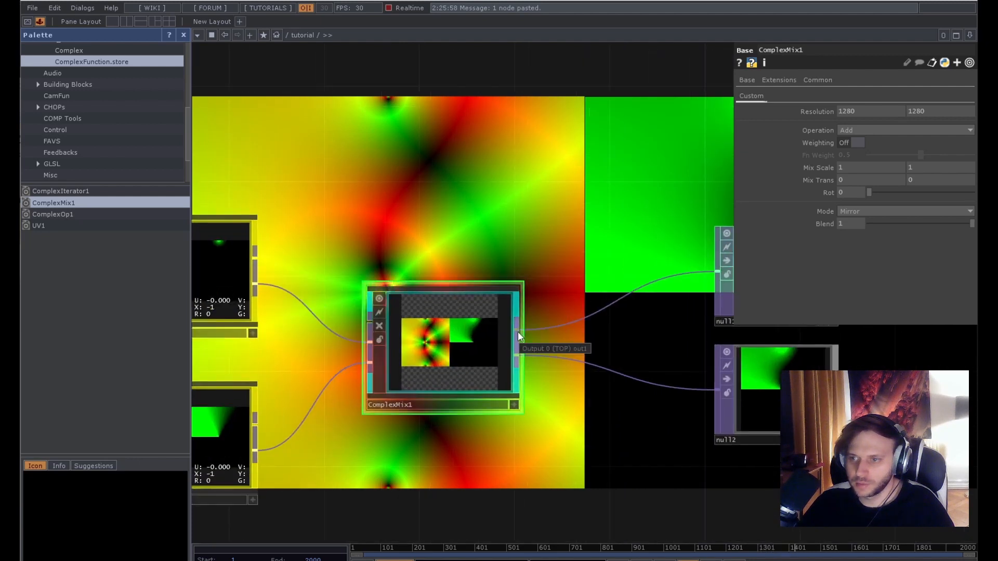
pyautogui.scroll(-2, 549, 252)
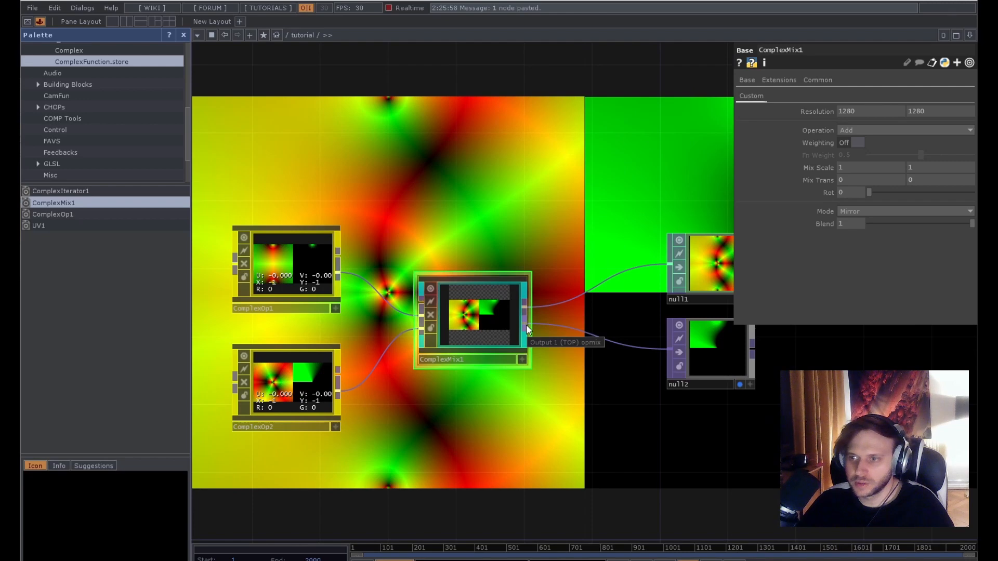
pyautogui.moveTo(442, 233); pyautogui.dragTo(512, 281)
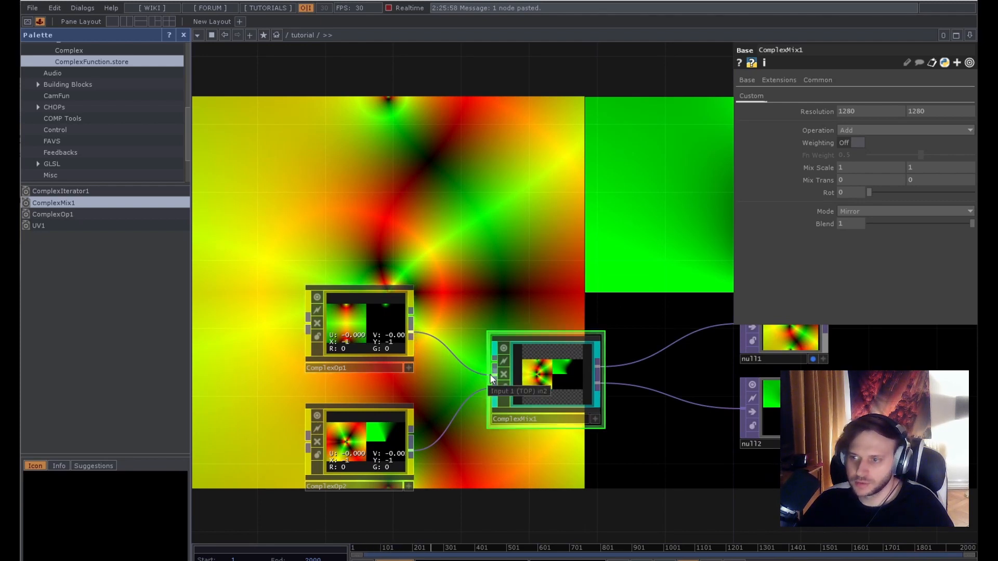
pyautogui.click(859, 129)
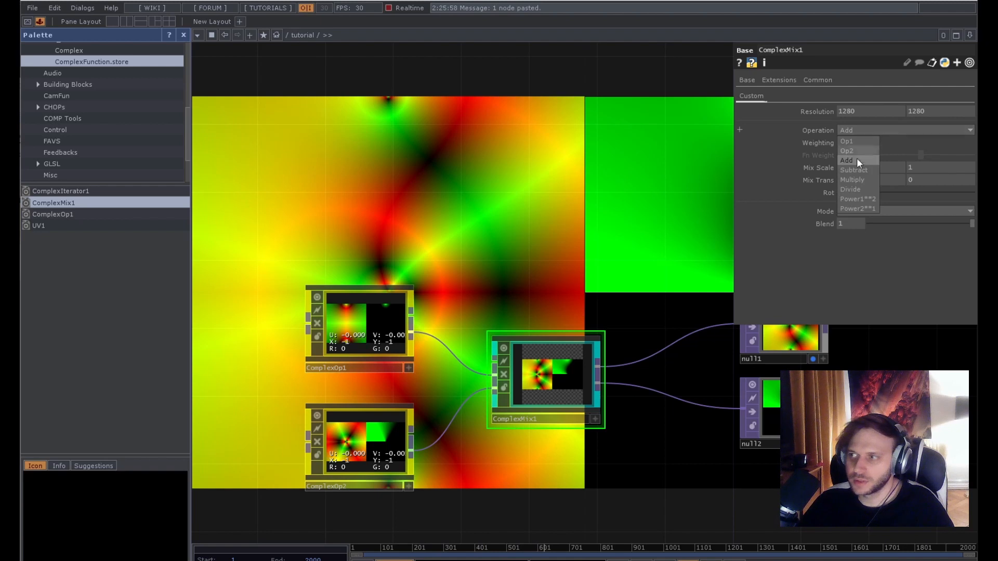
pyautogui.click(857, 157)
pyautogui.click(864, 132)
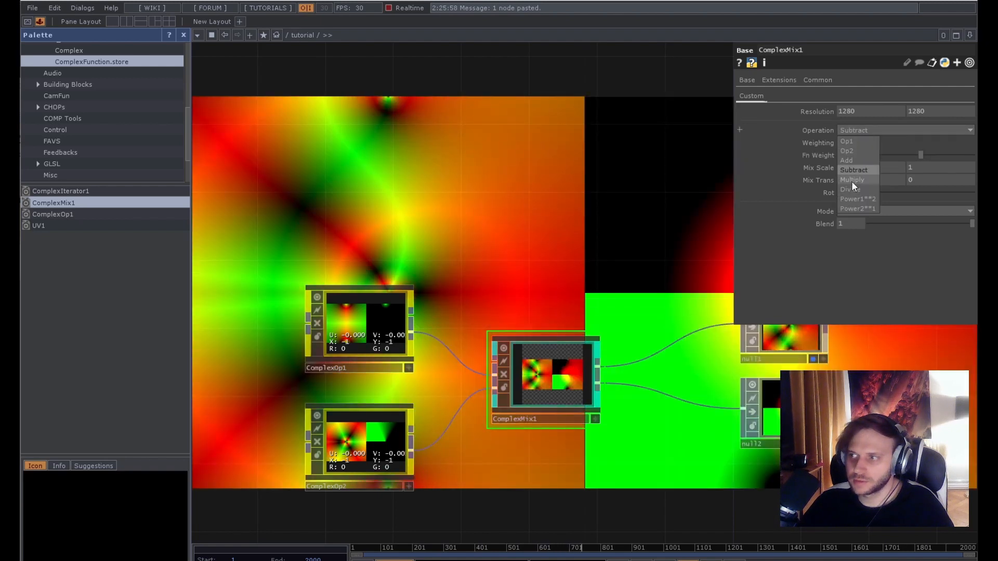
pyautogui.click(851, 180)
pyautogui.click(870, 128)
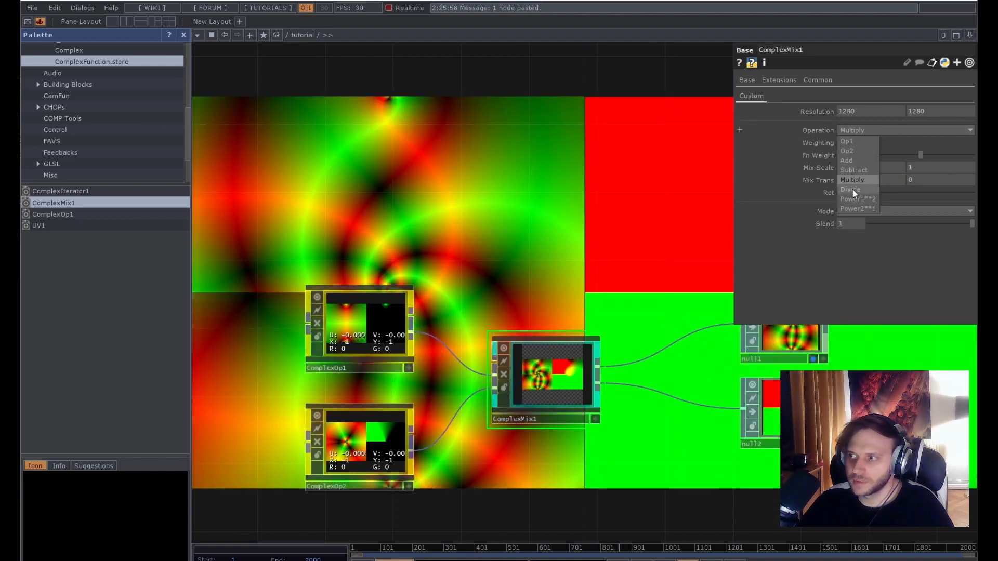
pyautogui.click(852, 188)
pyautogui.click(871, 126)
pyautogui.click(859, 199)
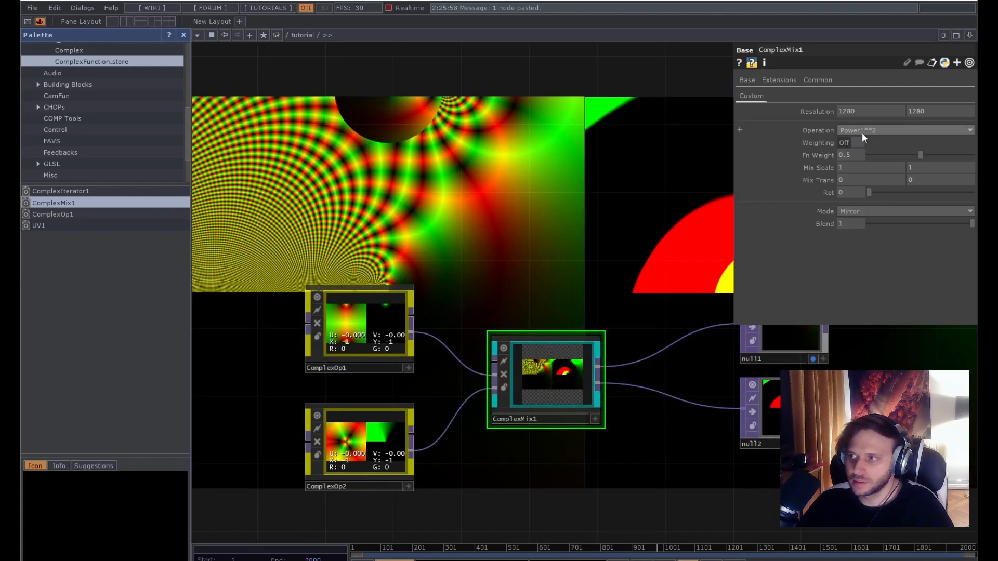
pyautogui.click(864, 131)
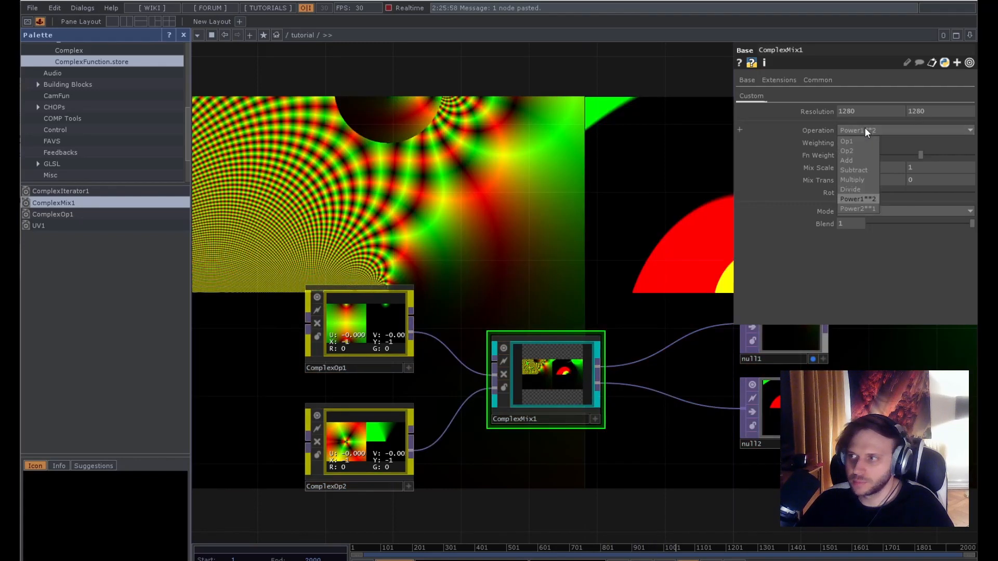
pyautogui.click(860, 207)
pyautogui.moveTo(598, 214)
pyautogui.mouseDown()
pyautogui.moveTo(471, 252)
pyautogui.moveTo(591, 208)
pyautogui.mouseUp()
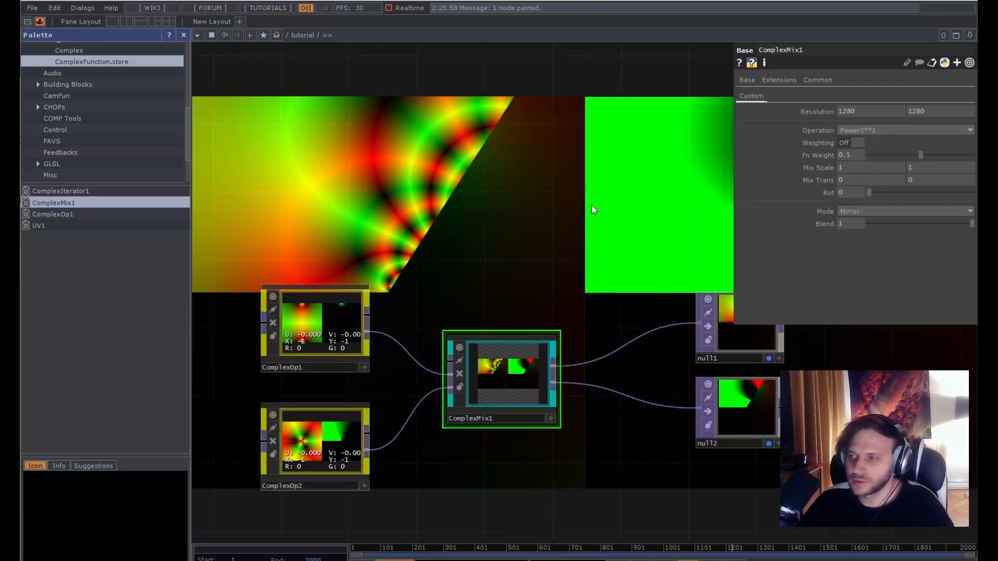
# Output Op1 and Op2 individually through ComplexMix1's Operation, and set it back to Add.
pyautogui.click(868, 129)
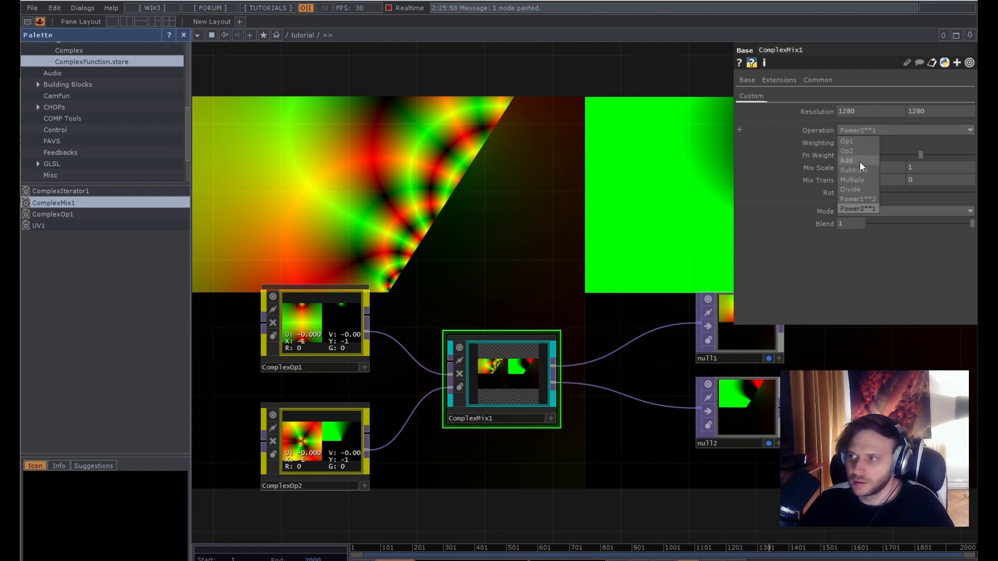
pyautogui.click(860, 143)
pyautogui.click(862, 128)
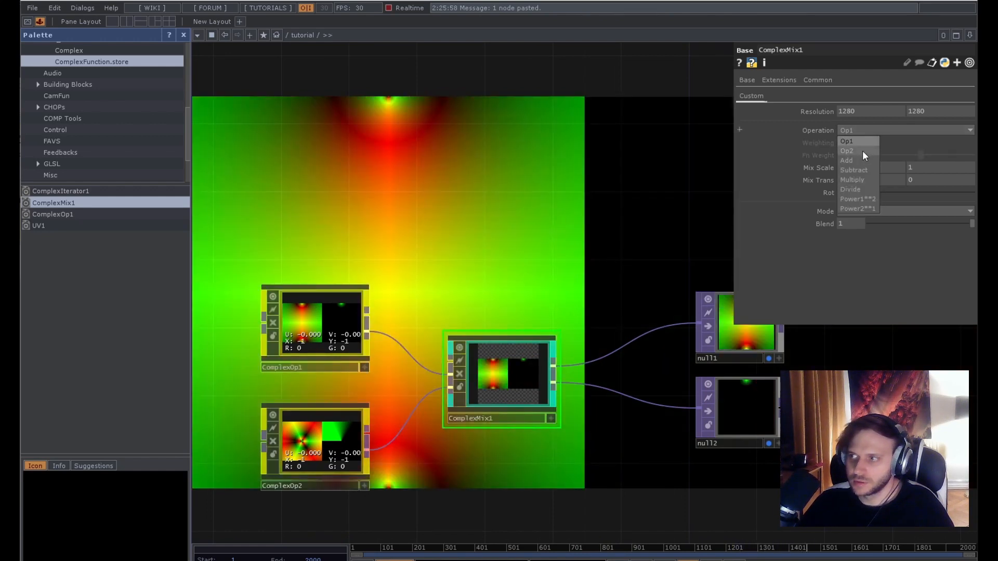
pyautogui.click(863, 150)
pyautogui.click(865, 135)
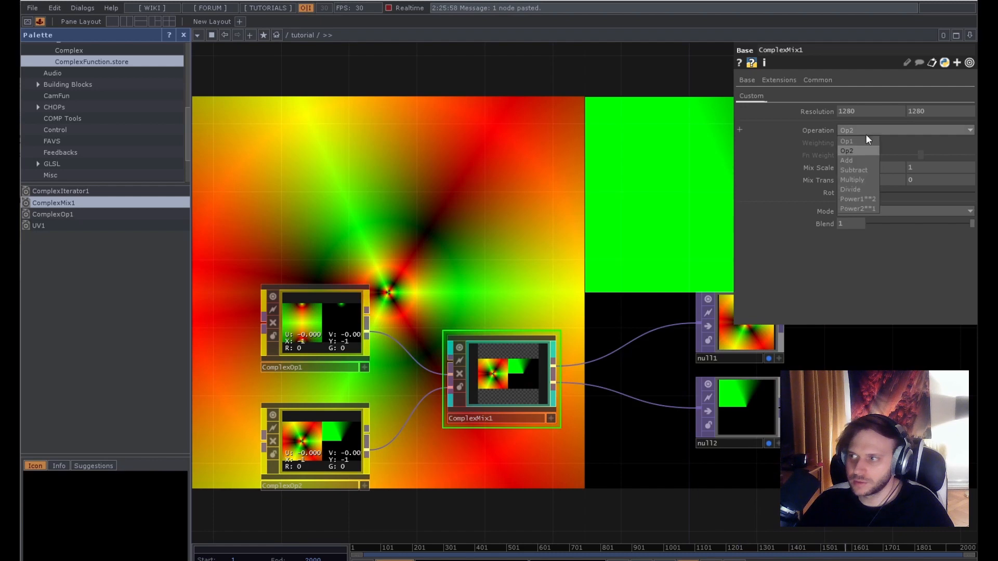
pyautogui.click(859, 162)
# Try out ComplexMix1's Weighting at a Fn Weight of 0.478 with Divide, Multiply and Power2**1, and return to unweighted Add.
pyautogui.click(854, 143)
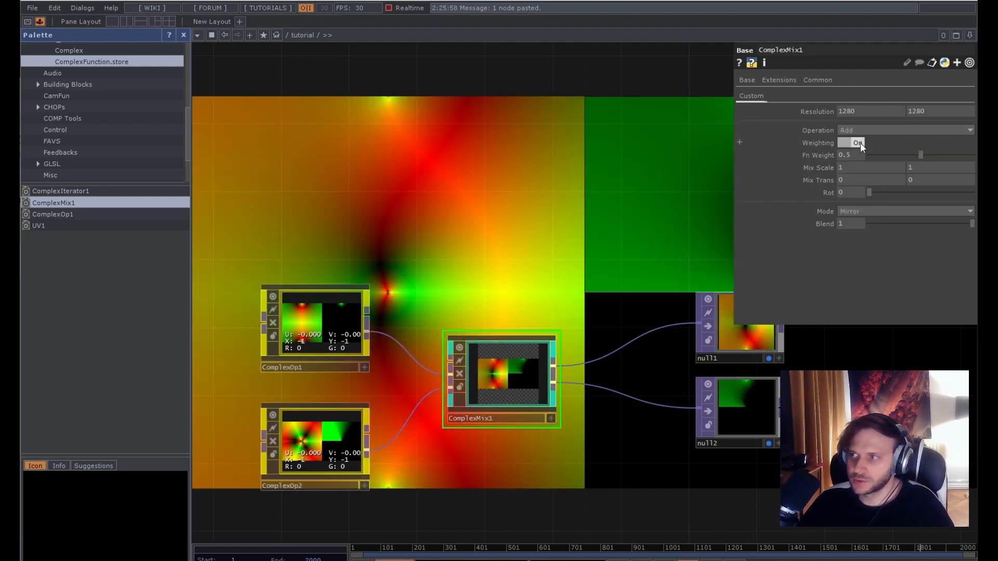
pyautogui.moveTo(919, 155)
pyautogui.mouseDown()
pyautogui.moveTo(974, 155)
pyautogui.moveTo(871, 159)
pyautogui.moveTo(973, 154)
pyautogui.moveTo(870, 156)
pyautogui.moveTo(960, 155)
pyautogui.moveTo(877, 155)
pyautogui.moveTo(926, 152)
pyautogui.moveTo(918, 154)
pyautogui.mouseUp()
pyautogui.click(929, 131)
pyautogui.click(862, 189)
pyautogui.click(883, 131)
pyautogui.click(861, 180)
pyautogui.click(890, 130)
pyautogui.click(865, 208)
pyautogui.click(904, 133)
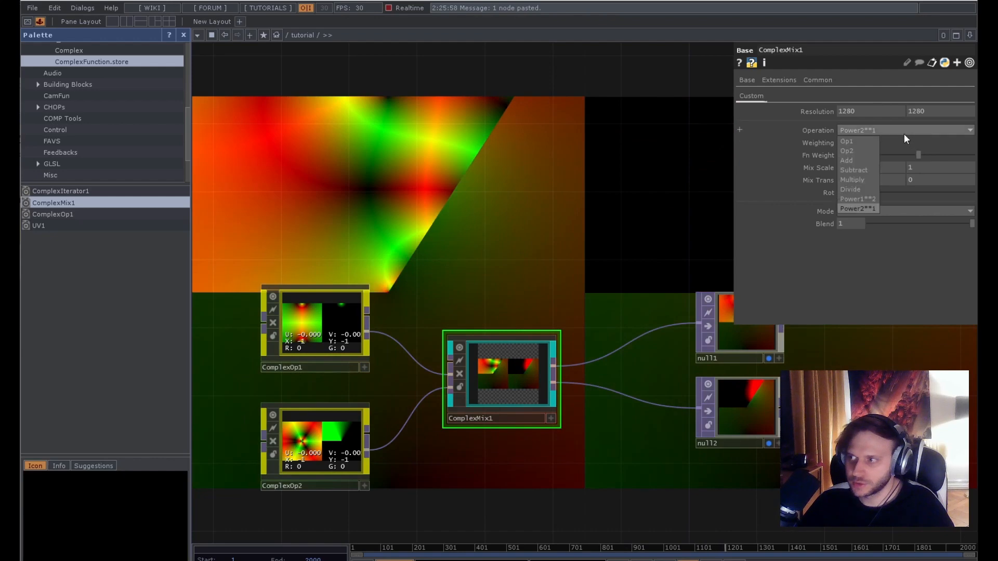
pyautogui.click(860, 159)
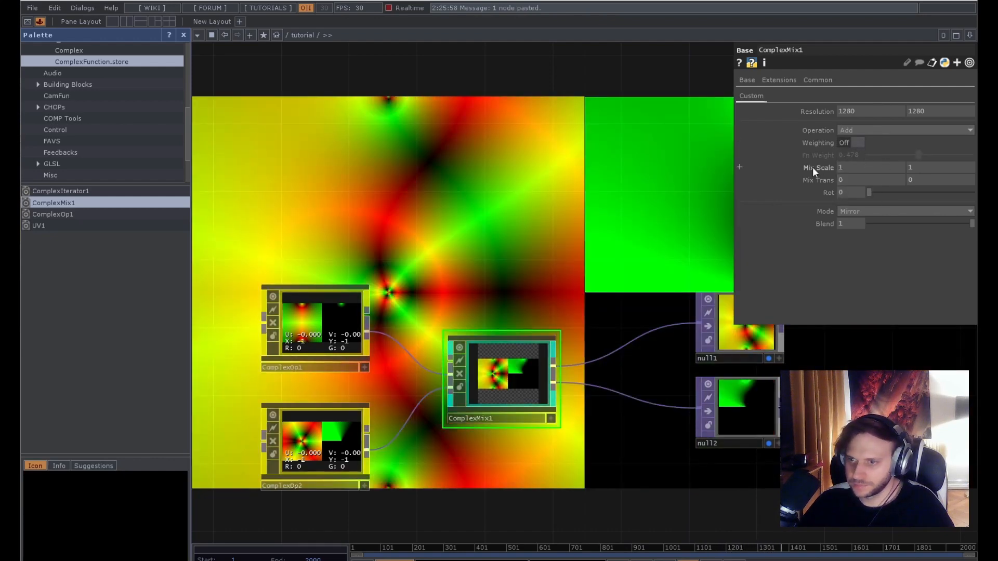
# Try out ComplexMix1's Rot parameter and return it to 0.
pyautogui.moveTo(808, 171)
pyautogui.mouseDown()
pyautogui.moveTo(821, 149)
pyautogui.moveTo(801, 149)
pyautogui.moveTo(812, 149)
pyautogui.moveTo(811, 182)
pyautogui.mouseUp()
pyautogui.moveTo(874, 193)
pyautogui.mouseDown()
pyautogui.moveTo(935, 192)
pyautogui.moveTo(867, 196)
pyautogui.mouseUp()
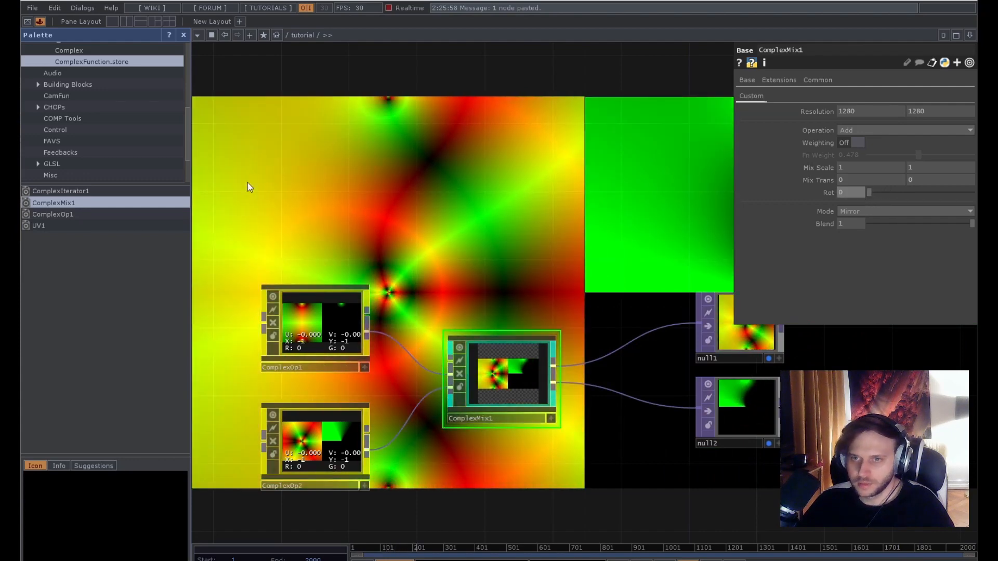
# Add a Ramp TOP and place it above ComplexOp1.
pyautogui.press('Tab')
pyautogui.write('ra')
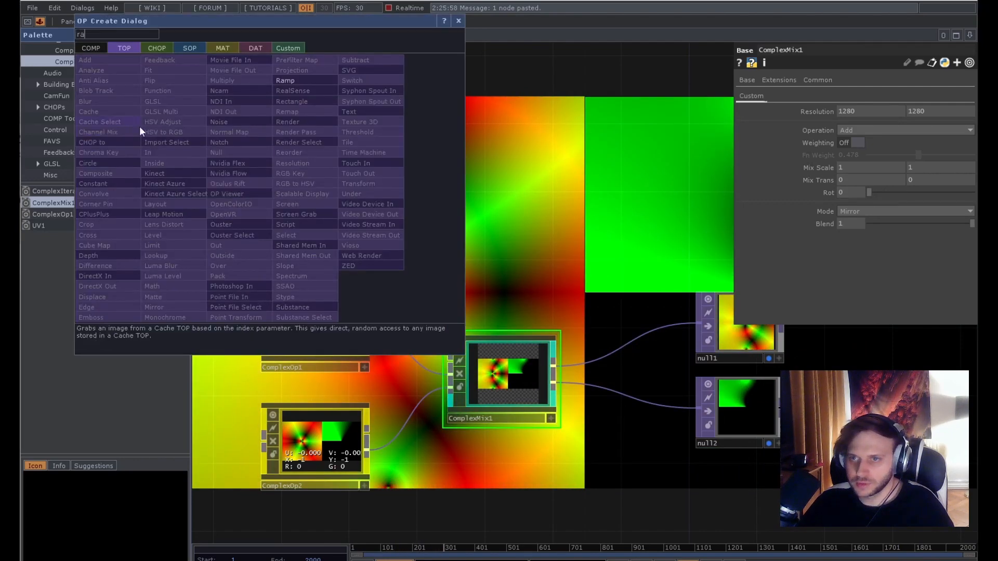
pyautogui.click(299, 83)
pyautogui.click(329, 210)
pyautogui.moveTo(331, 207); pyautogui.dragTo(331, 207)
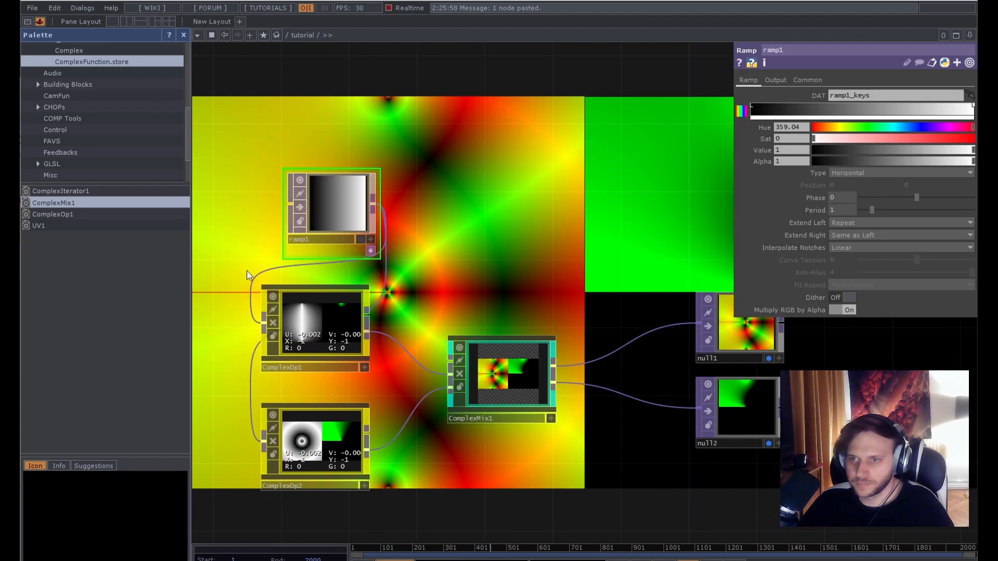
# Disconnect ramp1 from ComplexOp1 and ComplexOp2, and connect it to ComplexMix1's first input.
pyautogui.rightClick(255, 274)
pyautogui.click(270, 306)
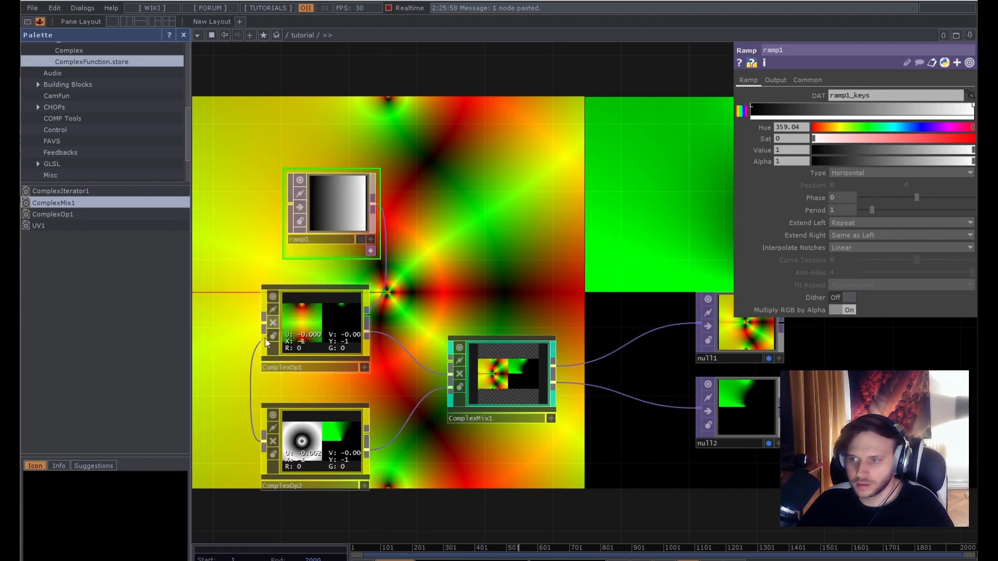
pyautogui.rightClick(250, 397)
pyautogui.click(265, 430)
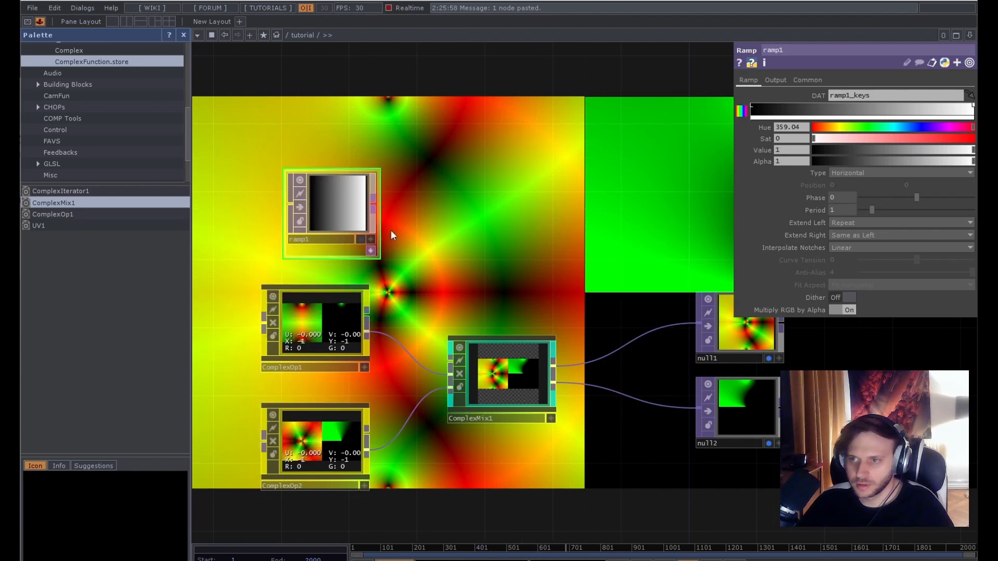
pyautogui.moveTo(372, 207); pyautogui.dragTo(450, 367)
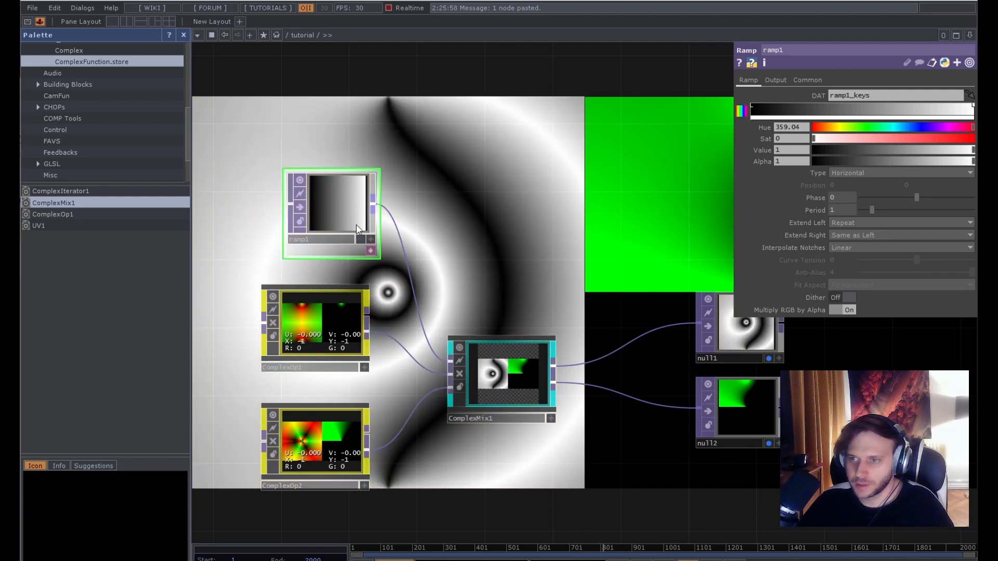
# Customize the ComplexMix1 component by changing the label of its Mode parameter to Extend.
pyautogui.click(520, 366)
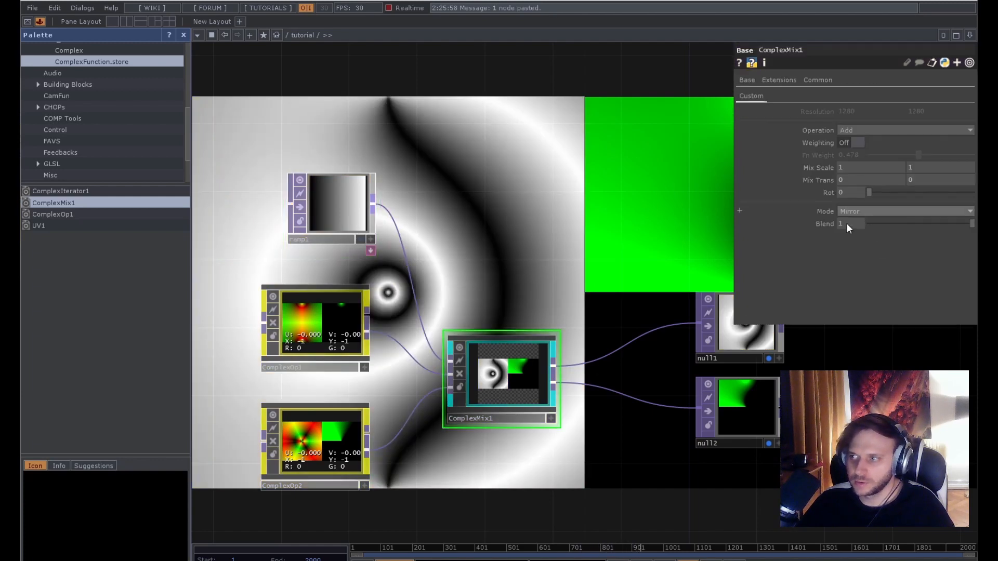
pyautogui.rightClick(502, 375)
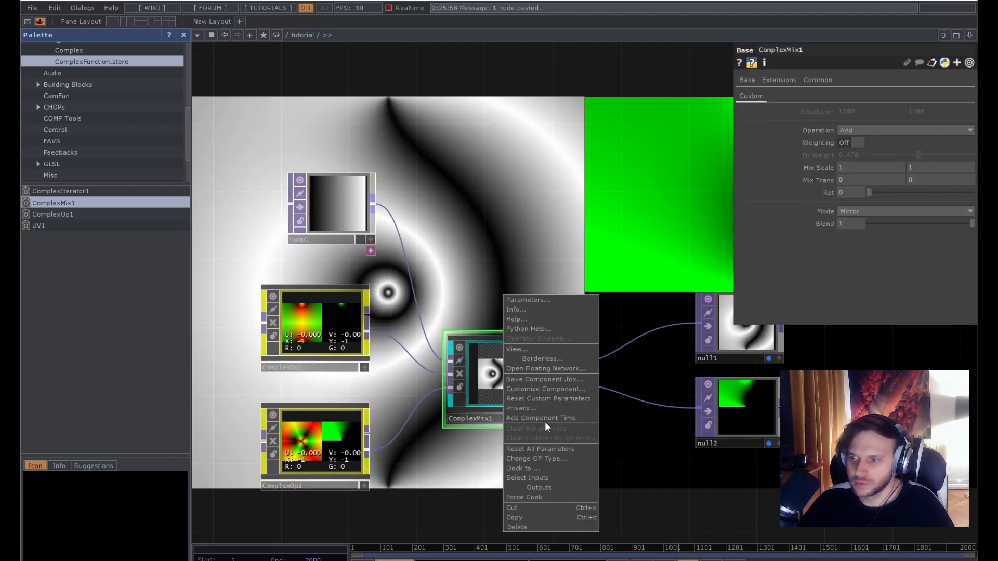
pyautogui.click(541, 391)
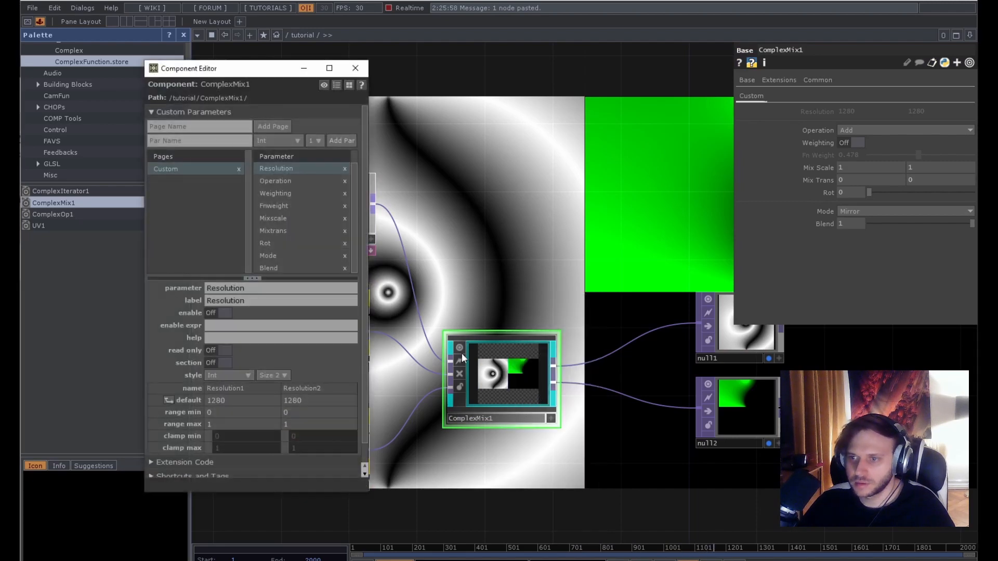
pyautogui.click(301, 256)
pyautogui.click(264, 301)
pyautogui.write('E')
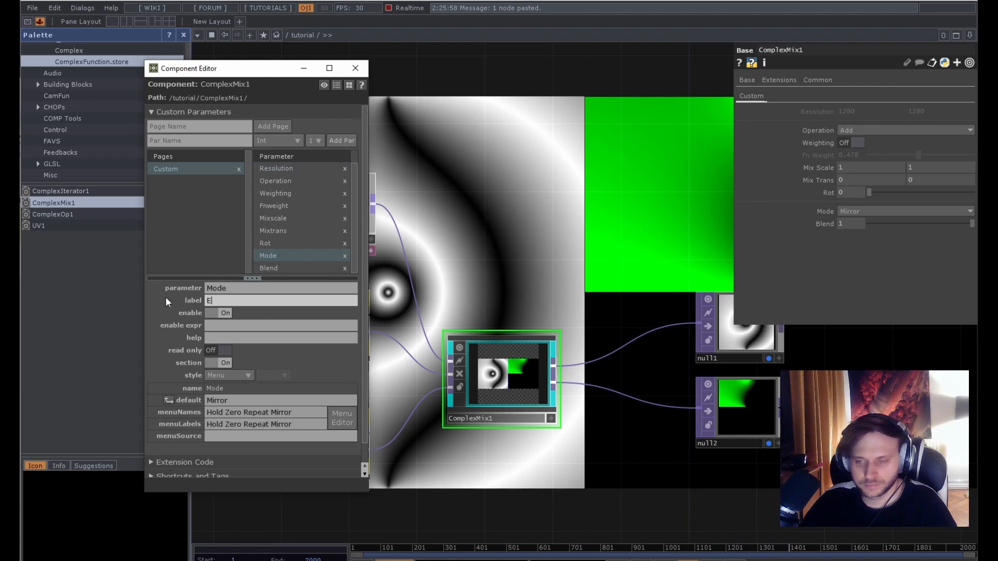
pyautogui.write('xtend')
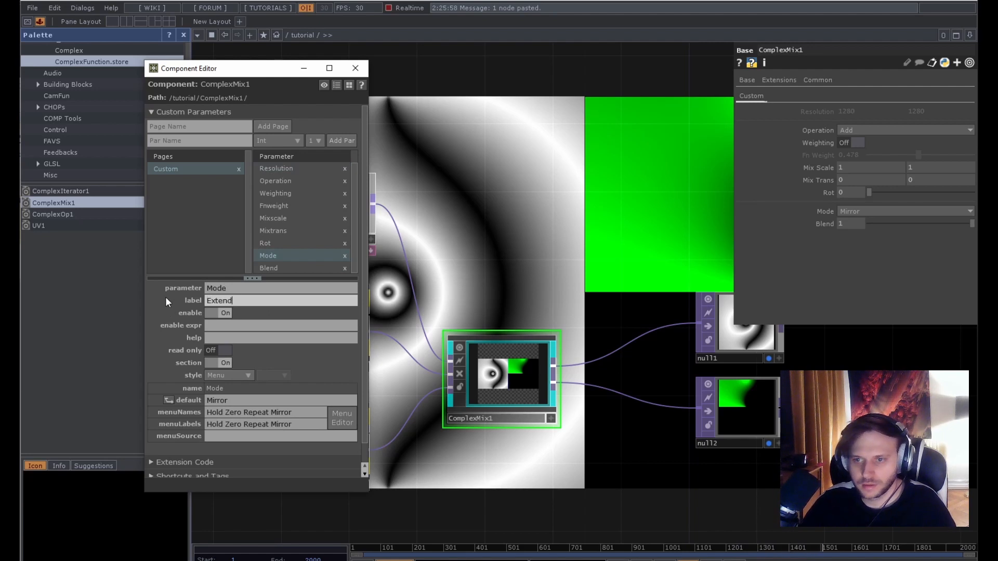
pyautogui.press('Return')
pyautogui.click(356, 68)
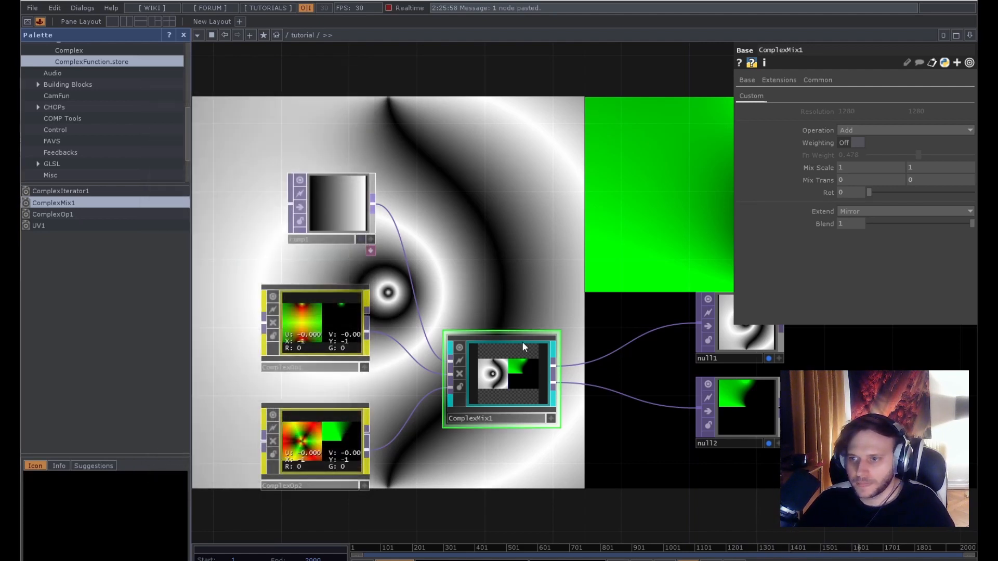
# Try out ComplexMix1's Blend and Weighting with the ramp as input, and return to Blend 1 with Weighting off.
pyautogui.moveTo(971, 224)
pyautogui.mouseDown()
pyautogui.moveTo(862, 227)
pyautogui.moveTo(963, 226)
pyautogui.mouseUp()
pyautogui.click(843, 143)
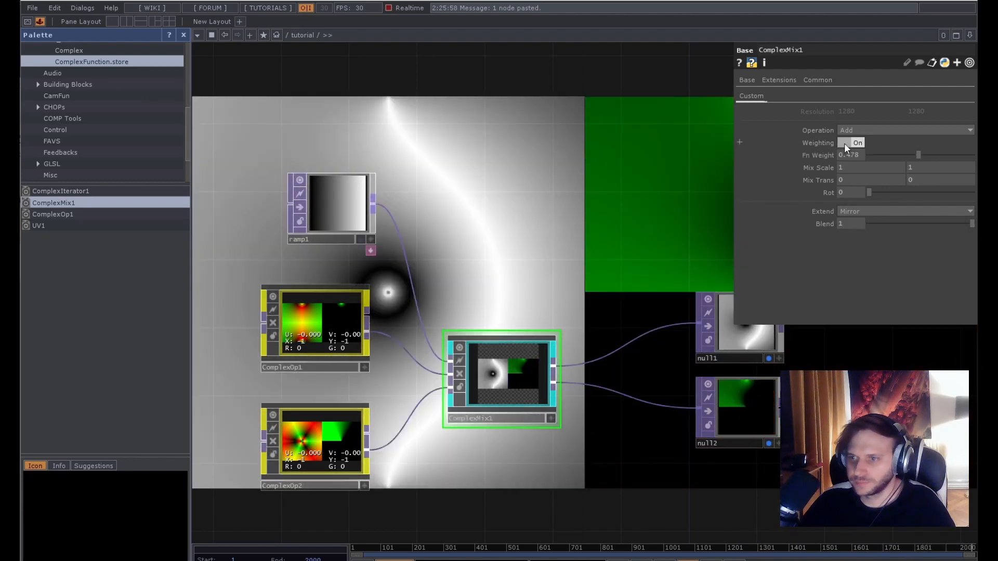
pyautogui.click(844, 142)
pyautogui.moveTo(971, 224)
pyautogui.mouseDown()
pyautogui.moveTo(854, 228)
pyautogui.moveTo(969, 227)
pyautogui.mouseUp()
# Delete null1 and null2 together.
pyautogui.scroll(-4, 510, 224)
pyautogui.moveTo(543, 222); pyautogui.dragTo(382, 240)
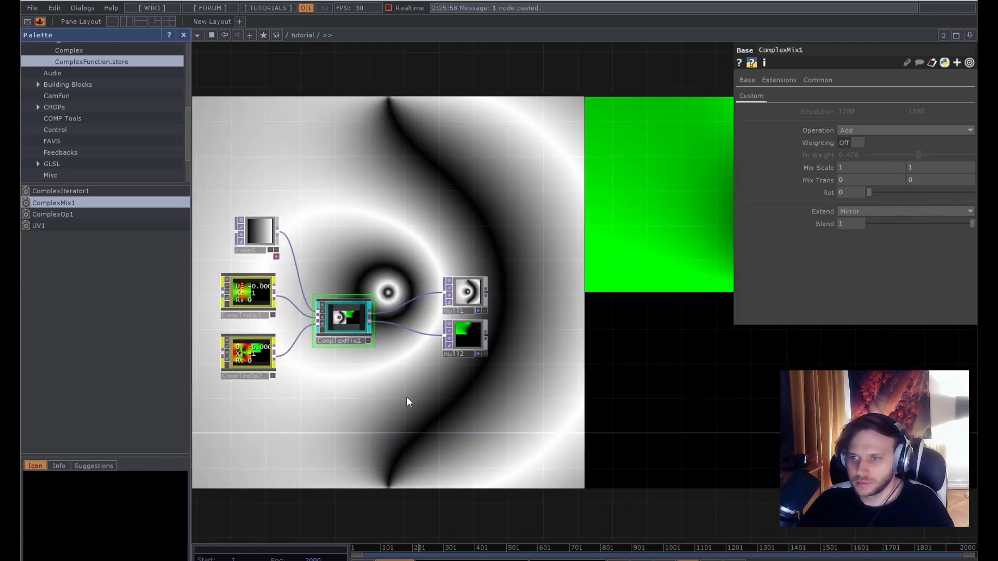
pyautogui.moveTo(407, 402); pyautogui.dragTo(496, 253)
pyautogui.press('Delete')
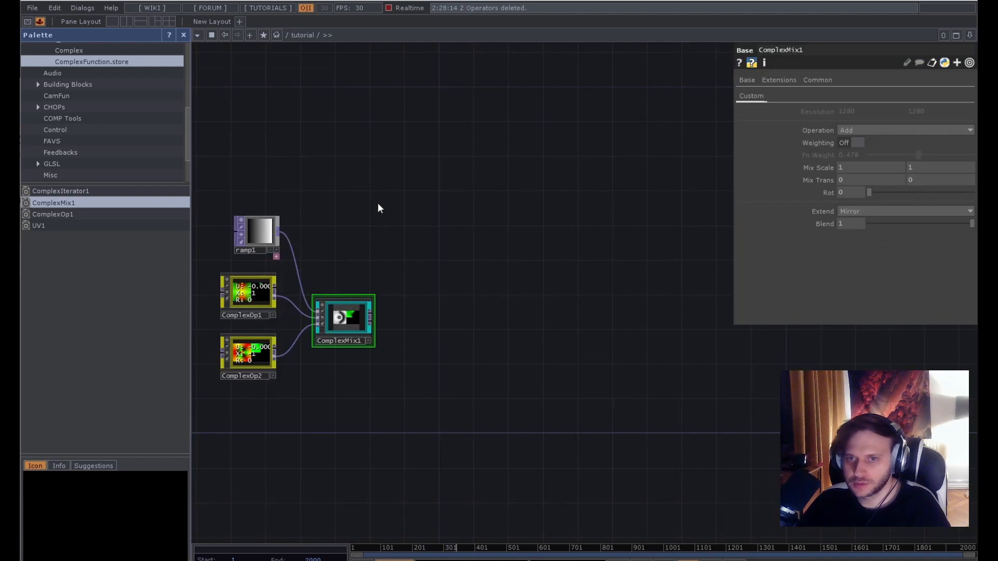
# Add a third ComplexOp from the palette below ComplexMix1 and disconnect its automatic input wire.
pyautogui.moveTo(378, 208); pyautogui.dragTo(477, 190)
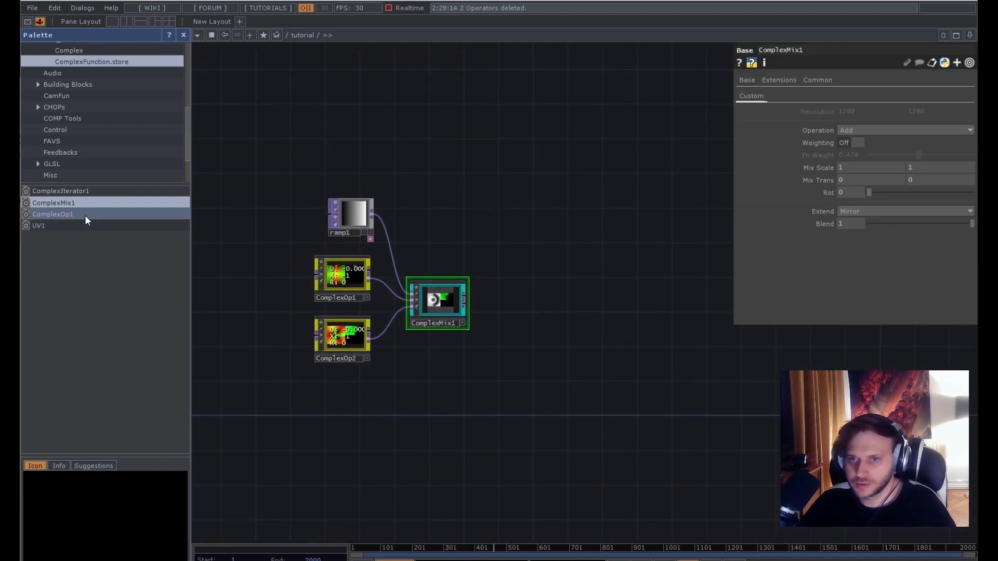
pyautogui.moveTo(86, 214); pyautogui.dragTo(438, 394)
pyautogui.rightClick(496, 304)
pyautogui.click(520, 339)
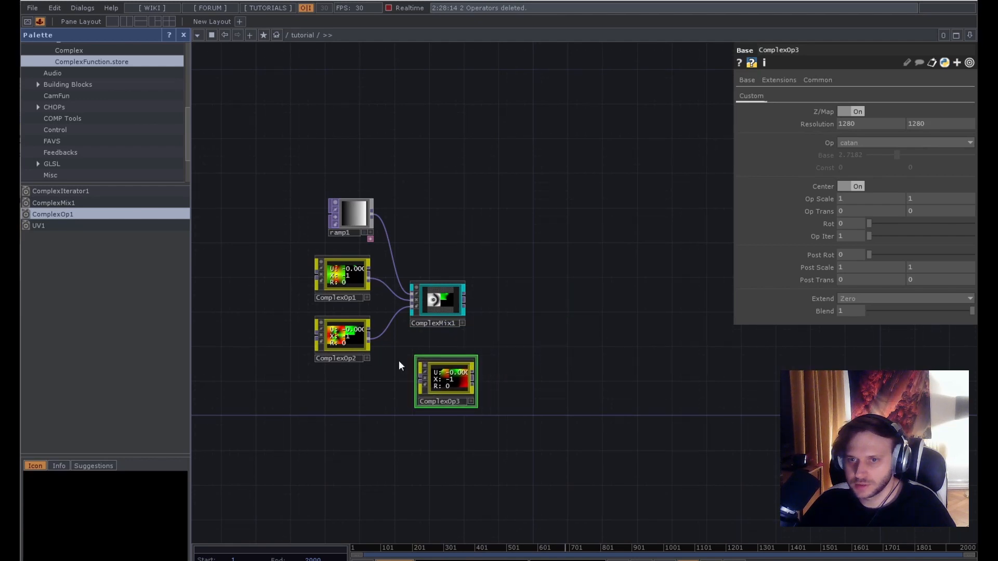
# Add a second ComplexMix beyond ComplexMix1, disconnect its two automatic input wires, and move ComplexOp3 closer to ComplexMix1.
pyautogui.moveTo(52, 203); pyautogui.dragTo(584, 306)
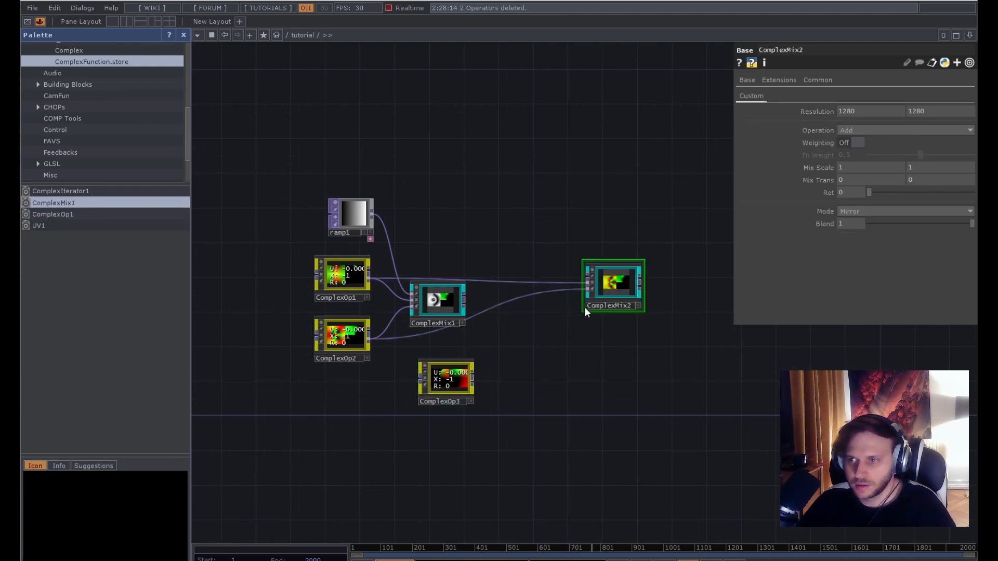
pyautogui.rightClick(523, 294)
pyautogui.click(544, 324)
pyautogui.rightClick(522, 282)
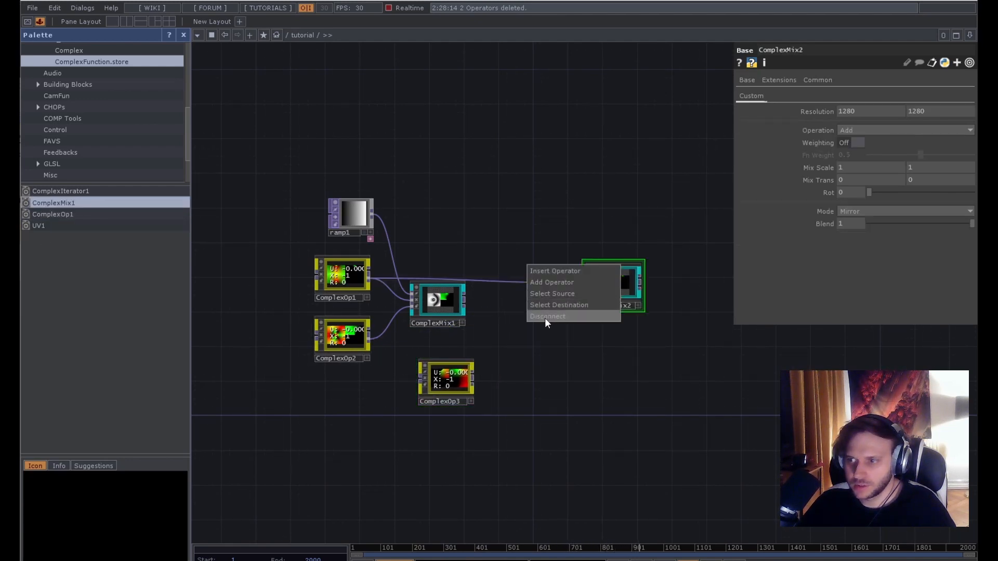
pyautogui.click(545, 317)
pyautogui.moveTo(441, 374); pyautogui.dragTo(424, 367)
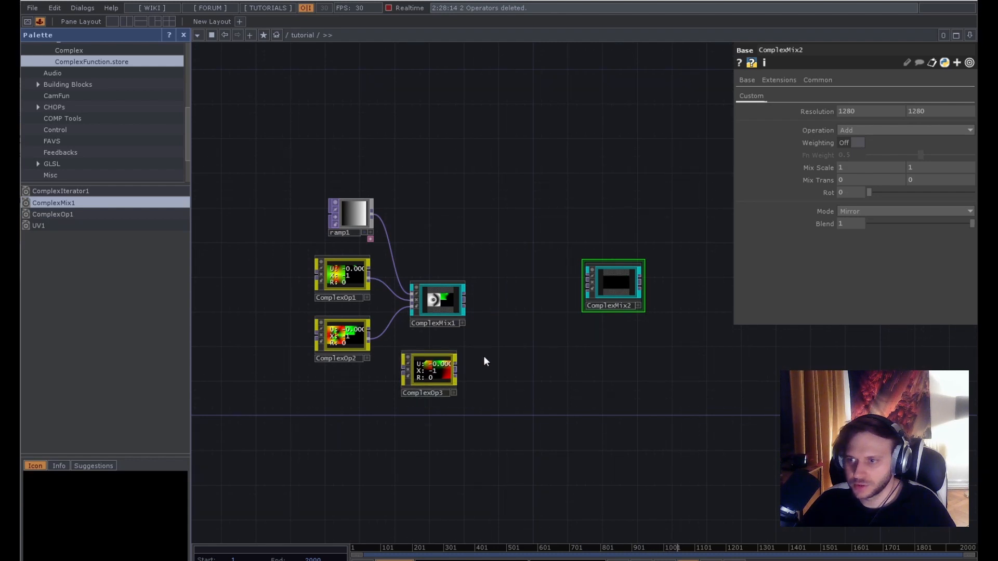
# Wire ComplexOp3 into ComplexMix2's last input and set ComplexOp3's Op to cinv.
pyautogui.moveTo(568, 301); pyautogui.dragTo(534, 314)
pyautogui.scroll(4, 476, 310)
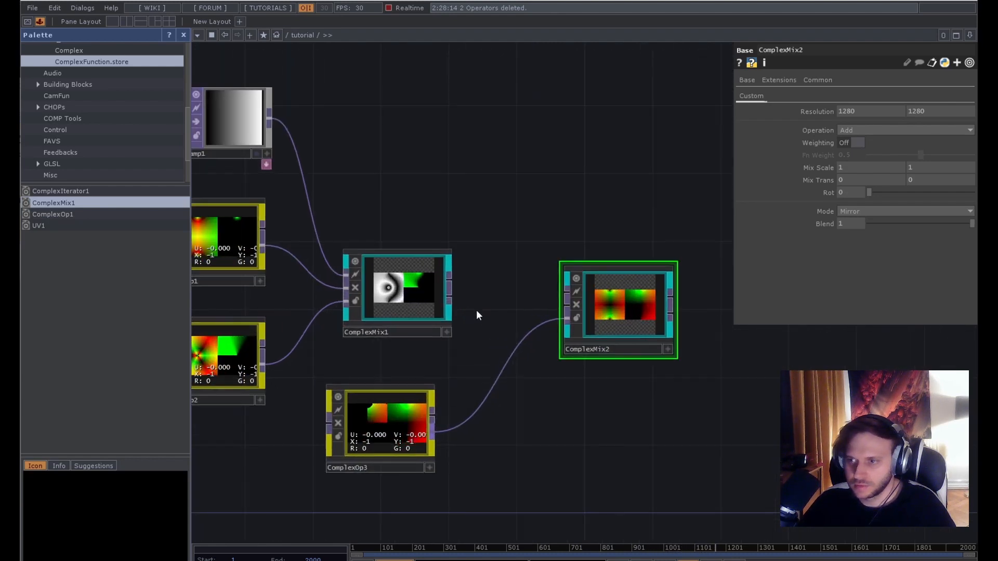
pyautogui.click(401, 423)
pyautogui.click(906, 143)
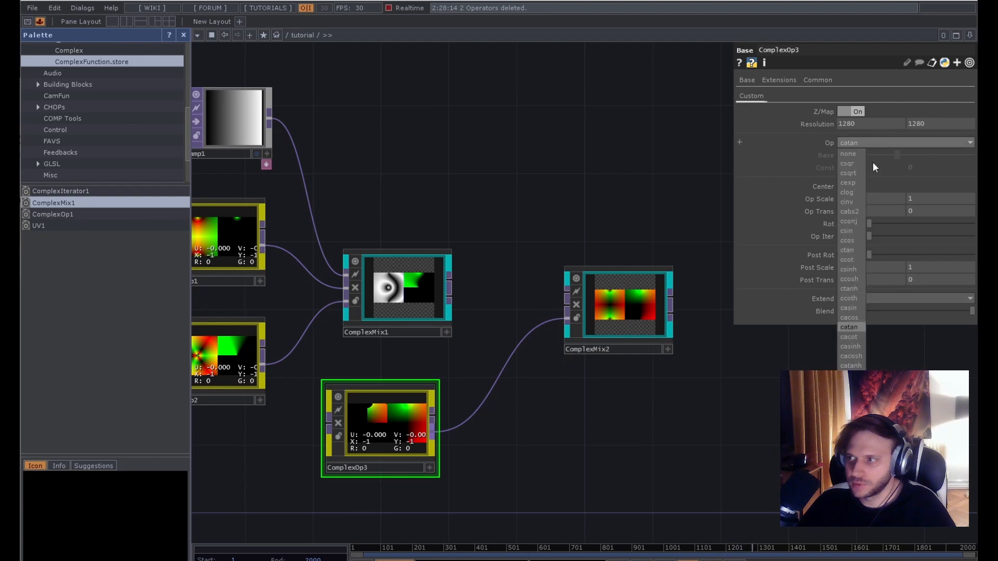
pyautogui.click(854, 203)
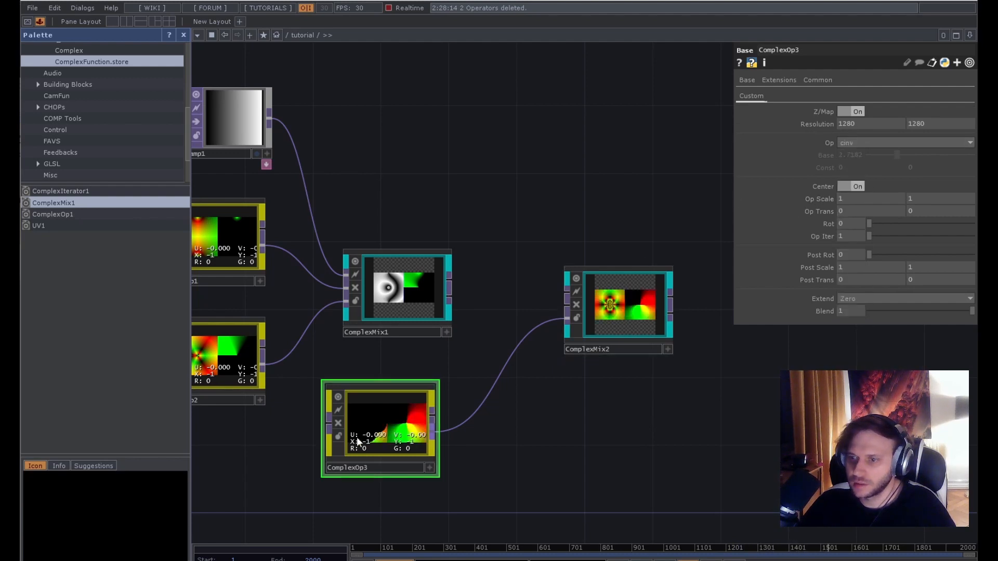
# Connect ComplexMix1's output to ComplexMix2's middle input and move ComplexMix2 slightly closer to ComplexMix1.
pyautogui.click(449, 299)
pyautogui.click(545, 307)
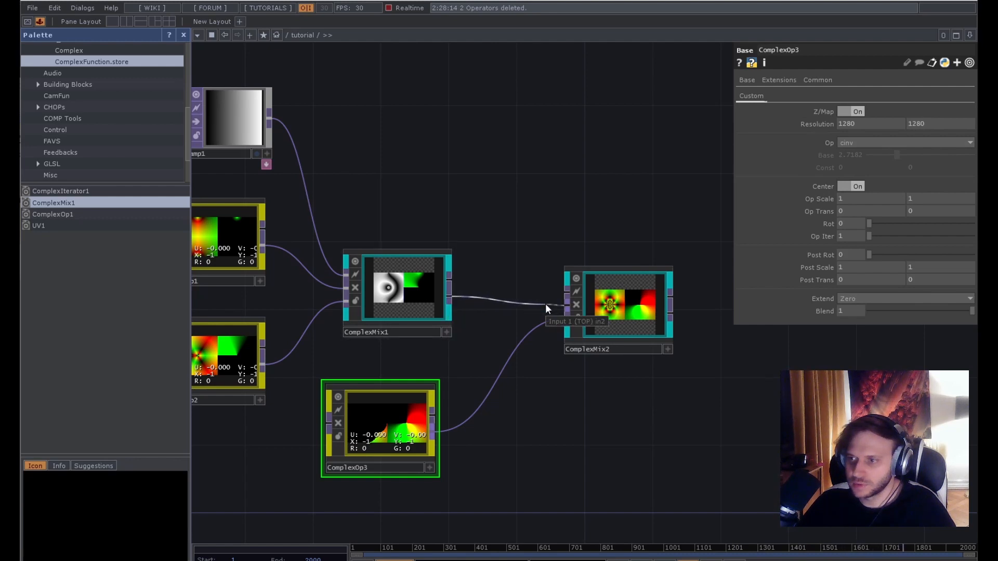
pyautogui.moveTo(628, 313); pyautogui.dragTo(622, 310)
pyautogui.click(621, 310)
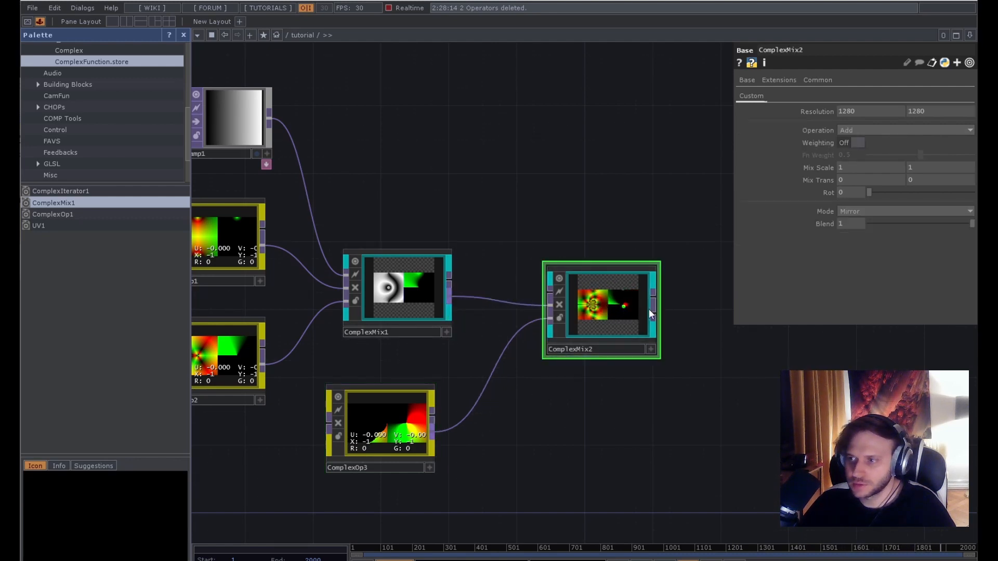
# Add a Null TOP to ComplexMix2's output and display it as the network background.
pyautogui.scroll(2, 650, 309)
pyautogui.press('Tab')
pyautogui.write('n')
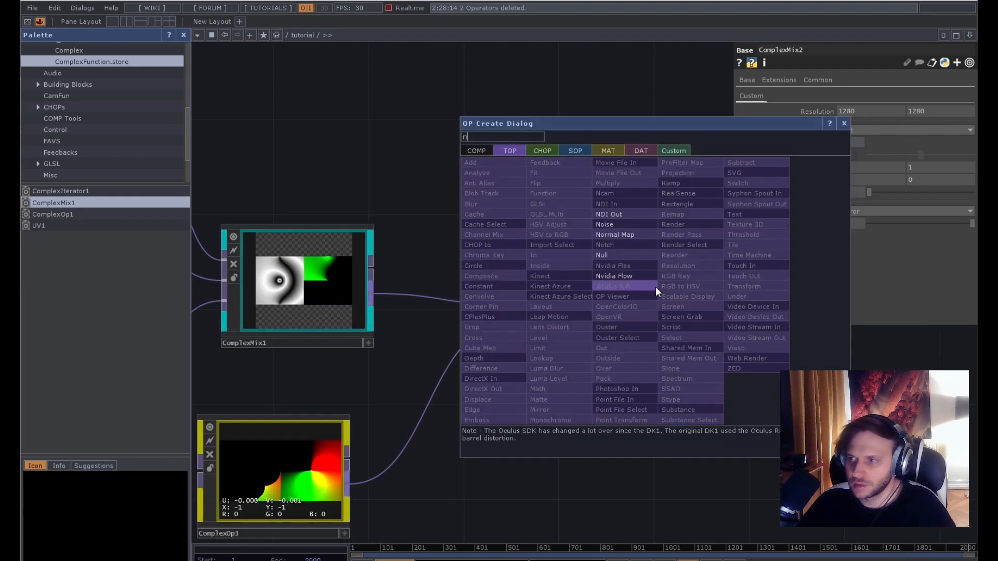
pyautogui.click(623, 254)
pyautogui.click(660, 162)
pyautogui.moveTo(741, 406); pyautogui.dragTo(534, 407)
pyautogui.scroll(-3, 635, 312)
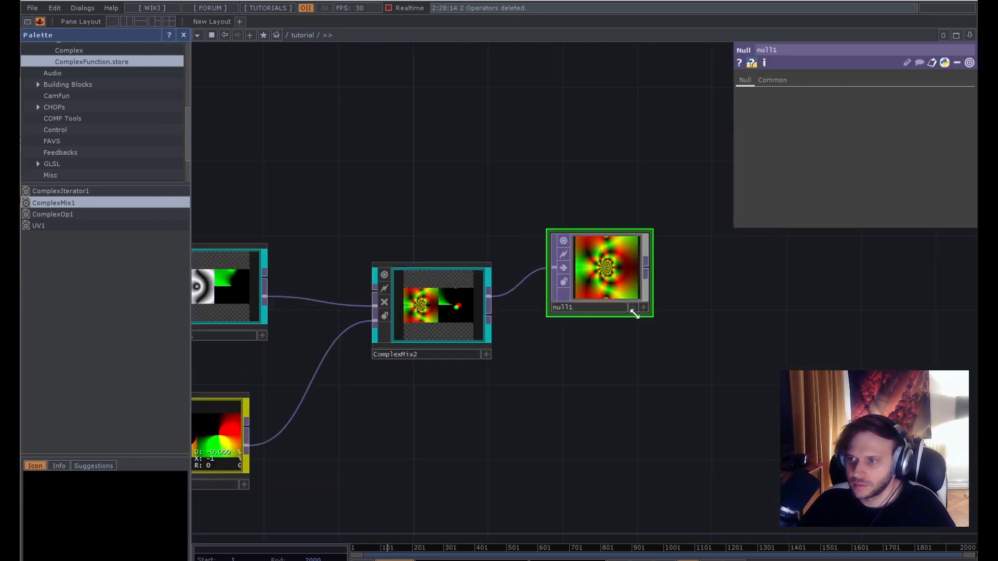
pyautogui.click(633, 310)
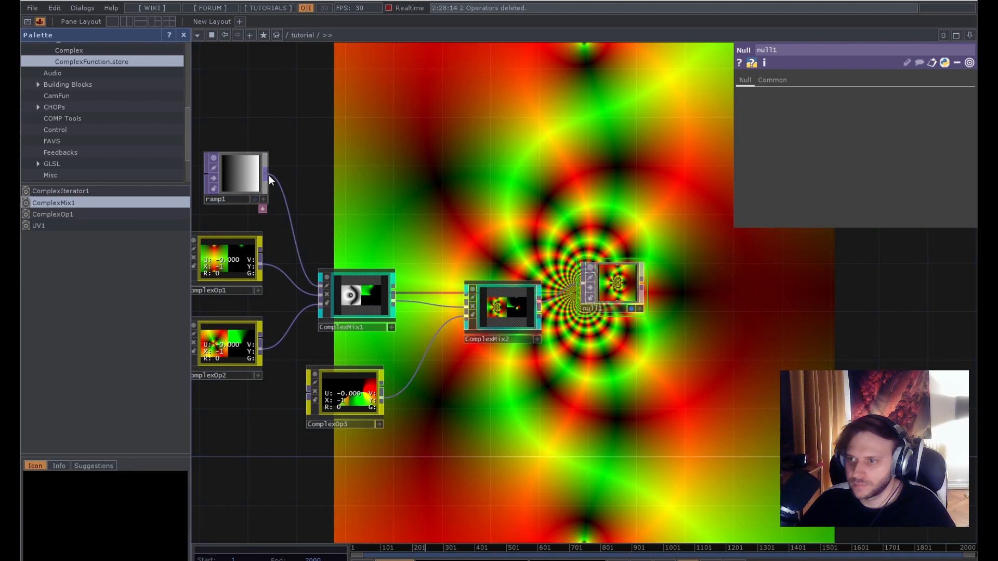
# Wire ramp1 into ComplexMix2's first input and disconnect it from ComplexMix1.
pyautogui.moveTo(269, 179); pyautogui.dragTo(450, 296)
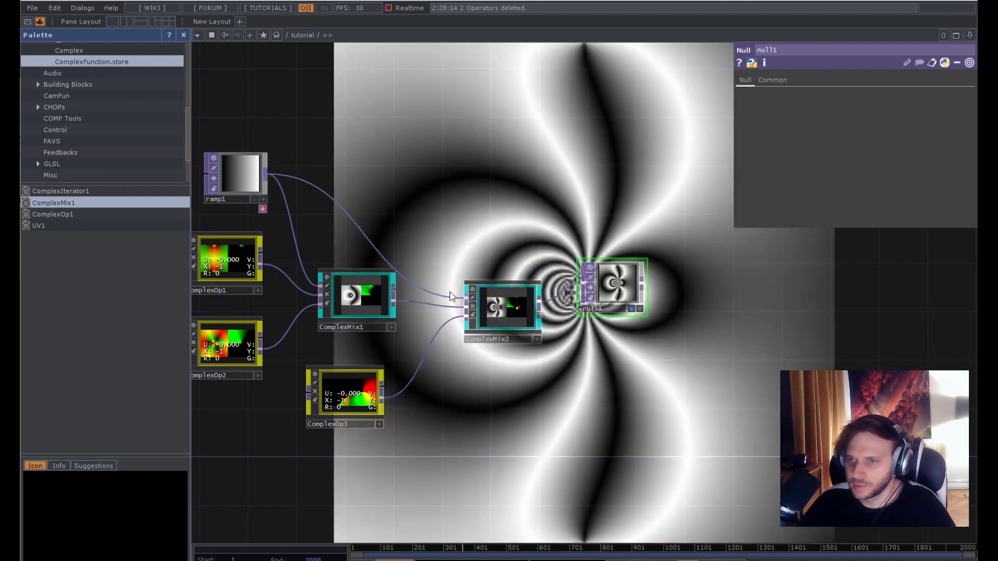
pyautogui.rightClick(295, 248)
pyautogui.click(320, 278)
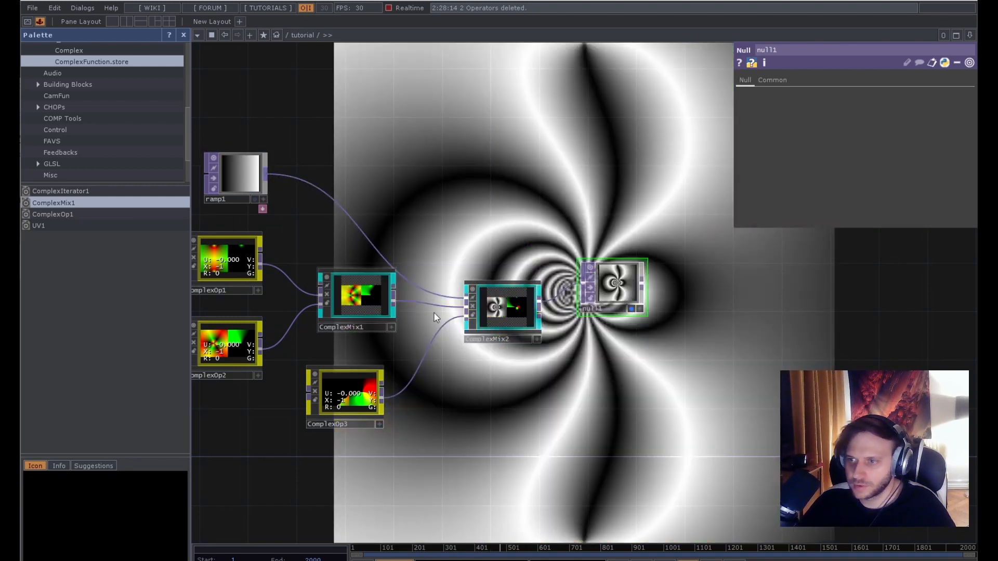
# Set ramp1's resolution to 1280 by 1280.
pyautogui.click(216, 196)
pyautogui.click(803, 82)
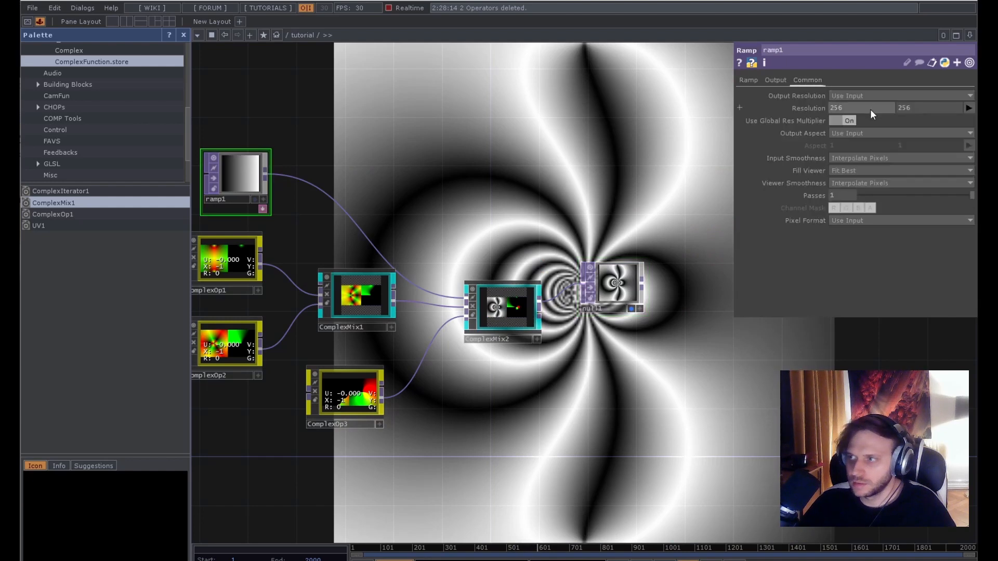
pyautogui.write('1280')
pyautogui.press('Tab')
pyautogui.write('1280')
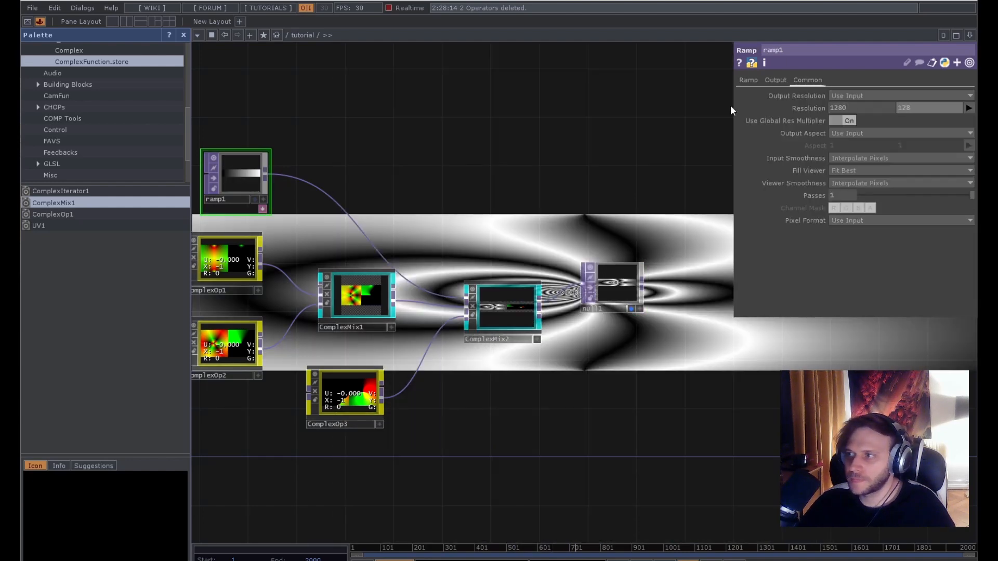
pyautogui.press('Return')
# Try ComplexMix2's Blend and leave it at 1, with Rot at 131 and Mix Scale at 0.95 on both axes.
pyautogui.click(486, 313)
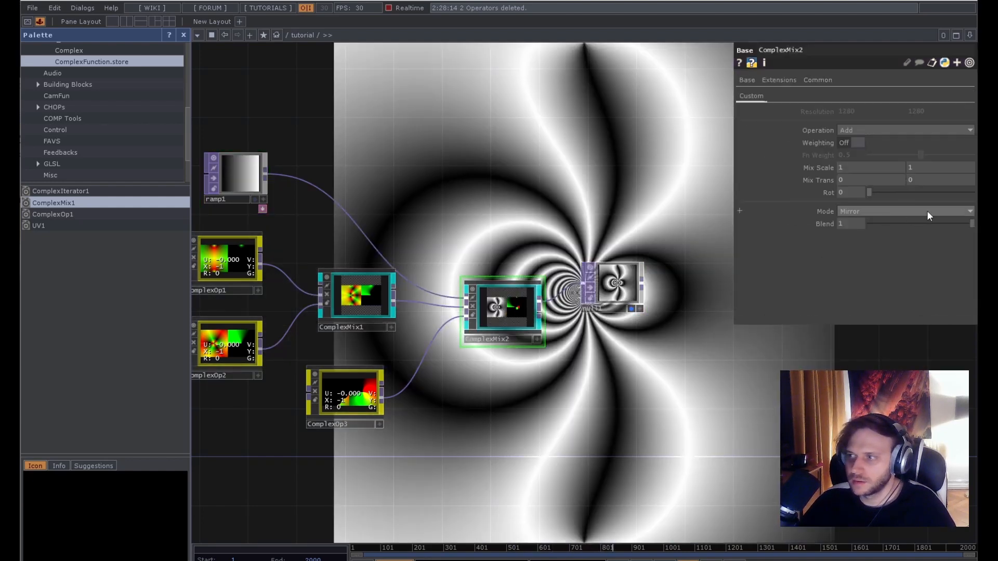
pyautogui.moveTo(953, 220)
pyautogui.mouseDown()
pyautogui.moveTo(853, 221)
pyautogui.moveTo(973, 223)
pyautogui.mouseUp()
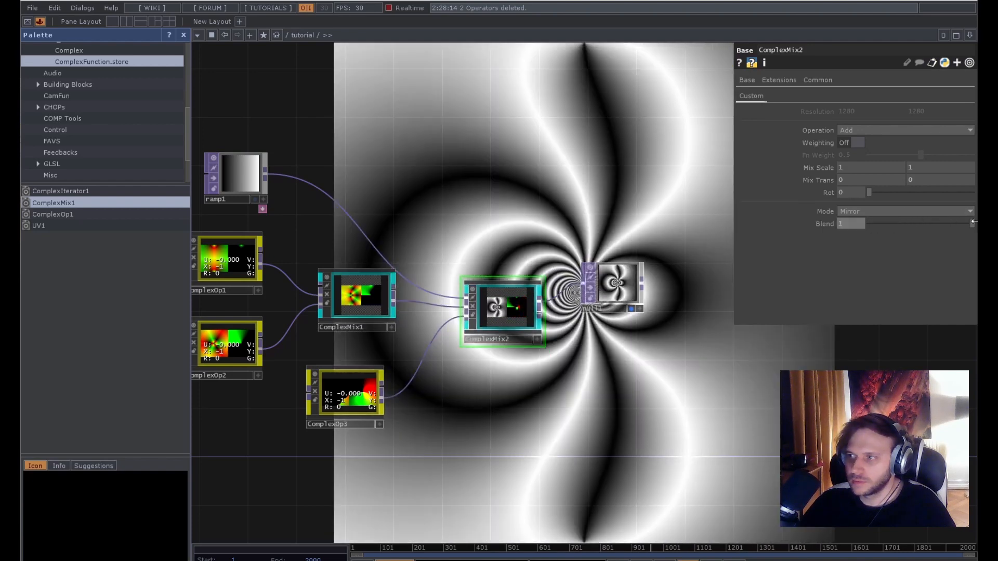
pyautogui.moveTo(881, 192); pyautogui.dragTo(906, 195)
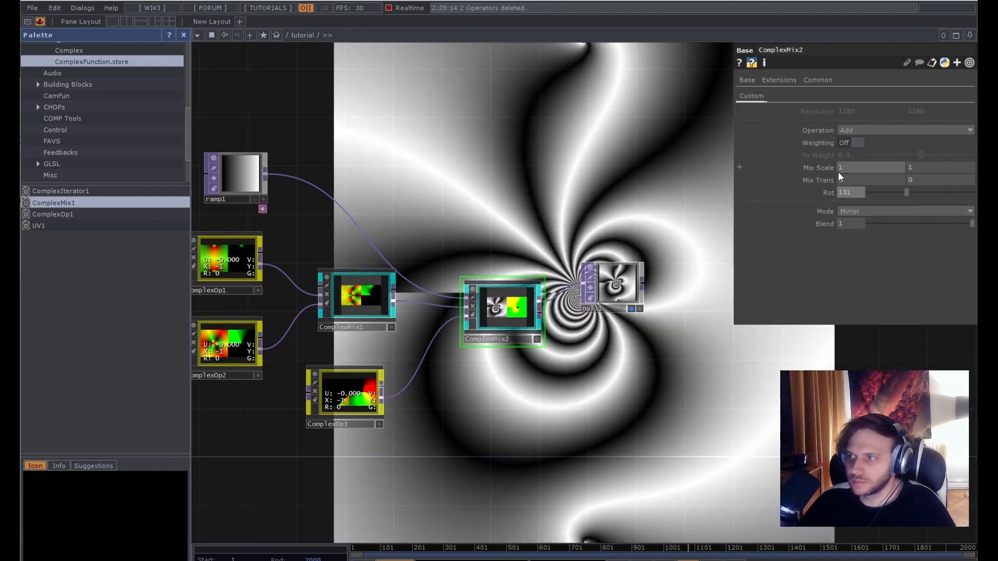
pyautogui.moveTo(838, 172); pyautogui.dragTo(805, 152, button='middle')
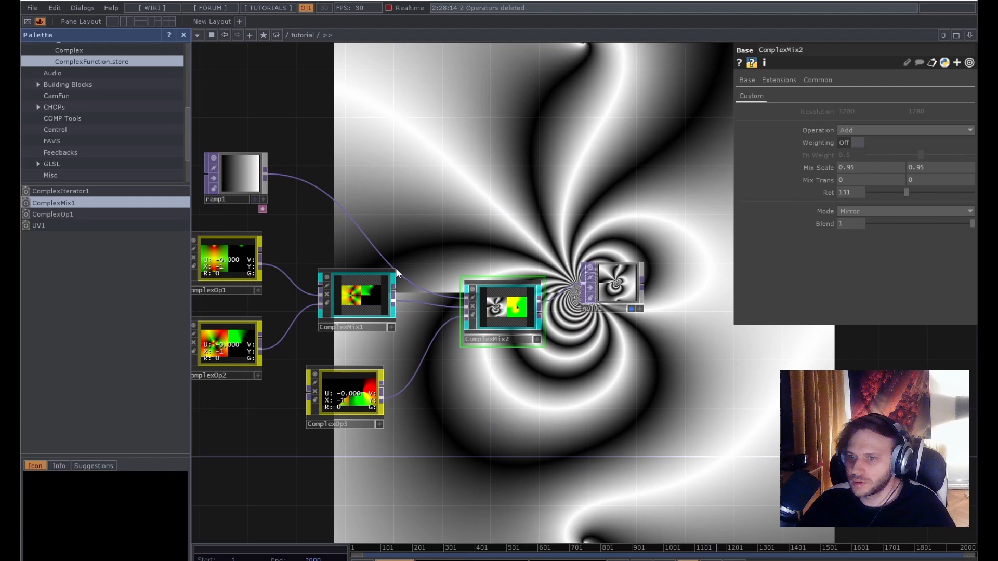
# Adjust ComplexOp1's Rot and Op Scale, and set ComplexOp2's Op Scale to 0.4 and Op Trans to -1.1 on both axes.
pyautogui.click(234, 260)
pyautogui.moveTo(869, 224); pyautogui.dragTo(925, 223)
pyautogui.moveTo(820, 198)
pyautogui.mouseDown(button='middle')
pyautogui.moveTo(817, 181)
pyautogui.moveTo(807, 181)
pyautogui.moveTo(835, 210)
pyautogui.mouseUp(button='middle')
pyautogui.click(217, 359)
pyautogui.moveTo(556, 292); pyautogui.dragTo(557, 321)
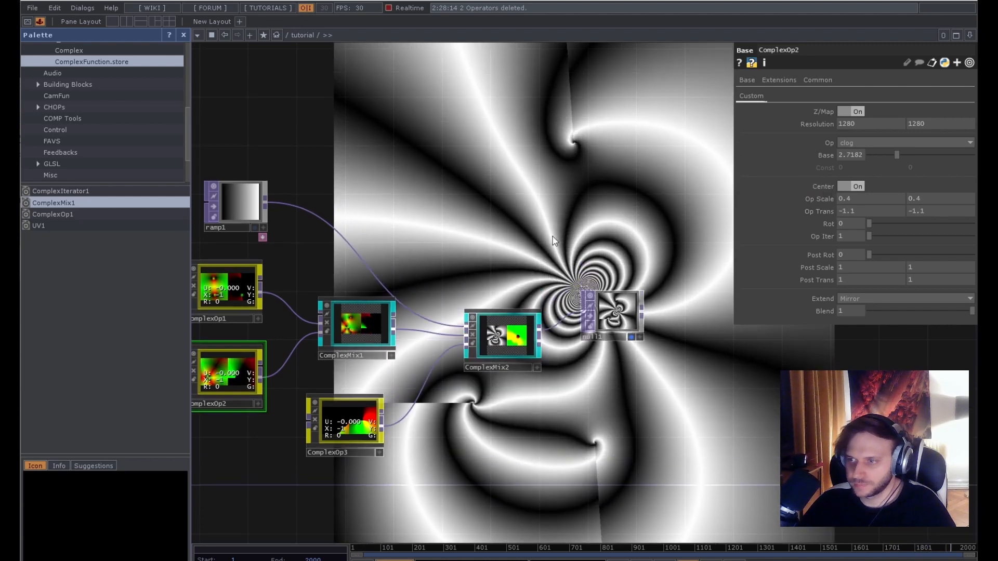
pyautogui.moveTo(616, 308); pyautogui.dragTo(616, 331)
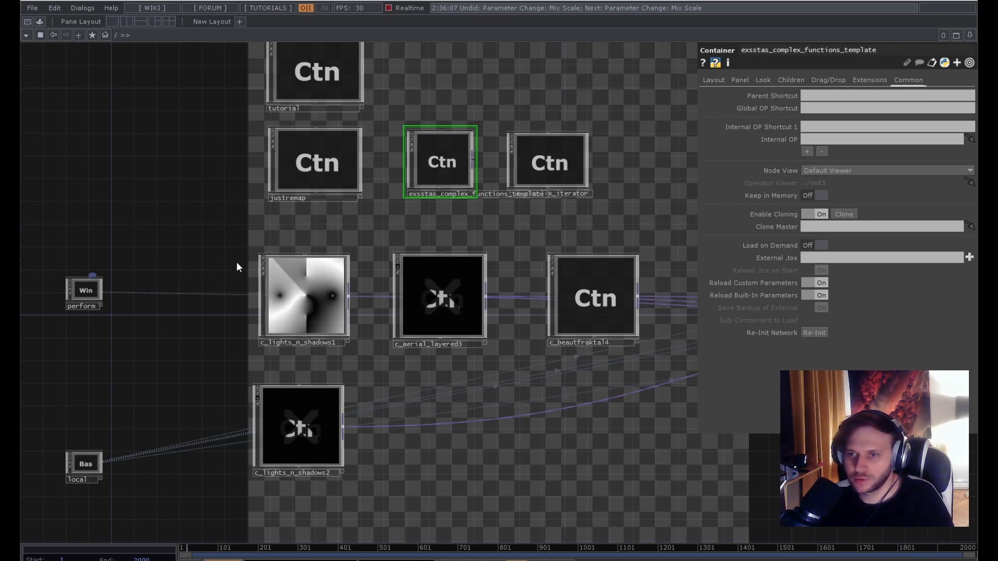
# Enter the c_lights_n_shadows1 container at the project root to view its example network.
pyautogui.moveTo(238, 261); pyautogui.dragTo(235, 227)
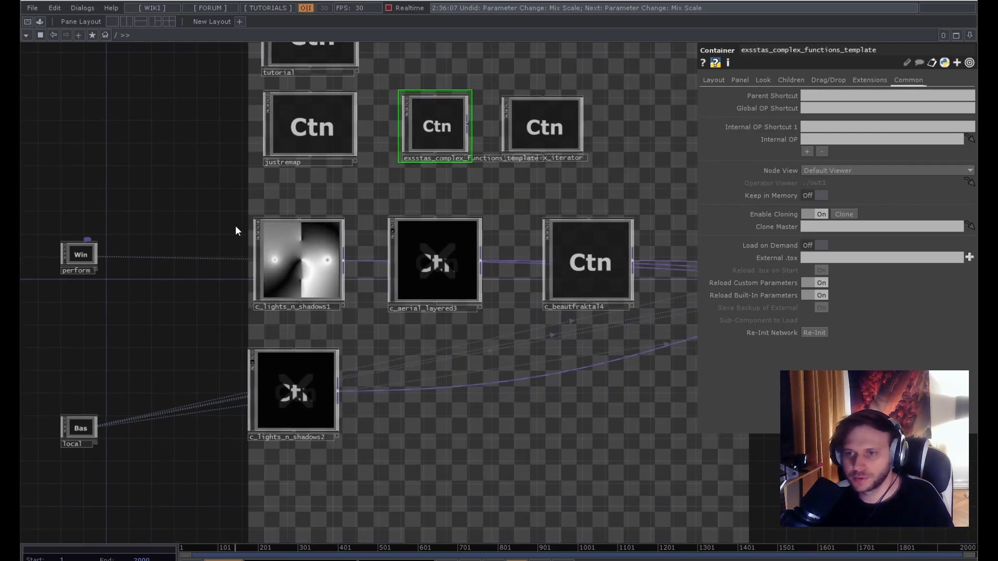
pyautogui.scroll(5, 287, 252)
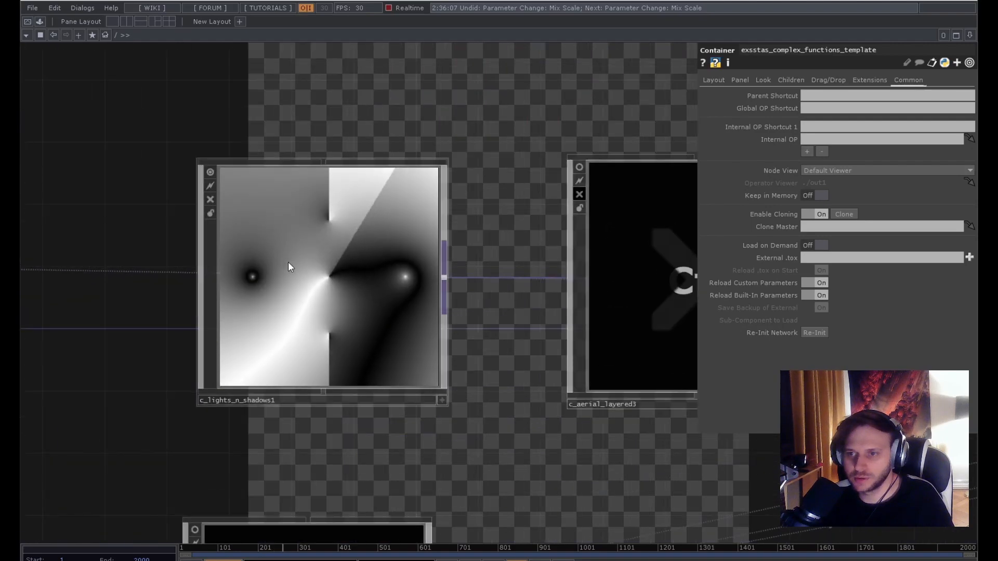
pyautogui.scroll(4, 308, 276)
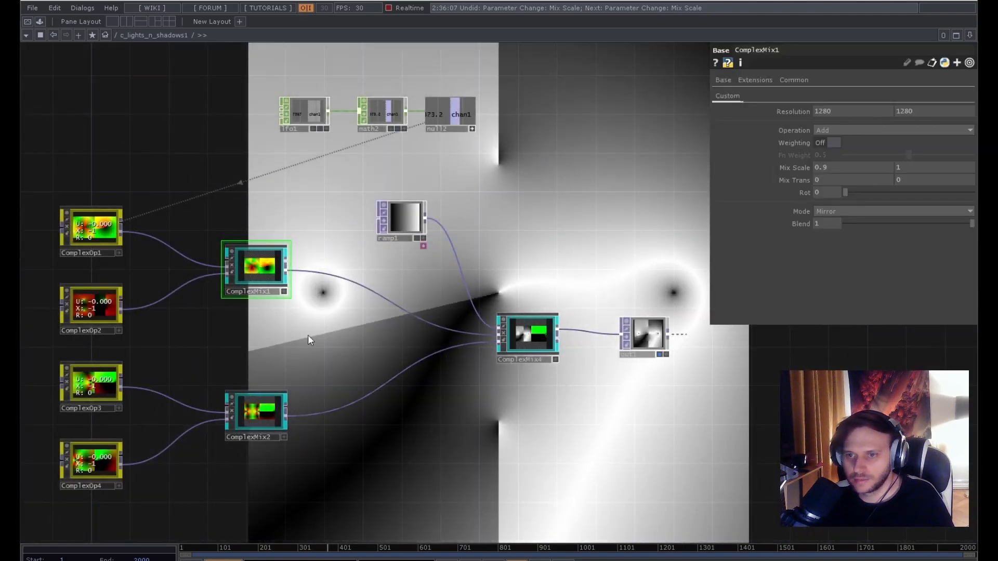
pyautogui.moveTo(306, 334); pyautogui.dragTo(434, 288)
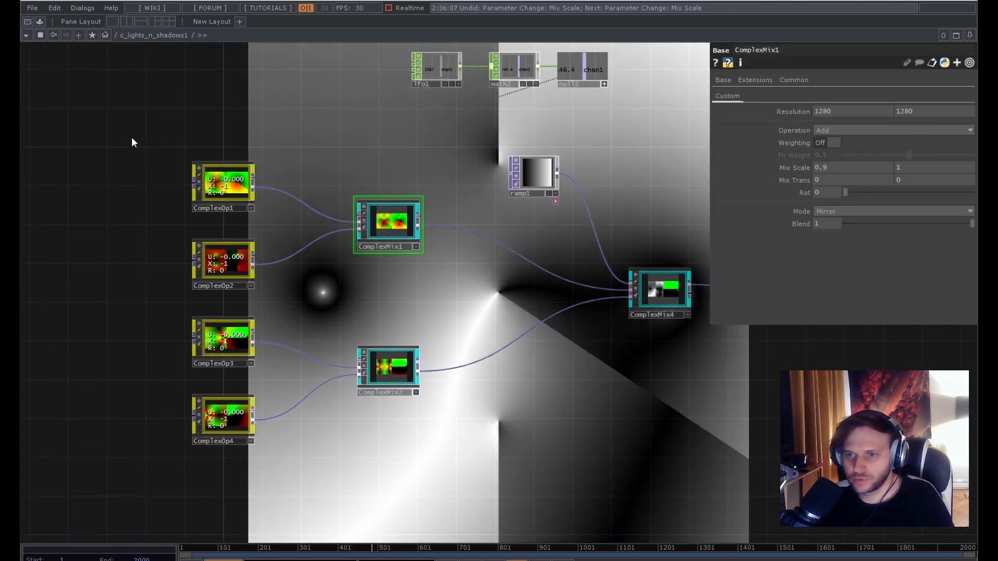
# Point out the four ComplexOps in the example network and inspect the parameters of ComplexOp1, ComplexOp2 and ComplexOp3.
pyautogui.moveTo(131, 142); pyautogui.dragTo(276, 473)
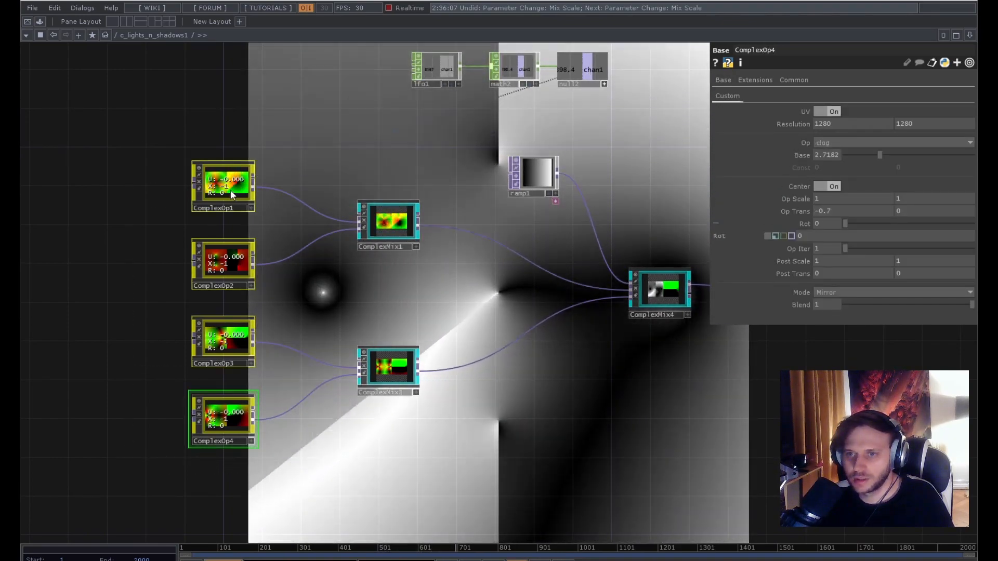
pyautogui.click(230, 189)
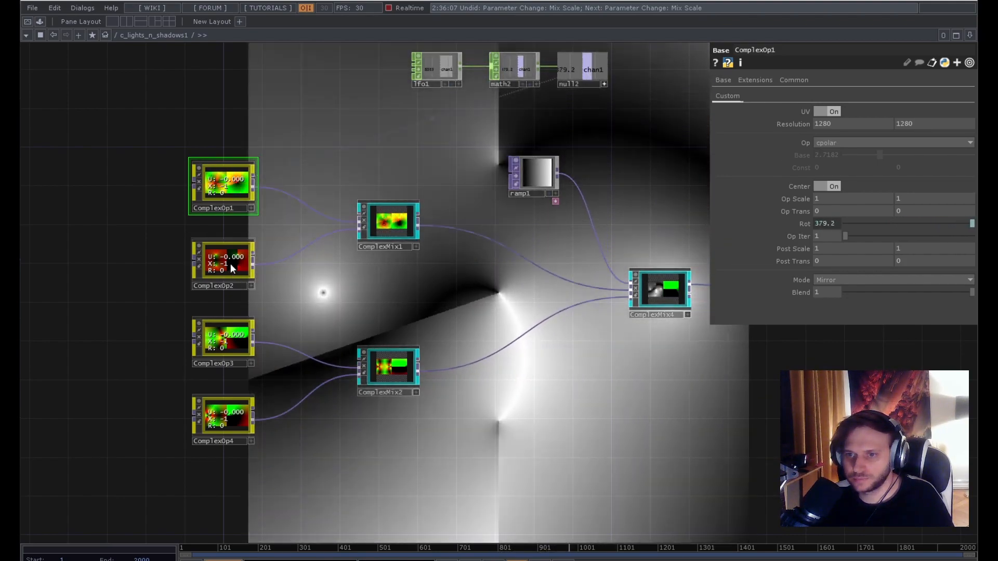
pyautogui.click(230, 263)
pyautogui.moveTo(111, 257); pyautogui.dragTo(151, 252)
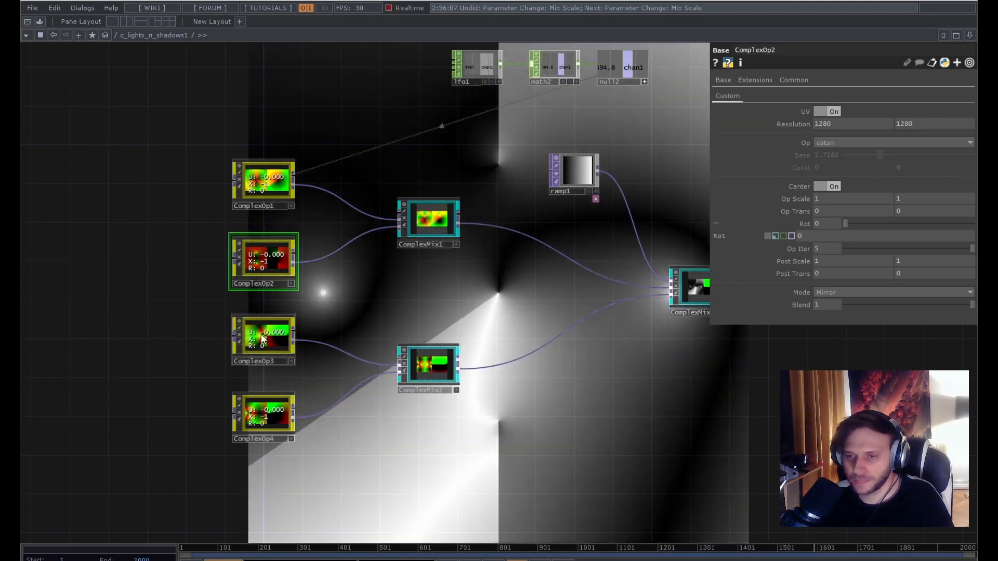
pyautogui.moveTo(186, 350); pyautogui.dragTo(185, 313, button='middle')
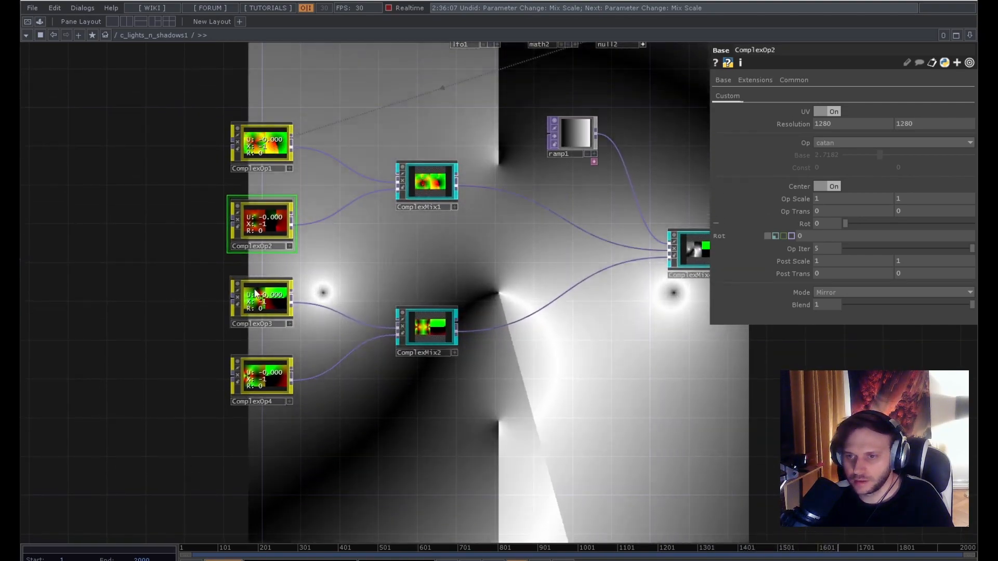
pyautogui.click(262, 307)
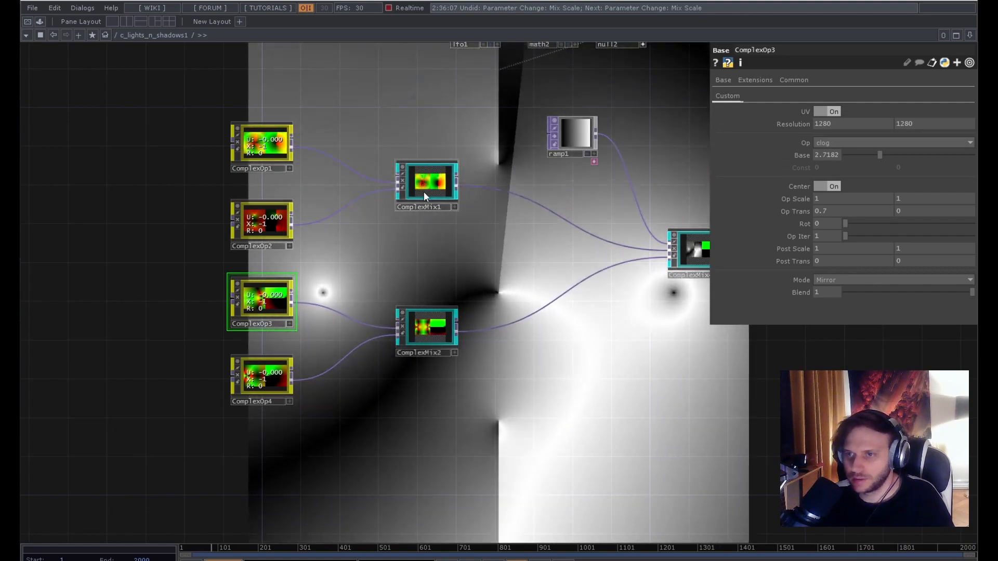
# Inspect the parameters of ComplexMix1, ComplexMix2 and the final ComplexMix4 in the example network.
pyautogui.click(424, 197)
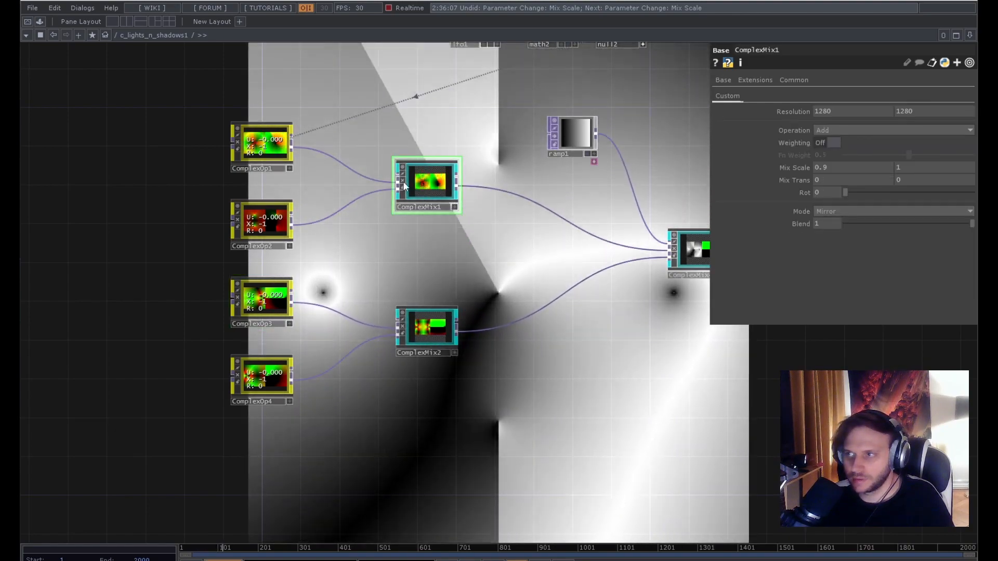
pyautogui.scroll(3, 403, 181)
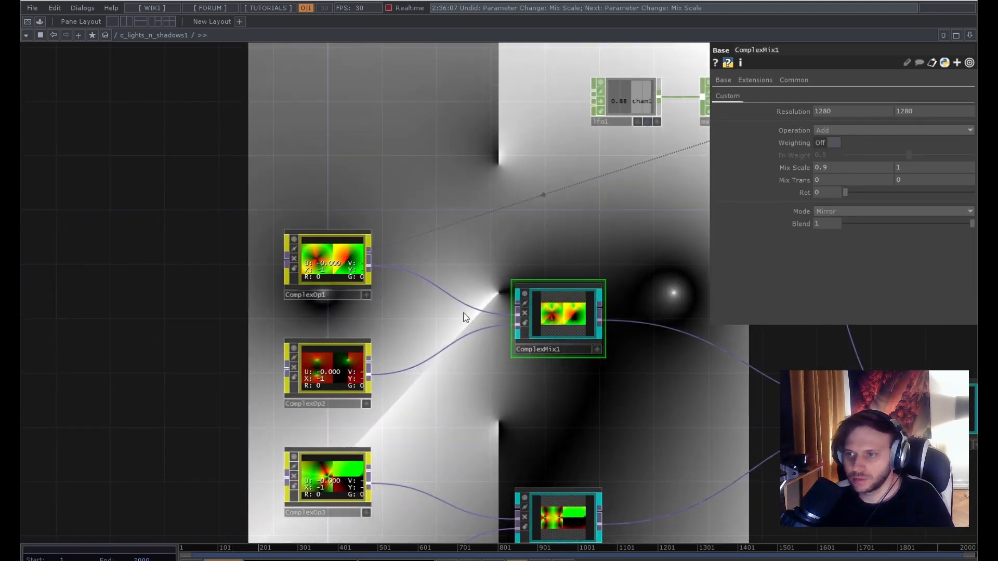
pyautogui.moveTo(505, 367); pyautogui.dragTo(383, 222)
pyautogui.click(445, 370)
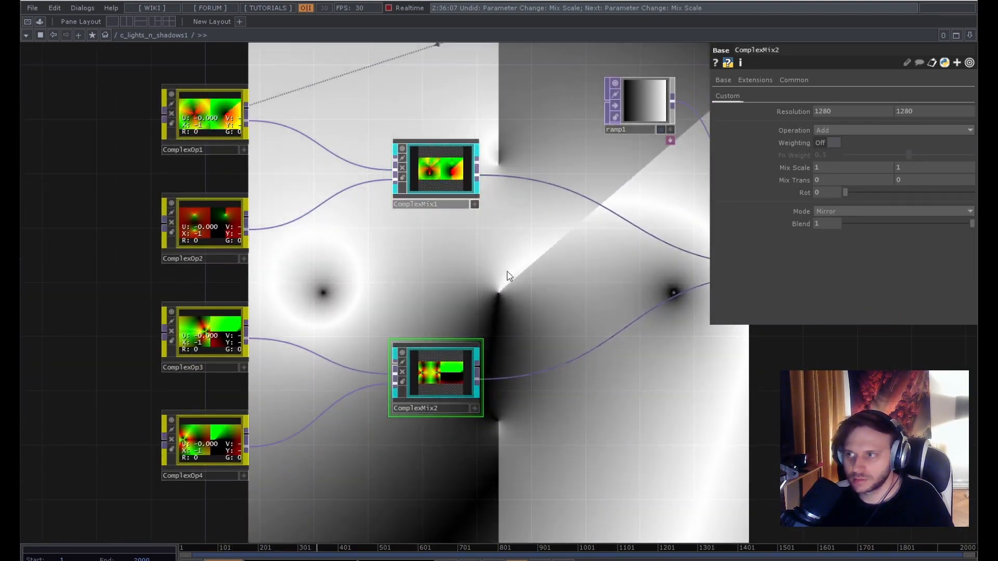
pyautogui.moveTo(619, 270); pyautogui.dragTo(387, 321)
pyautogui.click(580, 320)
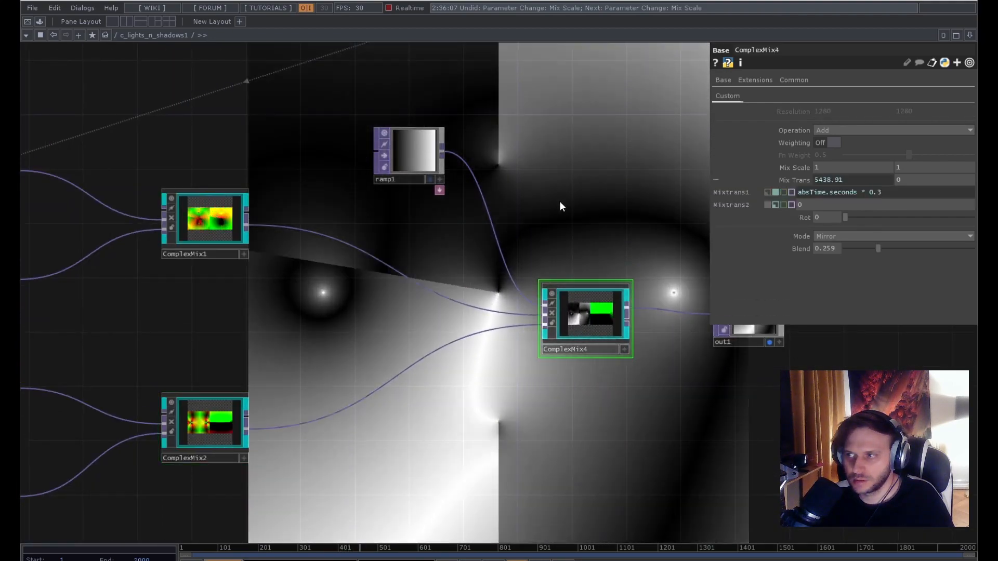
# Inspect ramp1's resolution settings and the chain of LFO, Math and Null CHOPs above it.
pyautogui.moveTo(557, 204); pyautogui.dragTo(513, 305)
pyautogui.click(375, 262)
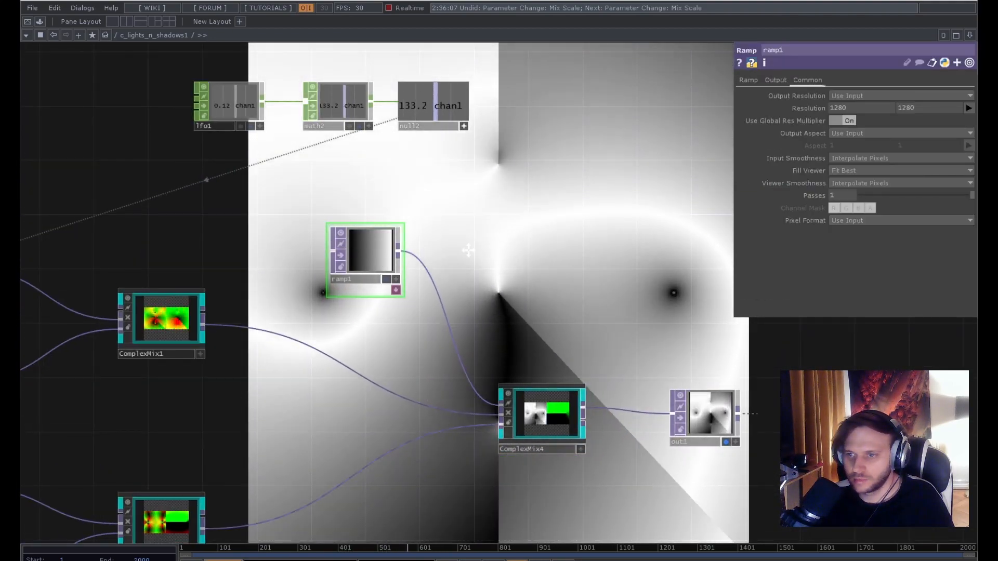
pyautogui.moveTo(458, 237); pyautogui.dragTo(493, 328)
pyautogui.moveTo(418, 345); pyautogui.dragTo(377, 346)
pyautogui.scroll(-3, 490, 363)
pyautogui.moveTo(503, 364); pyautogui.dragTo(507, 267)
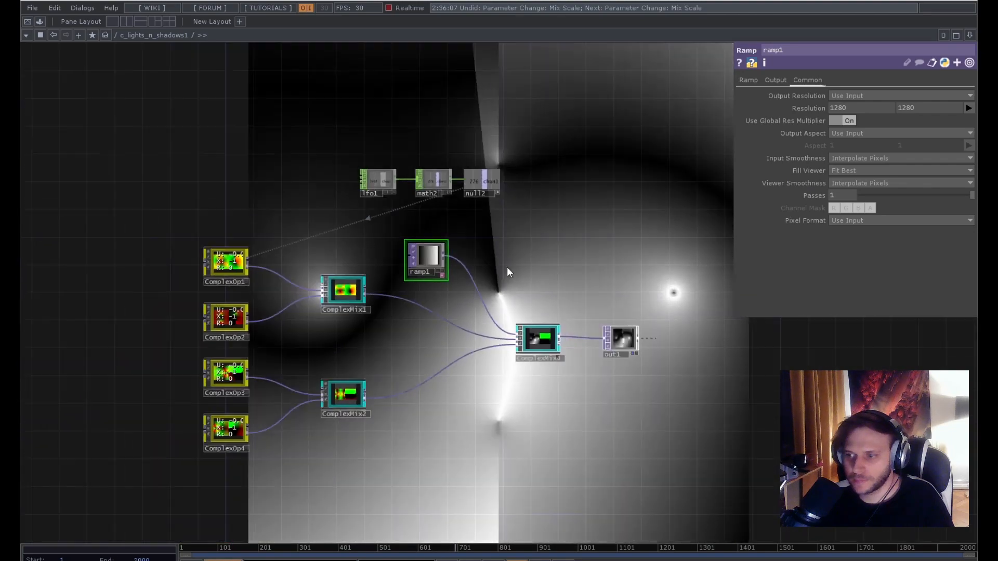
# Inspect the example's ComplexOp1 and expand its Rot parameter to show the expression driving it.
pyautogui.moveTo(262, 306); pyautogui.dragTo(377, 312)
pyautogui.click(343, 273)
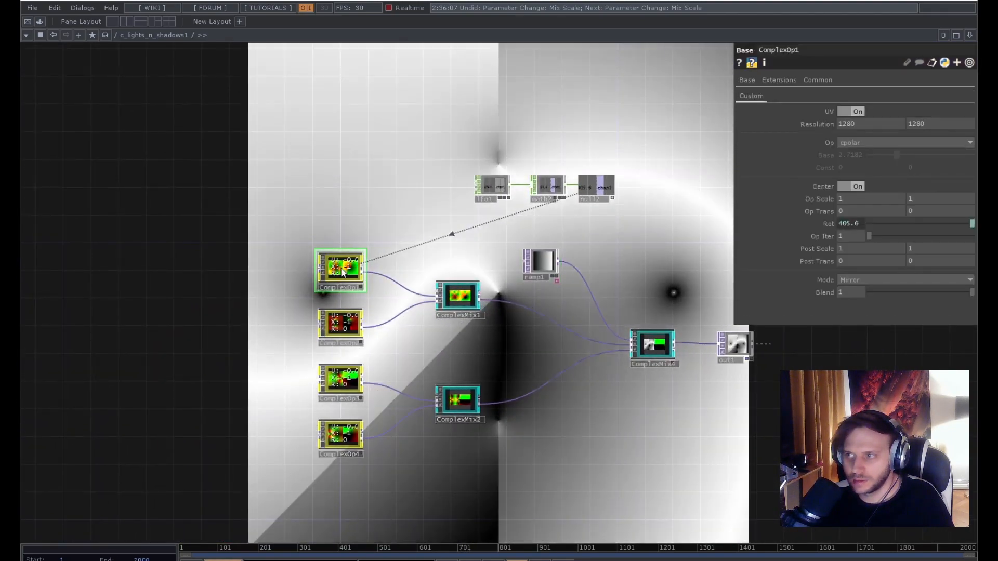
pyautogui.scroll(5, 343, 296)
pyautogui.moveTo(243, 303); pyautogui.dragTo(287, 364)
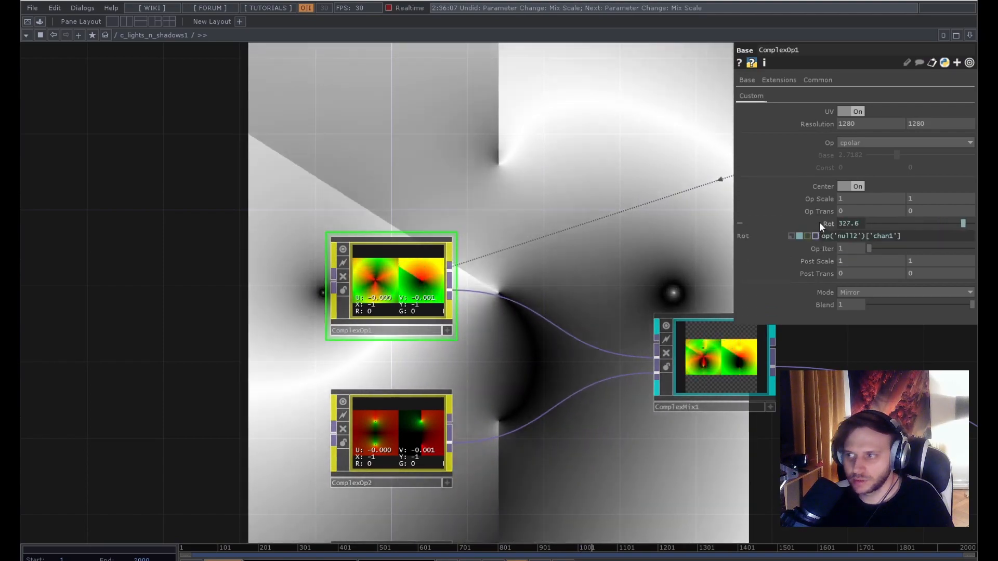
# Review ComplexMix1 and ComplexMix2, and examine the time expression driving ComplexMix4's Mix Trans parameter.
pyautogui.scroll(-5, 355, 243)
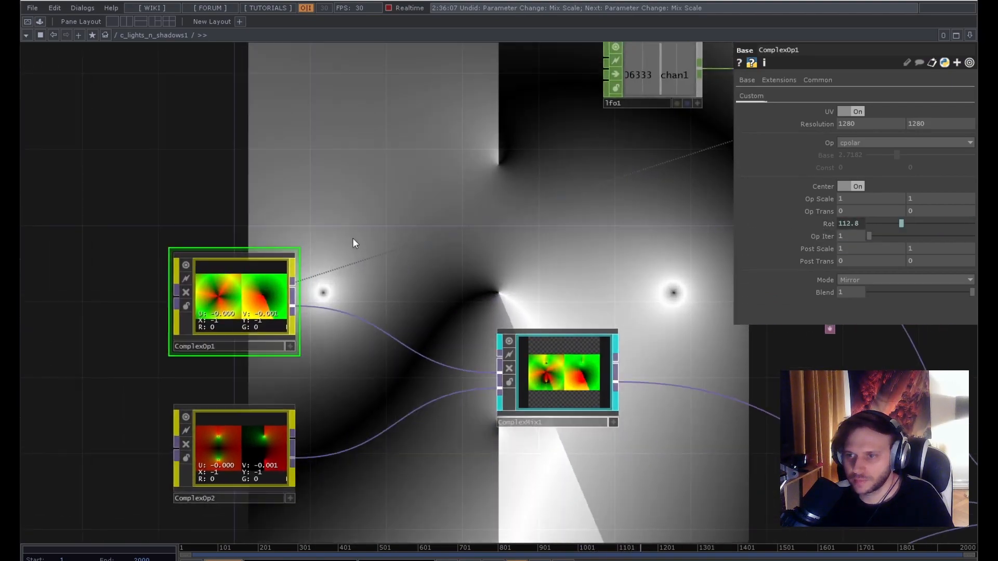
pyautogui.moveTo(381, 372); pyautogui.dragTo(245, 312)
pyautogui.click(301, 226)
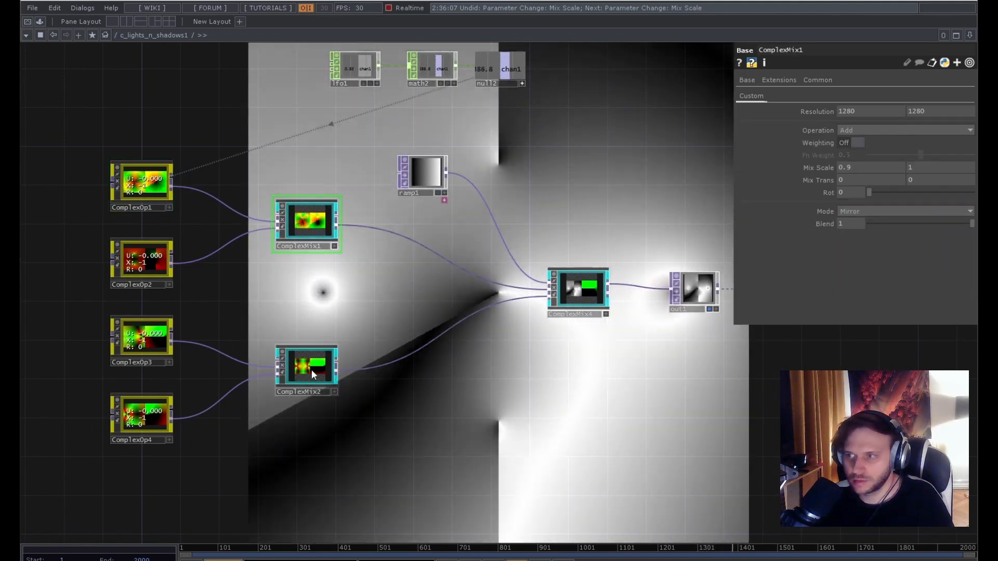
pyautogui.click(312, 369)
pyautogui.click(596, 301)
pyautogui.scroll(4, 640, 329)
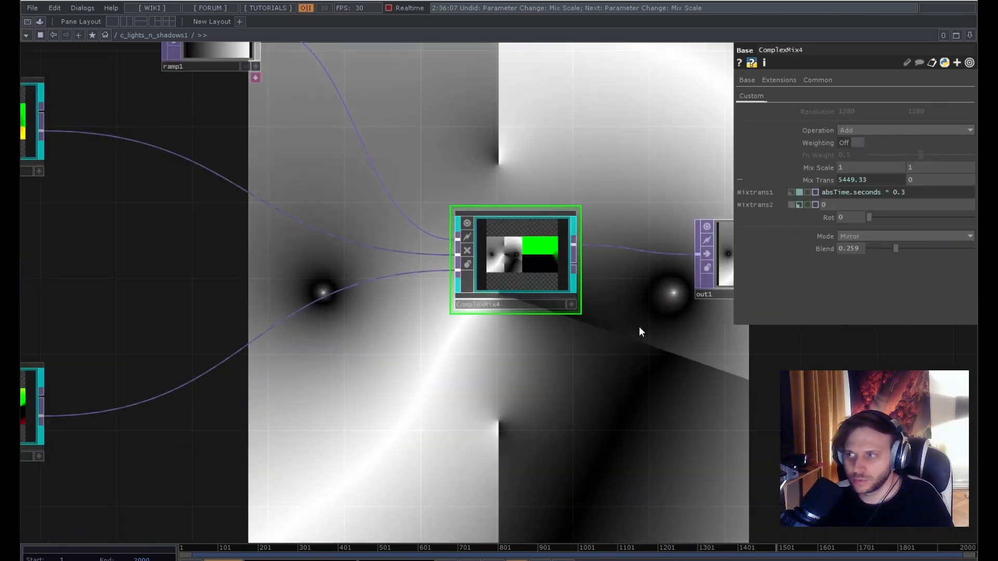
pyautogui.moveTo(639, 328); pyautogui.dragTo(619, 431)
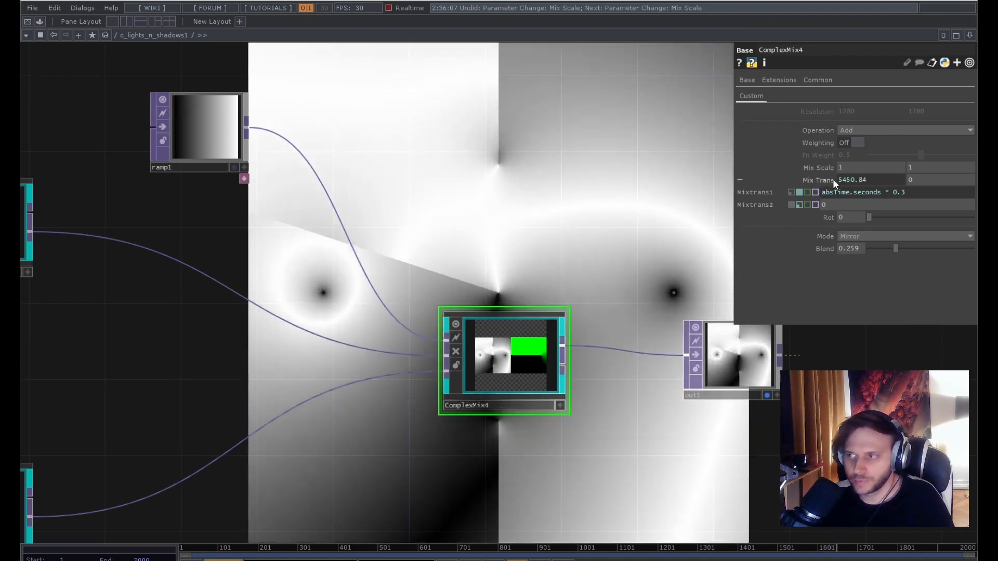
pyautogui.moveTo(815, 179)
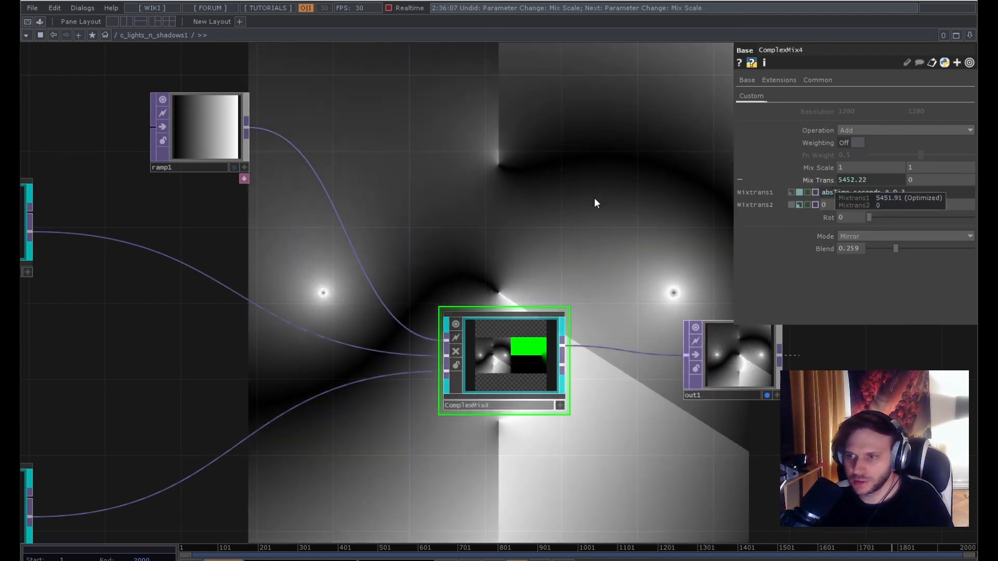
pyautogui.moveTo(471, 220); pyautogui.dragTo(516, 317)
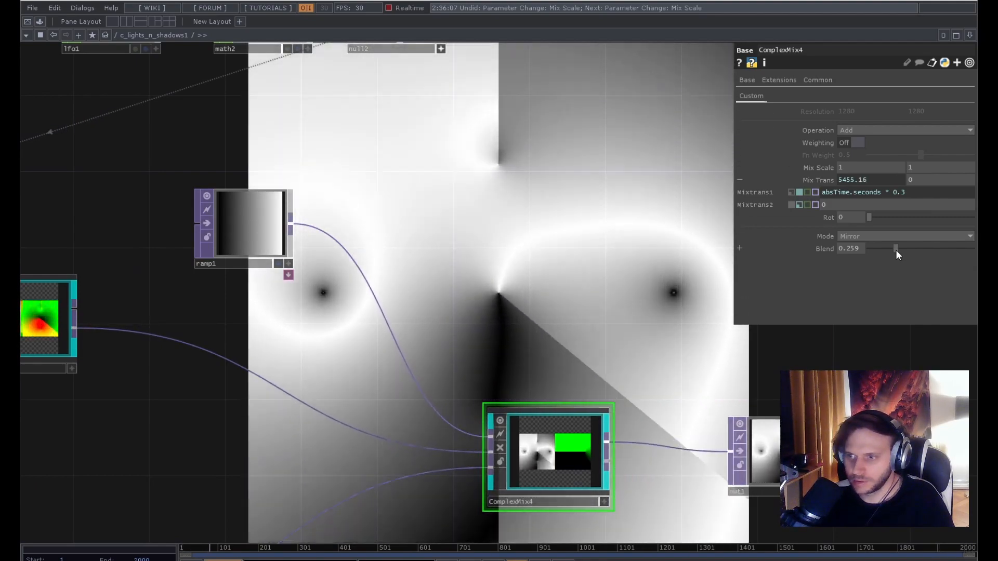
# Try ComplexMix4's Blend at 1, undo that change, and set Blend to 0.407.
pyautogui.moveTo(897, 249); pyautogui.dragTo(973, 249)
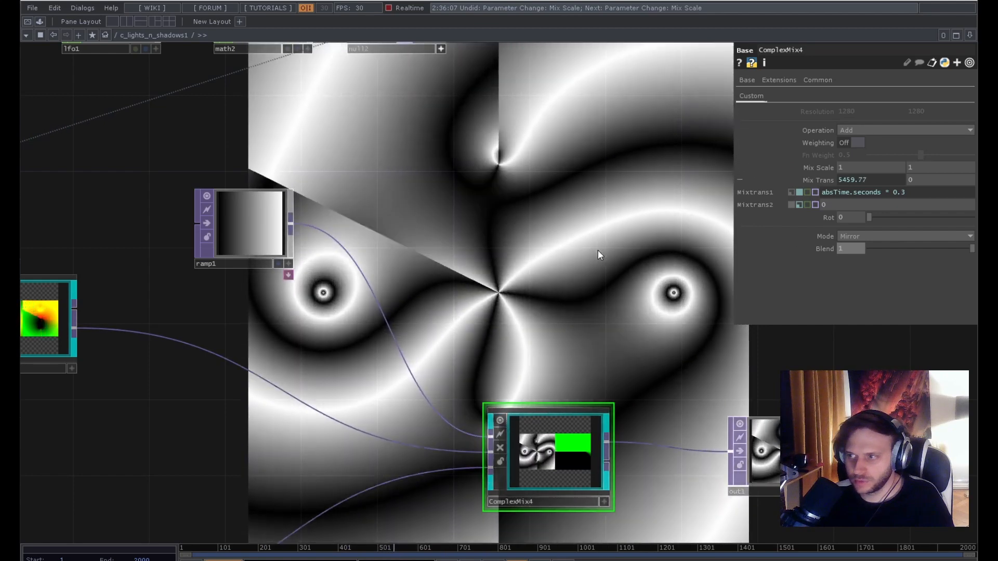
pyautogui.hotkey('ctrl', 'z')
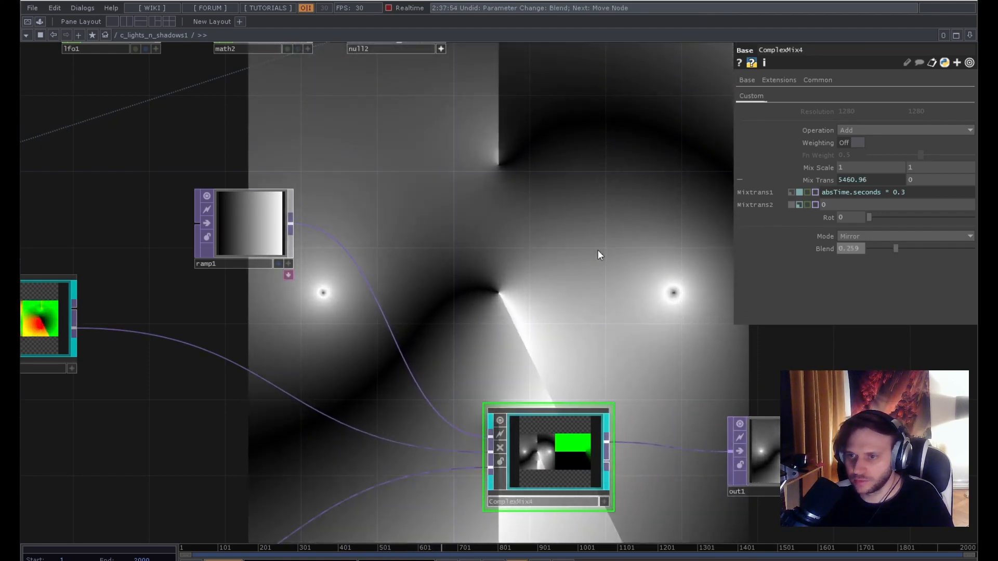
pyautogui.moveTo(567, 267); pyautogui.dragTo(554, 209)
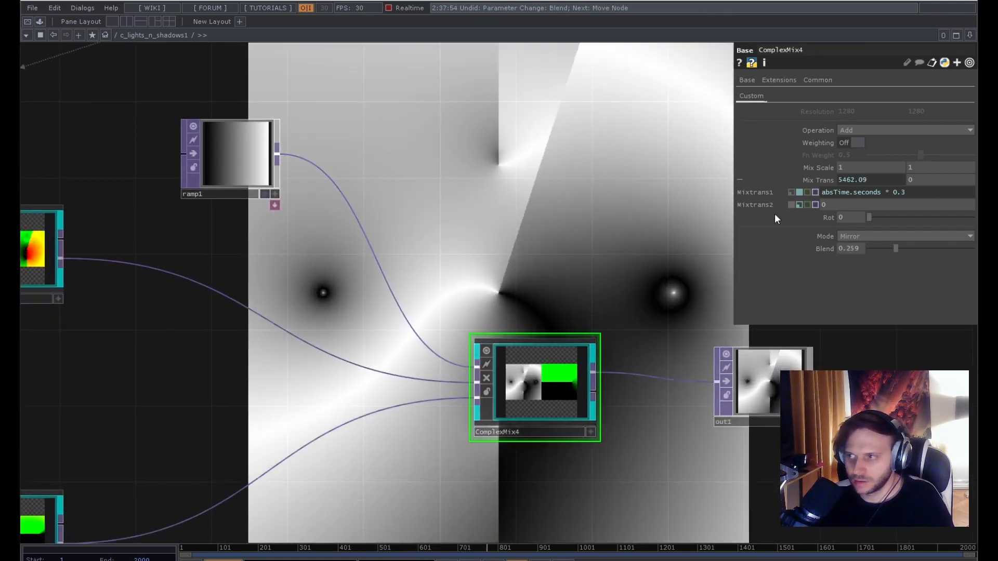
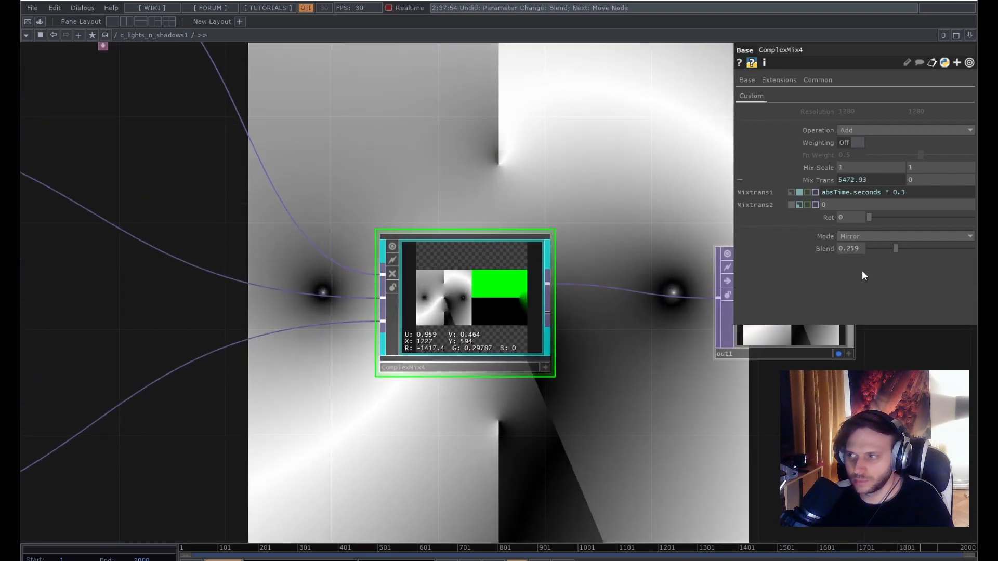
pyautogui.moveTo(895, 249)
pyautogui.mouseDown()
pyautogui.moveTo(936, 247)
pyautogui.moveTo(882, 246)
pyautogui.moveTo(924, 242)
pyautogui.moveTo(913, 243)
pyautogui.mouseUp()
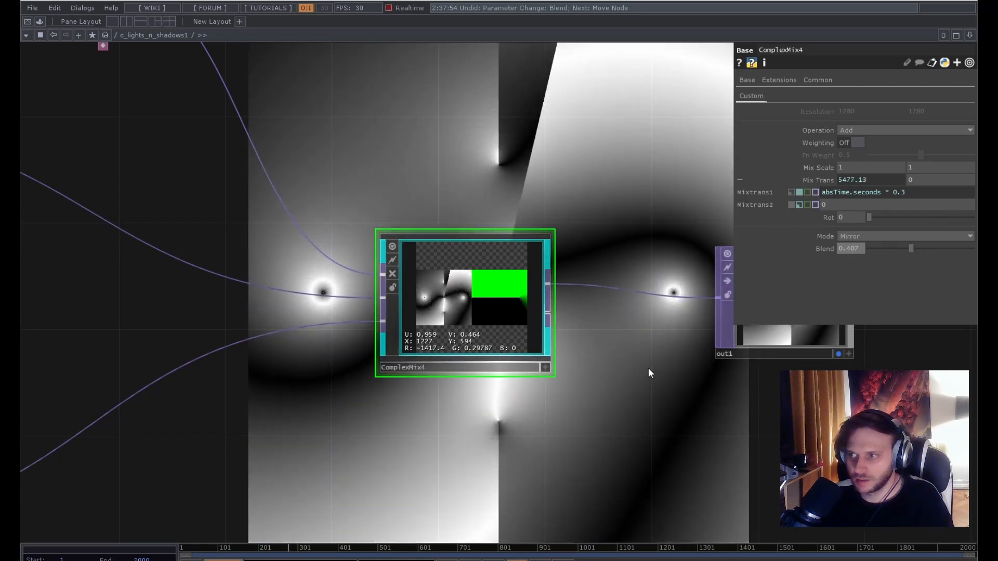
# Leave c_lights_n_shadows1 for the project's root network and go into the c_aerial_layered3 container.
pyautogui.scroll(-3, 551, 424)
pyautogui.scroll(-10, 551, 426)
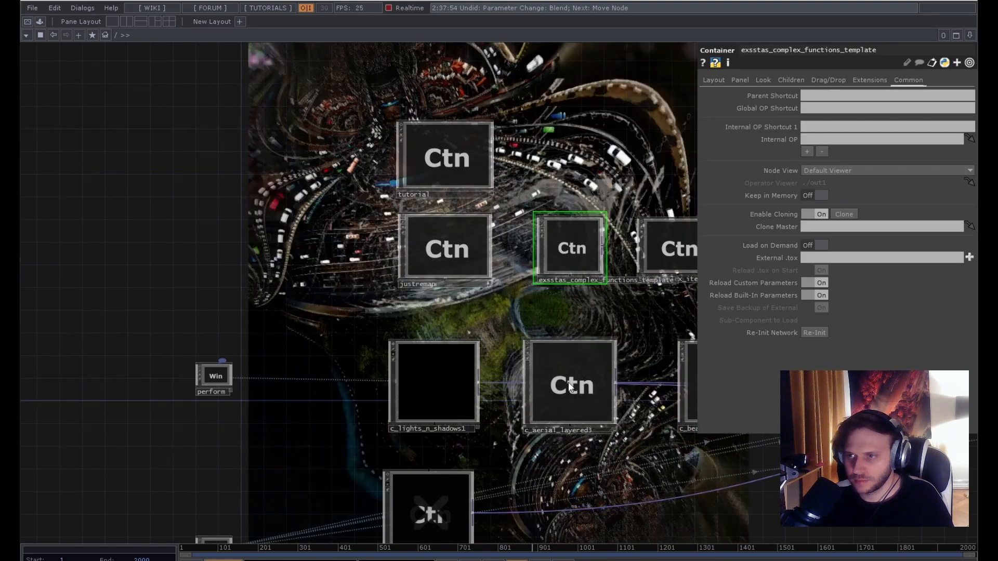
pyautogui.scroll(10, 571, 386)
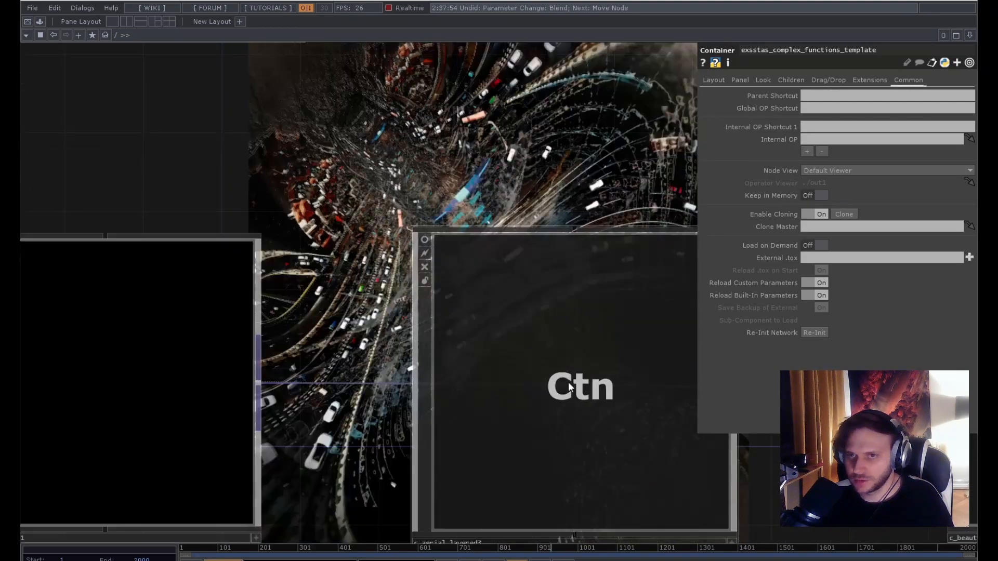
# Go inside the c_aerial_layered3 container's network.
pyautogui.scroll(-5, 569, 387)
pyautogui.scroll(10, 617, 343)
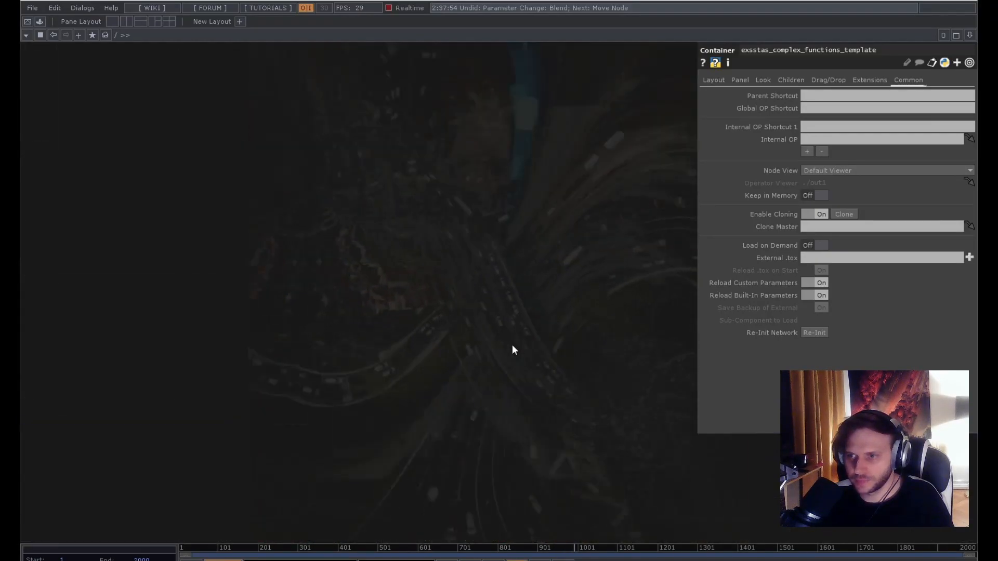
pyautogui.scroll(10, 92, 341)
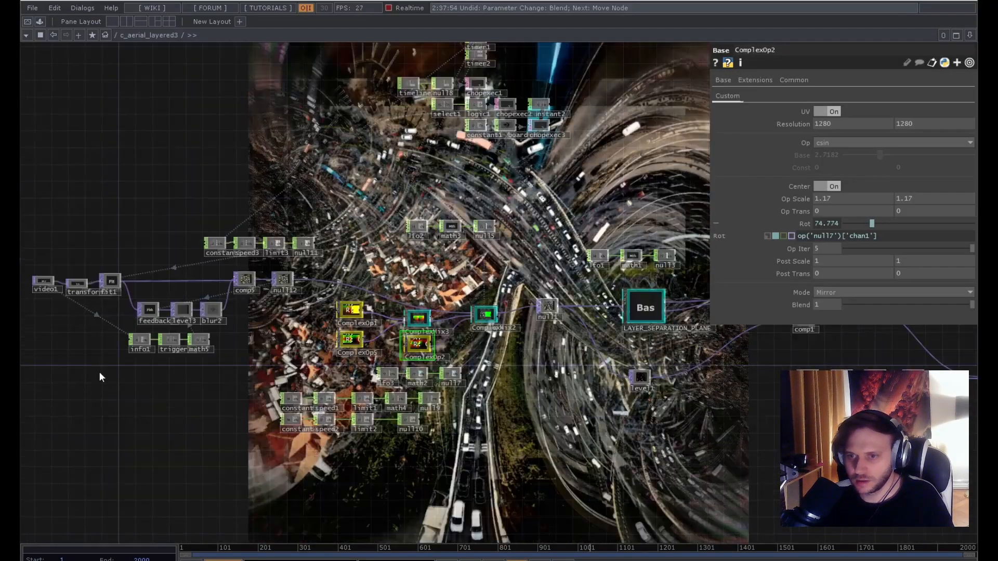
# Preview the aerial traffic footage in the video1 node, then switch that node's viewer off.
pyautogui.scroll(8, 204, 313)
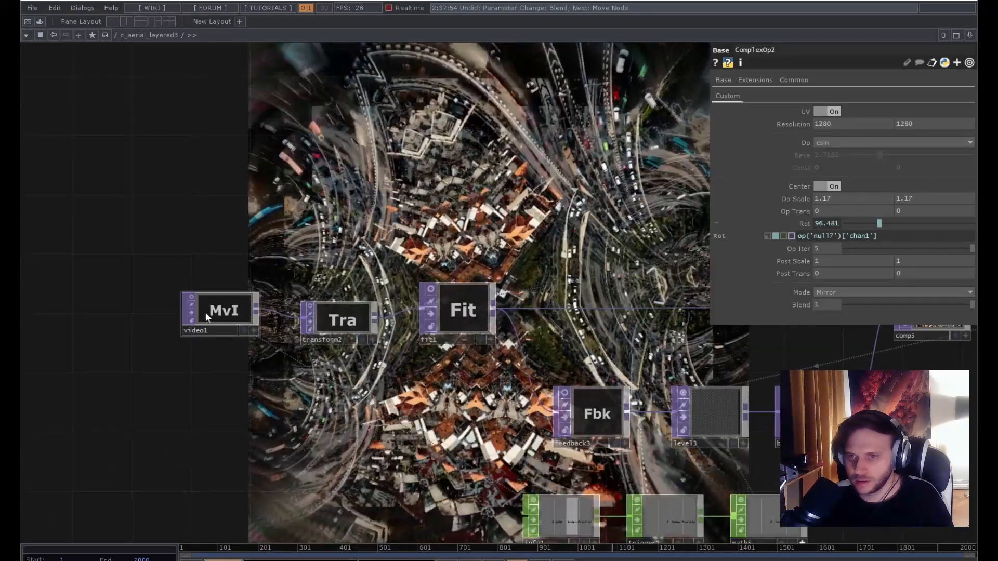
pyautogui.scroll(10, 208, 298)
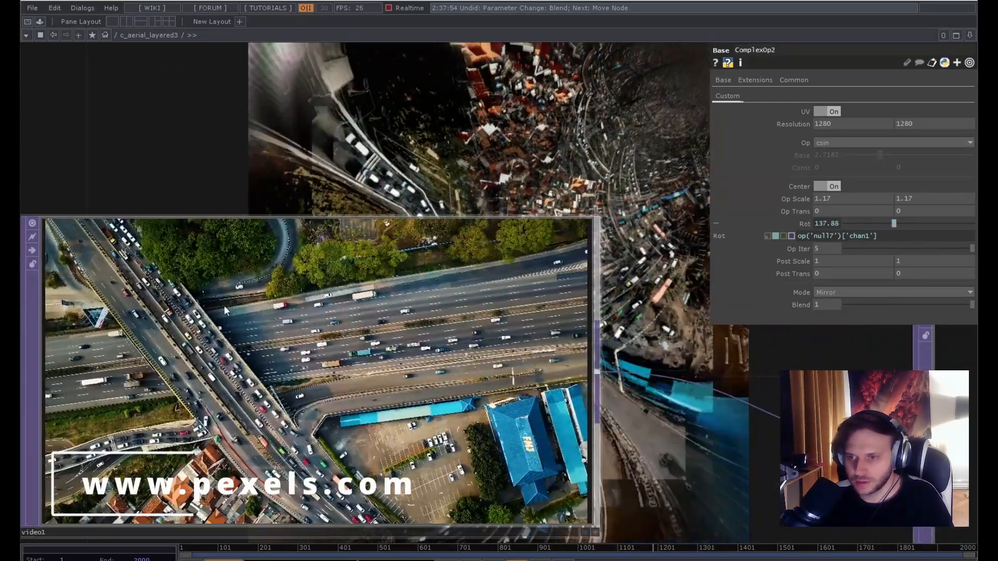
pyautogui.moveTo(329, 170); pyautogui.dragTo(456, 111)
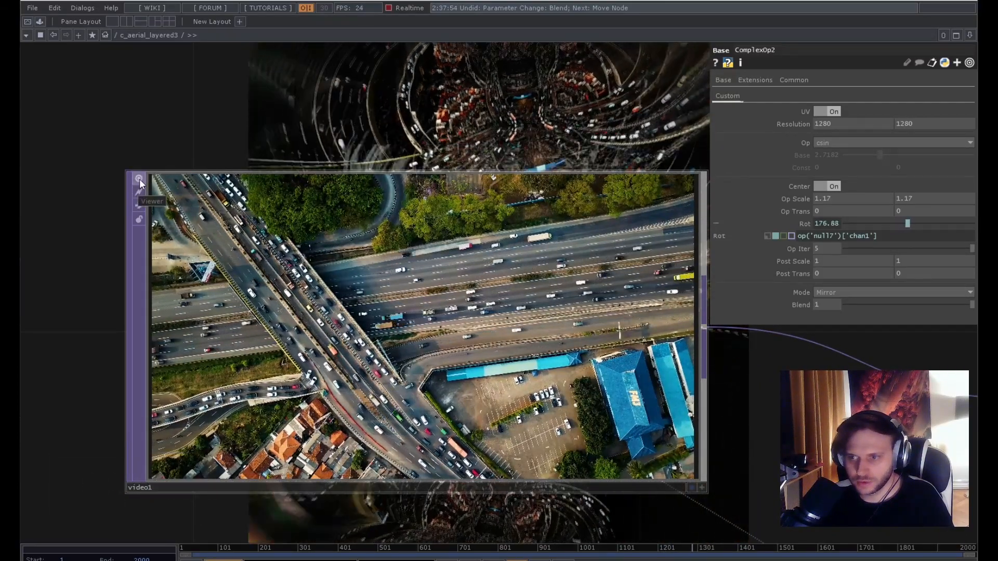
pyautogui.click(139, 180)
pyautogui.moveTo(382, 117); pyautogui.dragTo(143, 186)
pyautogui.scroll(-5, 442, 161)
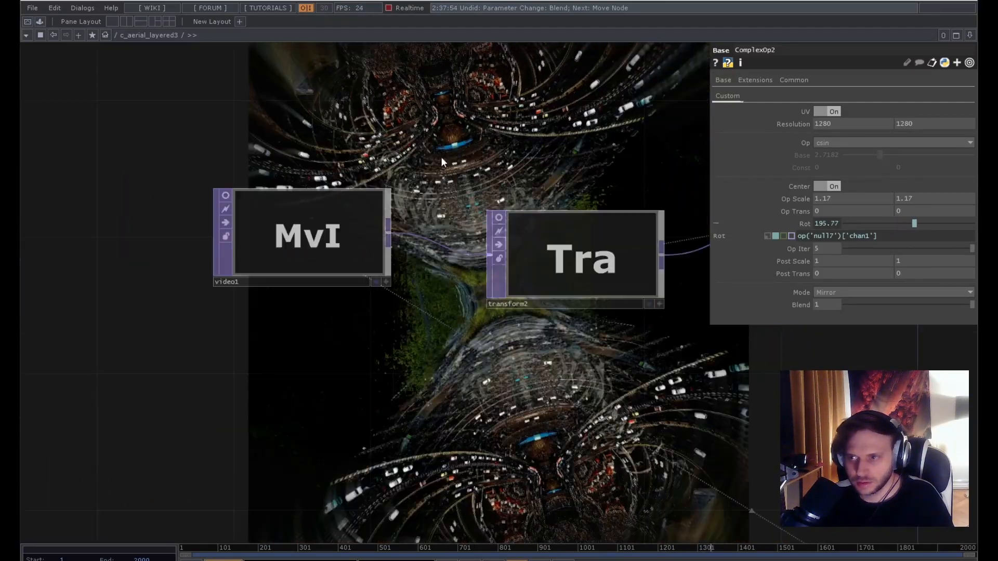
# Follow the chain from video1 to the complex operators and examine the parameters of ComplexOp1, ComplexOp5, ComplexOp2 and ComplexMix3.
pyautogui.moveTo(511, 130); pyautogui.dragTo(288, 222)
pyautogui.scroll(-4, 359, 205)
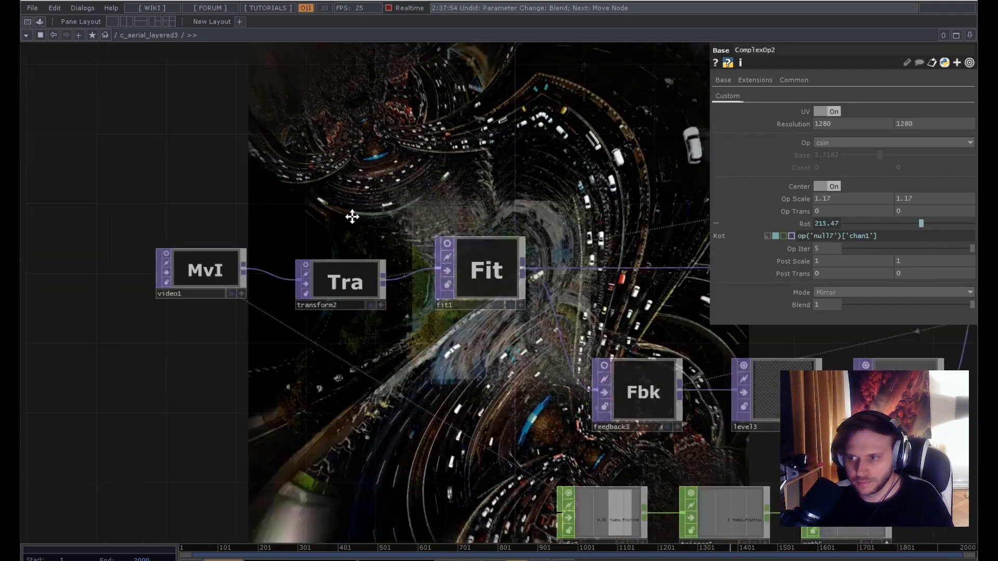
pyautogui.moveTo(353, 217); pyautogui.dragTo(255, 257)
pyautogui.moveTo(664, 349); pyautogui.dragTo(240, 310)
pyautogui.scroll(-4, 237, 312)
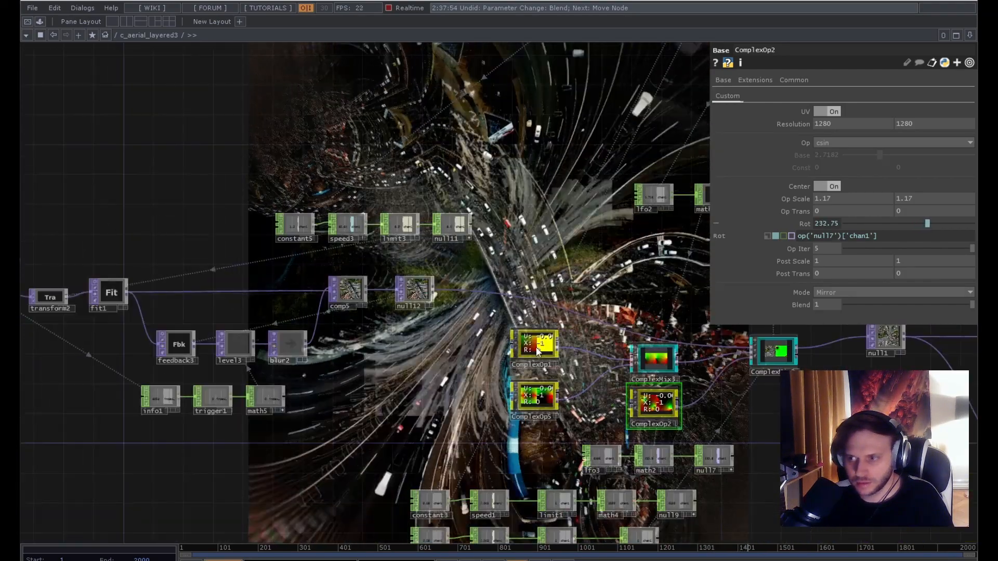
pyautogui.scroll(5, 360, 337)
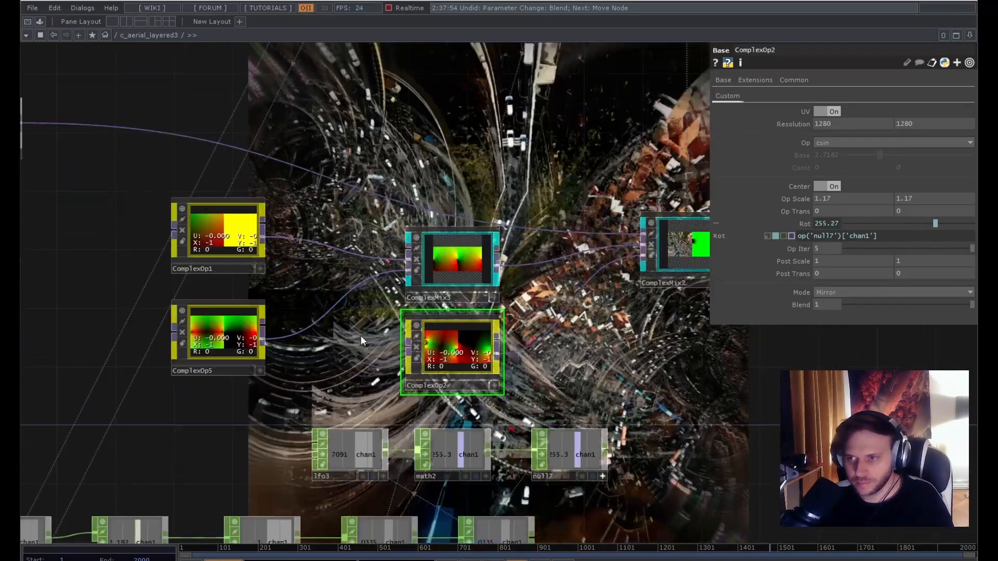
pyautogui.click(225, 238)
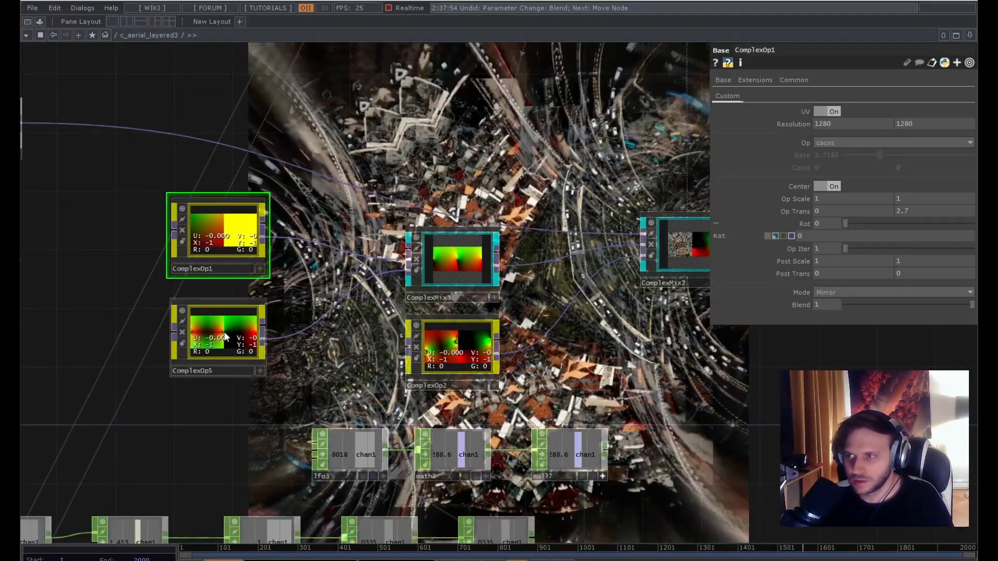
pyautogui.click(224, 337)
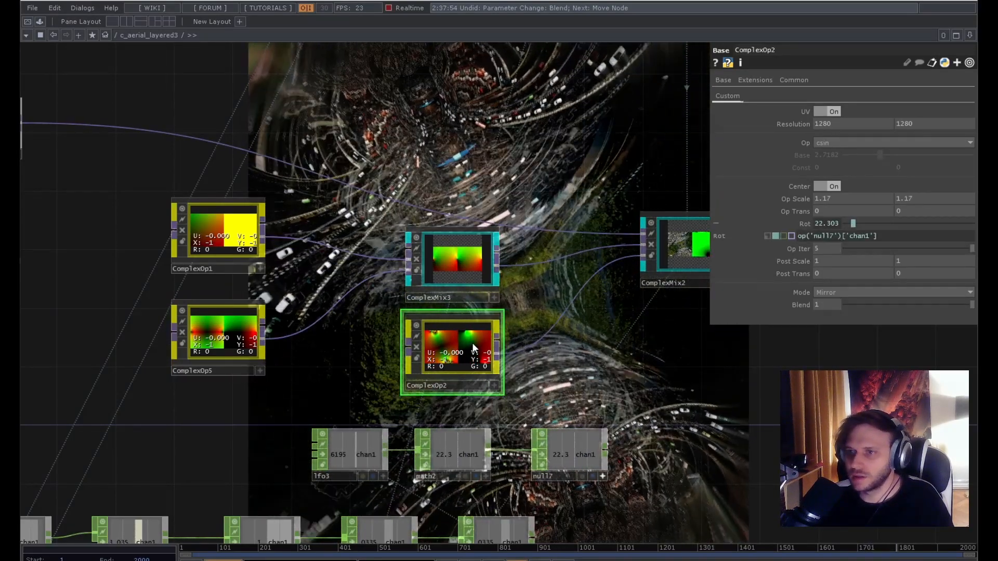
pyautogui.moveTo(537, 138); pyautogui.dragTo(458, 210)
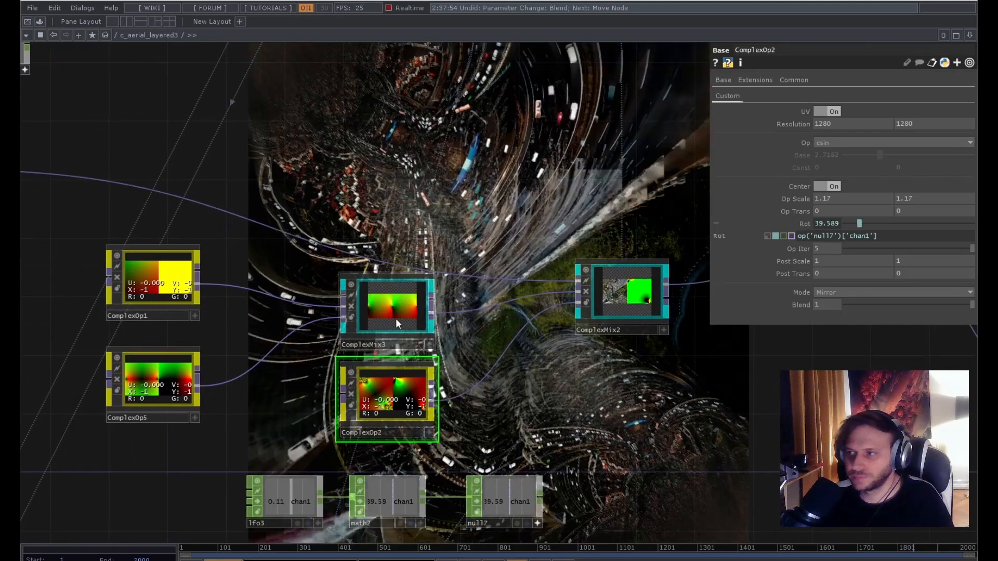
pyautogui.click(395, 318)
# Lower the Fn Weight of ComplexMix2 to 0 and return it to 1.
pyautogui.click(628, 301)
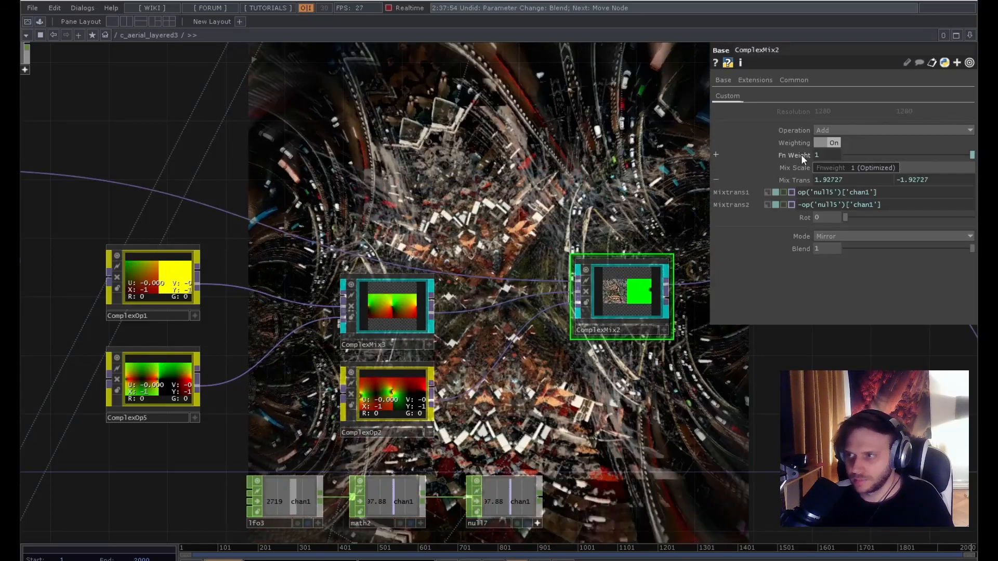
pyautogui.click(800, 155)
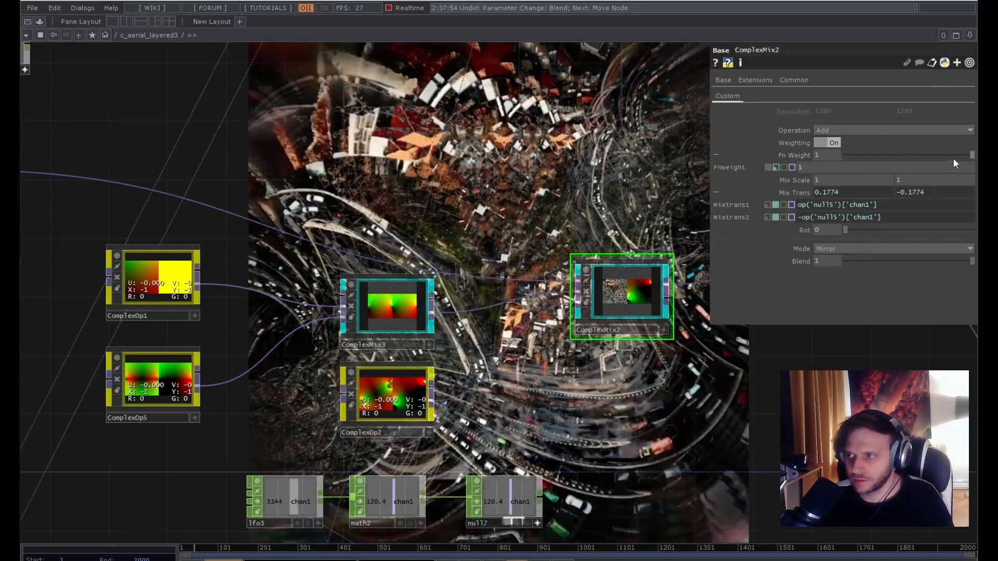
pyautogui.moveTo(956, 155); pyautogui.dragTo(810, 157)
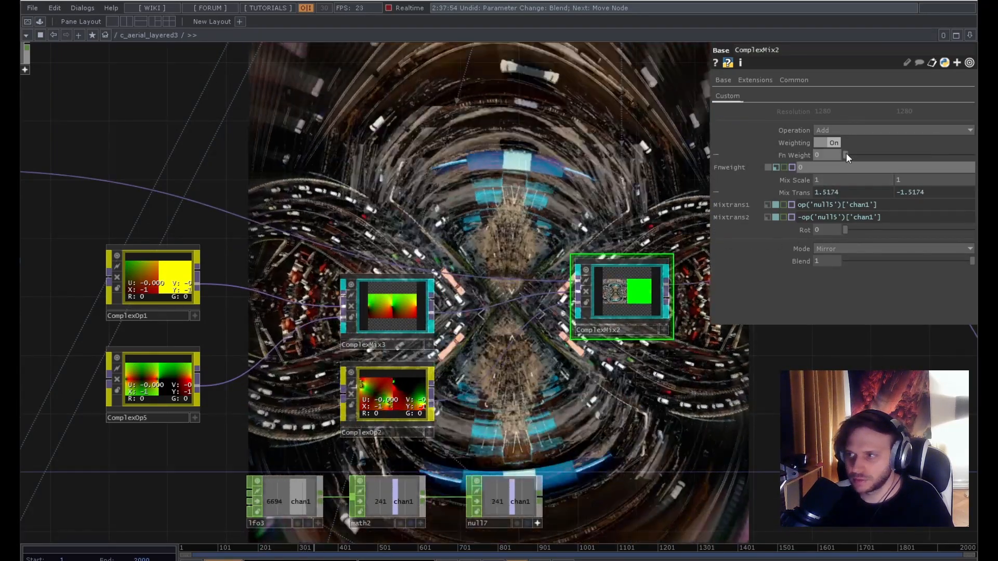
pyautogui.moveTo(846, 153); pyautogui.dragTo(963, 154)
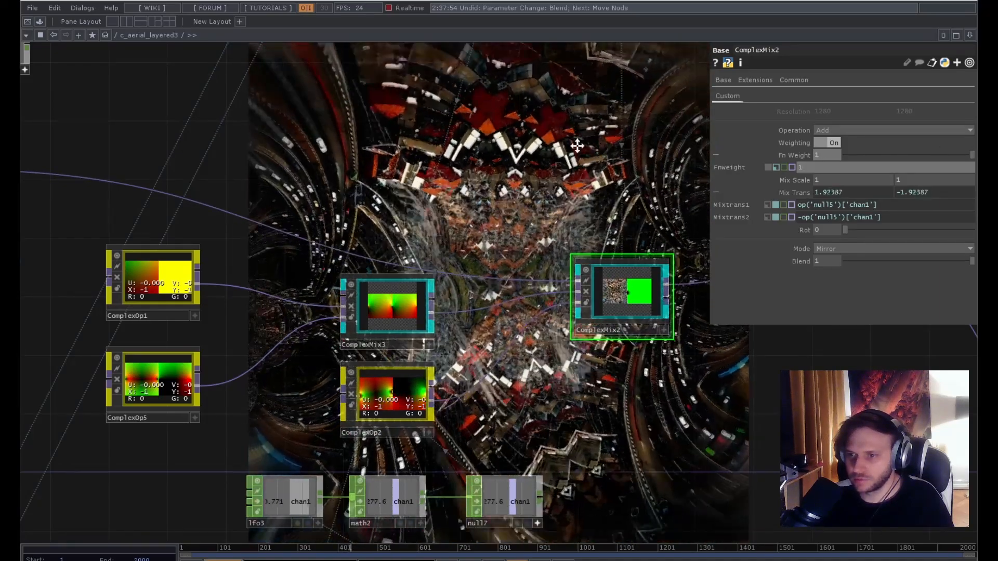
# Set the Softness of LAYER_SEPARATION_PLANE to 0 and toggle its Order option on and back off.
pyautogui.scroll(-5, 519, 155)
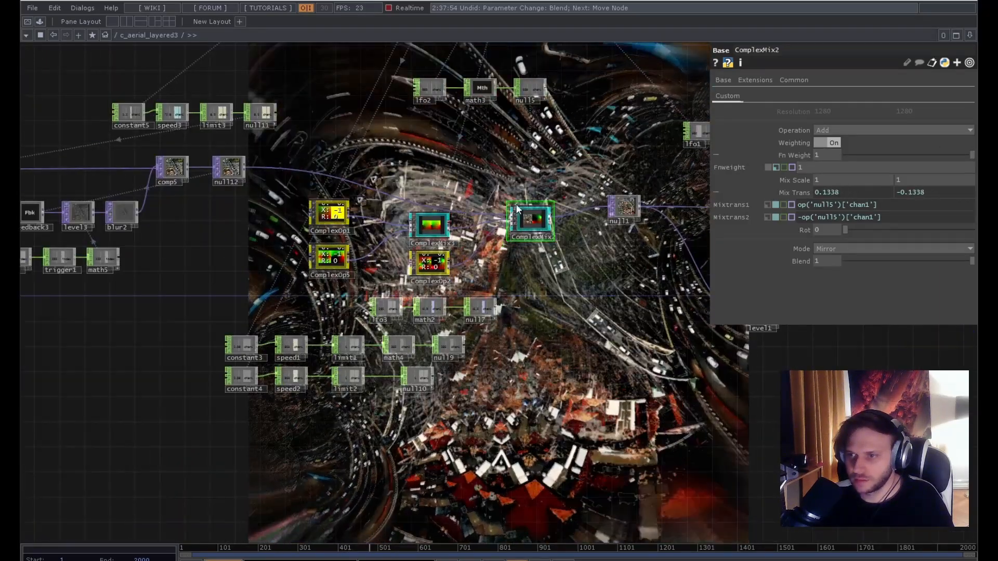
pyautogui.moveTo(537, 296); pyautogui.dragTo(338, 373)
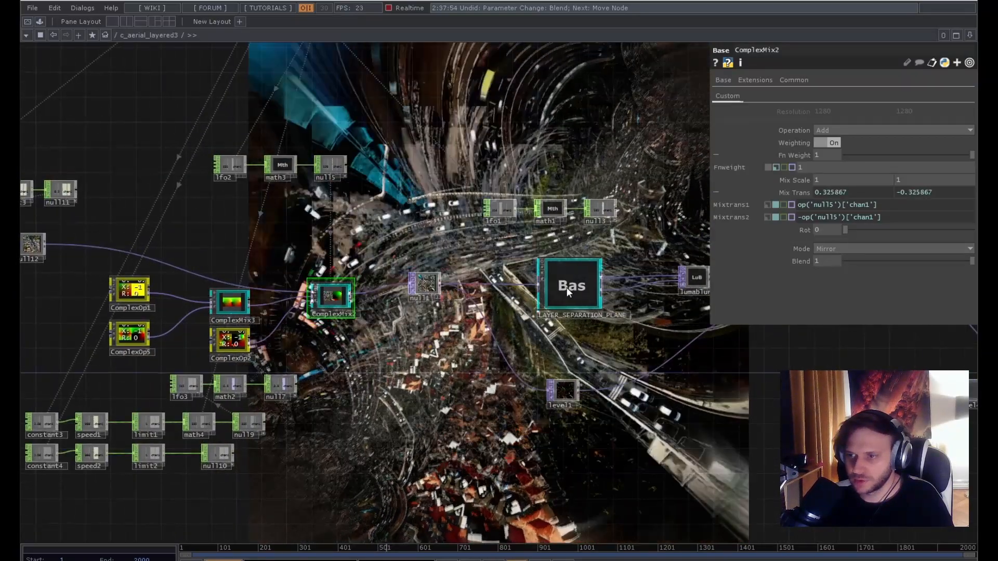
pyautogui.click(567, 288)
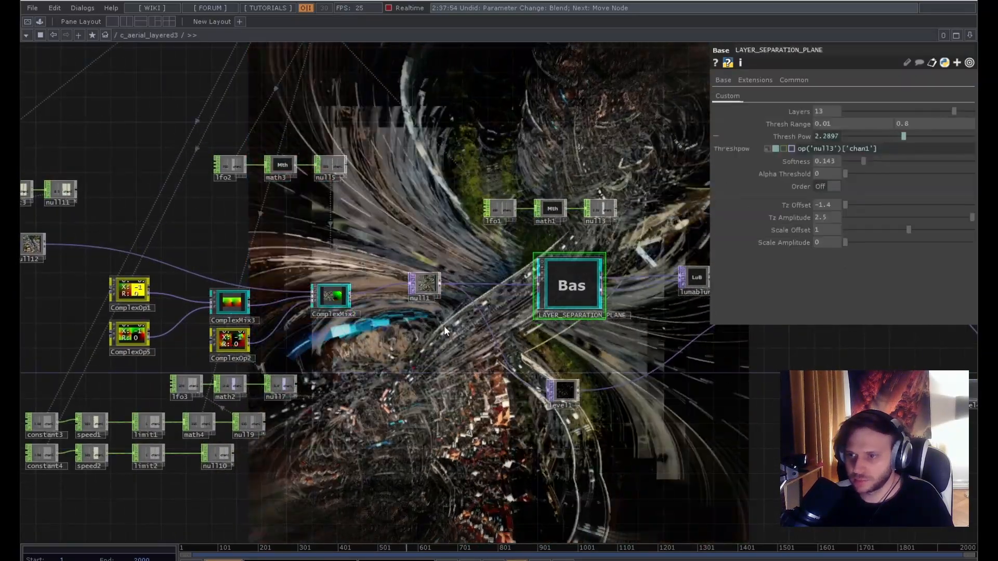
pyautogui.moveTo(444, 325); pyautogui.dragTo(513, 388)
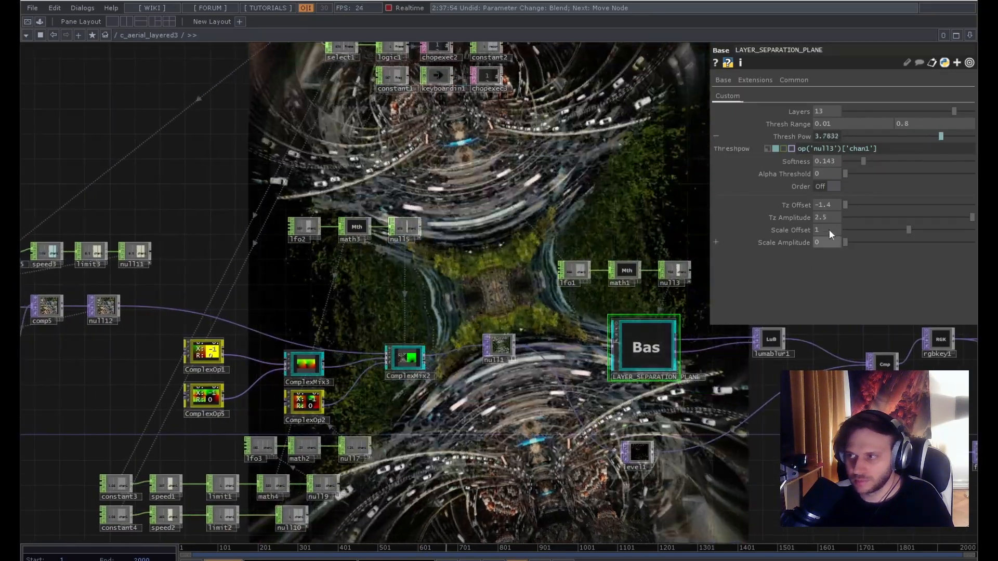
pyautogui.moveTo(863, 160); pyautogui.dragTo(834, 164)
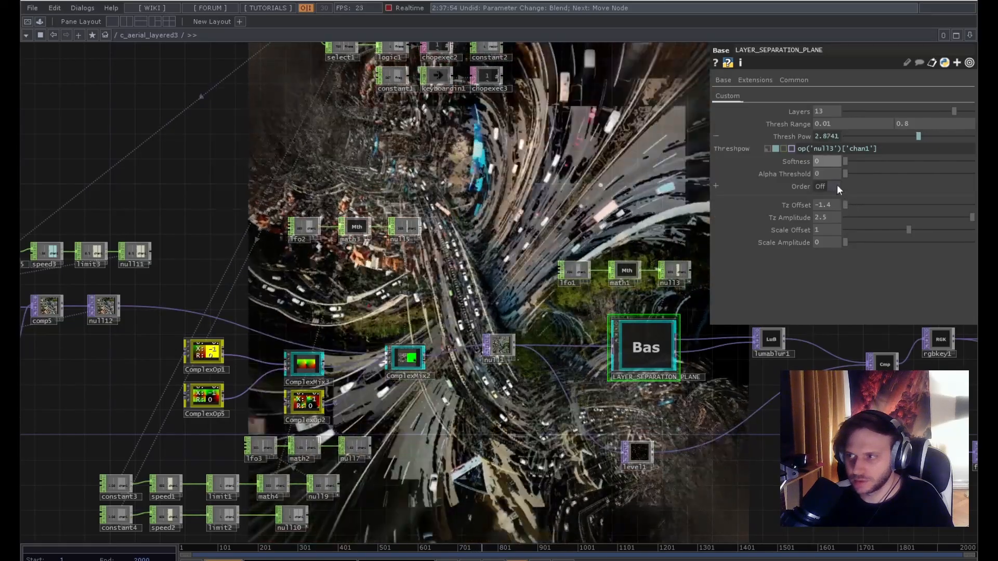
pyautogui.click(831, 185)
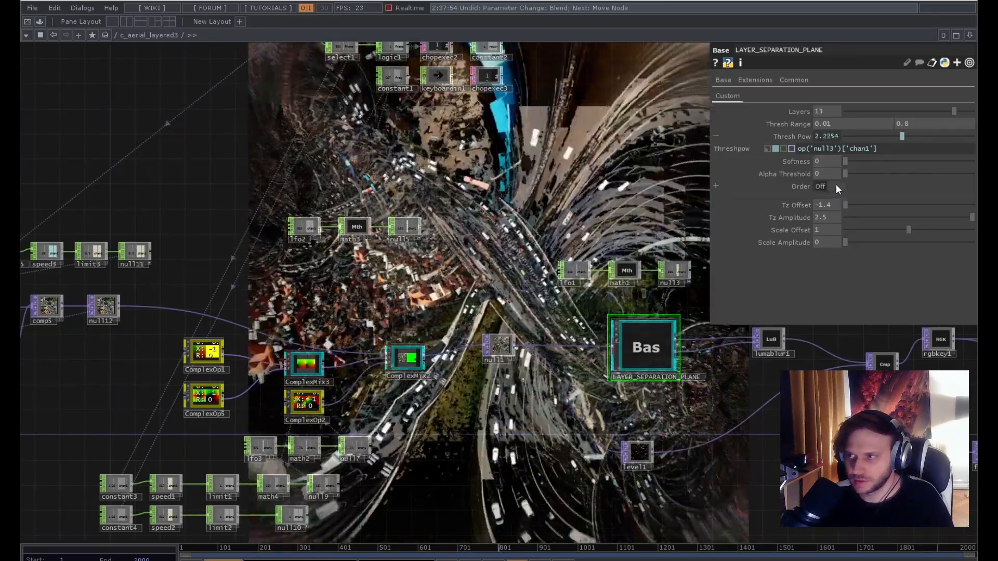
pyautogui.click(835, 185)
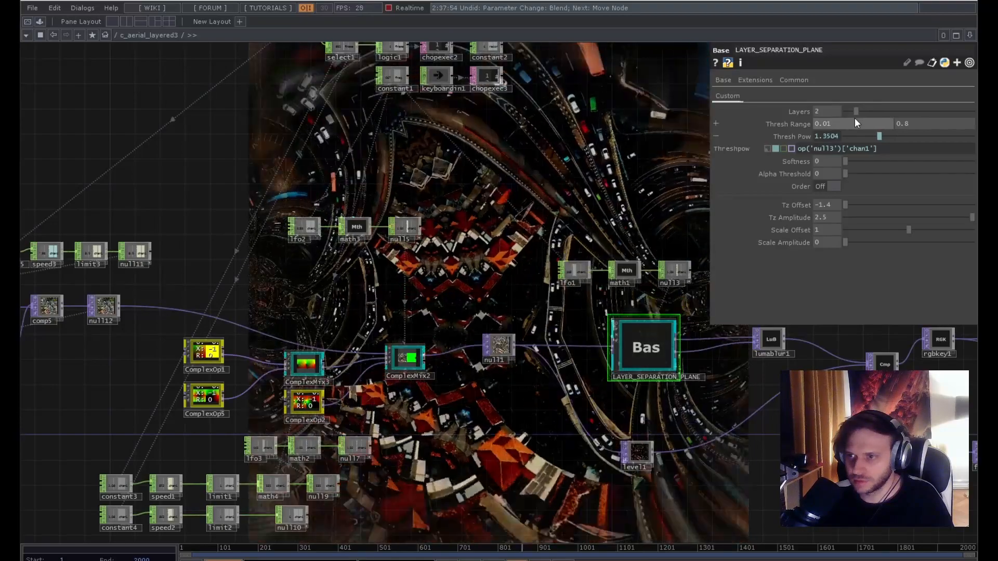
# Set the Layers of LAYER_SEPARATION_PLANE to 15 and try a lower Scale Offset.
pyautogui.moveTo(856, 112); pyautogui.dragTo(961, 111)
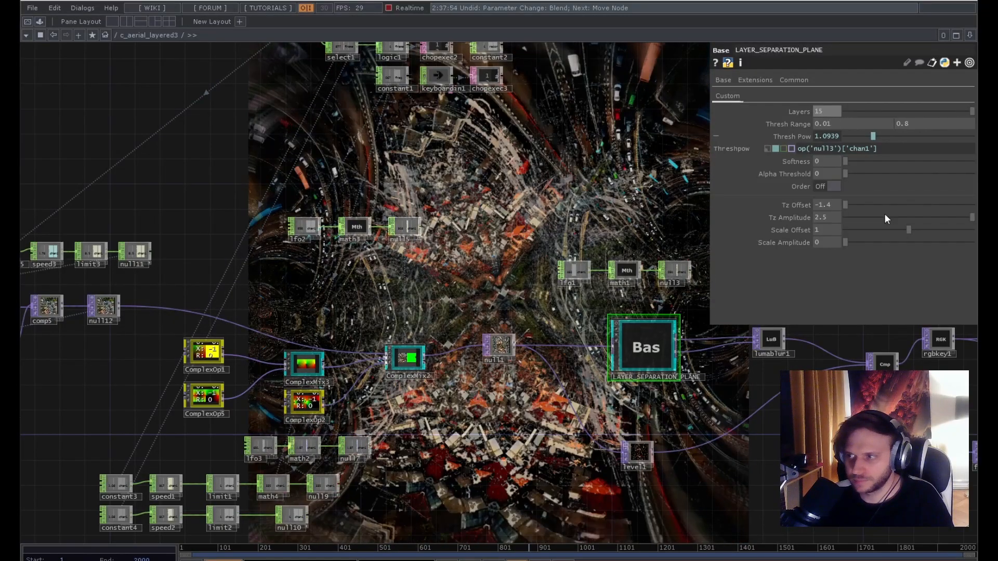
pyautogui.moveTo(831, 226); pyautogui.dragTo(803, 214)
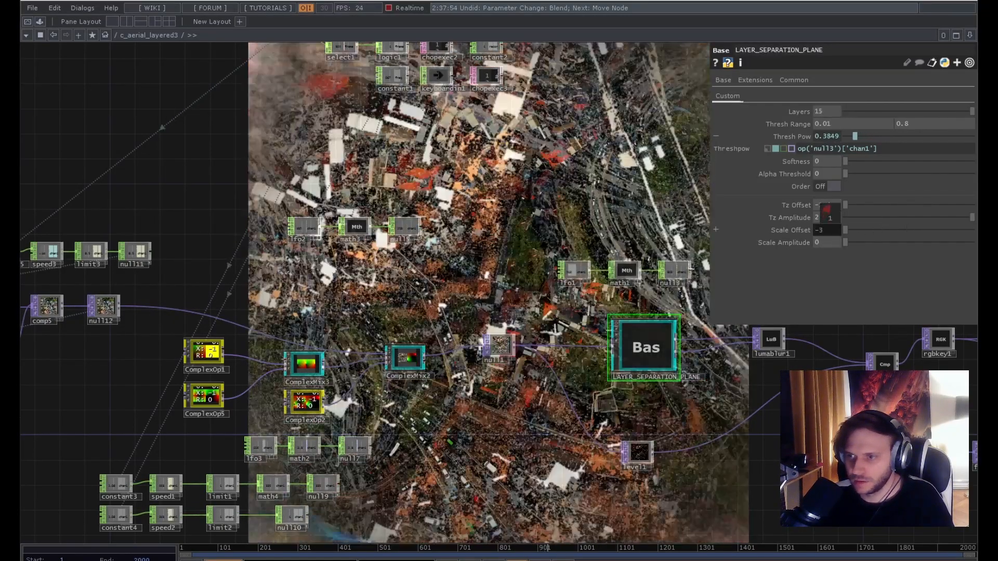
# Return to the root network and turn off cooking for the c_aerial_layered3 and c_beautfraktal4 containers.
pyautogui.scroll(-5, 556, 273)
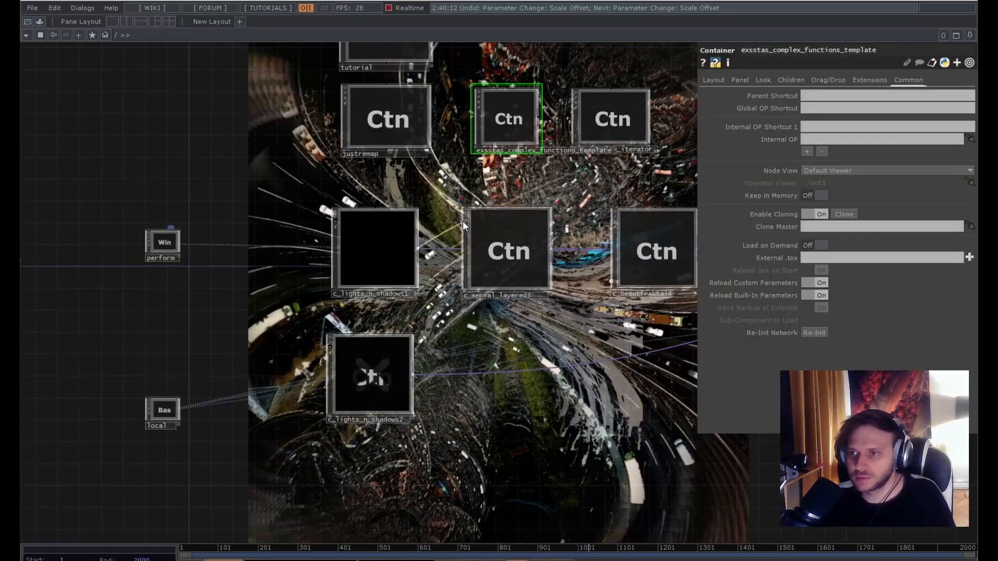
pyautogui.click(464, 220)
pyautogui.moveTo(548, 317); pyautogui.dragTo(396, 351)
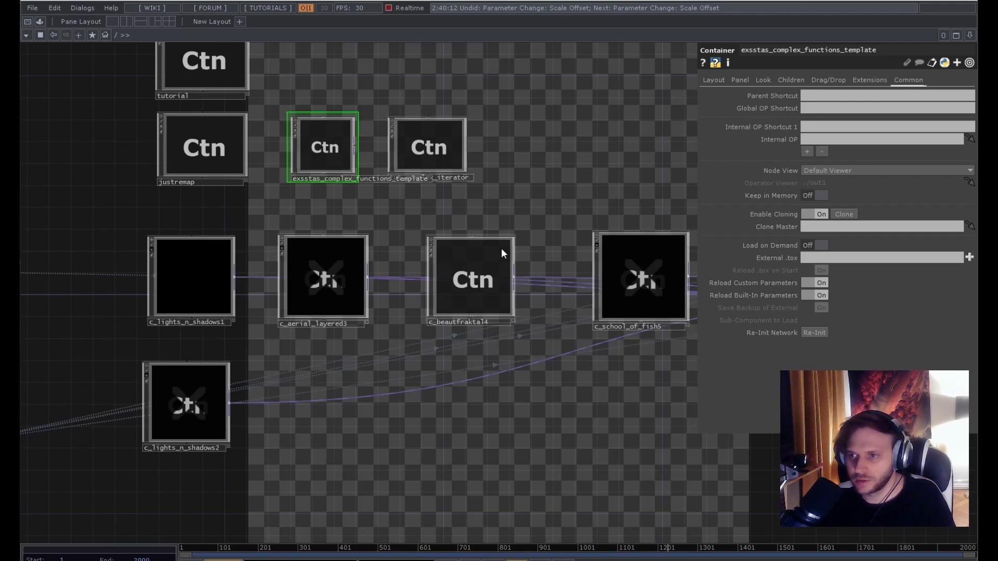
pyautogui.click(433, 249)
pyautogui.moveTo(546, 248); pyautogui.dragTo(362, 267)
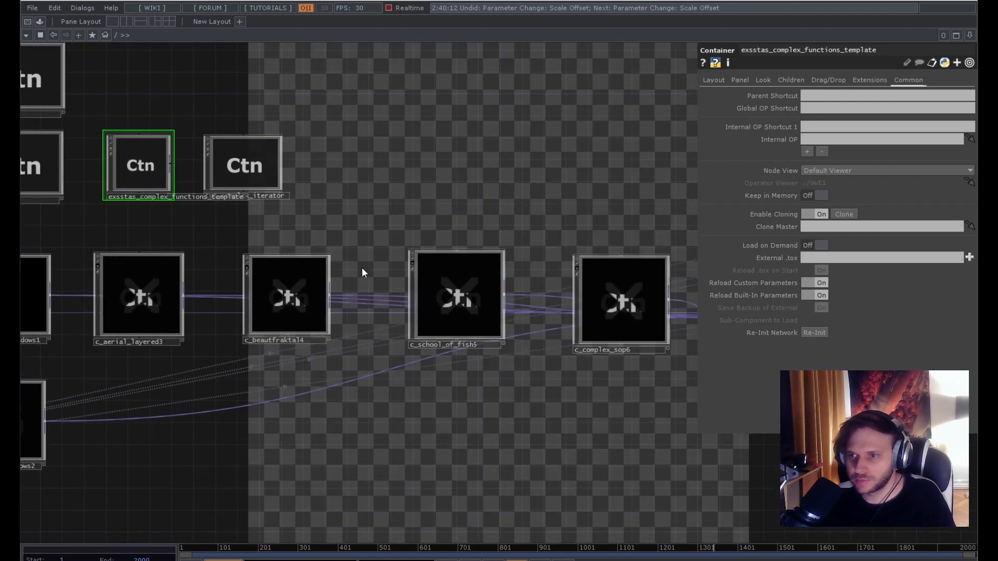
# Turn on cooking for the c_school_of_fish5 container and go inside its network.
pyautogui.scroll(4, 416, 268)
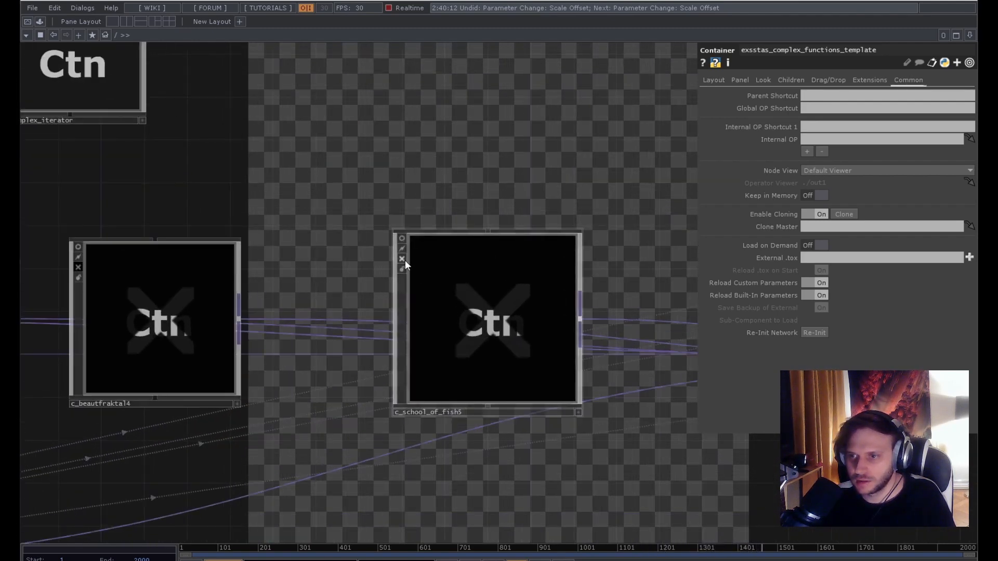
pyautogui.click(403, 260)
pyautogui.scroll(2, 470, 301)
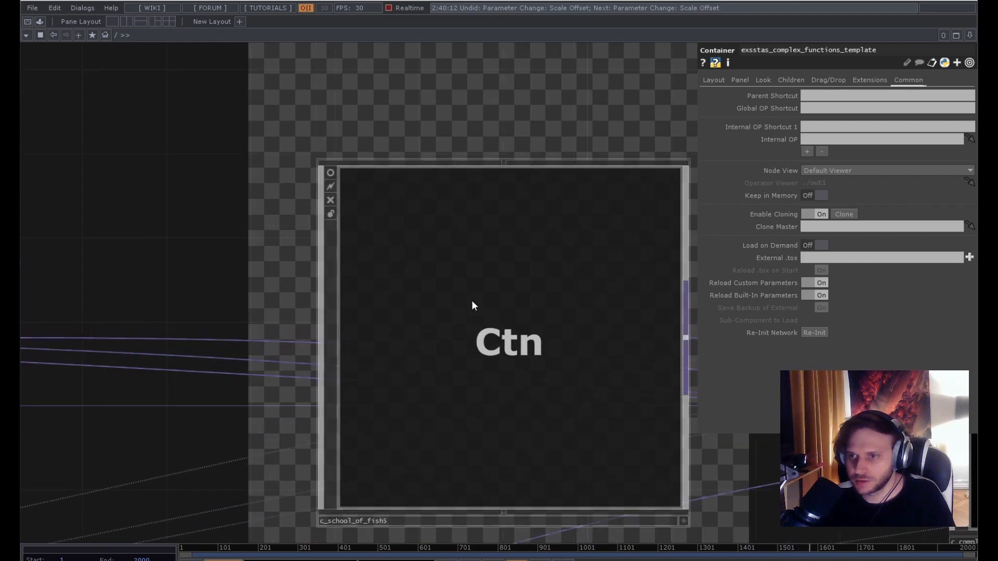
pyautogui.scroll(5, 472, 301)
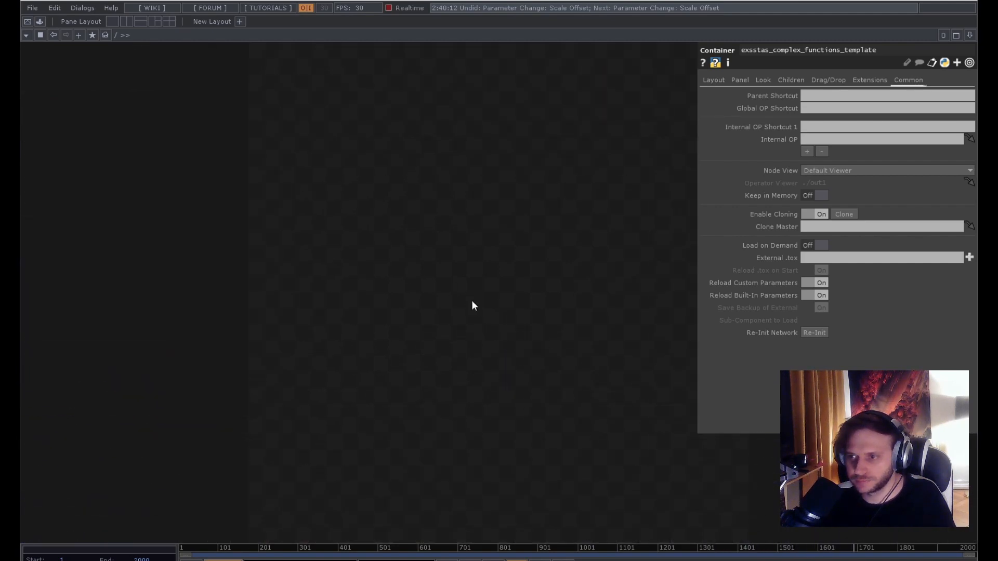
pyautogui.scroll(2, 472, 301)
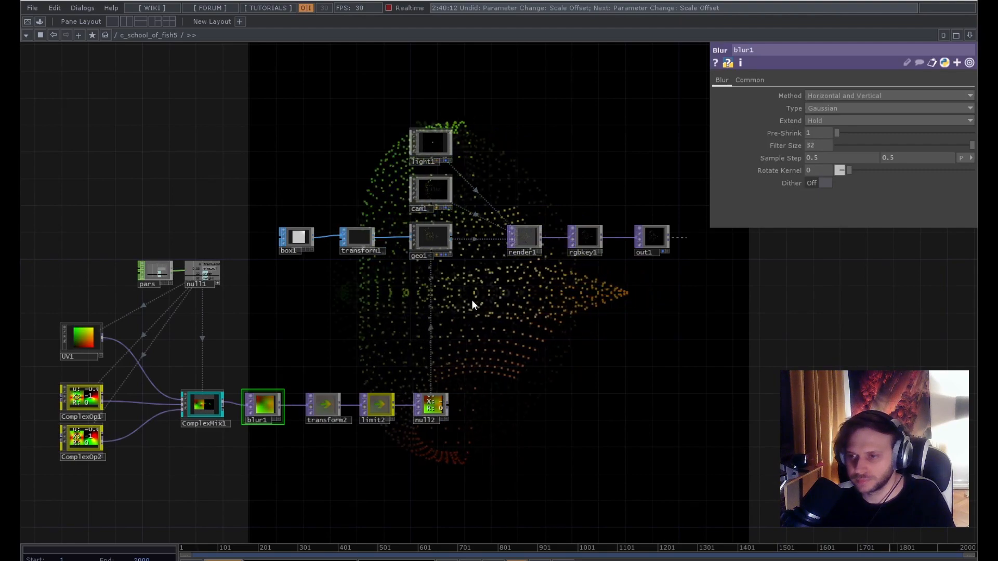
# Inspect the complex operator chain in the fish network and show the parameters of ComplexOp1.
pyautogui.moveTo(380, 301); pyautogui.dragTo(464, 299)
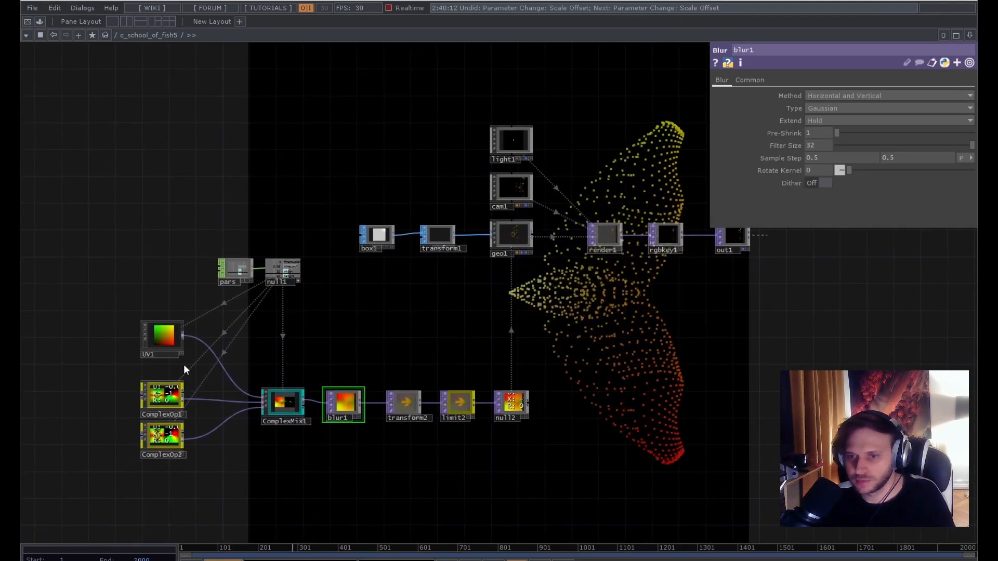
pyautogui.moveTo(112, 382); pyautogui.dragTo(174, 333)
pyautogui.scroll(2, 175, 330)
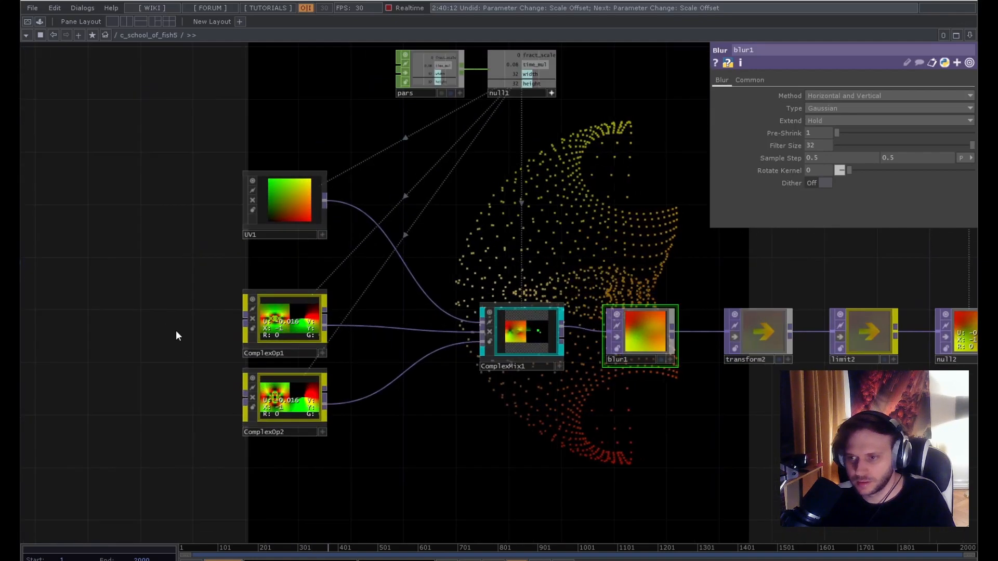
pyautogui.click(284, 323)
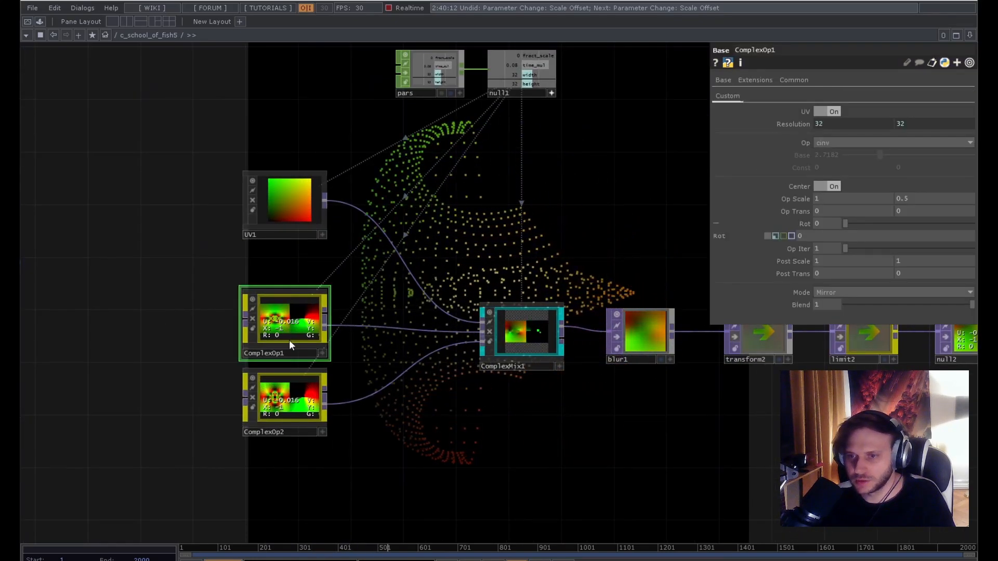
# Review the parameters of ComplexOp2 and ComplexMix1, including the time-driven Mix Trans expression and the mix preview.
pyautogui.click(301, 398)
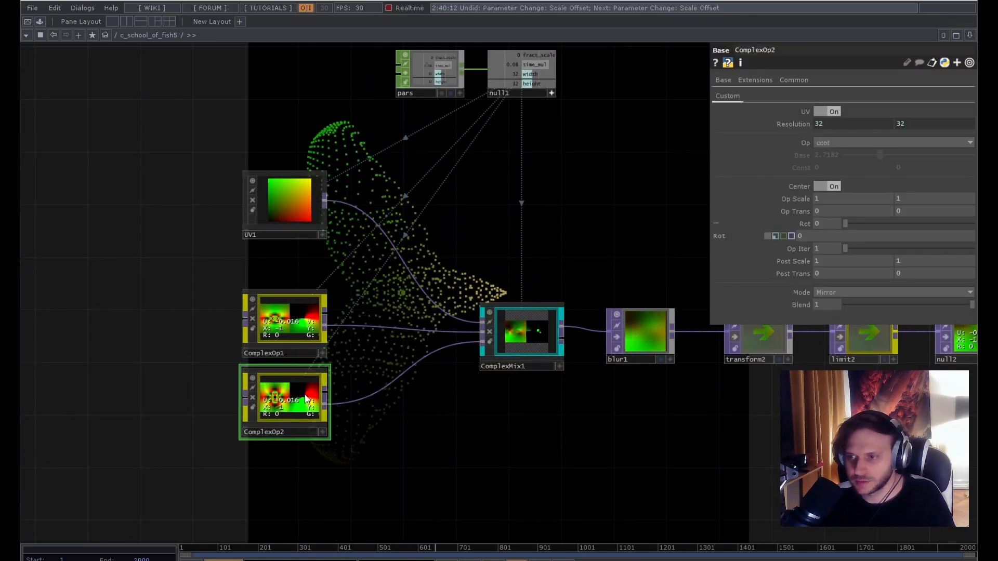
pyautogui.moveTo(471, 435); pyautogui.dragTo(381, 453)
pyautogui.click(435, 359)
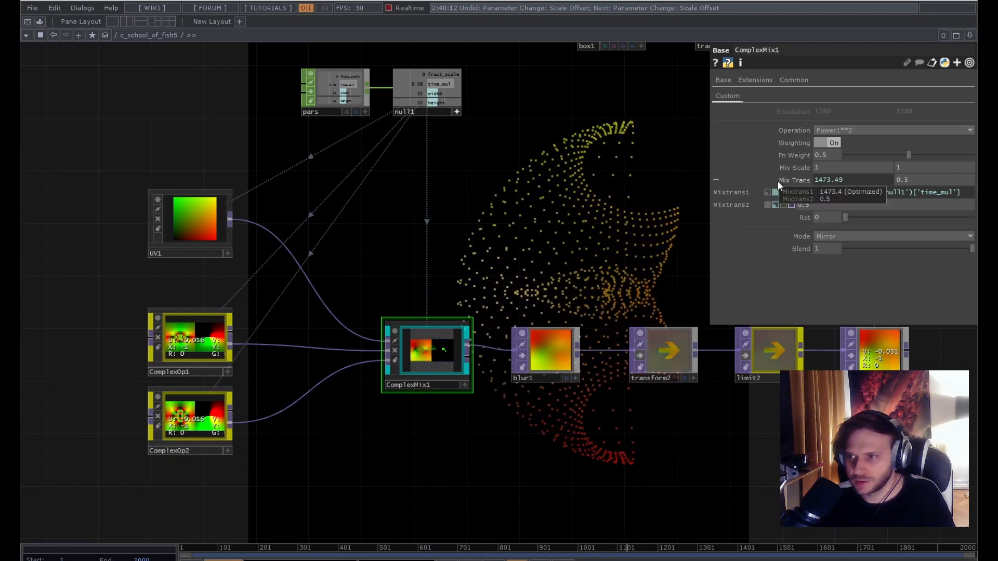
pyautogui.scroll(5, 438, 364)
pyautogui.scroll(-3, 438, 364)
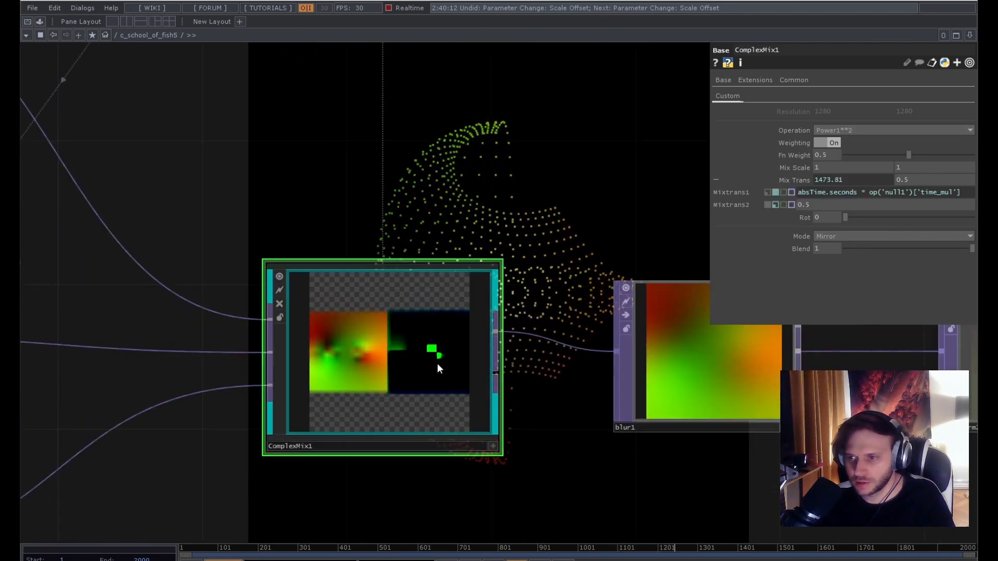
pyautogui.scroll(-4, 438, 364)
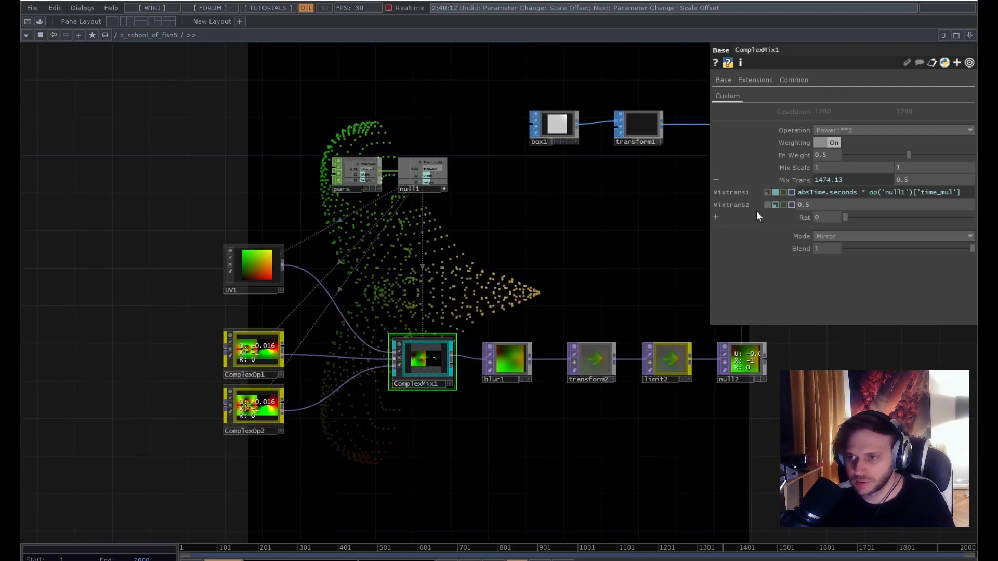
pyautogui.moveTo(581, 285); pyautogui.dragTo(463, 247)
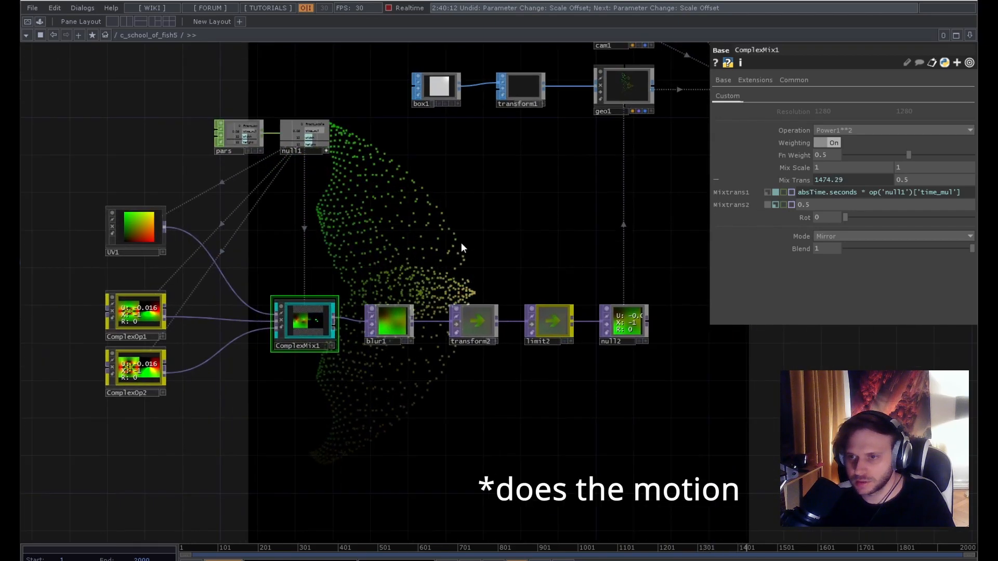
# Bypass blur1 and re-enable it to compare its effect on the points, and examine its blur parameters.
pyautogui.click(373, 322)
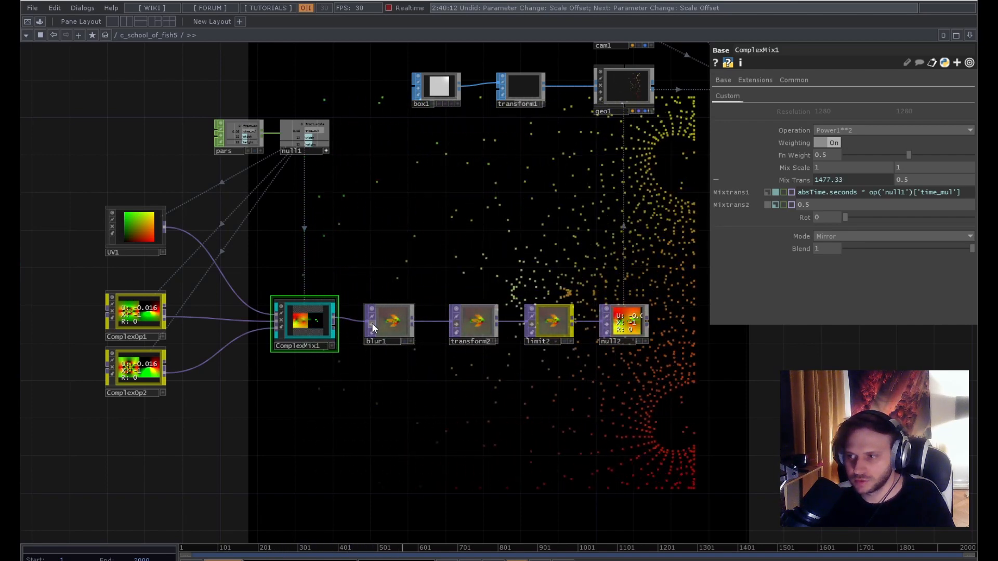
pyautogui.click(372, 323)
pyautogui.click(396, 323)
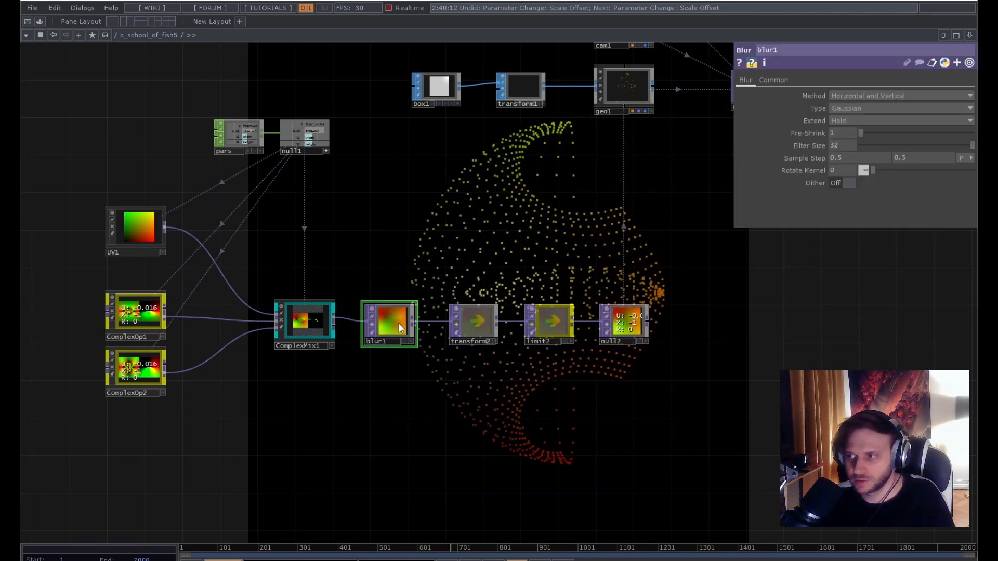
pyautogui.moveTo(480, 281); pyautogui.dragTo(387, 320)
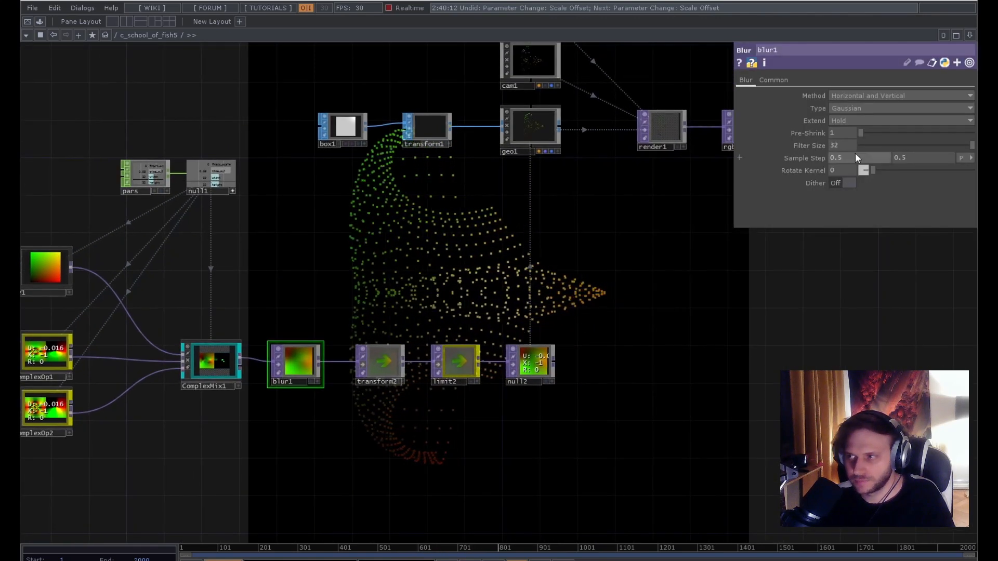
pyautogui.moveTo(862, 133); pyautogui.dragTo(922, 132)
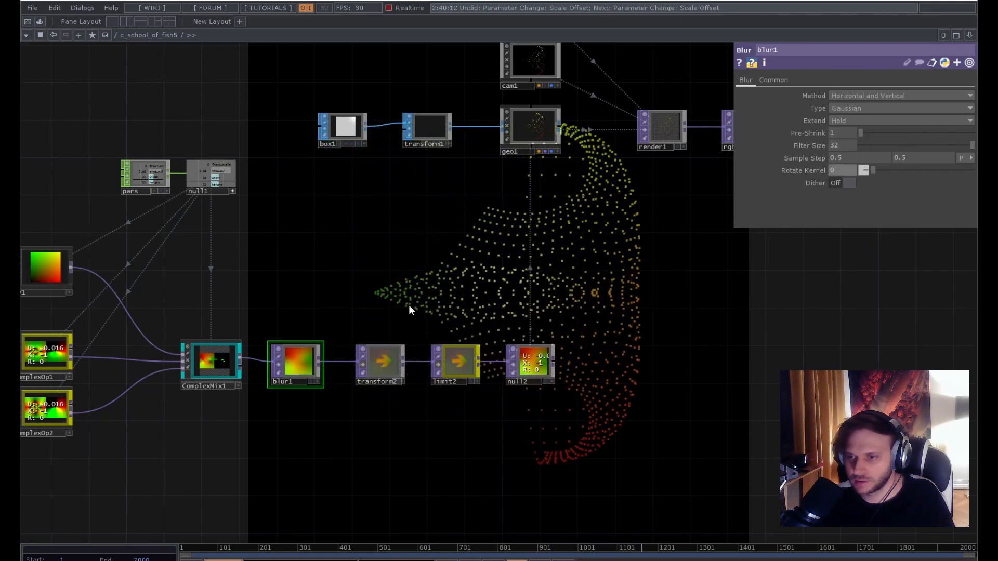
pyautogui.moveTo(409, 306); pyautogui.dragTo(446, 287)
# Turn off the bypass on limit2 and show its normalize settings.
pyautogui.click(477, 344)
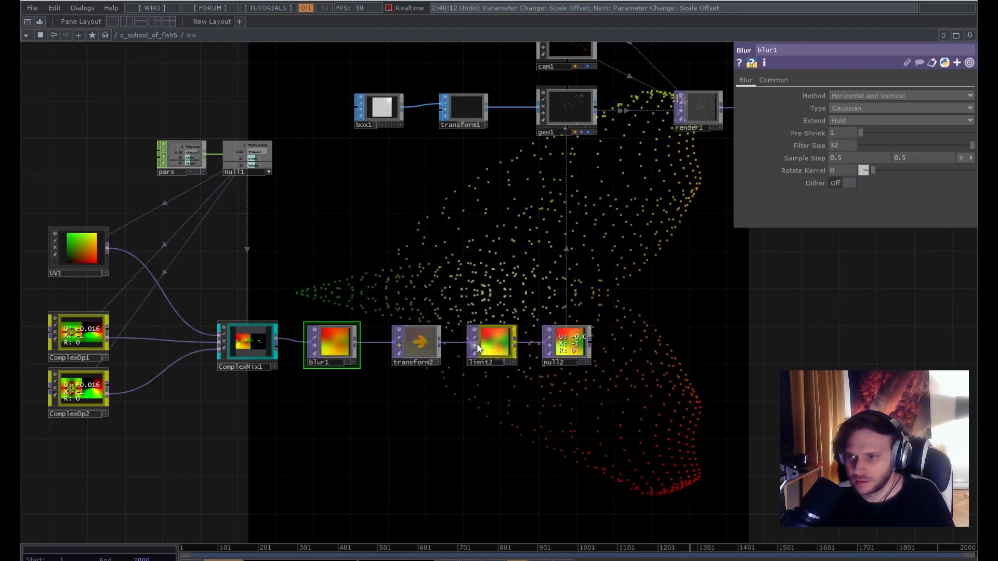
pyautogui.click(488, 348)
pyautogui.click(848, 171)
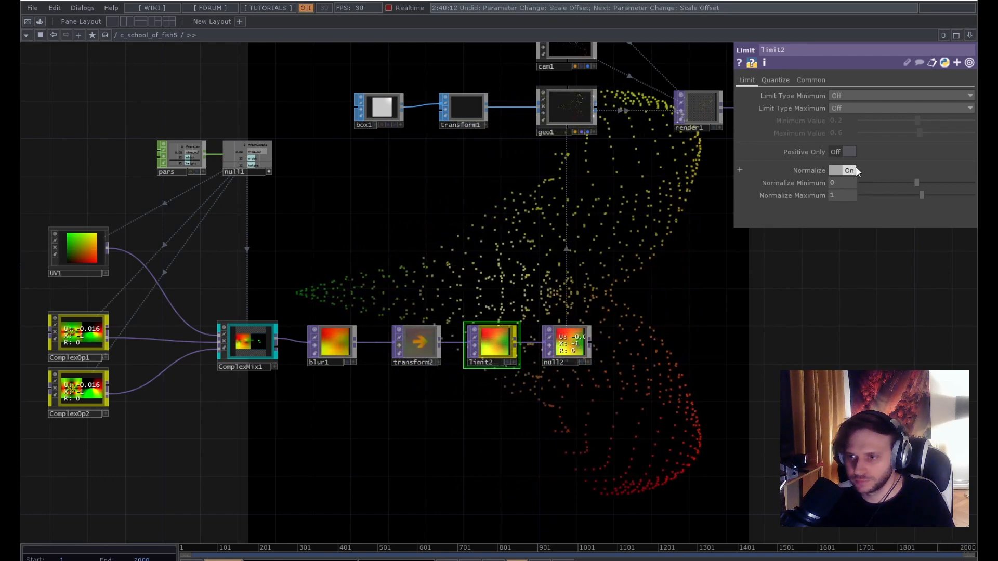
# Show the instancing parameters of geo1 and select null2, the source of its translate data.
pyautogui.moveTo(605, 182); pyautogui.dragTo(587, 273)
pyautogui.click(552, 203)
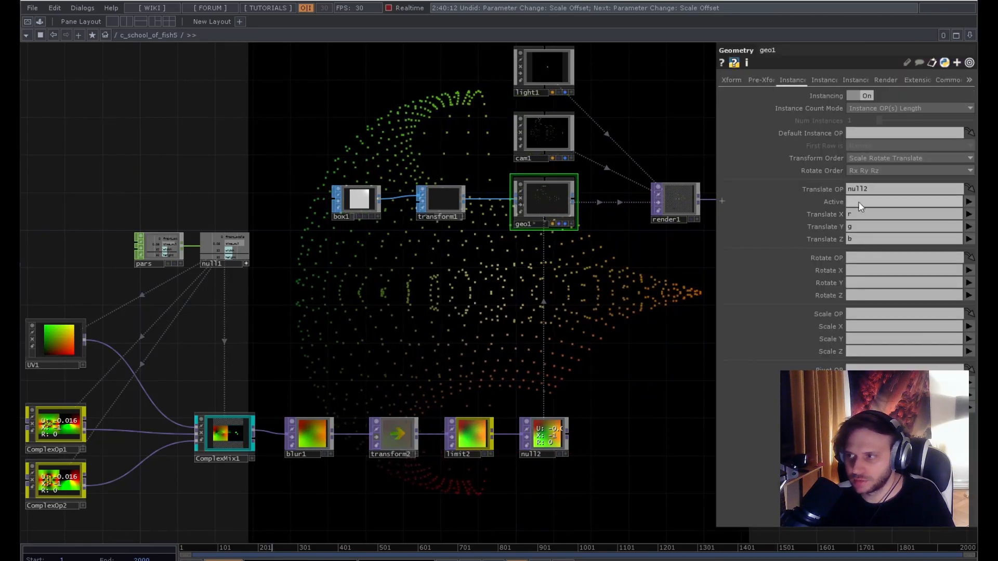
pyautogui.click(550, 436)
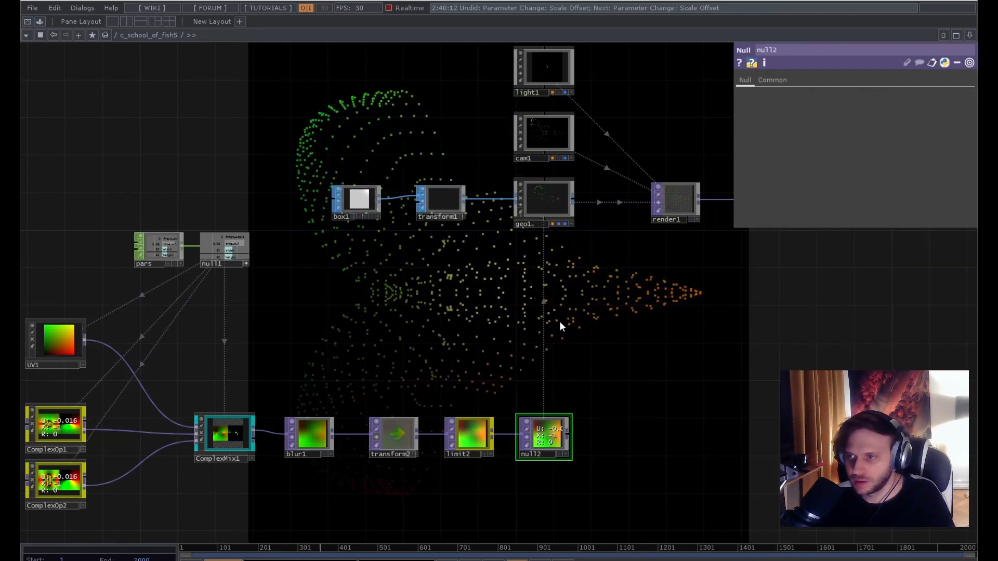
# Return to the instancing parameters of geo1 and clear its Translate Z channel.
pyautogui.click(546, 204)
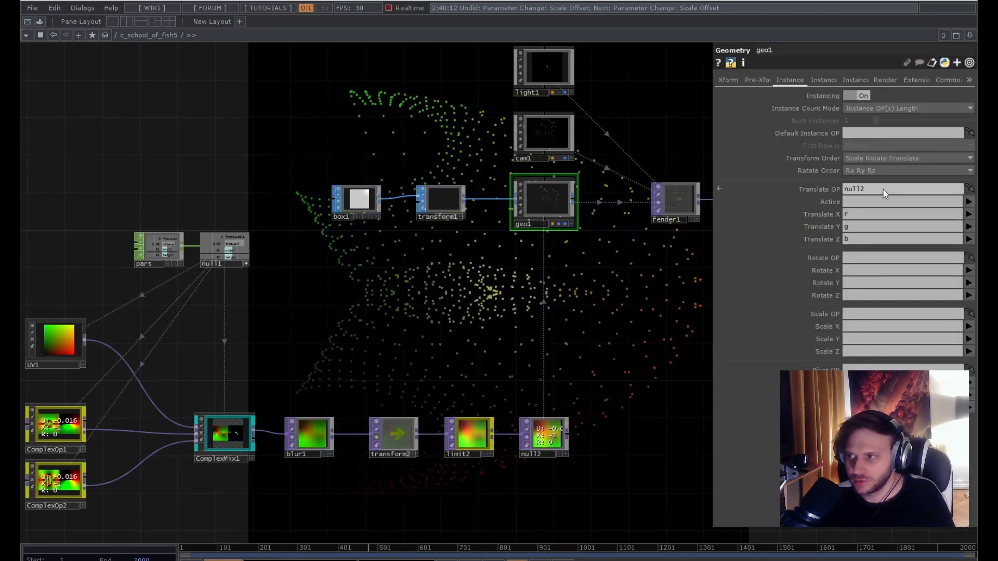
pyautogui.scroll(2, 534, 423)
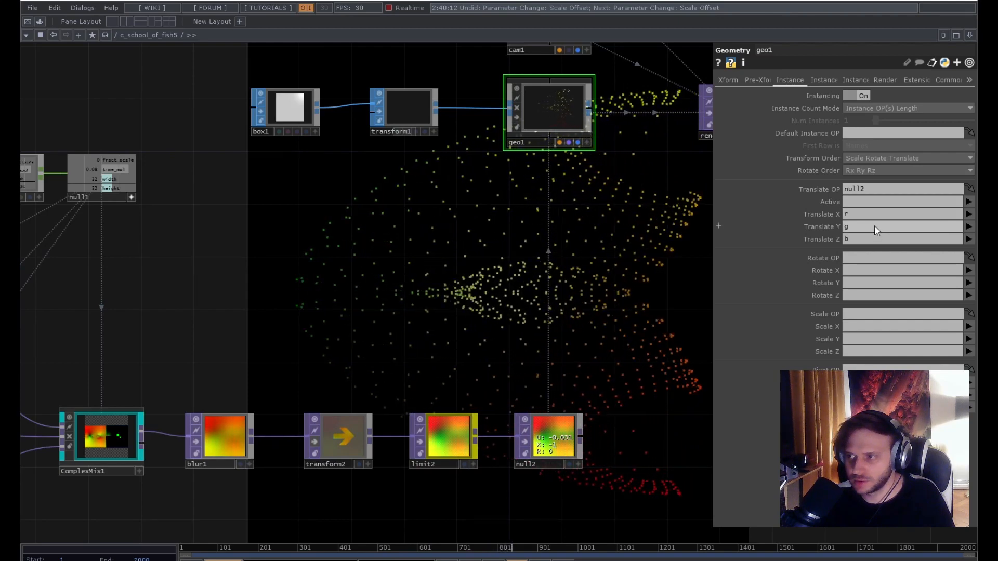
pyautogui.click(869, 239)
pyautogui.press('Return')
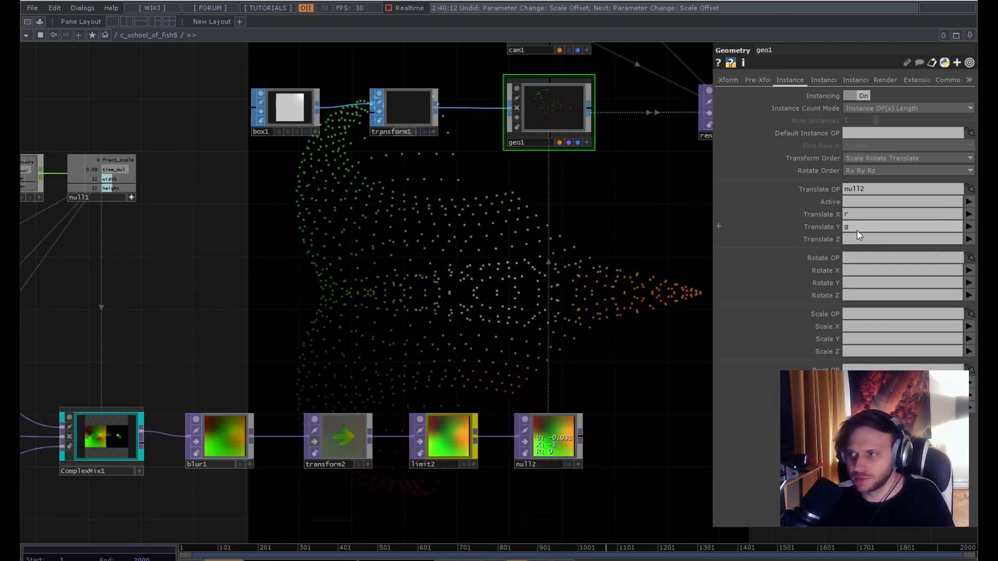
# Show the parameters of box1, the geometry being instanced.
pyautogui.moveTo(433, 230); pyautogui.dragTo(472, 329)
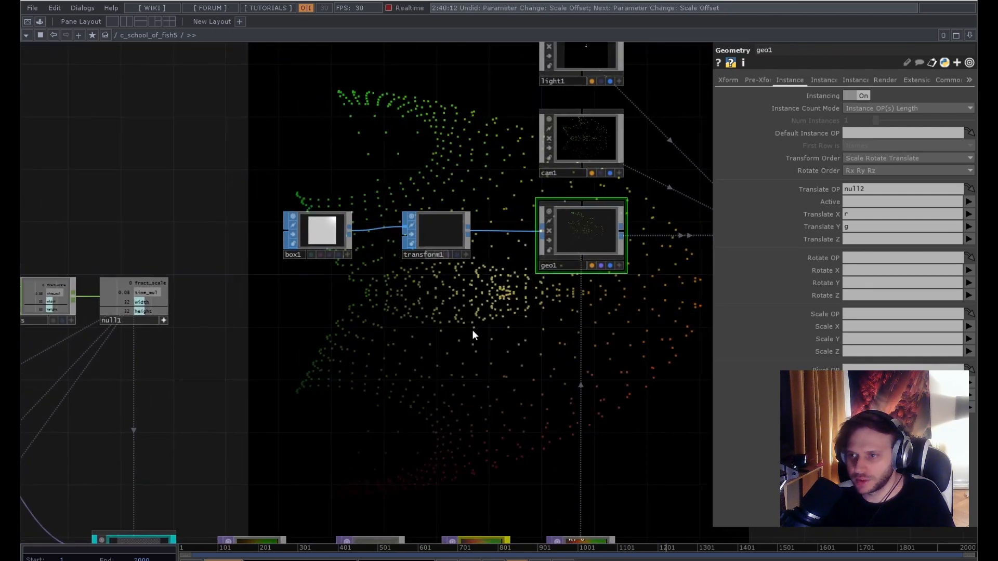
pyautogui.click(331, 238)
pyautogui.moveTo(533, 321); pyautogui.dragTo(494, 270)
pyautogui.scroll(-3, 494, 270)
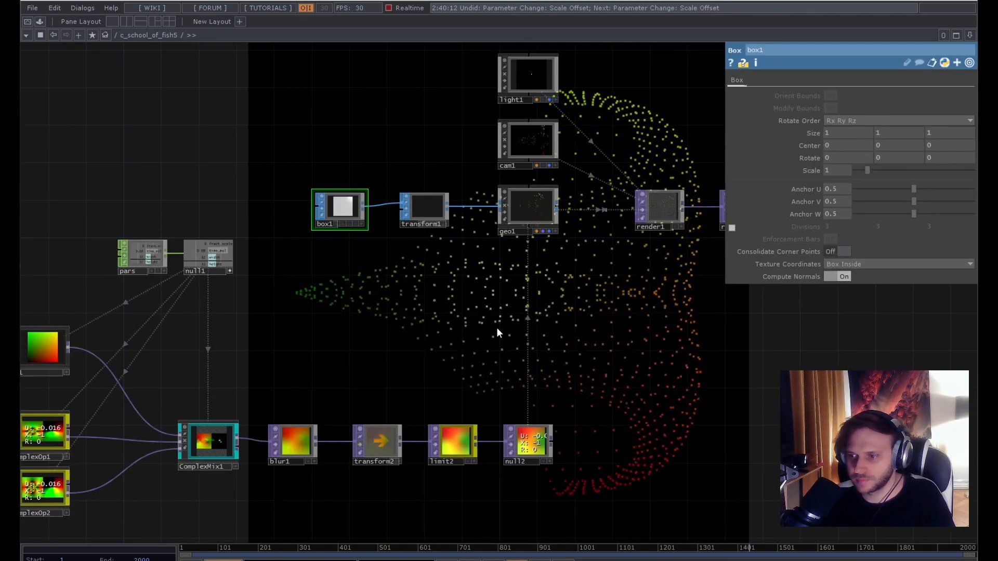
# Make the null2 viewer interactive to read its pixel values, and deactivate it when done.
pyautogui.scroll(5, 542, 321)
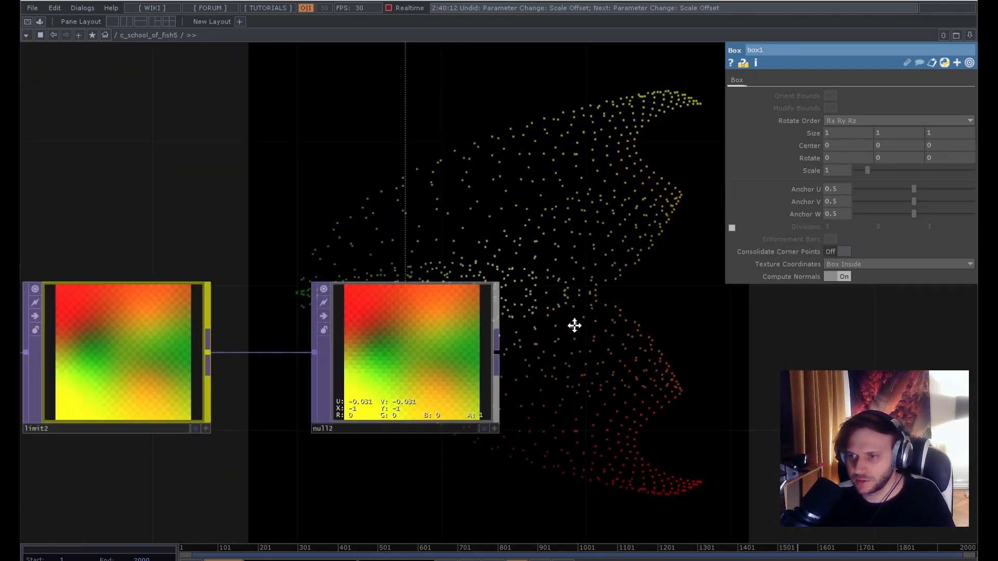
pyautogui.moveTo(574, 325); pyautogui.dragTo(558, 286)
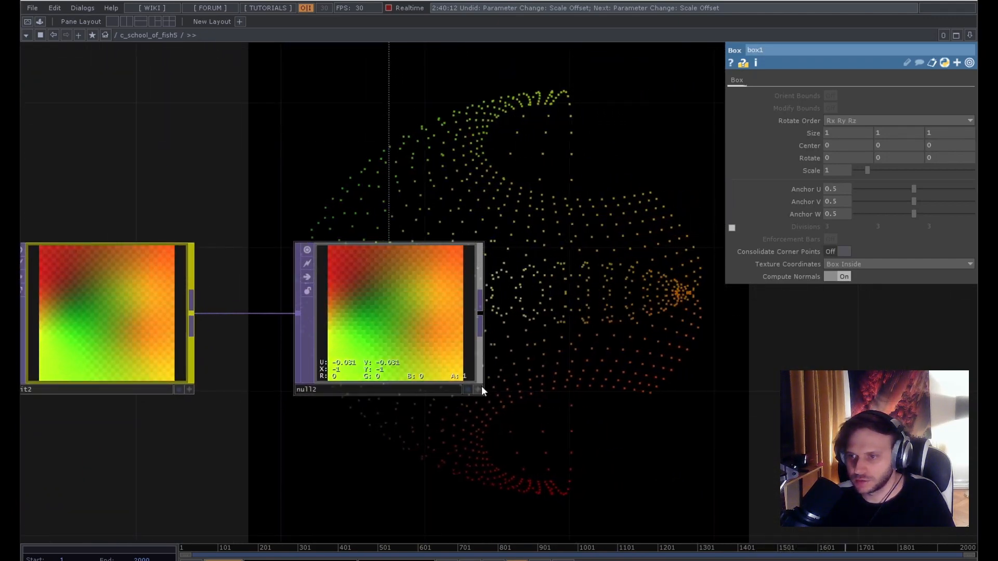
pyautogui.click(478, 390)
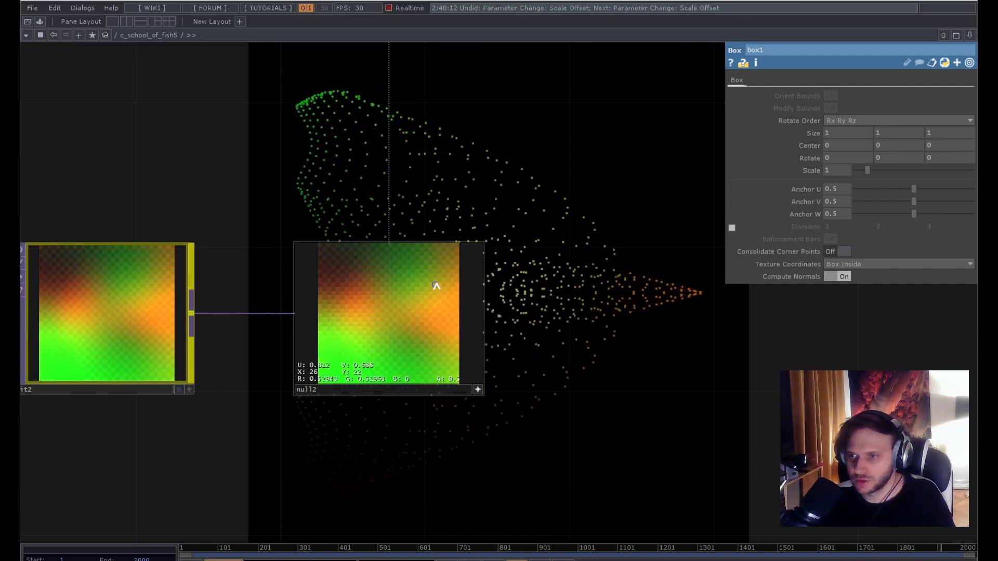
pyautogui.click(478, 390)
pyautogui.scroll(-10, 593, 353)
pyautogui.moveTo(670, 383); pyautogui.dragTo(509, 385)
pyautogui.scroll(-4, 509, 385)
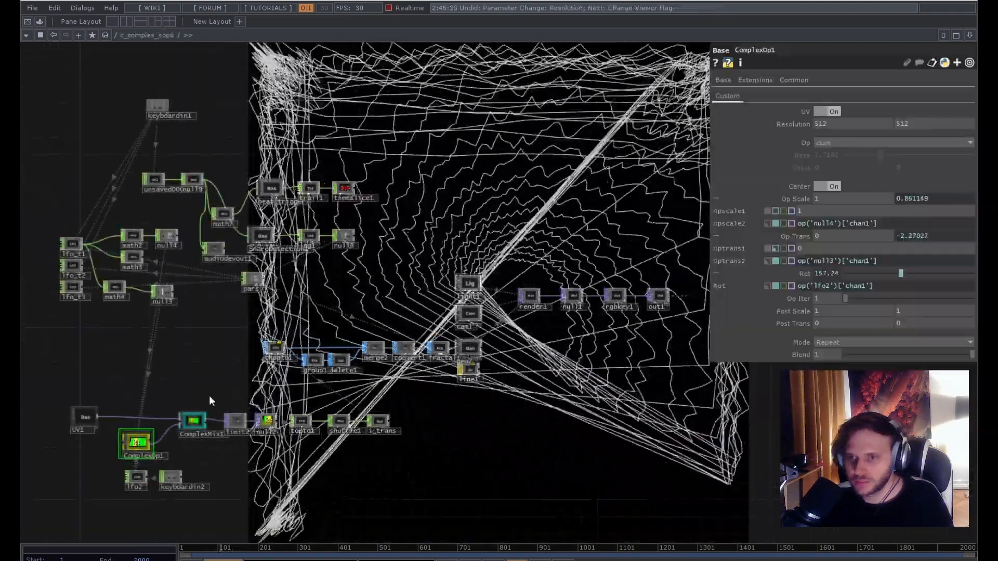
# Inspect the c_complex_sop6 network from ComplexOp1 and ComplexMix1 through limit2 and null2 to the CHOP conversion chain.
pyautogui.scroll(5, 395, 333)
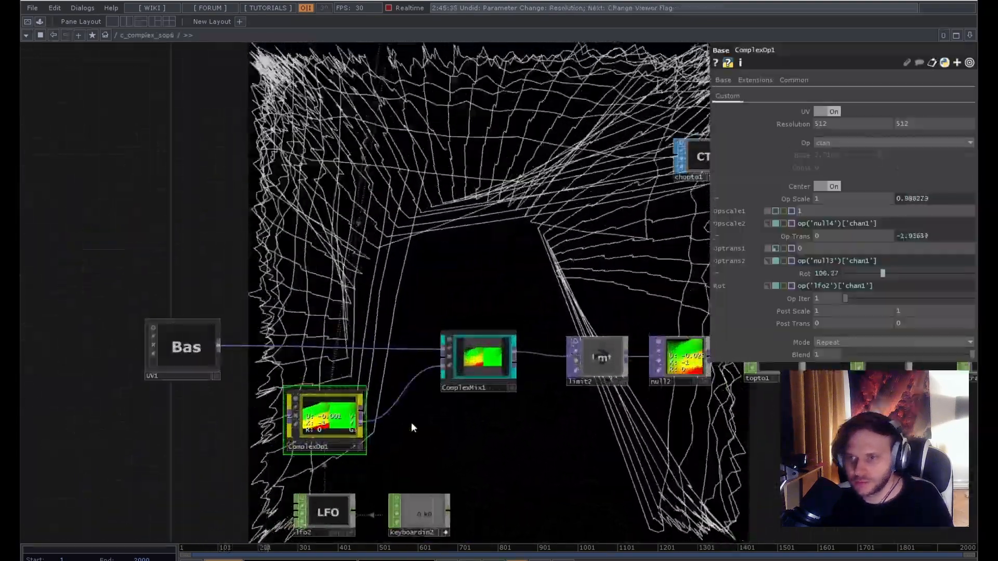
pyautogui.scroll(3, 408, 358)
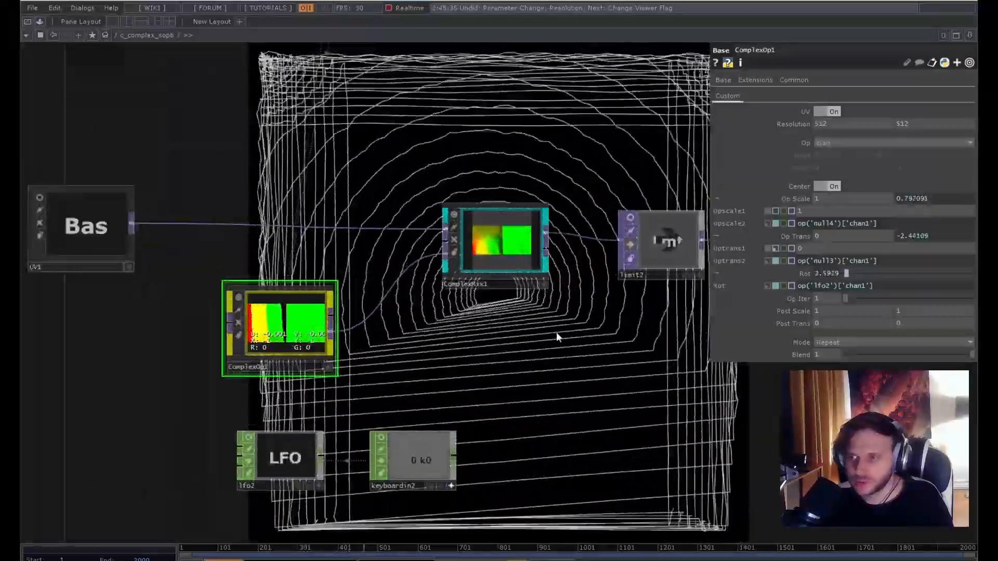
pyautogui.moveTo(556, 332); pyautogui.dragTo(546, 406)
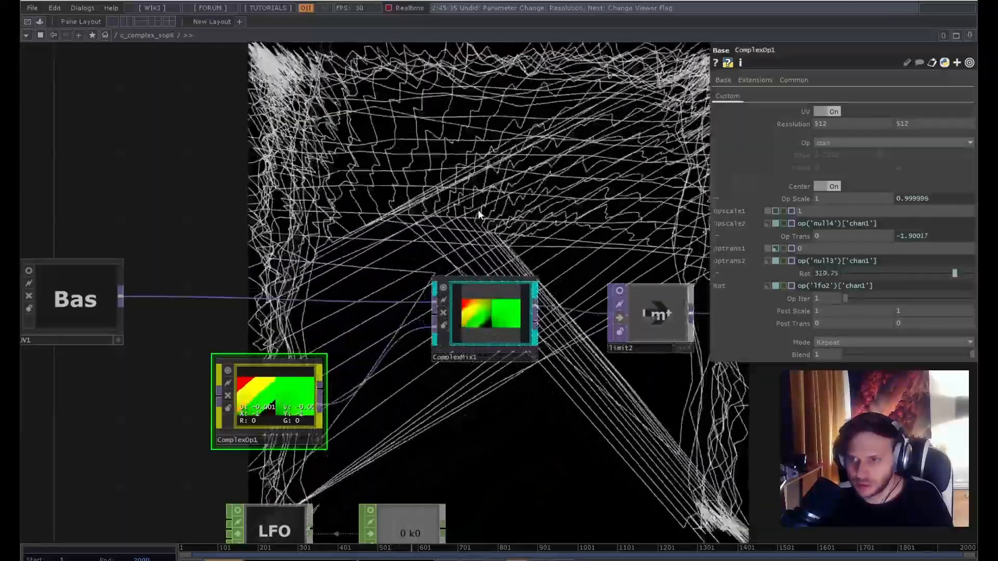
pyautogui.moveTo(526, 209); pyautogui.dragTo(466, 221)
pyautogui.scroll(-5, 466, 221)
pyautogui.moveTo(534, 219); pyautogui.dragTo(357, 285)
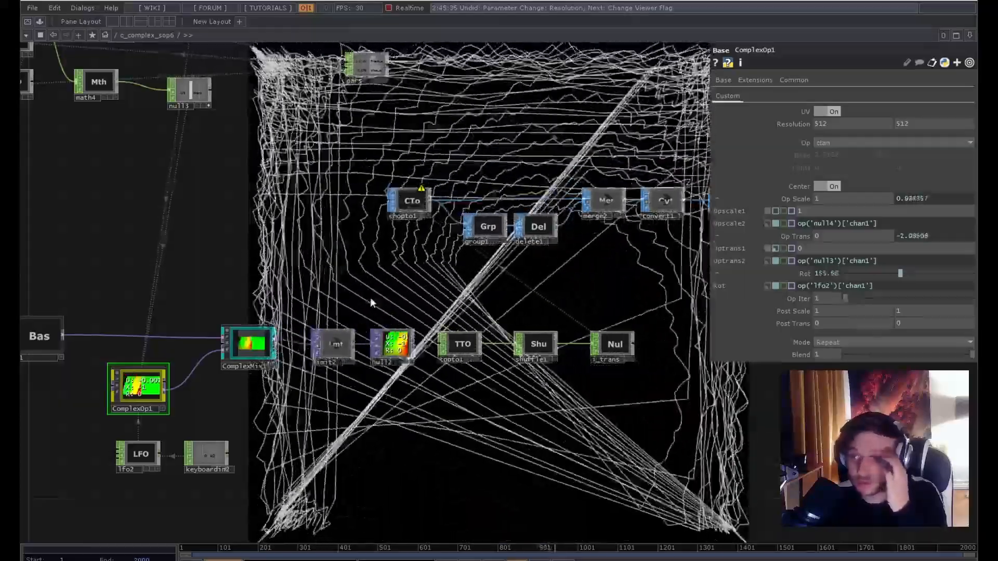
pyautogui.moveTo(363, 260); pyautogui.dragTo(452, 239)
pyautogui.scroll(4, 531, 274)
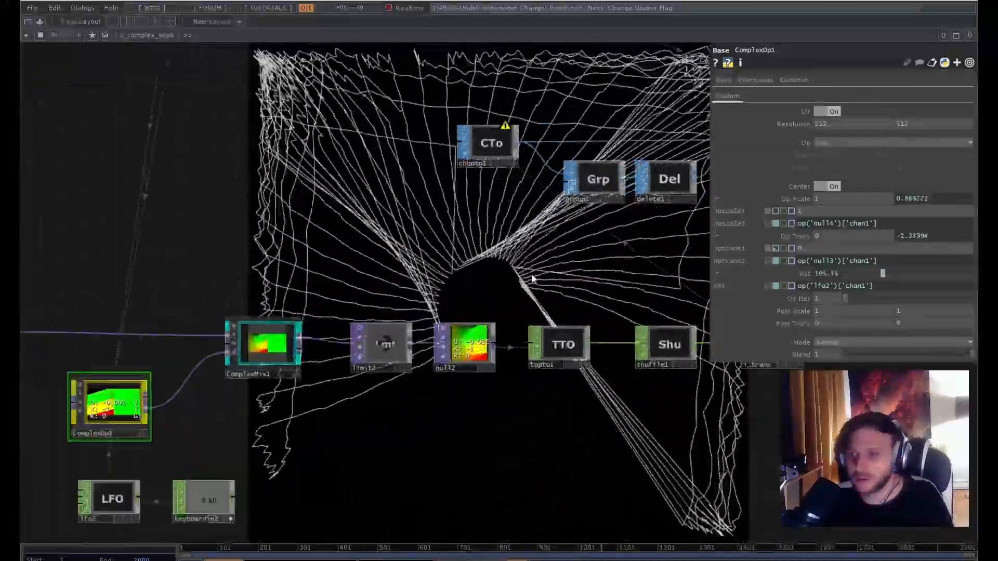
pyautogui.moveTo(531, 273); pyautogui.dragTo(497, 317)
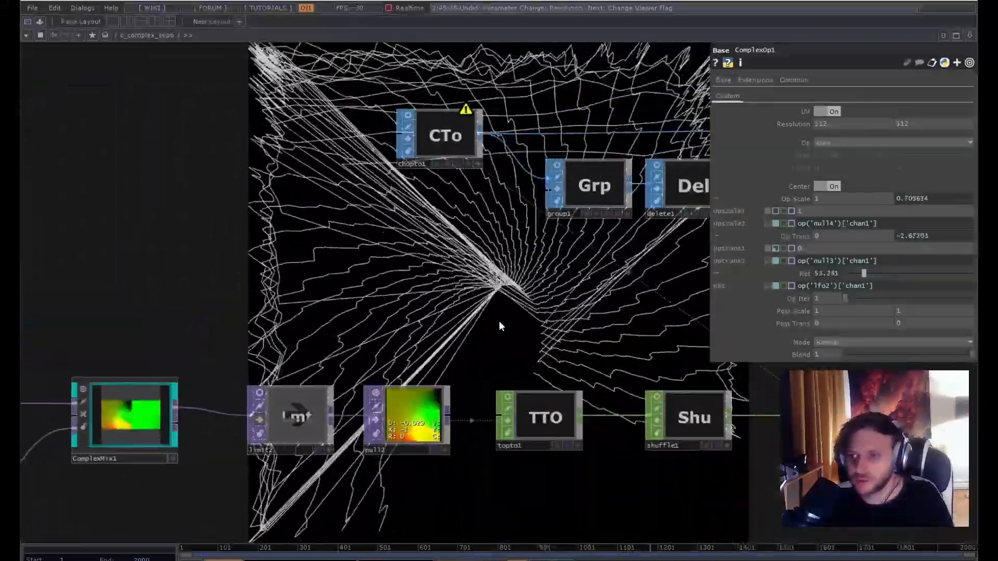
pyautogui.scroll(2, 409, 413)
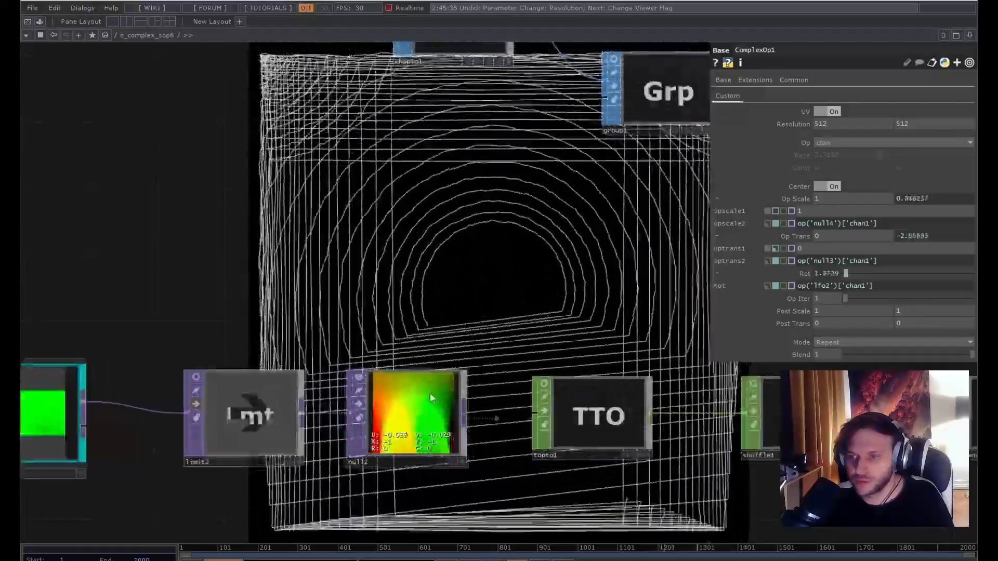
# Turn on the viewer of topto1 after null2 and review its parameters, briefly showing only the non-default ones.
pyautogui.click(408, 410)
pyautogui.moveTo(504, 308); pyautogui.dragTo(327, 287)
pyautogui.click(348, 349)
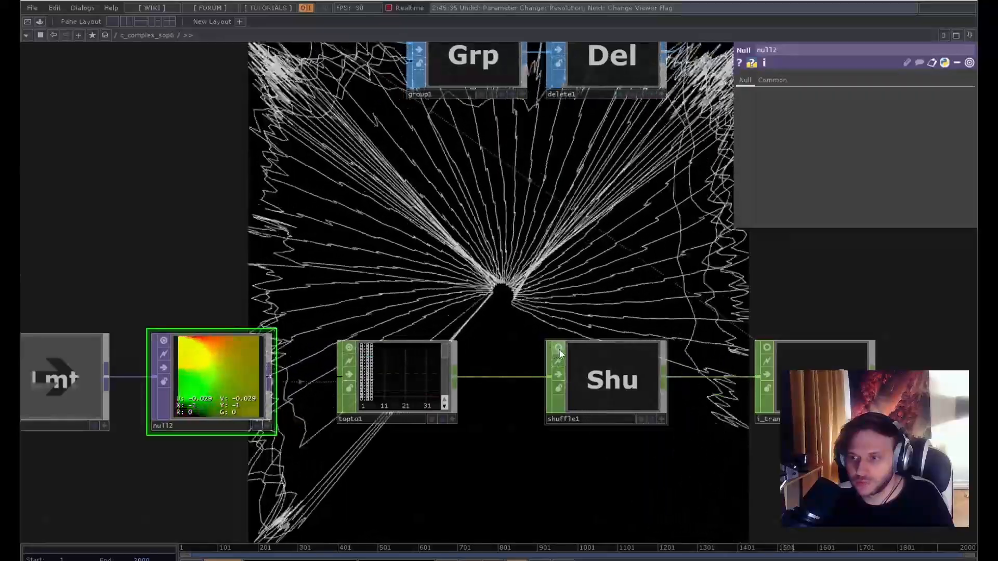
pyautogui.click(398, 383)
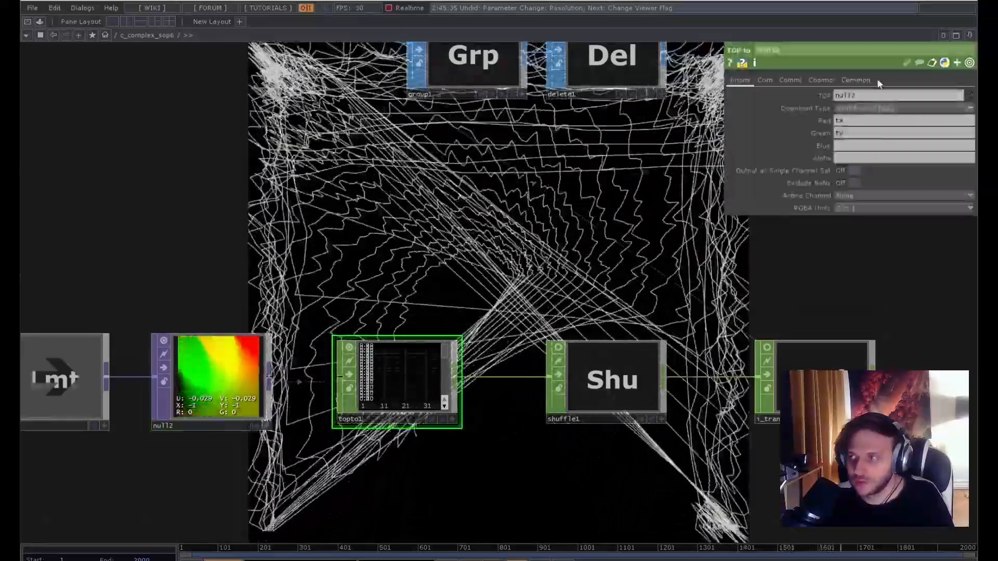
pyautogui.click(968, 65)
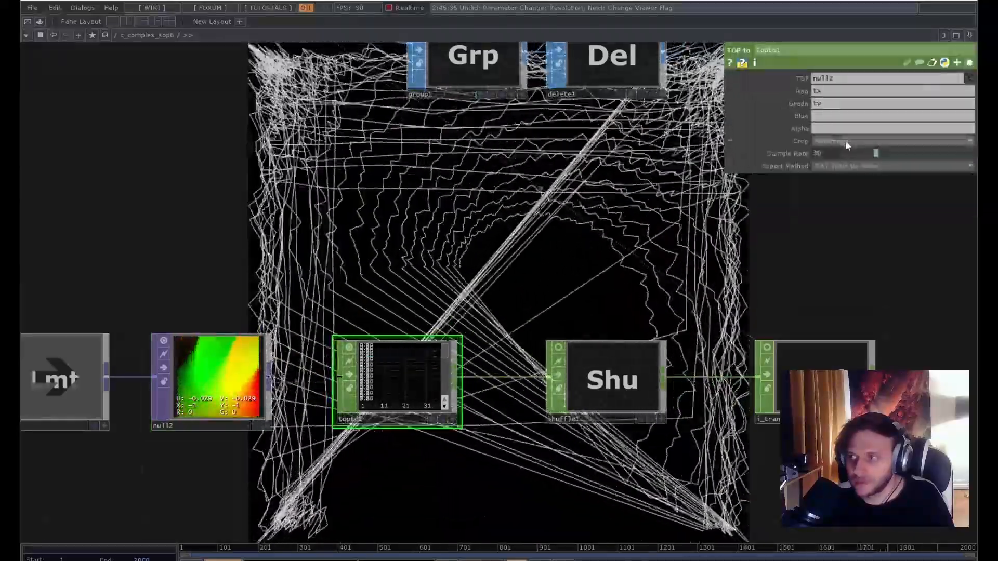
pyautogui.click(969, 63)
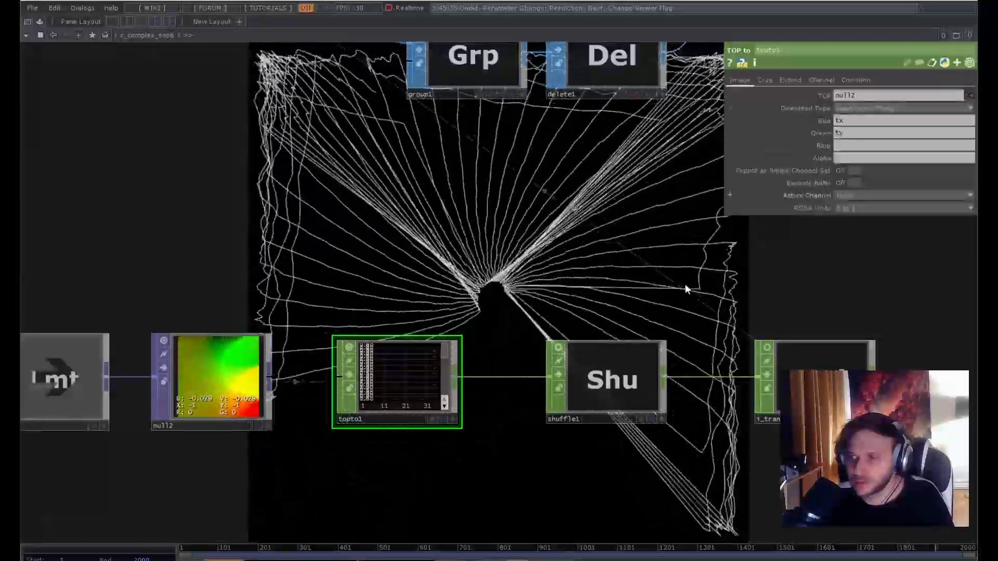
# Show the parameters of shuffle1 to check its channel sequencing method.
pyautogui.click(625, 354)
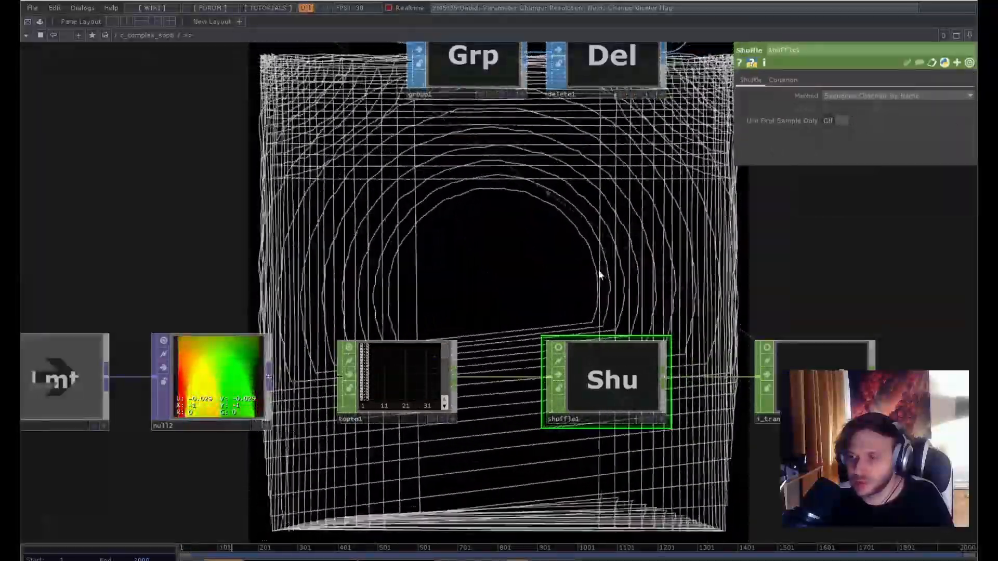
pyautogui.moveTo(597, 270); pyautogui.dragTo(414, 263)
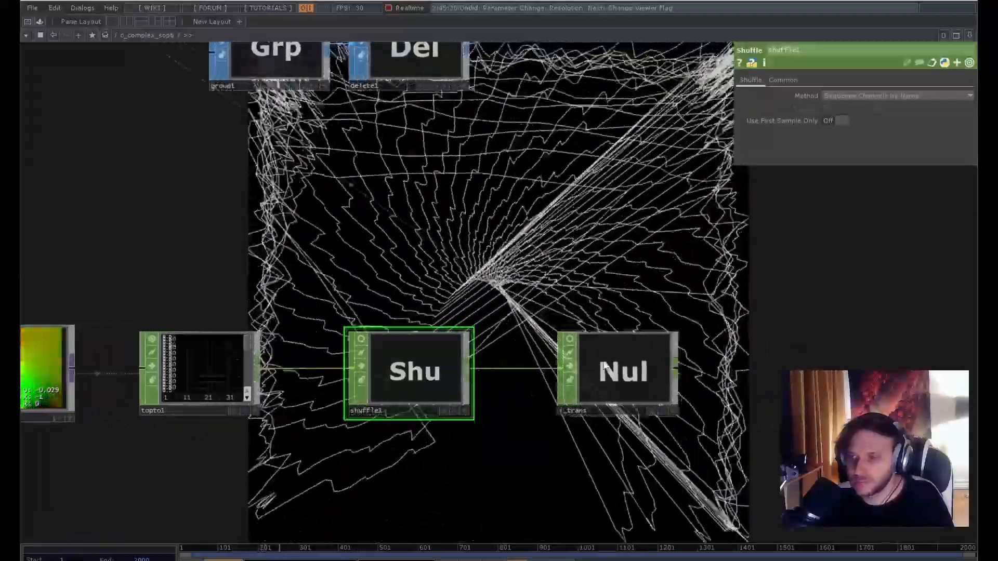
# Review the parameters of i_trans and chopto1, briefly turning on chopto1's viewer to check its geometry.
pyautogui.scroll(-2, 571, 231)
pyautogui.moveTo(571, 231); pyautogui.dragTo(535, 312)
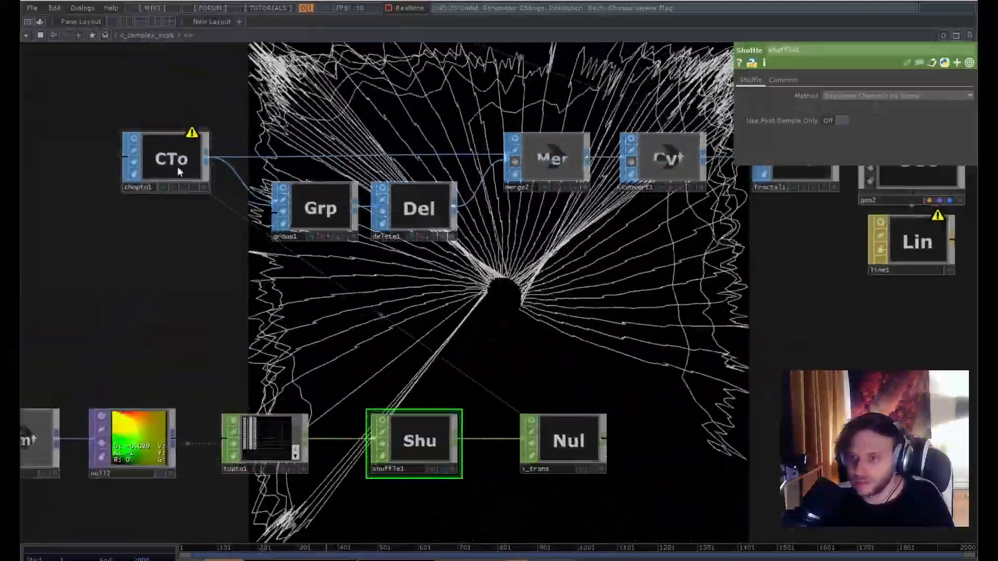
pyautogui.click(176, 166)
pyautogui.click(572, 426)
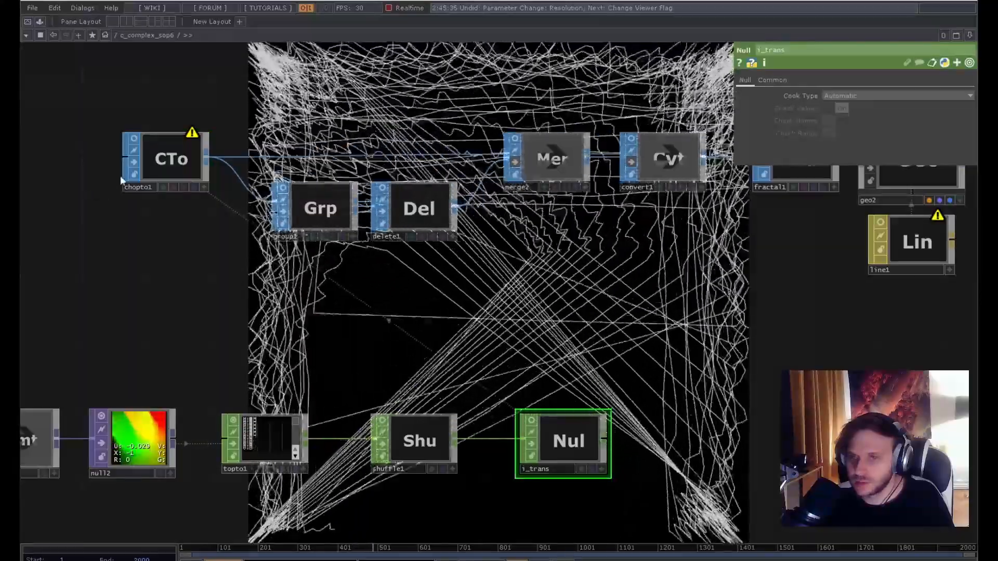
pyautogui.click(154, 172)
pyautogui.moveTo(197, 262); pyautogui.dragTo(329, 385)
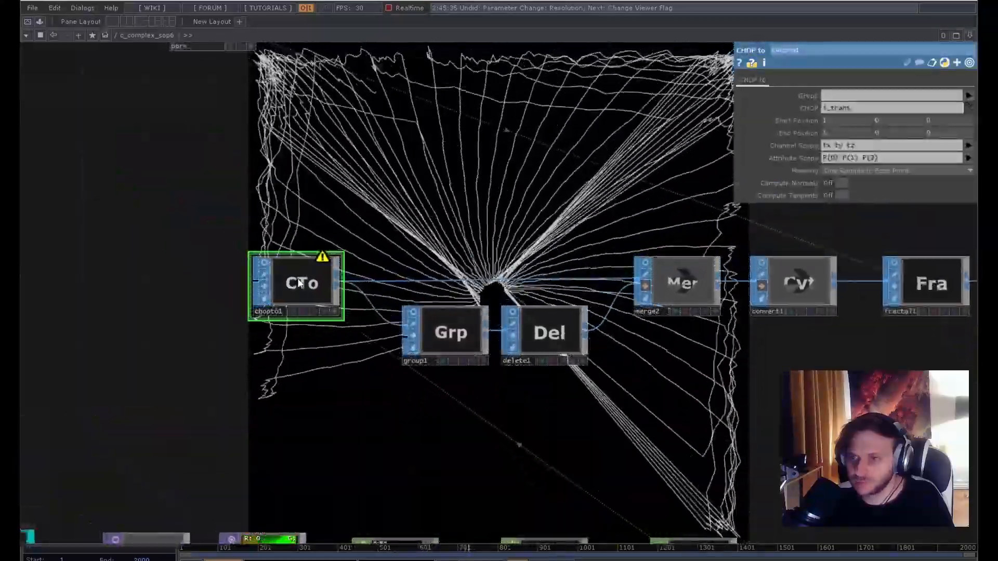
pyautogui.scroll(10, 309, 289)
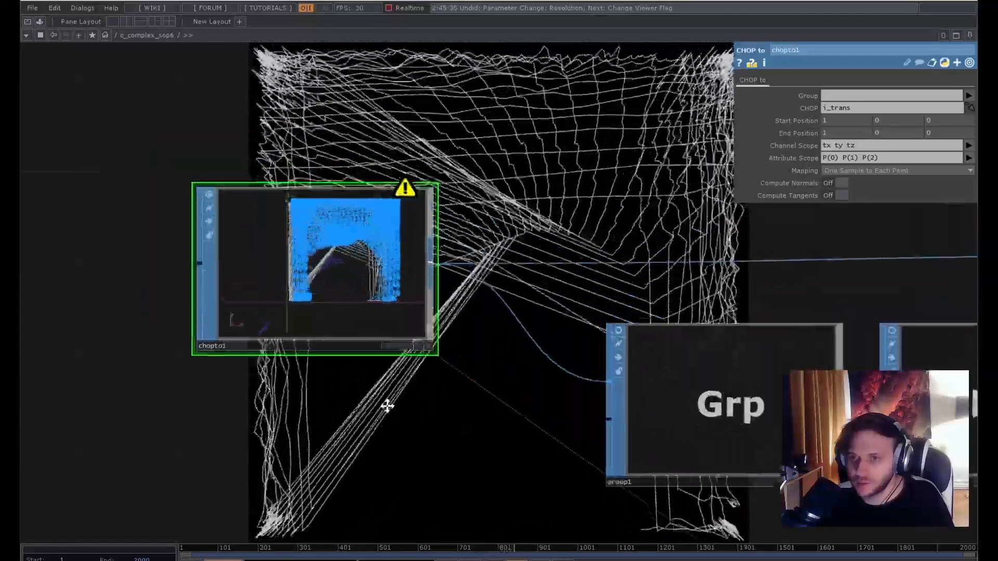
pyautogui.scroll(-5, 439, 445)
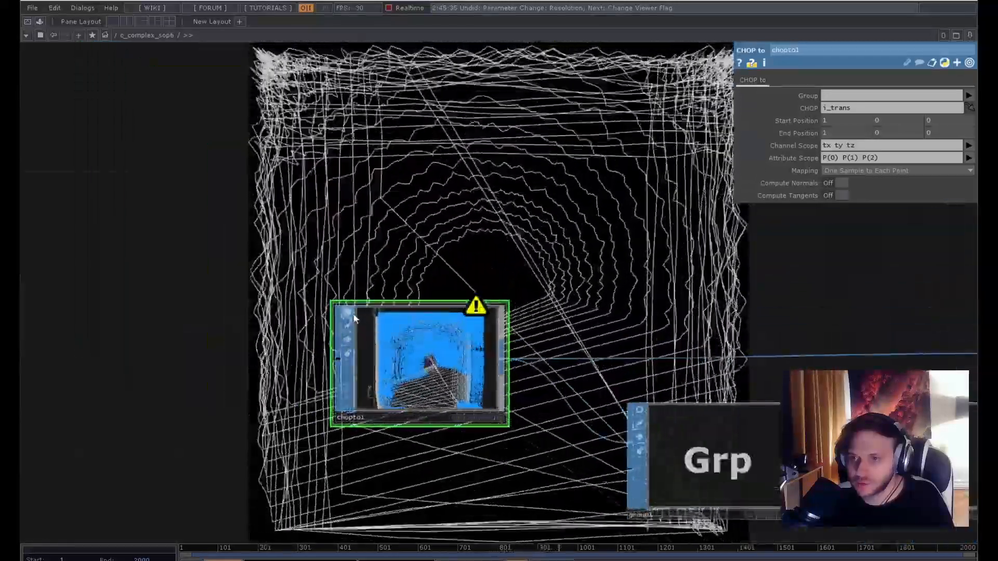
# Delete the four SOPs group1, delete1, merge2 and convert1 between chopto1 and fractal1.
pyautogui.moveTo(617, 271); pyautogui.dragTo(274, 245)
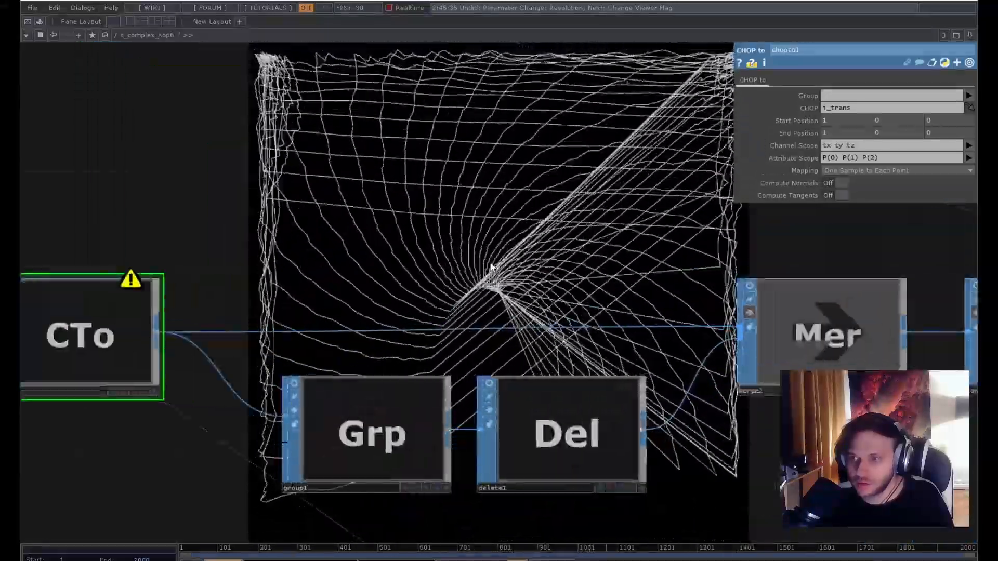
pyautogui.moveTo(491, 265); pyautogui.dragTo(378, 261)
pyautogui.moveTo(779, 421); pyautogui.dragTo(373, 430)
pyautogui.scroll(-5, 384, 431)
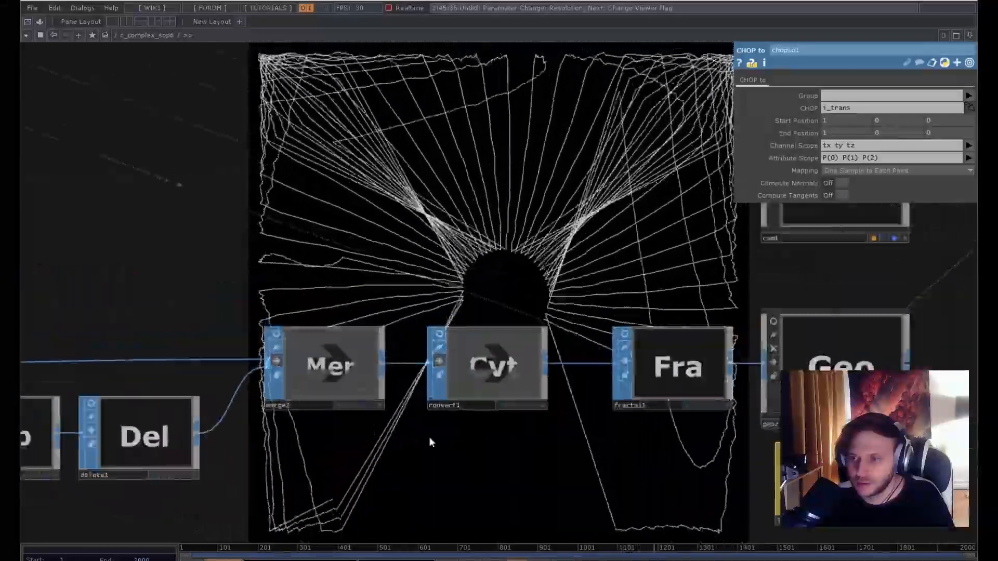
pyautogui.moveTo(440, 442); pyautogui.dragTo(558, 438)
pyautogui.scroll(-3, 557, 438)
pyautogui.click(577, 392)
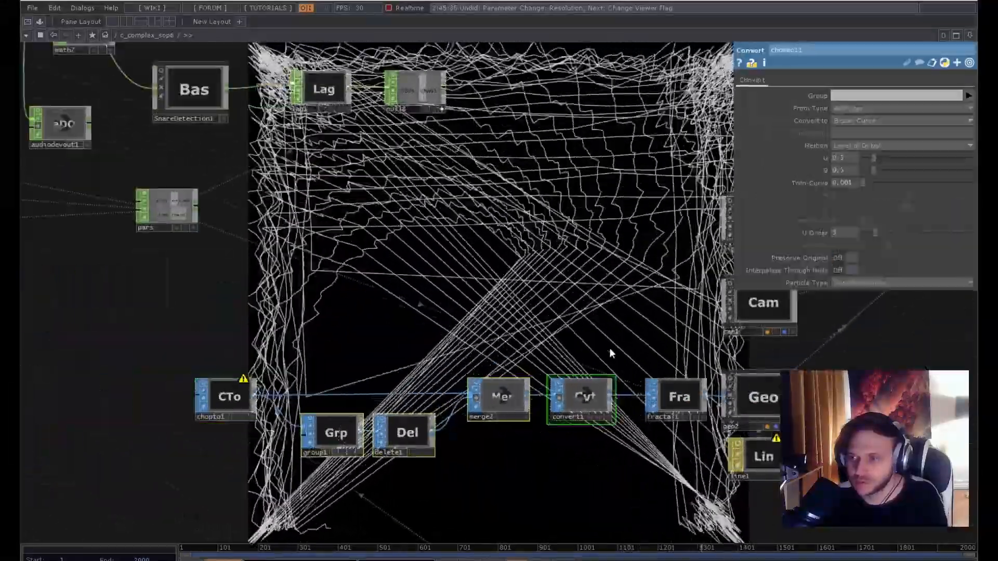
pyautogui.press('Delete')
# Show the parameters of fractal1 and briefly turn on its viewer to examine the distorted lines.
pyautogui.click(675, 397)
pyautogui.scroll(4, 675, 400)
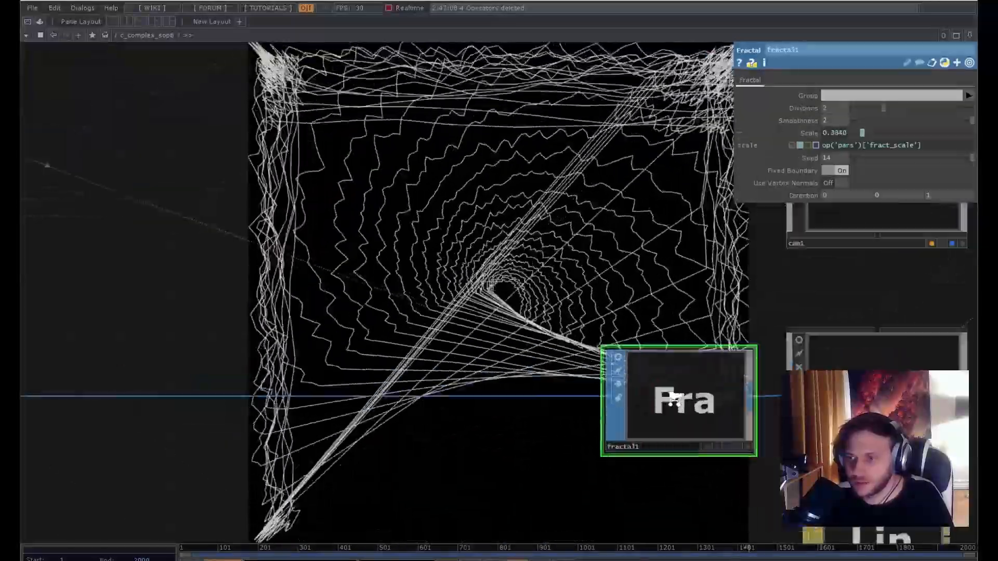
pyautogui.click(575, 328)
pyautogui.moveTo(540, 239); pyautogui.dragTo(326, 198)
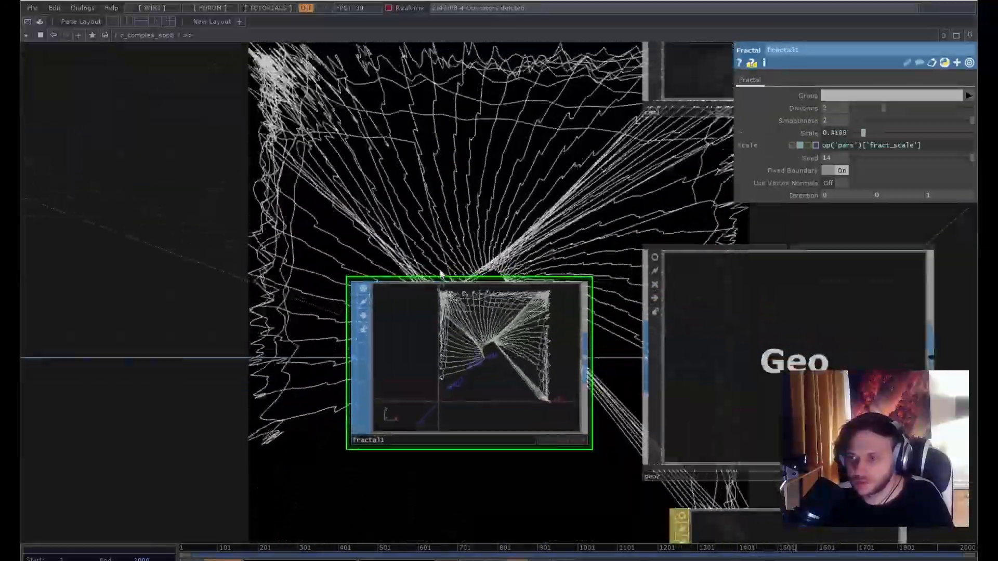
pyautogui.scroll(3, 443, 277)
pyautogui.scroll(-3, 442, 277)
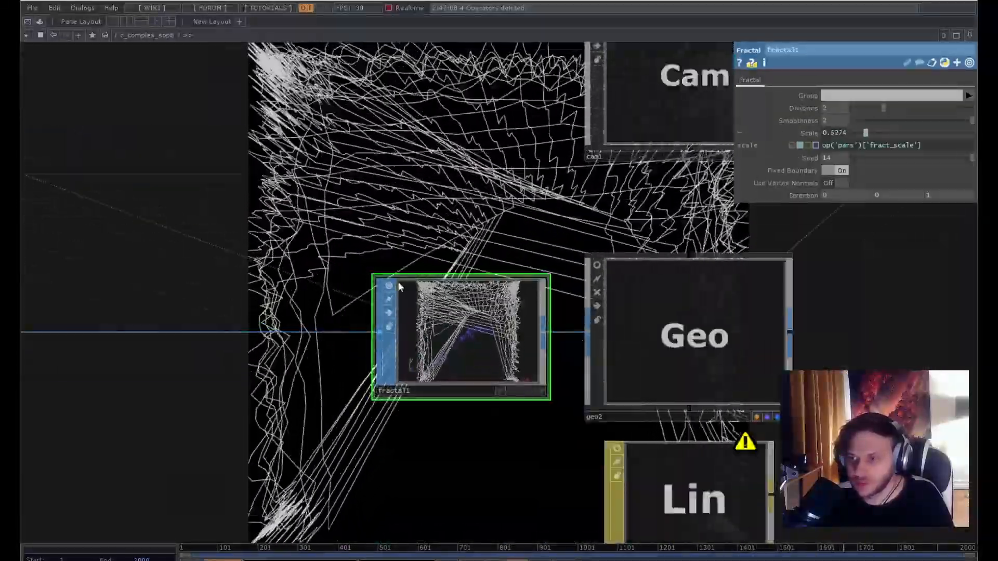
pyautogui.click(389, 286)
pyautogui.scroll(-3, 335, 185)
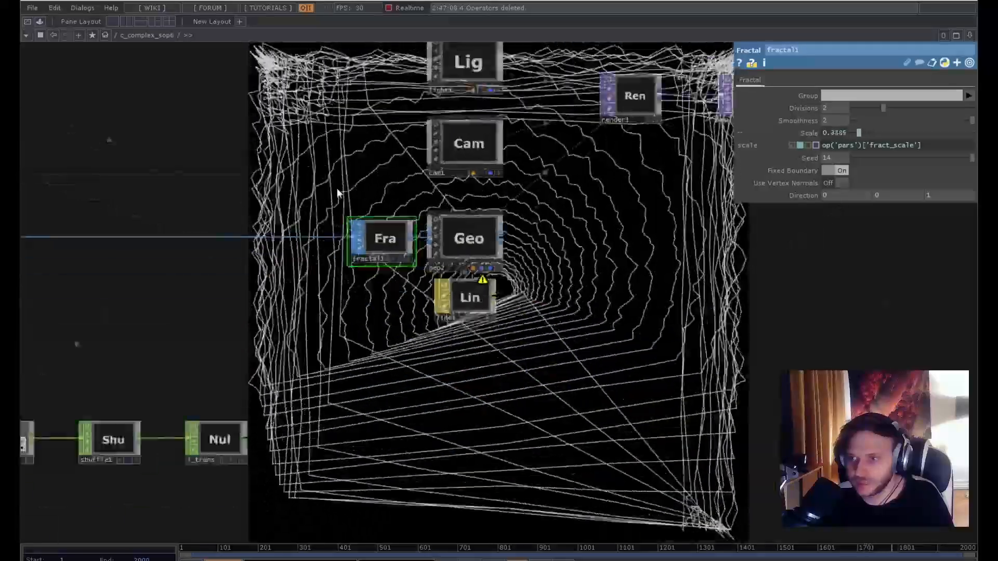
# Return to the root network, enable cooking on the c_lights_n_shadows2 container and open its network.
pyautogui.scroll(-5, 422, 282)
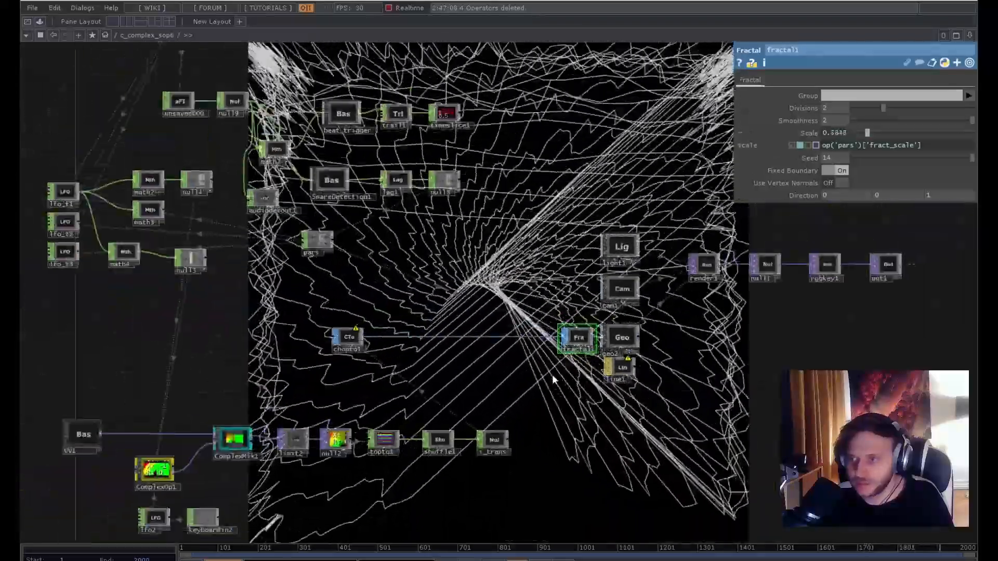
pyautogui.scroll(-8, 391, 372)
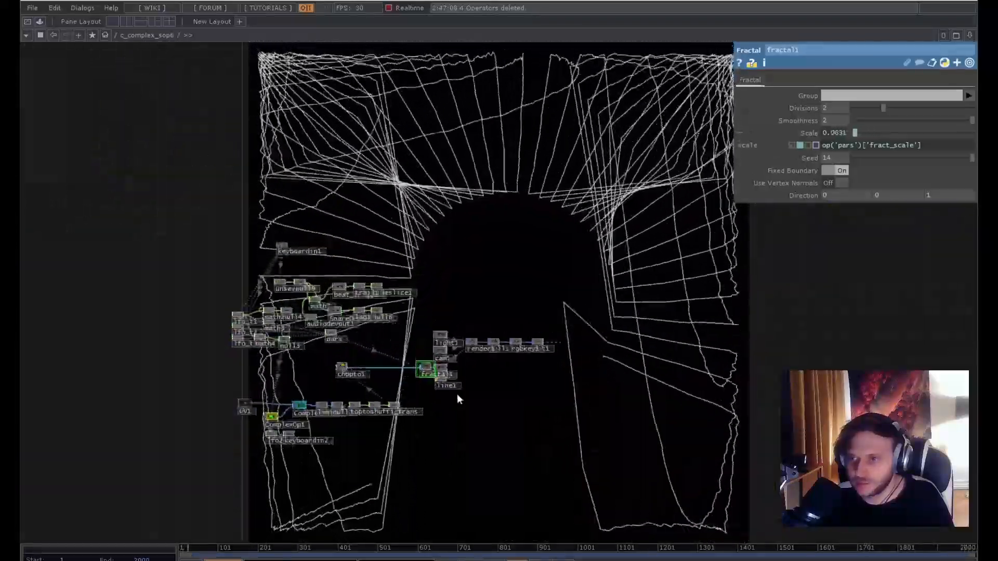
pyautogui.scroll(-5, 472, 396)
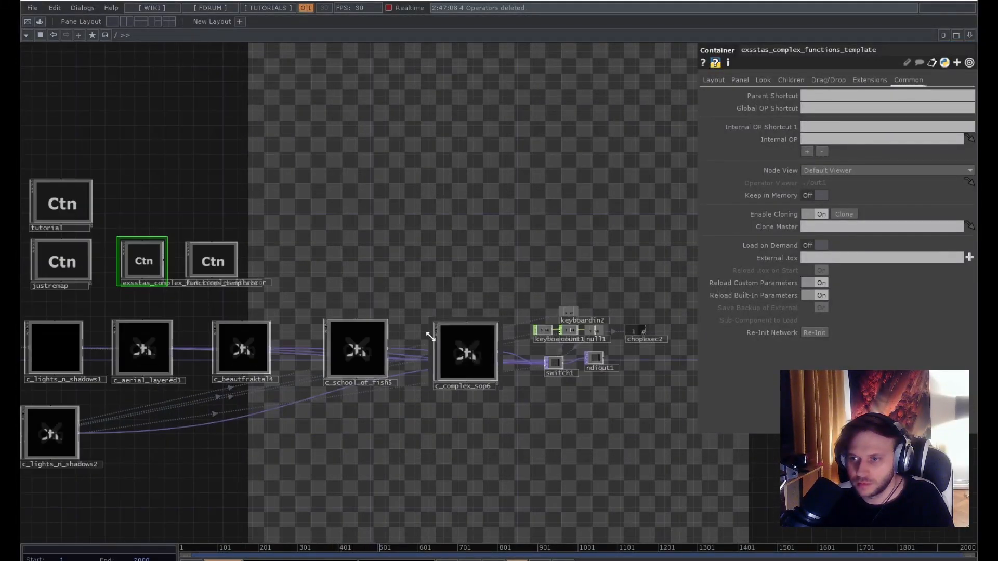
pyautogui.moveTo(366, 440); pyautogui.dragTo(662, 433)
pyautogui.scroll(6, 351, 435)
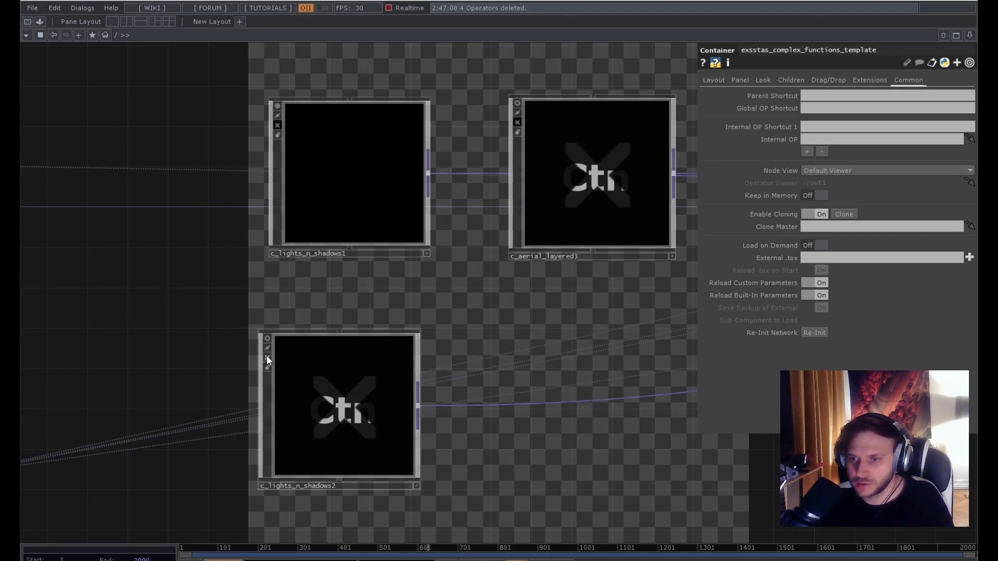
pyautogui.click(266, 356)
pyautogui.scroll(8, 339, 417)
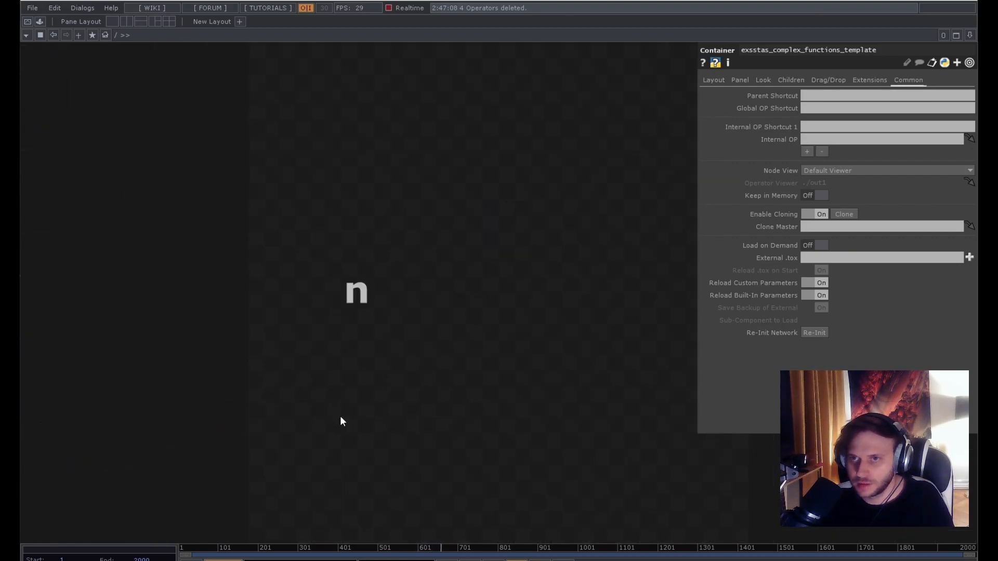
pyautogui.press('p')
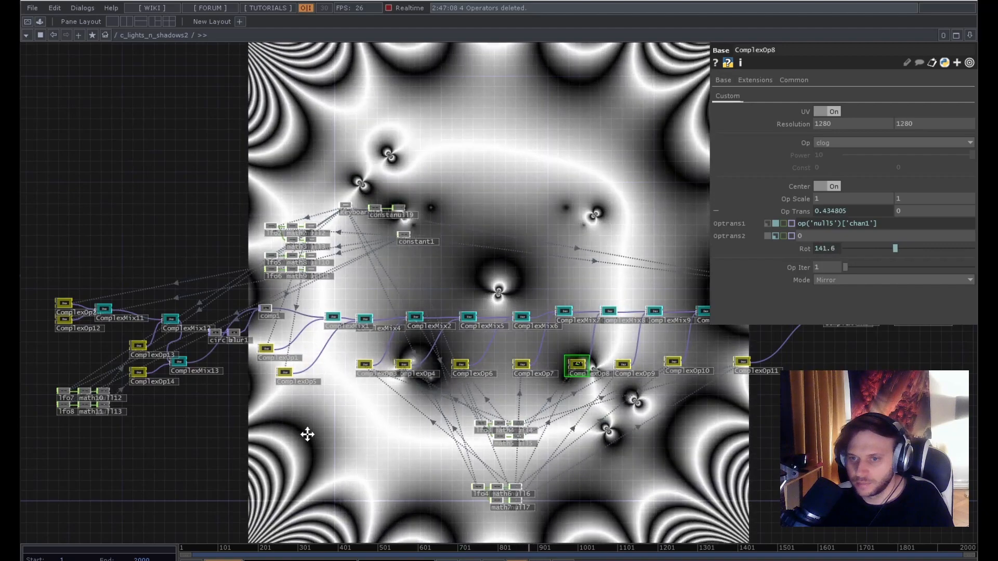
# Examine the c_lights_n_shadows2 network, from ComplexOp2 and ComplexOp12 through comp1 to the ComplexMix chain and its LFO controls.
pyautogui.moveTo(307, 430); pyautogui.dragTo(329, 444)
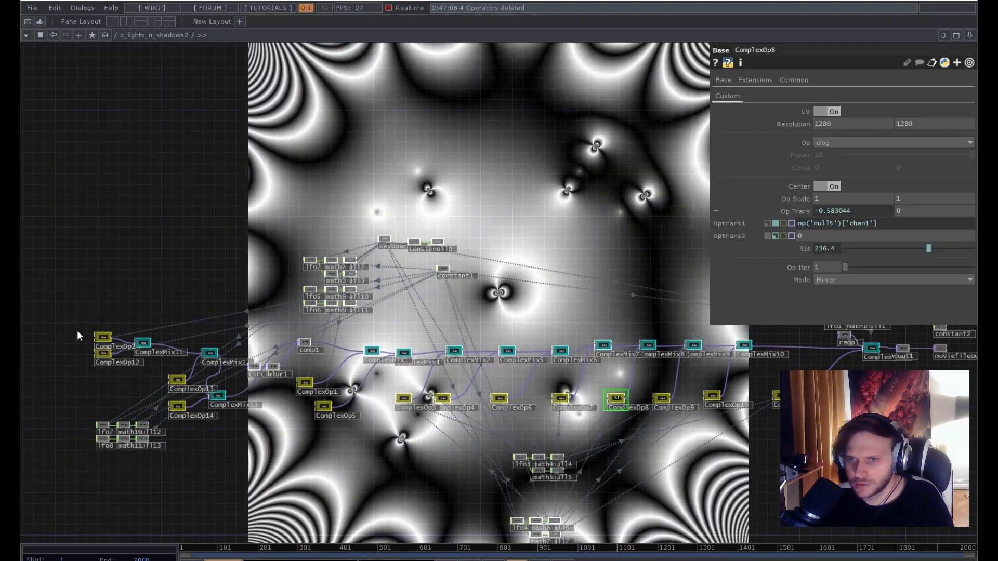
pyautogui.moveTo(77, 330); pyautogui.dragTo(753, 422)
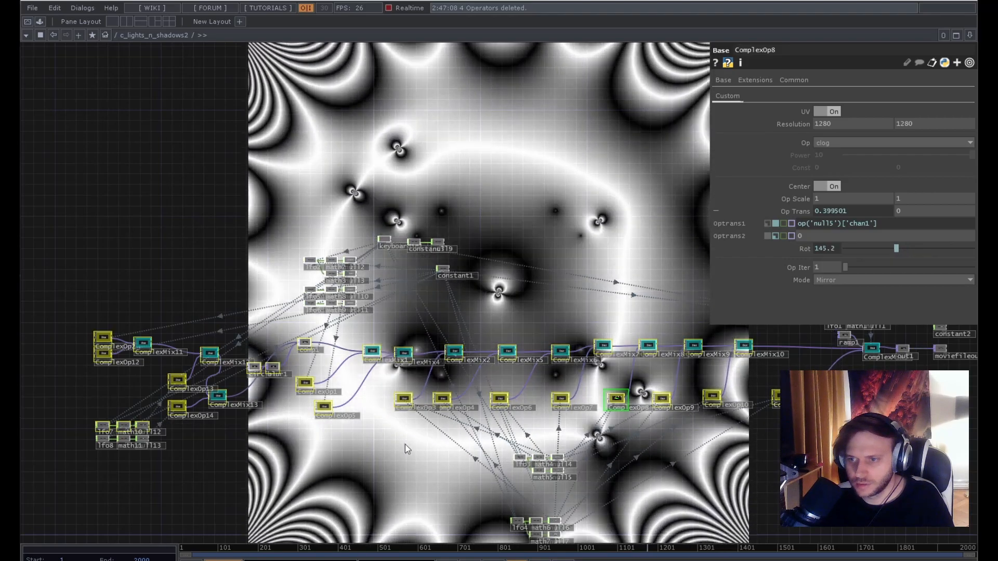
pyautogui.scroll(5, 95, 379)
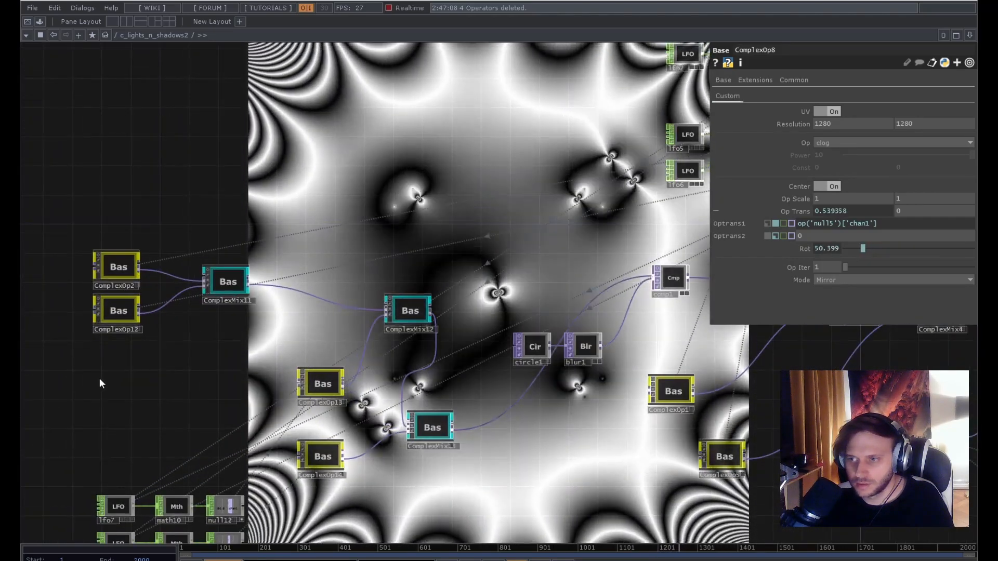
pyautogui.moveTo(154, 401); pyautogui.dragTo(203, 401)
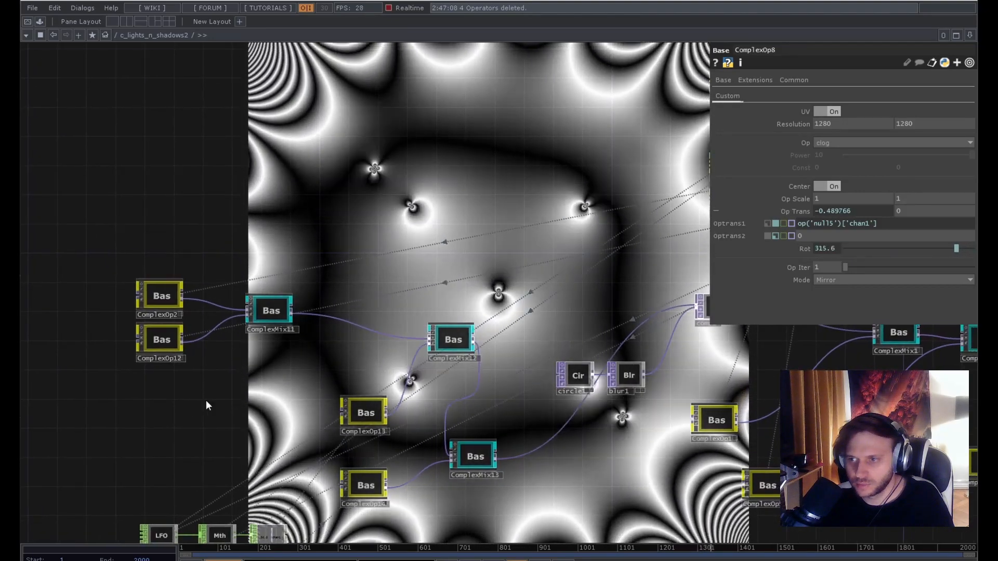
pyautogui.scroll(-3, 206, 401)
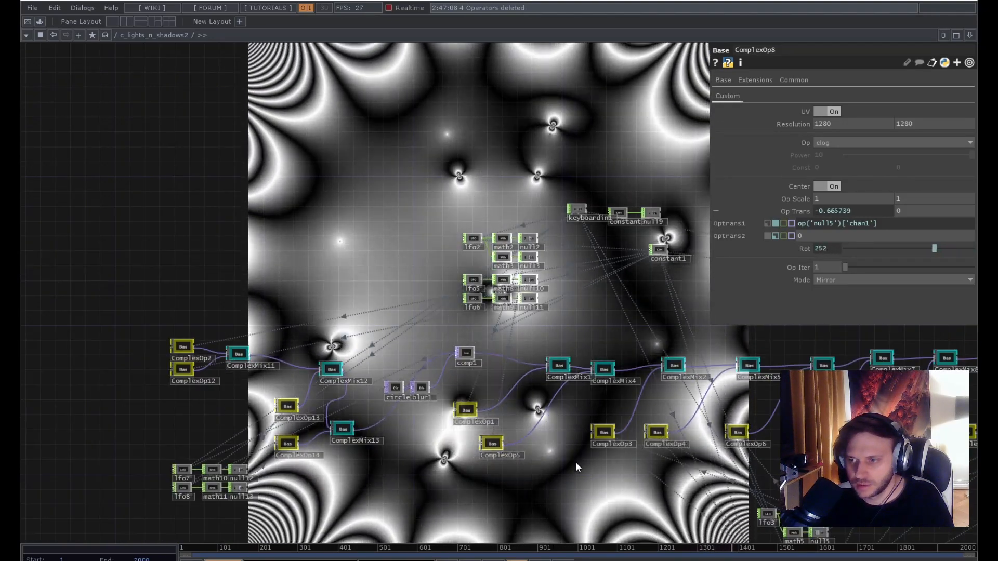
pyautogui.scroll(-4, 468, 453)
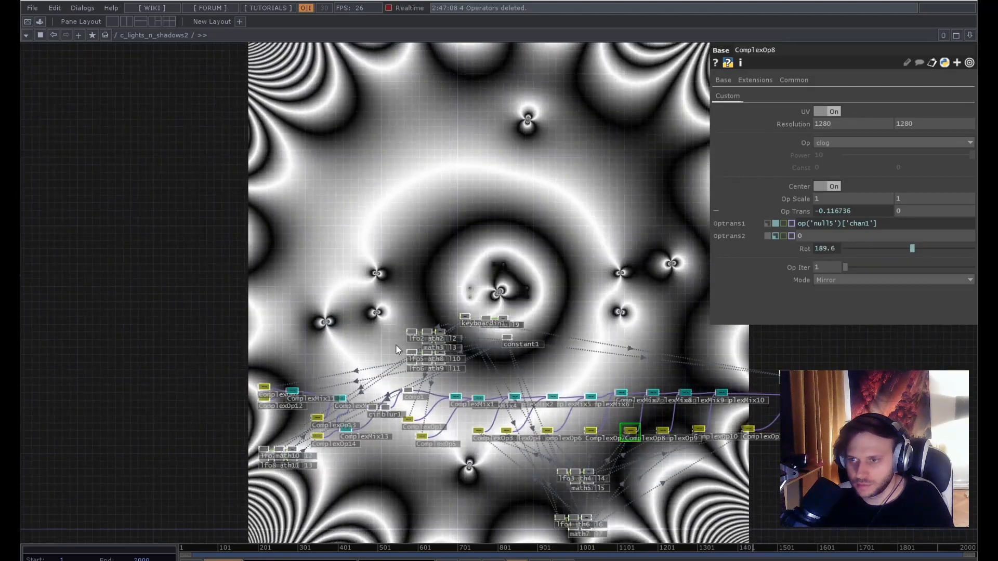
pyautogui.scroll(4, 364, 286)
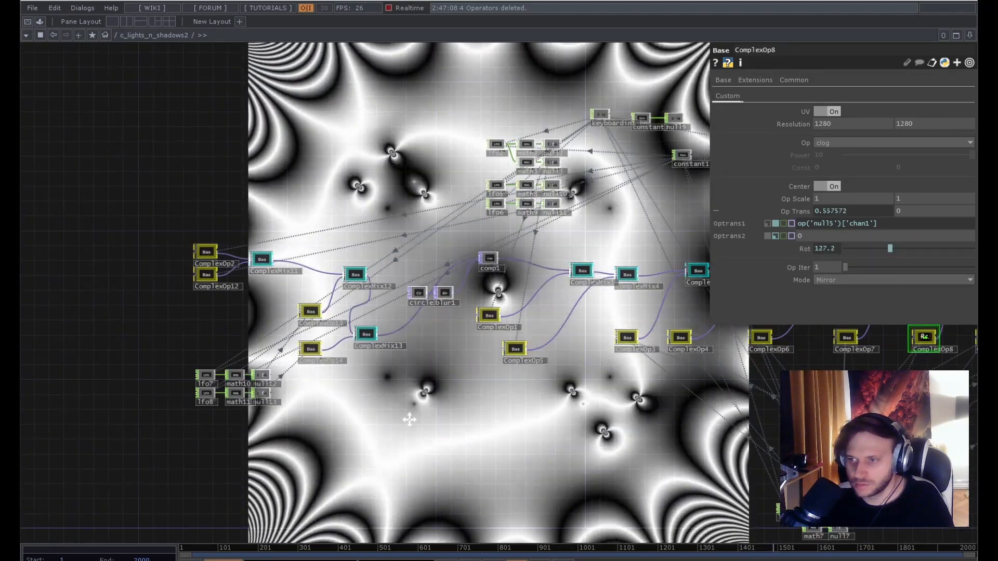
pyautogui.scroll(3, 372, 458)
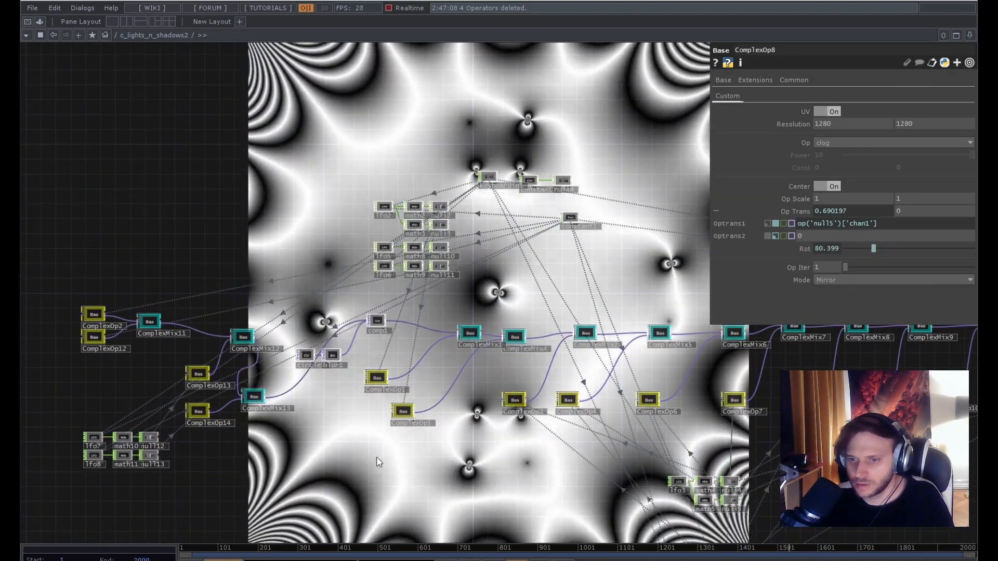
pyautogui.moveTo(379, 462); pyautogui.dragTo(361, 468)
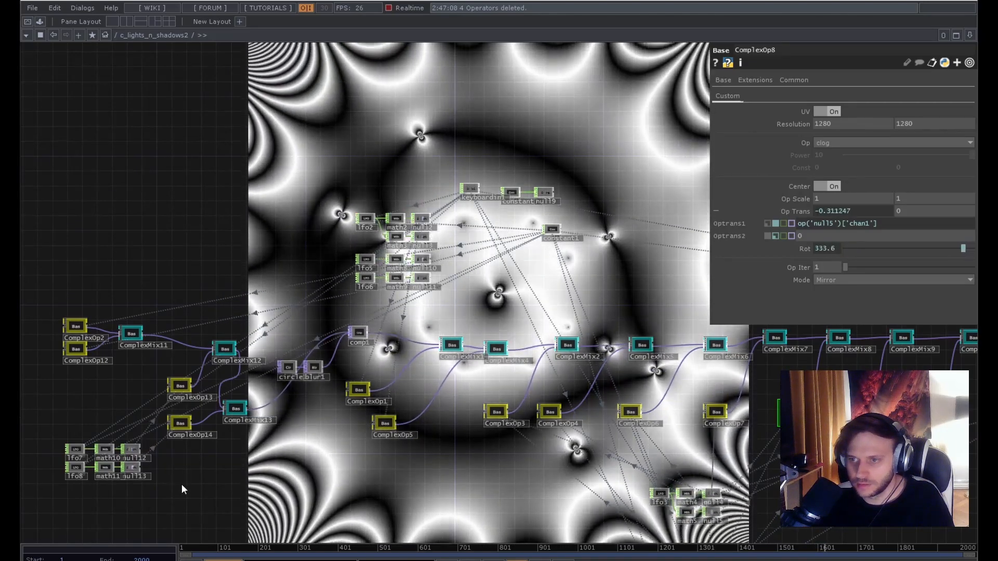
pyautogui.scroll(2, 182, 485)
pyautogui.moveTo(313, 279); pyautogui.dragTo(321, 376)
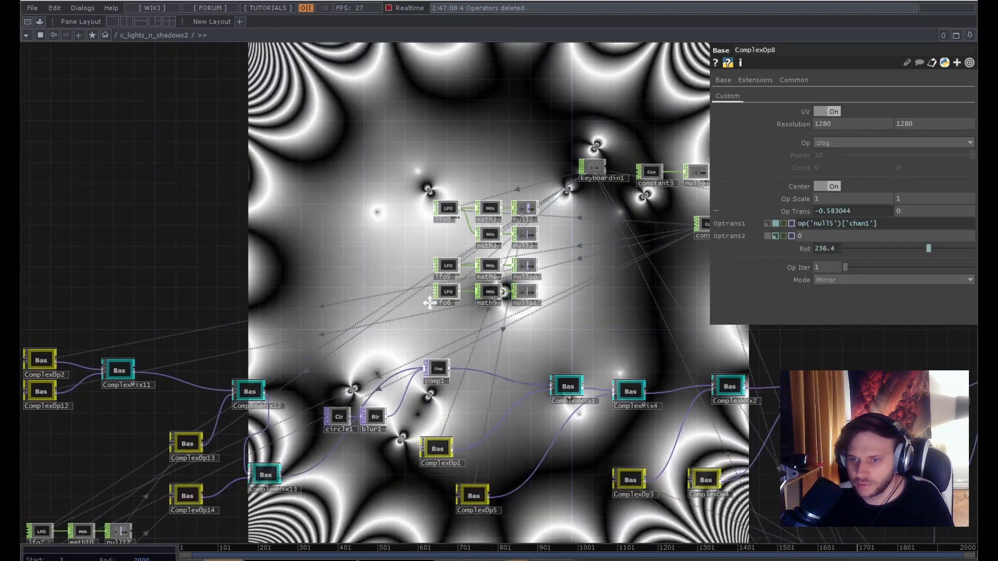
# Review the operation, scale and rotation parameters of ComplexOp12, ComplexOp2, ComplexOp13, ComplexOp14, ComplexOp1 and ComplexOp5 in turn.
pyautogui.moveTo(92, 397); pyautogui.dragTo(195, 351)
pyautogui.click(138, 347)
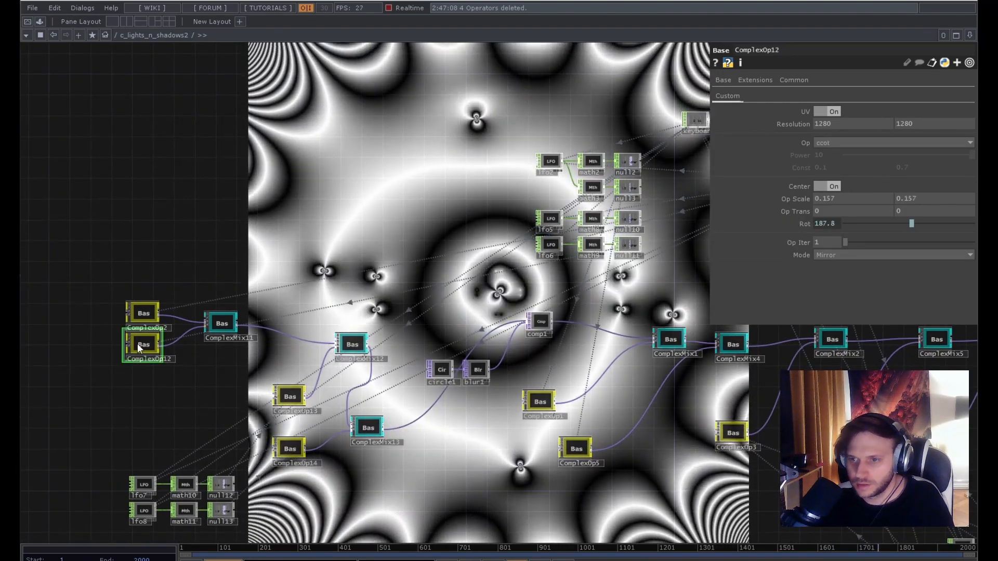
pyautogui.click(139, 313)
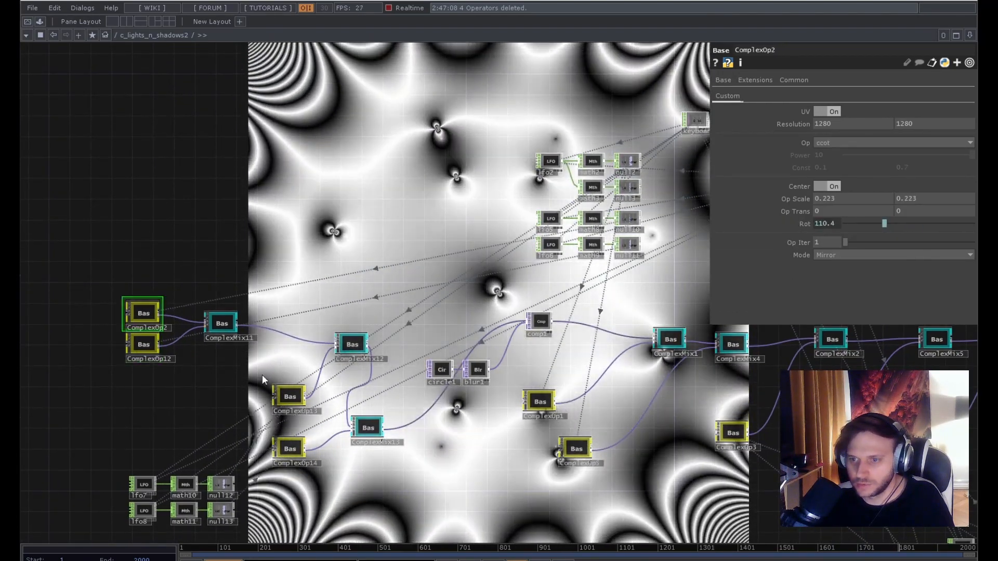
pyautogui.click(290, 397)
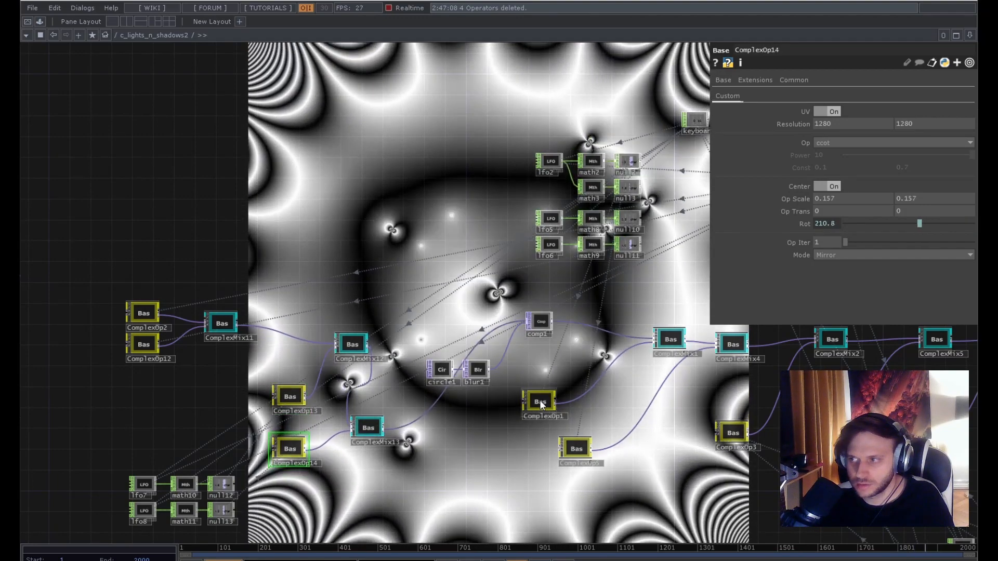
pyautogui.click(540, 400)
pyautogui.click(580, 450)
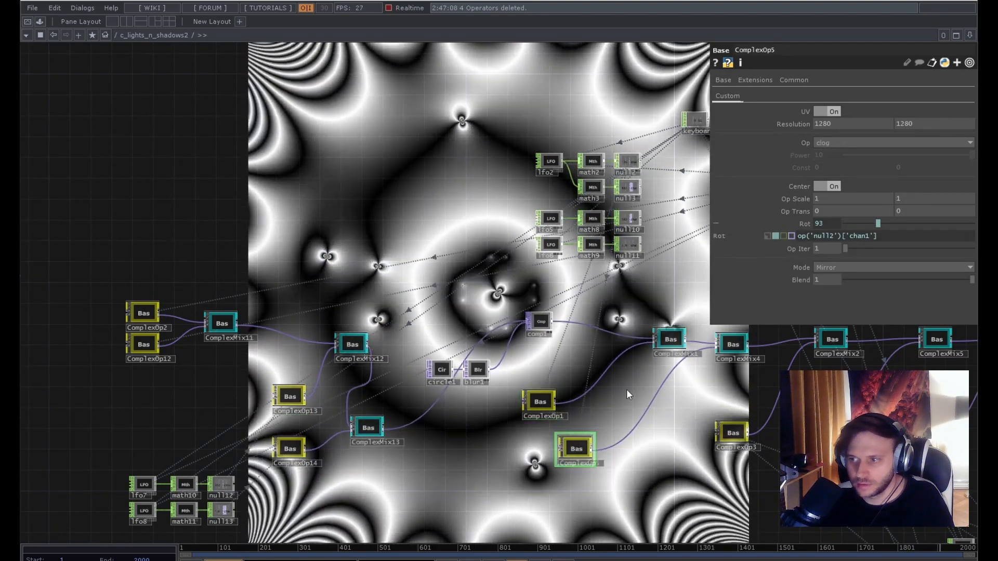
# Show the parameters of ComplexOp3 and turn on its viewer.
pyautogui.moveTo(684, 433); pyautogui.dragTo(362, 439)
pyautogui.click(414, 442)
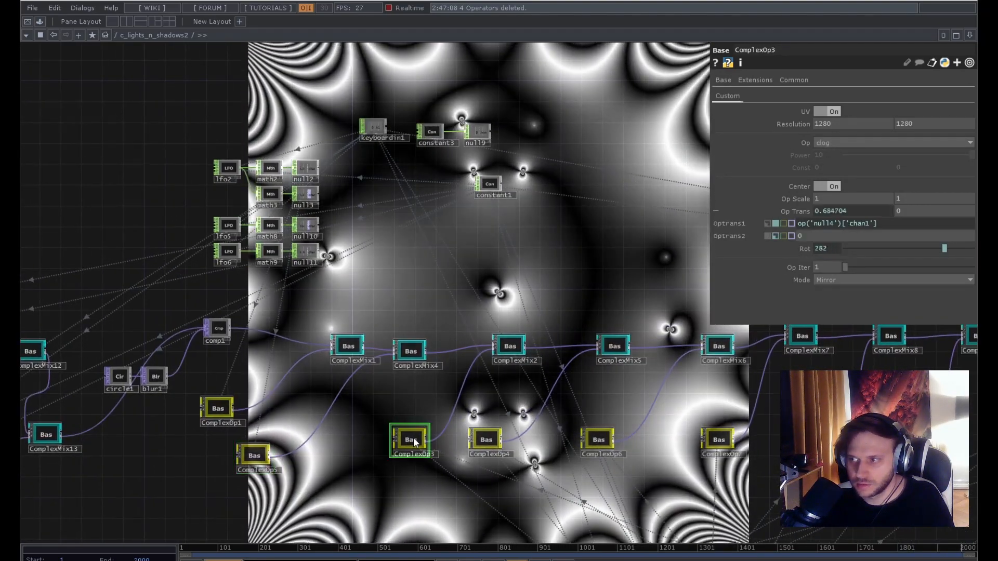
pyautogui.scroll(8, 411, 447)
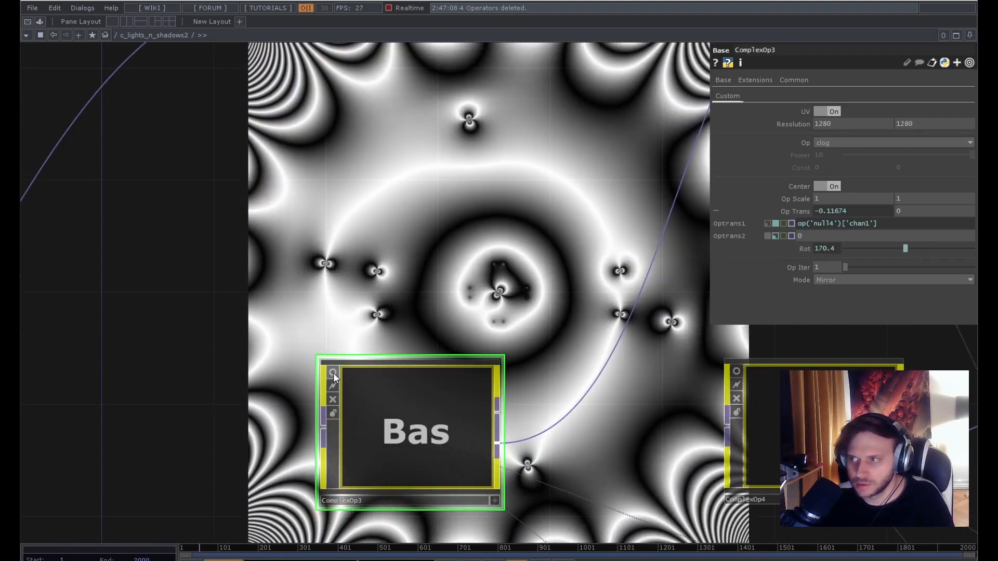
pyautogui.click(333, 372)
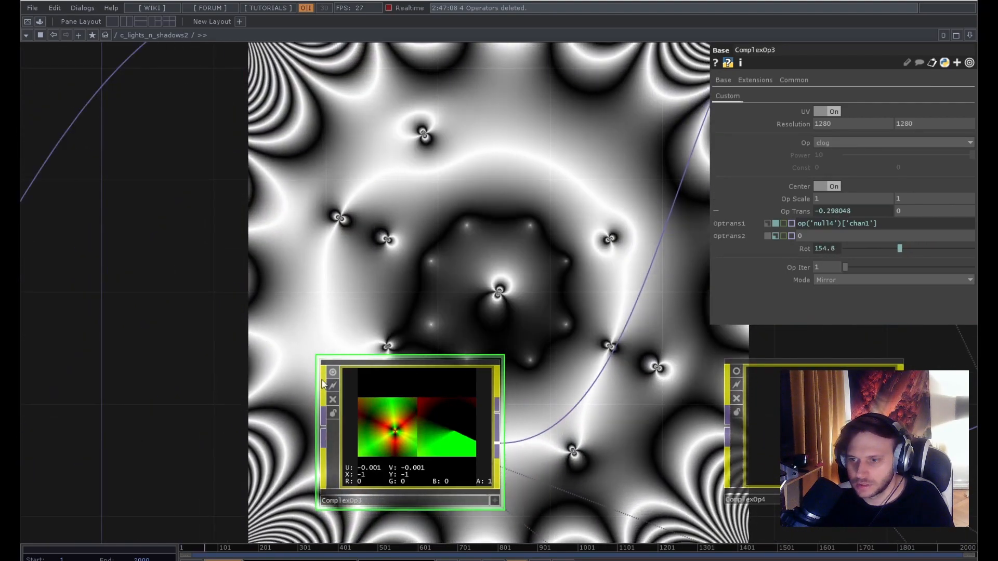
# Turn off the viewer of ComplexOp3.
pyautogui.scroll(2, 273, 433)
pyautogui.scroll(-4, 280, 433)
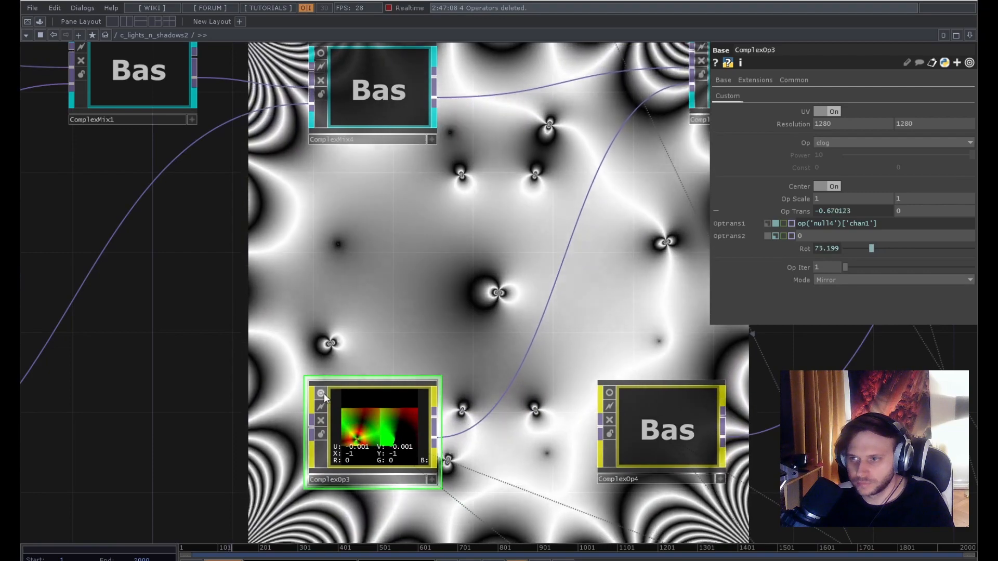
pyautogui.click(321, 394)
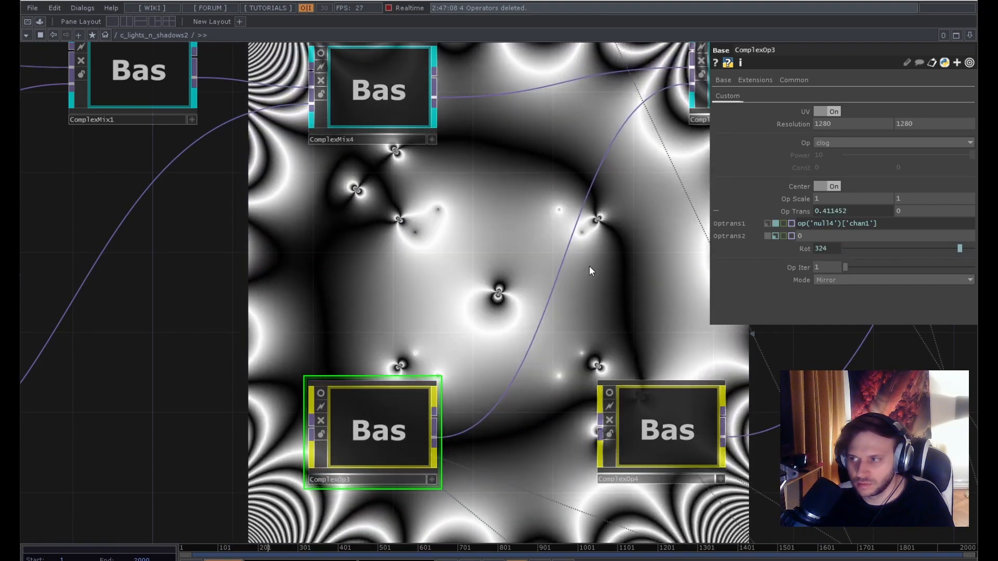
# Examine the c_lights_n_shadows2 chain from ComplexMix1 through ComplexMix10 to the output, including the ComplexOp nodes feeding it.
pyautogui.scroll(-3, 416, 315)
pyautogui.scroll(-8, 416, 312)
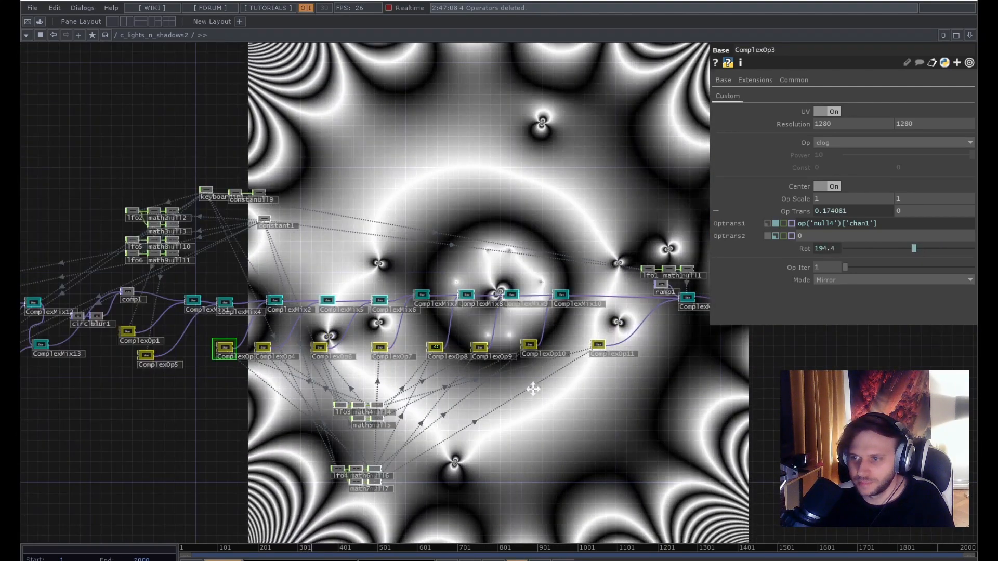
pyautogui.moveTo(532, 387); pyautogui.dragTo(376, 430)
pyautogui.moveTo(525, 394); pyautogui.dragTo(742, 359)
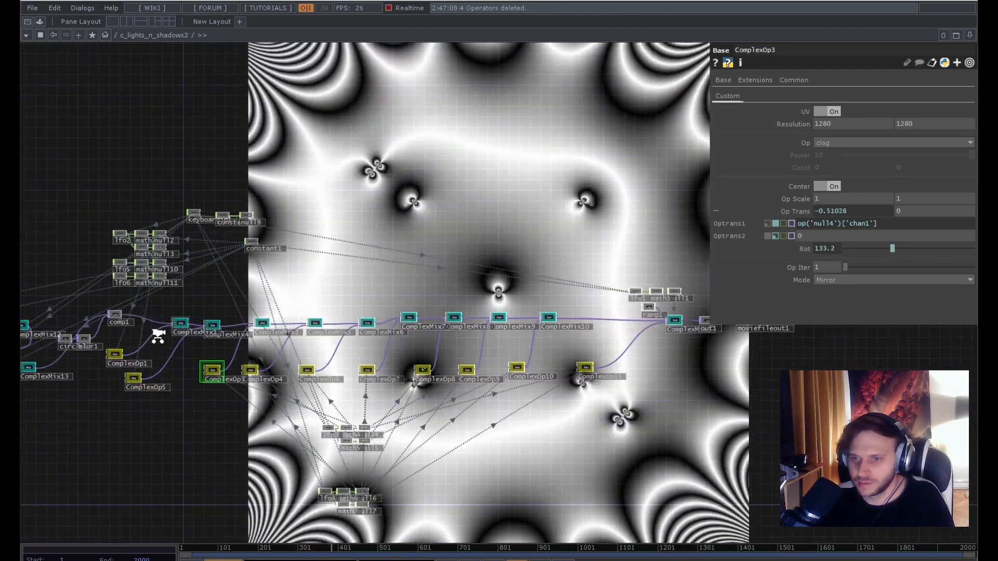
pyautogui.scroll(8, 169, 353)
pyautogui.moveTo(424, 351); pyautogui.dragTo(676, 359)
pyautogui.moveTo(413, 366); pyautogui.dragTo(166, 379)
pyautogui.moveTo(515, 389); pyautogui.dragTo(156, 362)
pyautogui.moveTo(498, 365); pyautogui.dragTo(290, 364)
pyautogui.moveTo(529, 355); pyautogui.dragTo(287, 356)
pyautogui.moveTo(490, 358); pyautogui.dragTo(294, 366)
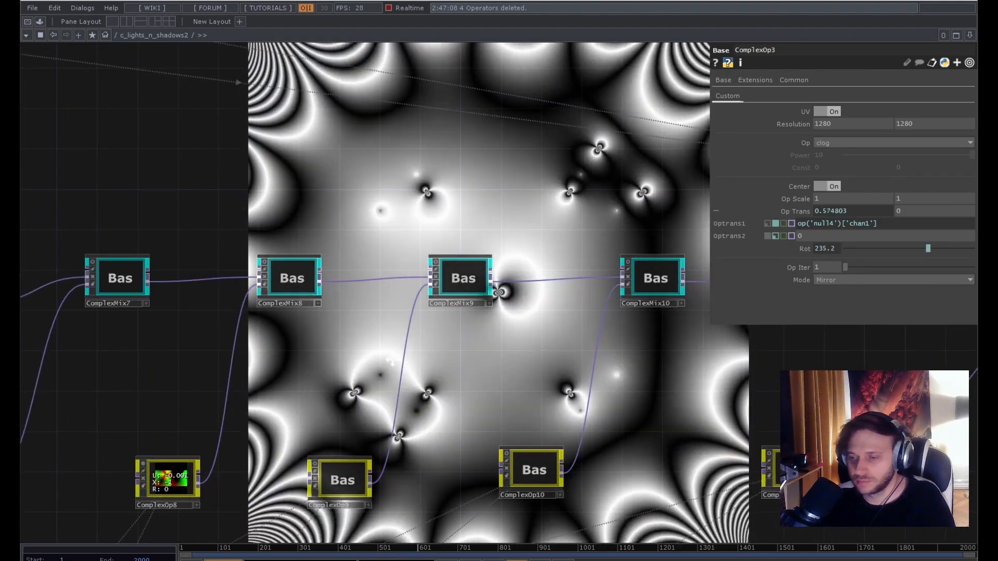
pyautogui.moveTo(501, 355); pyautogui.dragTo(305, 363)
pyautogui.scroll(-3, 394, 360)
pyautogui.scroll(-4, 383, 360)
pyautogui.scroll(-6, 387, 364)
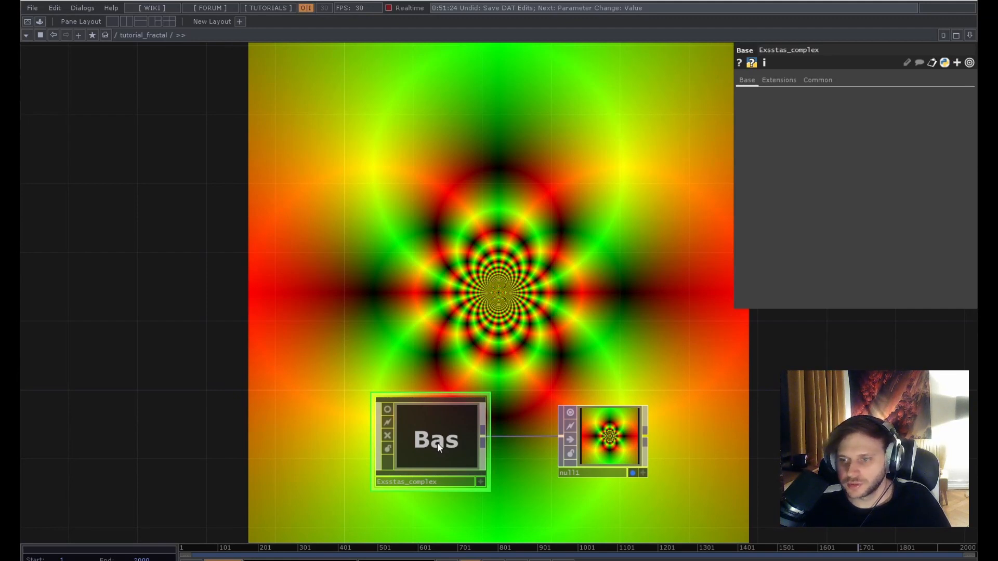
# Open the Exsstas_complex network in tutorial_fractal and read the zDeformation function in the glsl1_pixel shader code.
pyautogui.doubleClick(437, 443)
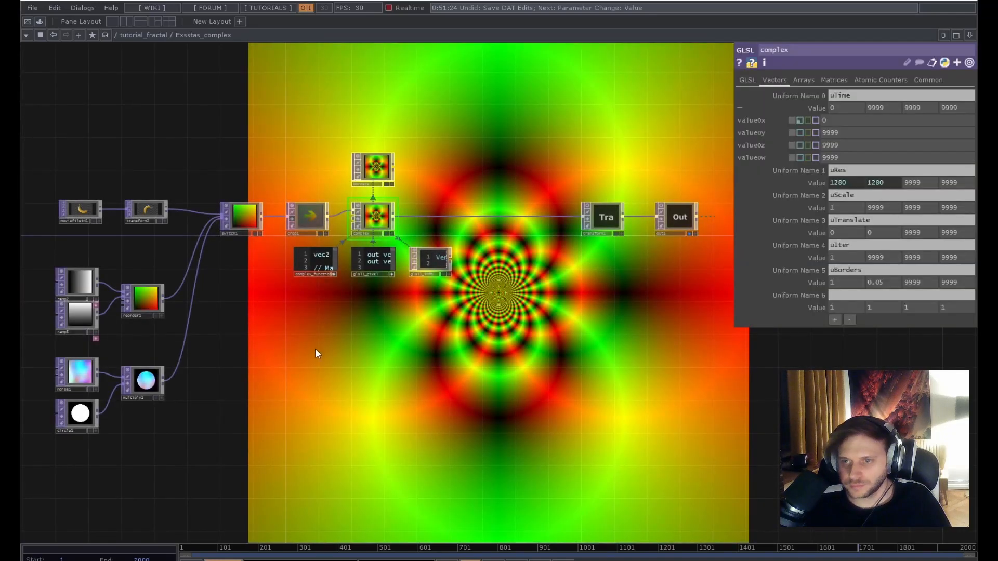
pyautogui.moveTo(317, 353); pyautogui.dragTo(357, 439)
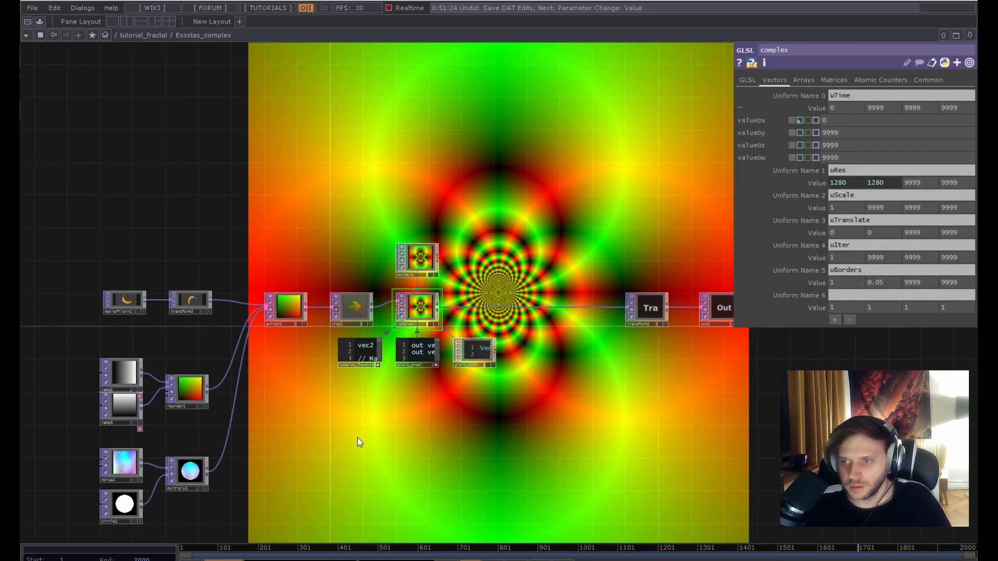
pyautogui.scroll(5, 436, 385)
pyautogui.moveTo(437, 388); pyautogui.dragTo(443, 471)
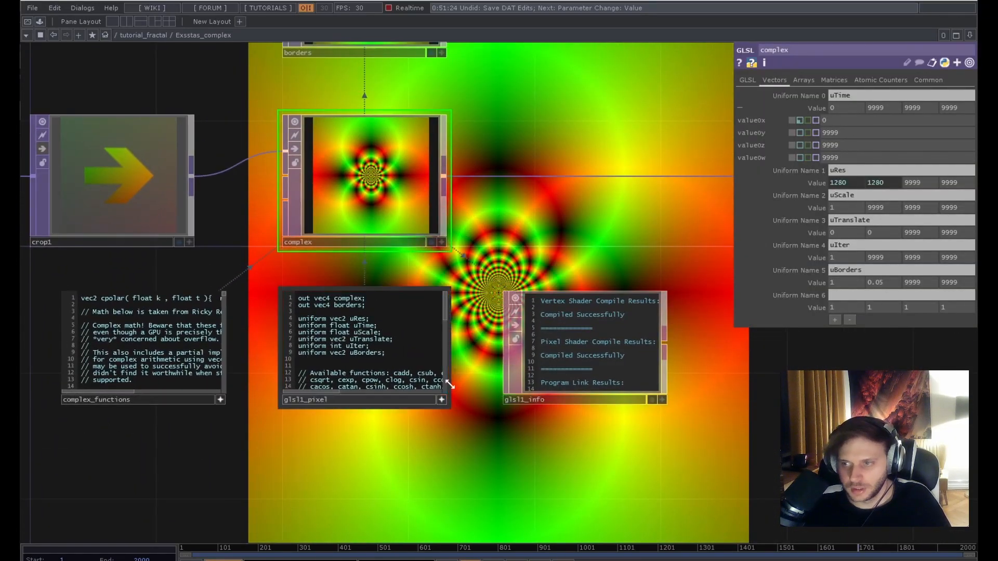
pyautogui.scroll(3, 461, 375)
pyautogui.moveTo(458, 378); pyautogui.dragTo(514, 434)
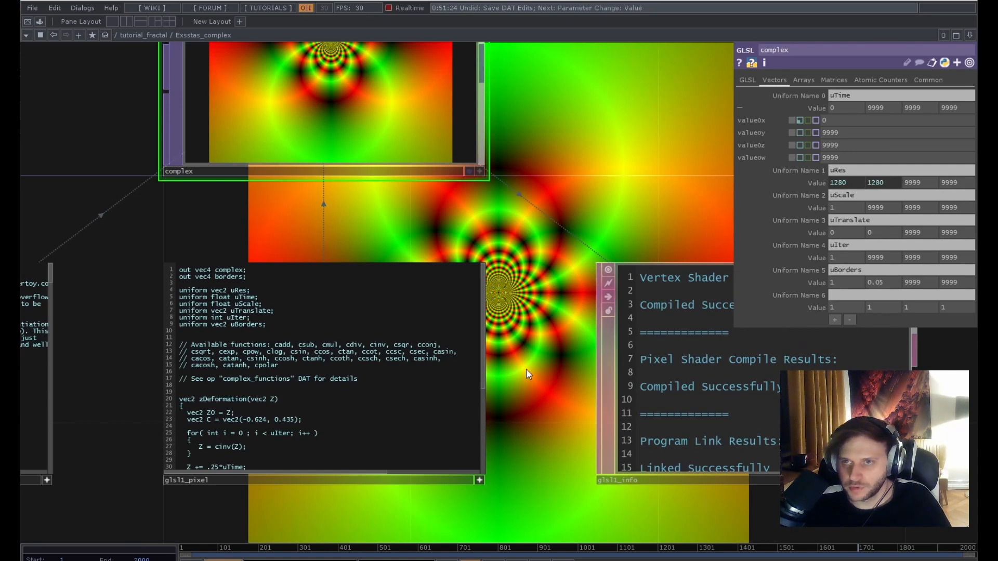
pyautogui.moveTo(133, 466); pyautogui.dragTo(146, 429)
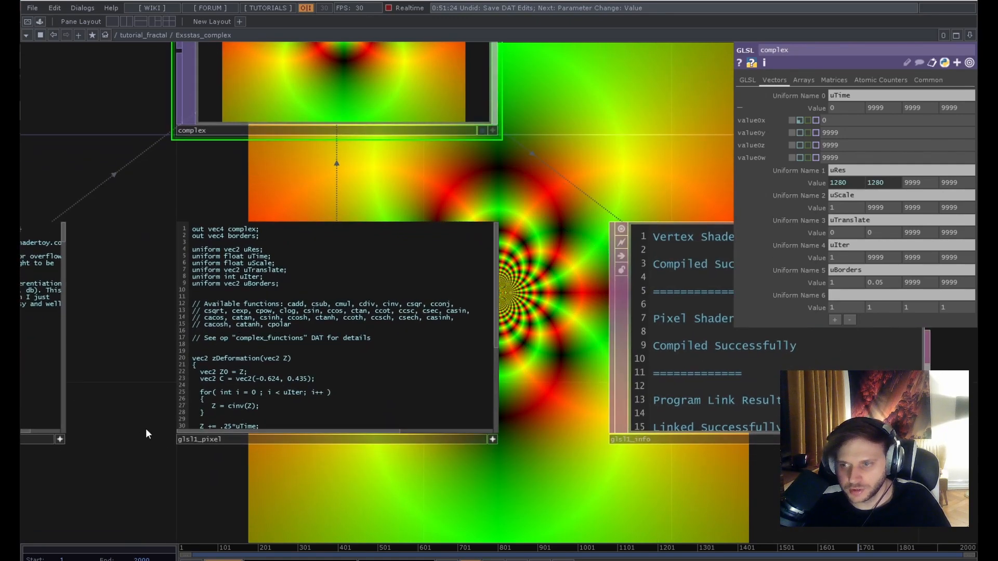
pyautogui.scroll(3, 145, 428)
pyautogui.moveTo(145, 391); pyautogui.dragTo(152, 448)
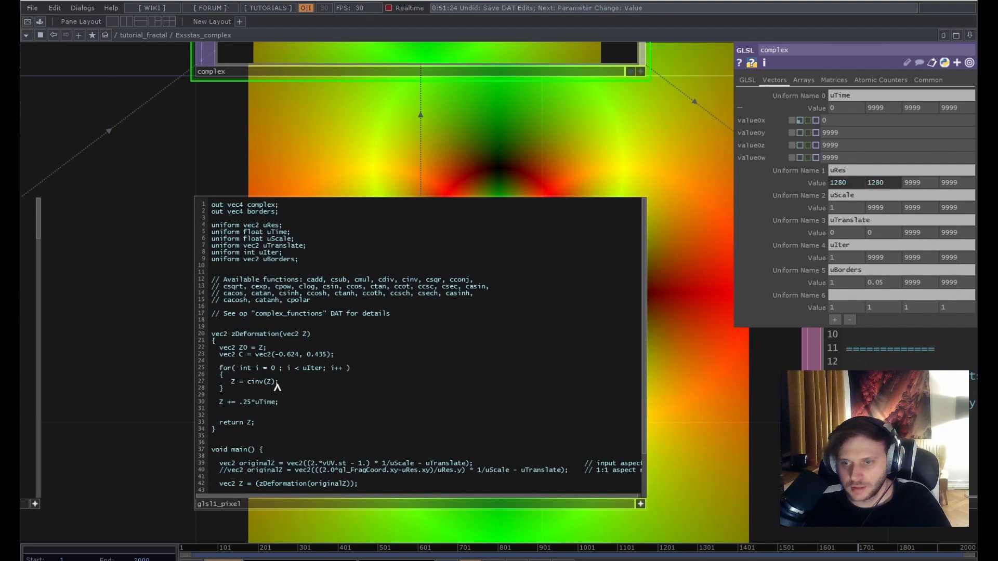
# Change the loop formula in glsl1_pixel's zDeformation function to Z = csqr(Z) + Z0;.
pyautogui.scroll(-1, 237, 384)
pyautogui.scroll(-3, 282, 416)
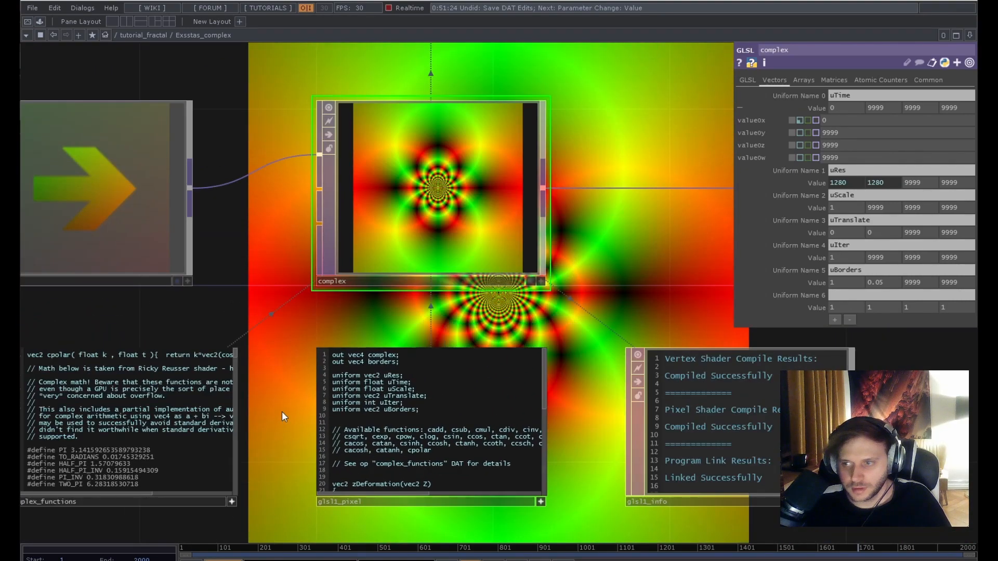
pyautogui.scroll(3, 281, 416)
pyautogui.moveTo(282, 454); pyautogui.dragTo(372, 328)
pyautogui.scroll(3, 406, 416)
pyautogui.moveTo(408, 416); pyautogui.dragTo(385, 416)
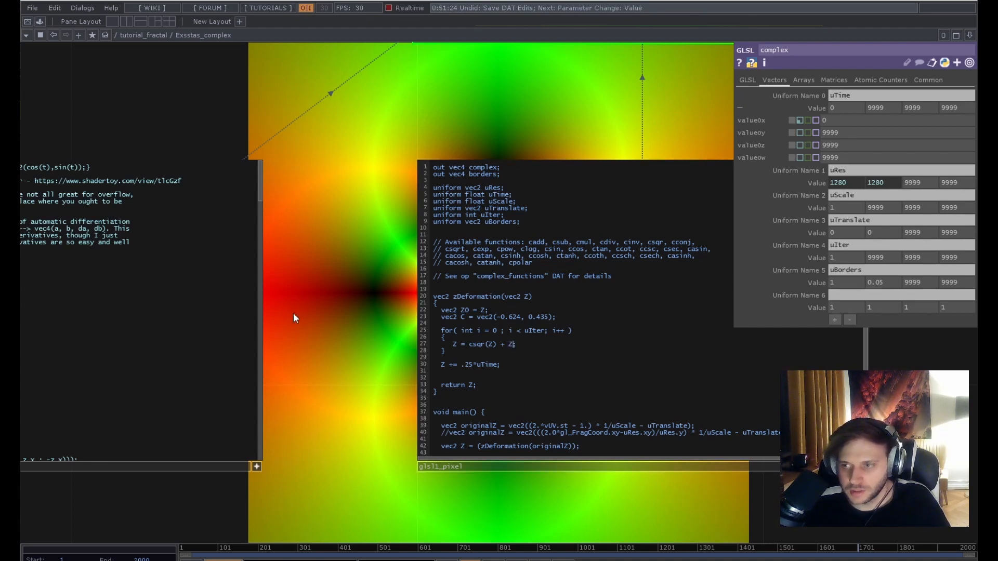
pyautogui.moveTo(335, 318); pyautogui.dragTo(418, 345)
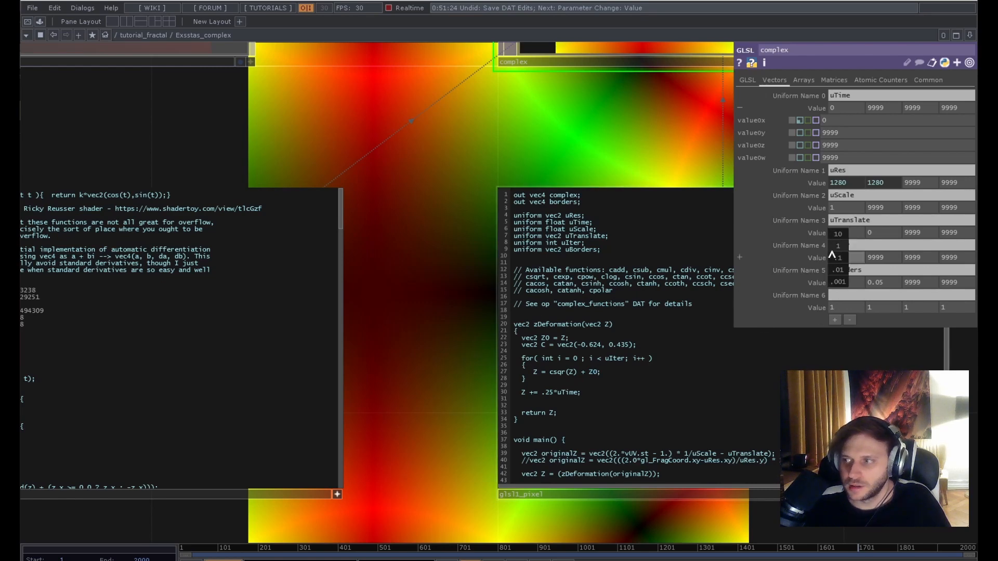
# Set the complex GLSL operator's uIter value to 20 and its first uTranslate value to 0.6.
pyautogui.moveTo(832, 255); pyautogui.dragTo(841, 241, button='middle')
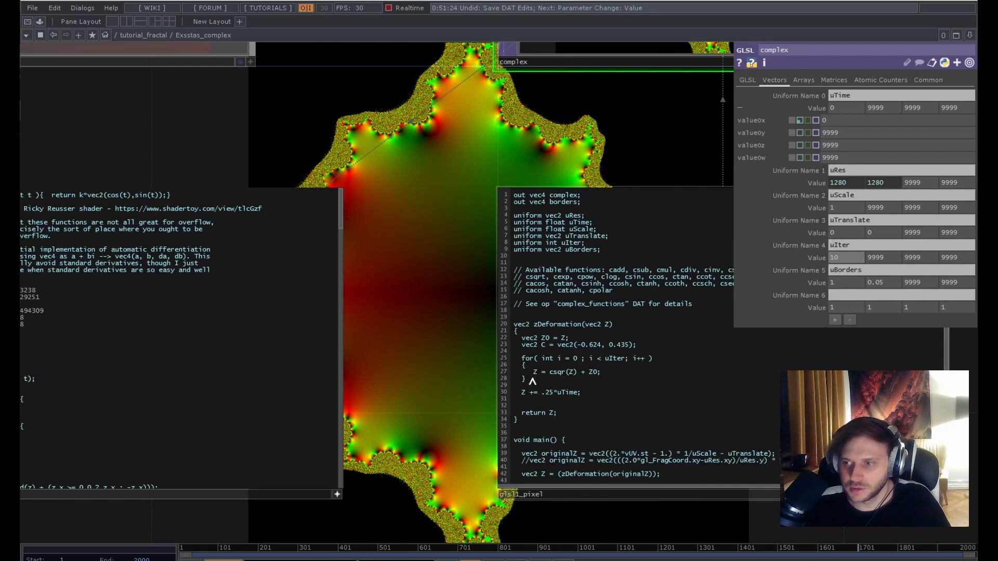
pyautogui.scroll(-6, 467, 324)
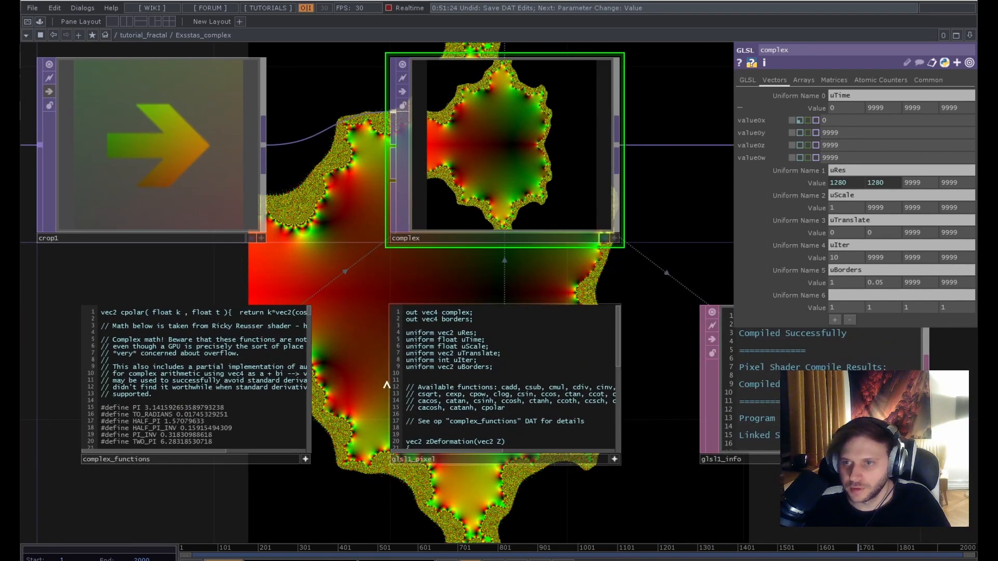
pyautogui.moveTo(843, 230); pyautogui.dragTo(840, 255, button='middle')
pyautogui.moveTo(522, 270); pyautogui.dragTo(601, 336)
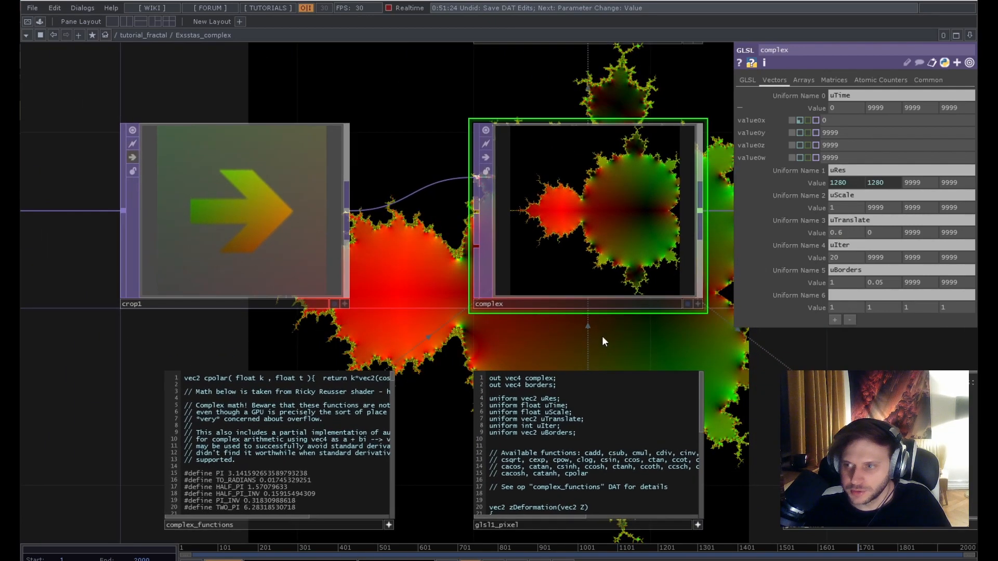
pyautogui.moveTo(513, 339); pyautogui.dragTo(433, 340)
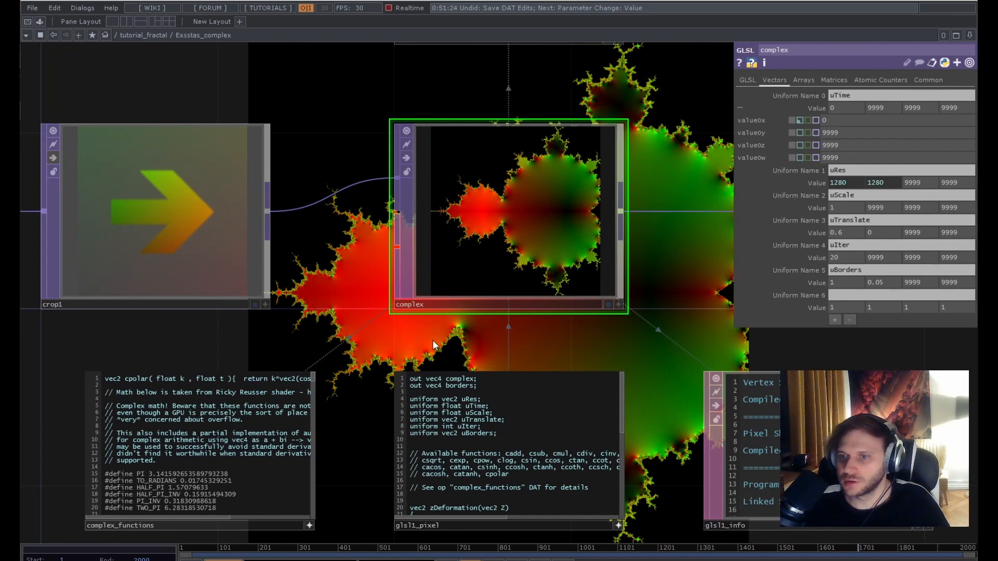
pyautogui.scroll(-2, 385, 345)
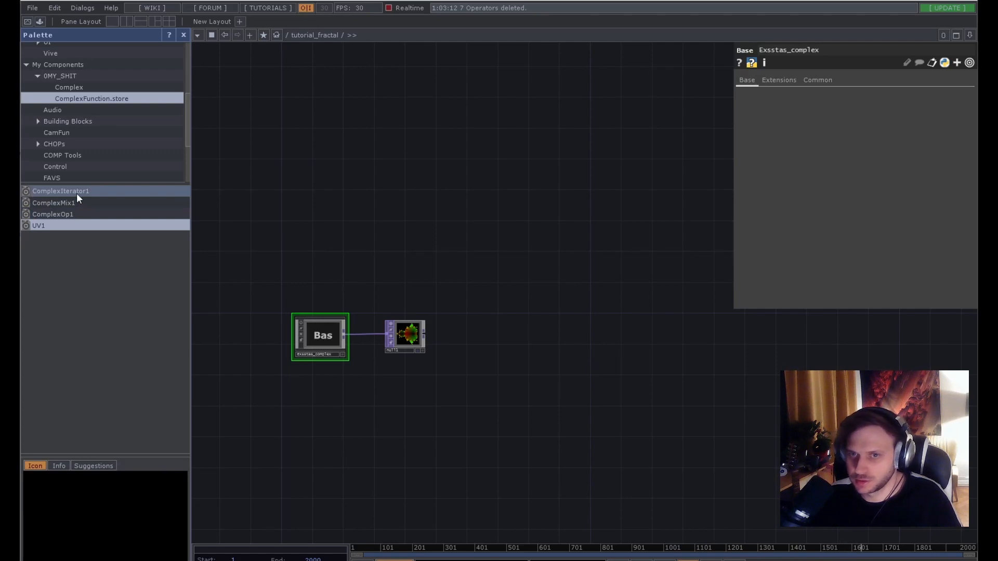
# Add a ComplexOp component from the ComplexFunction.store palette folder to tutorial_fractal and set its Op to csqr.
pyautogui.moveTo(77, 213); pyautogui.dragTo(511, 287)
pyautogui.moveTo(551, 335); pyautogui.dragTo(445, 385)
pyautogui.scroll(3, 433, 352)
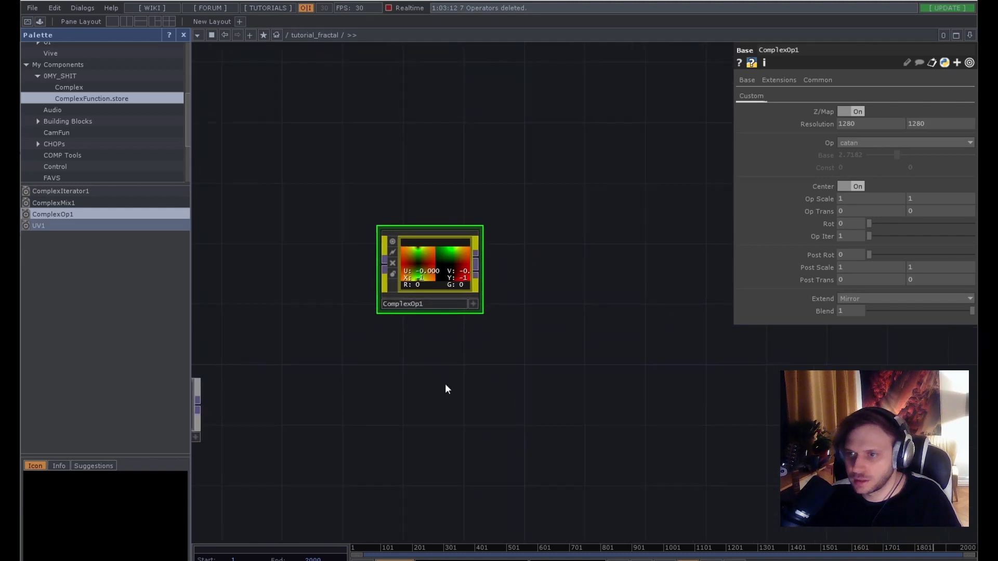
pyautogui.scroll(2, 446, 374)
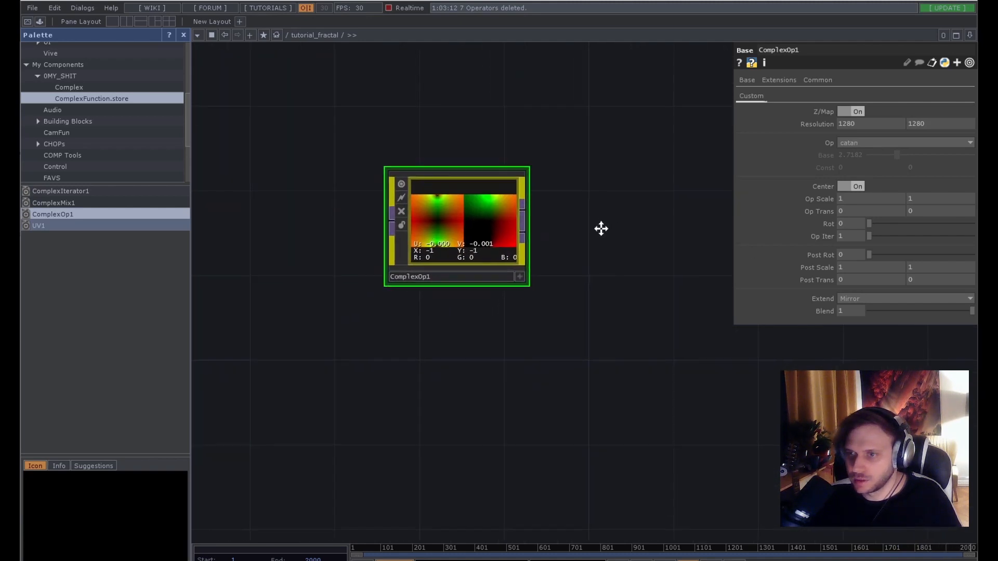
pyautogui.click(855, 142)
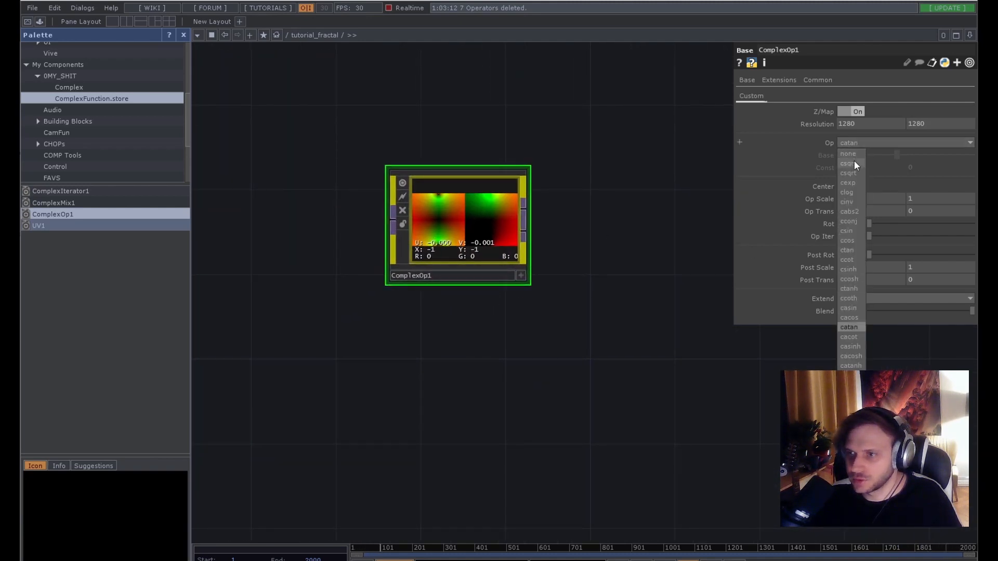
pyautogui.click(852, 164)
pyautogui.scroll(-2, 583, 319)
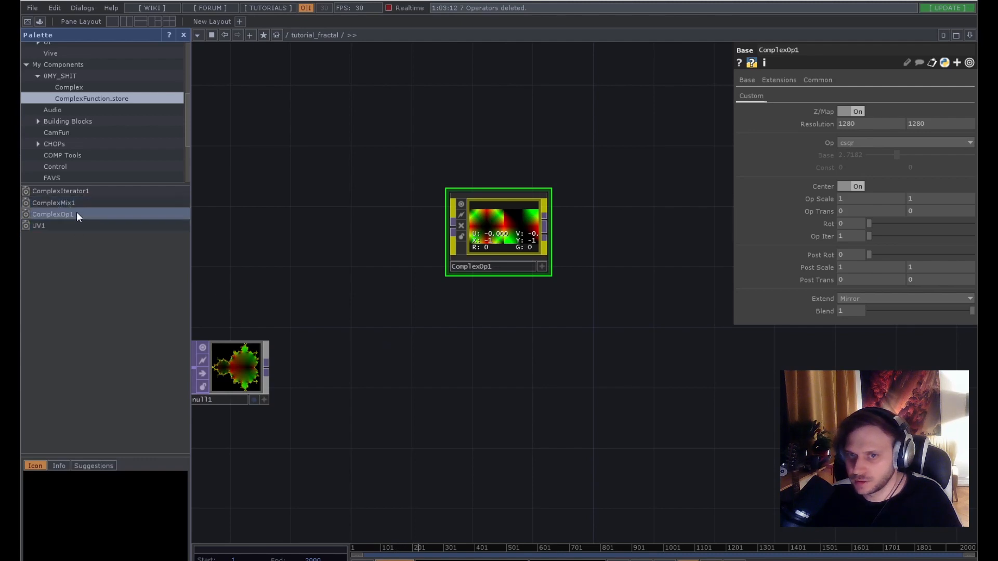
# Add a second ComplexOp component below the first and set its Op to none.
pyautogui.moveTo(76, 211); pyautogui.dragTo(493, 362)
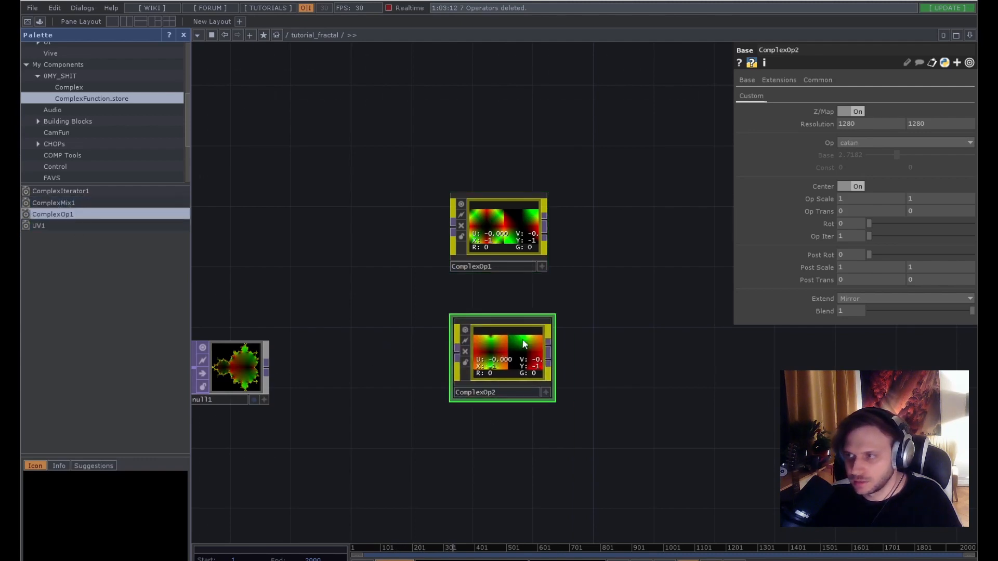
pyautogui.click(852, 142)
pyautogui.click(850, 154)
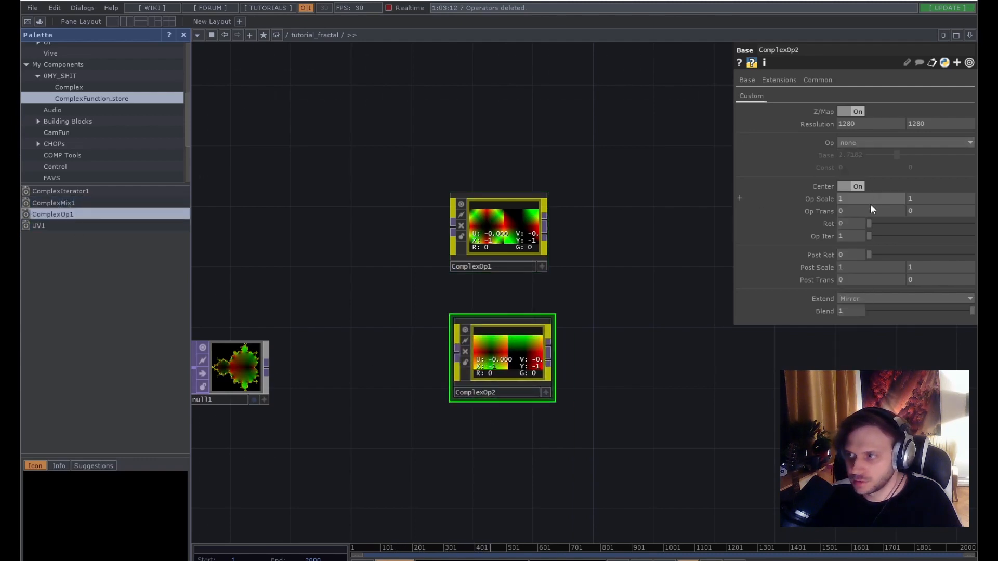
pyautogui.moveTo(656, 335); pyautogui.dragTo(559, 319)
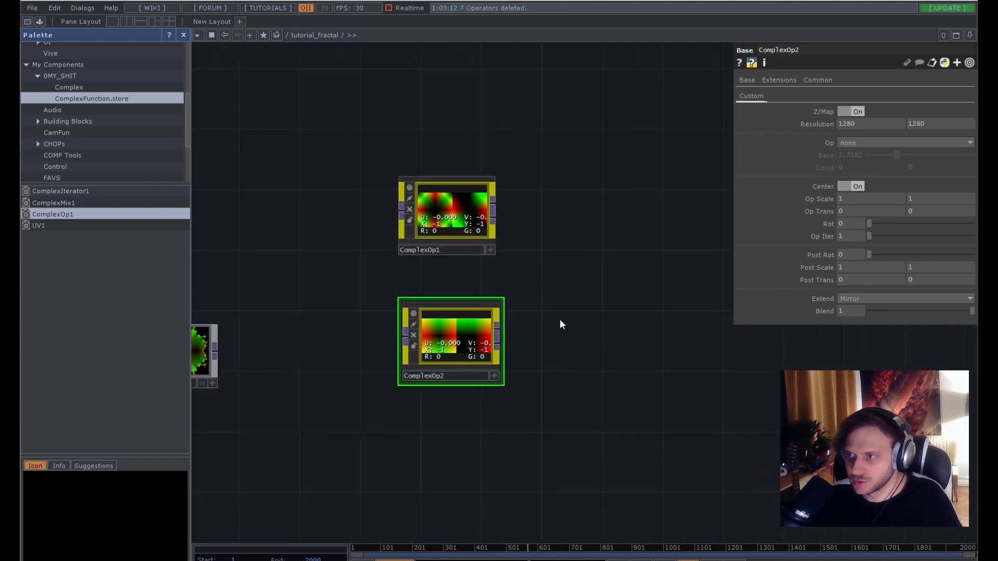
pyautogui.click(434, 220)
pyautogui.click(469, 312)
pyautogui.moveTo(577, 258); pyautogui.dragTo(525, 263)
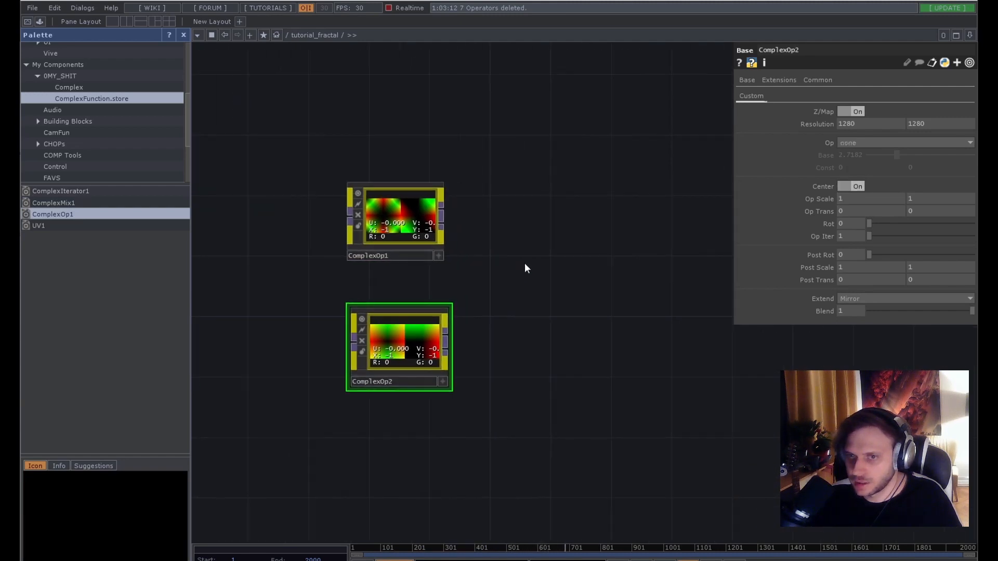
# Add a ComplexMix component from the palette and connect ComplexOp1 and ComplexOp2 to its inputs.
pyautogui.scroll(-2, 525, 263)
pyautogui.moveTo(88, 205); pyautogui.dragTo(557, 282)
pyautogui.moveTo(466, 234); pyautogui.dragTo(565, 252)
pyautogui.moveTo(468, 329); pyautogui.dragTo(561, 262)
# Duplicate the two ComplexOp nodes together with ComplexMix1 and place the copies downstream of ComplexMix1.
pyautogui.scroll(-2, 540, 353)
pyautogui.moveTo(536, 362); pyautogui.dragTo(476, 358)
pyautogui.moveTo(367, 383); pyautogui.dragTo(565, 206, button='right')
pyautogui.hotkey('ctrl', 'c')
pyautogui.hotkey('ctrl', 'v')
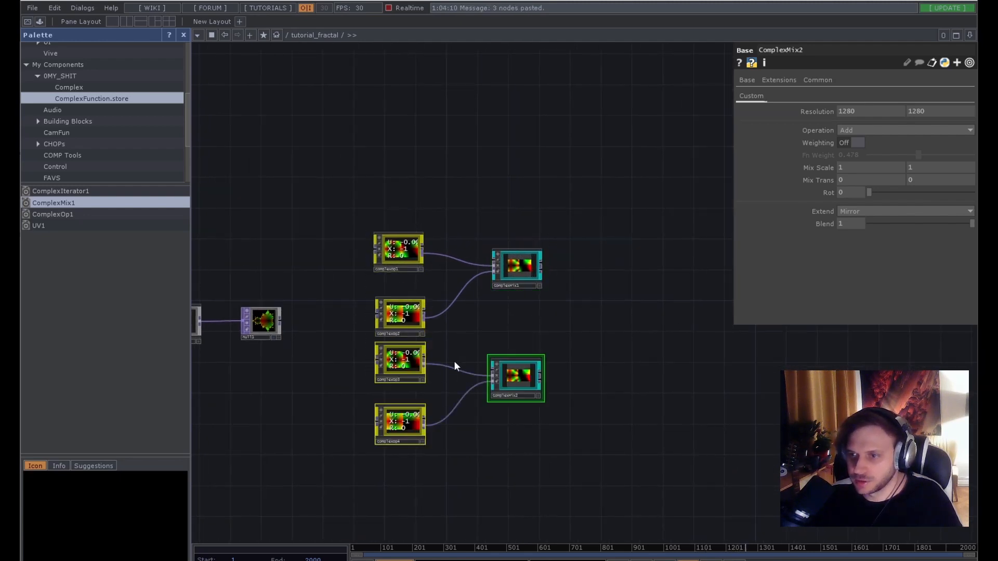
pyautogui.moveTo(392, 358); pyautogui.dragTo(614, 268)
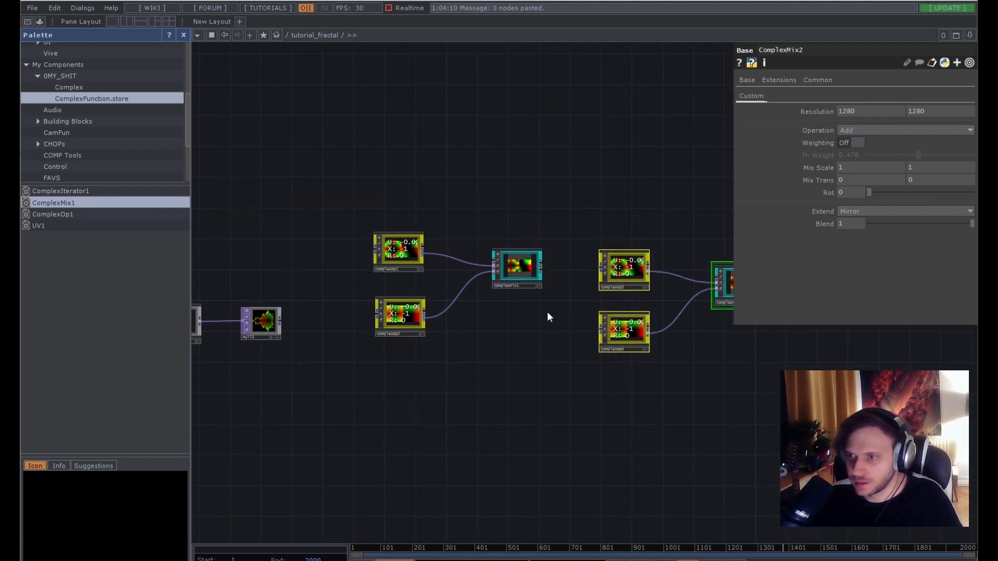
# Connect the second output of ComplexMix1 to the input of ComplexOp3.
pyautogui.moveTo(547, 311); pyautogui.dragTo(475, 351)
pyautogui.scroll(4, 475, 352)
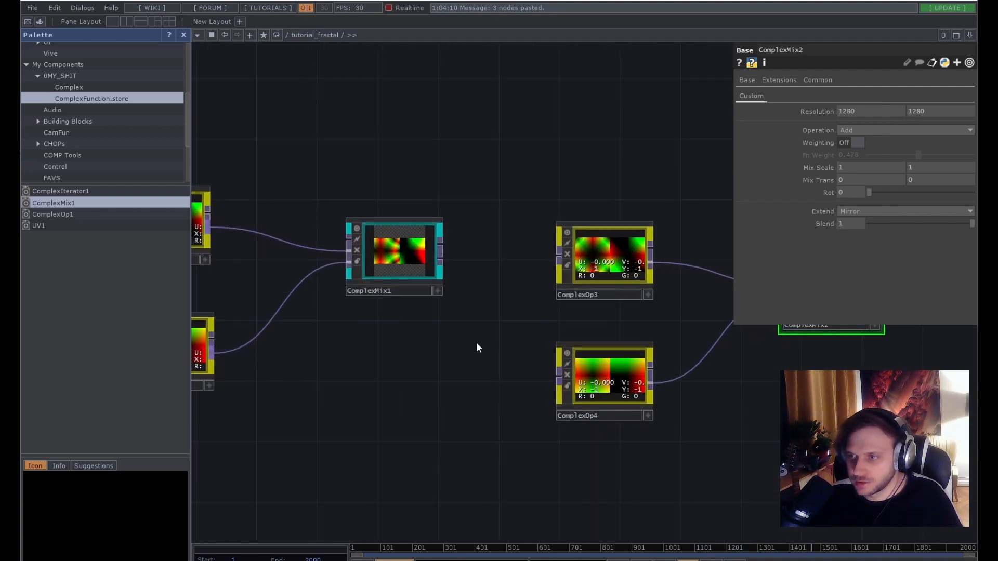
pyautogui.click(589, 268)
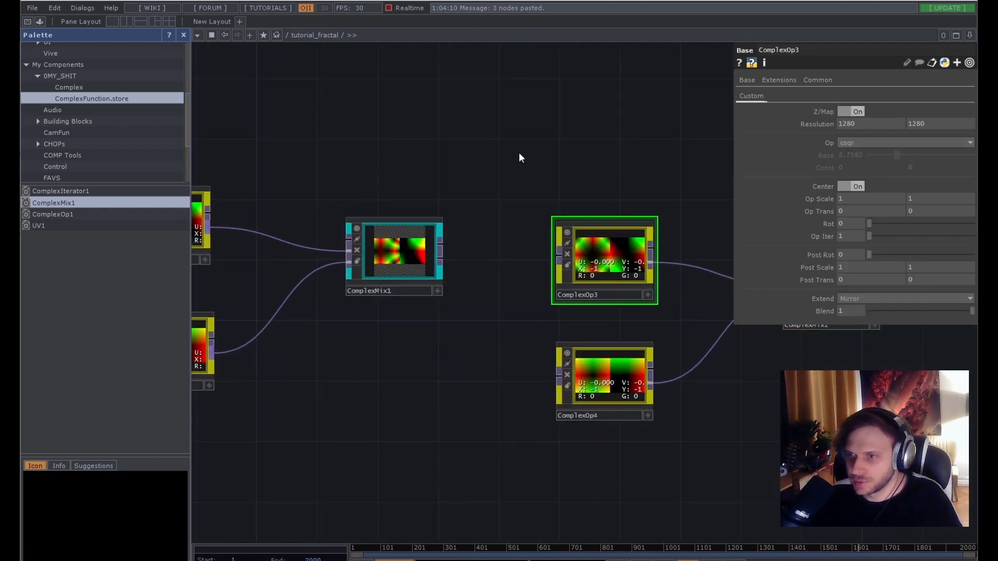
pyautogui.moveTo(488, 208); pyautogui.dragTo(552, 222)
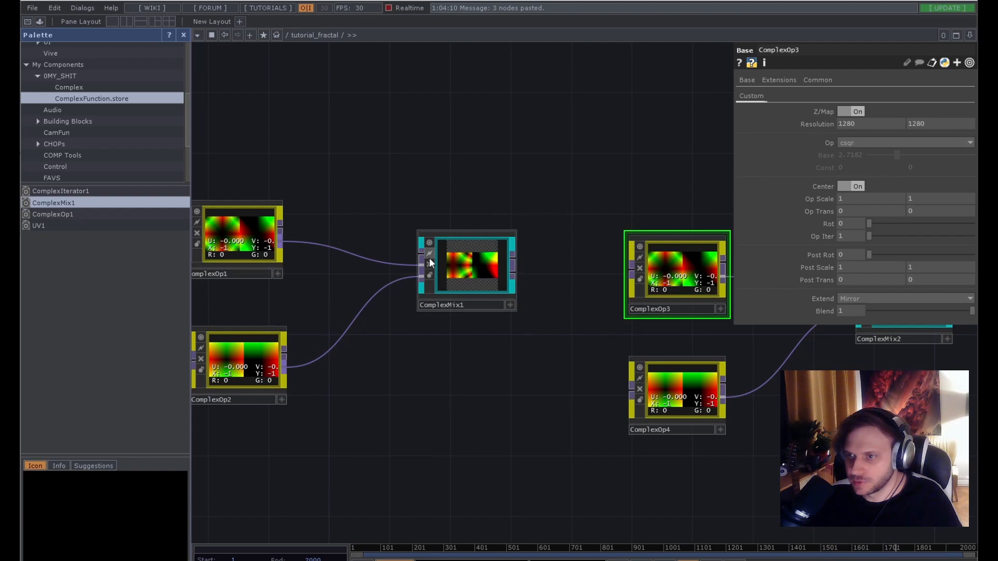
pyautogui.click(511, 273)
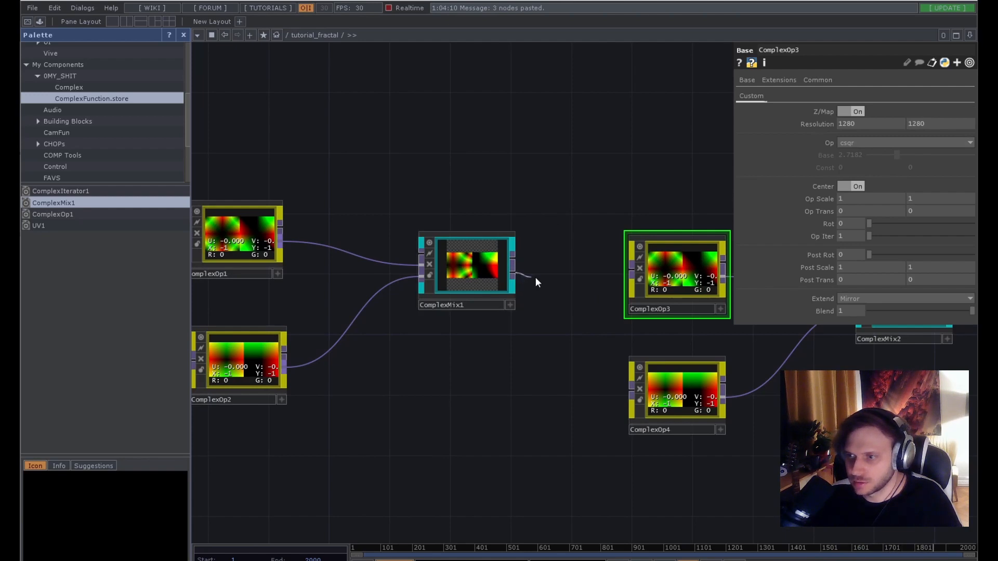
pyautogui.click(632, 270)
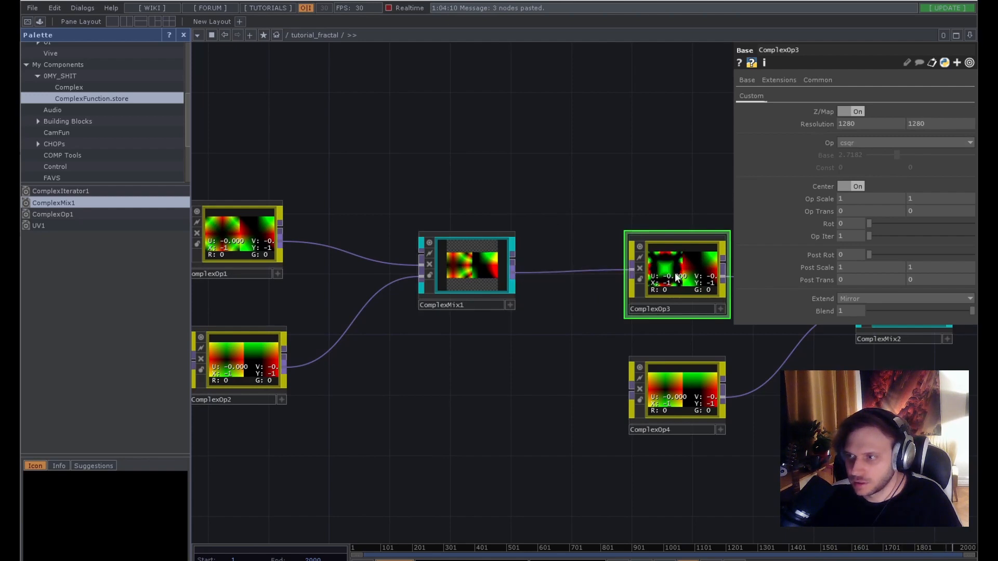
# Turn off Z/Map on ComplexOp3.
pyautogui.click(852, 111)
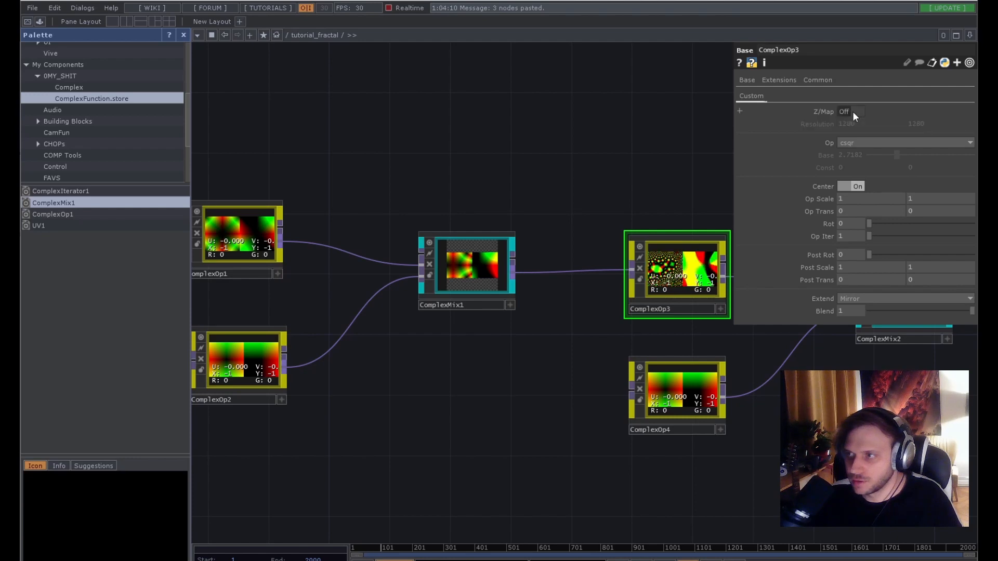
pyautogui.scroll(-5, 542, 140)
pyautogui.moveTo(549, 146); pyautogui.dragTo(515, 145)
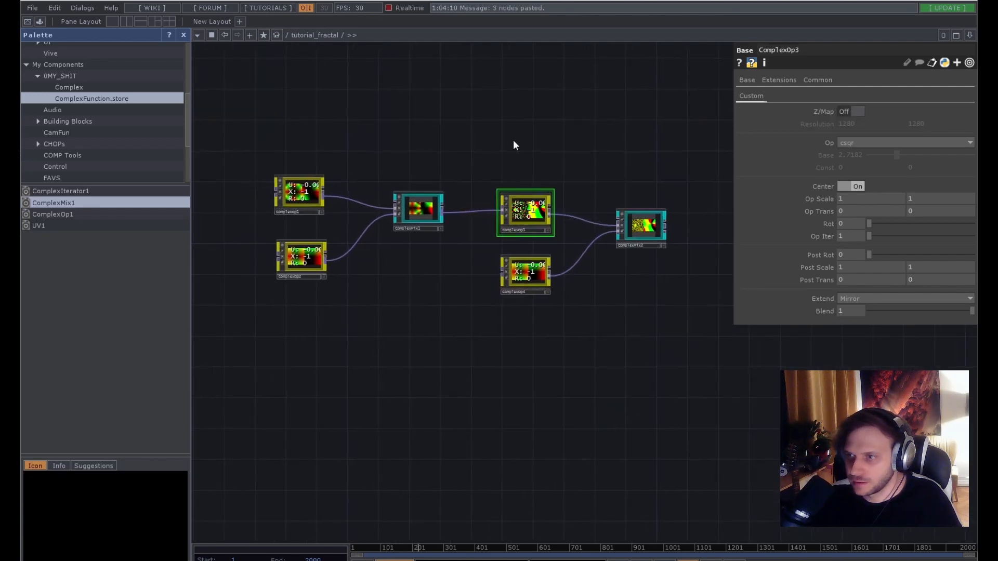
# Check the settings of ComplexOp1, ComplexOp2 and ComplexMix1, and turn off Center on ComplexOp3.
pyautogui.scroll(5, 416, 169)
pyautogui.moveTo(417, 170); pyautogui.dragTo(525, 269)
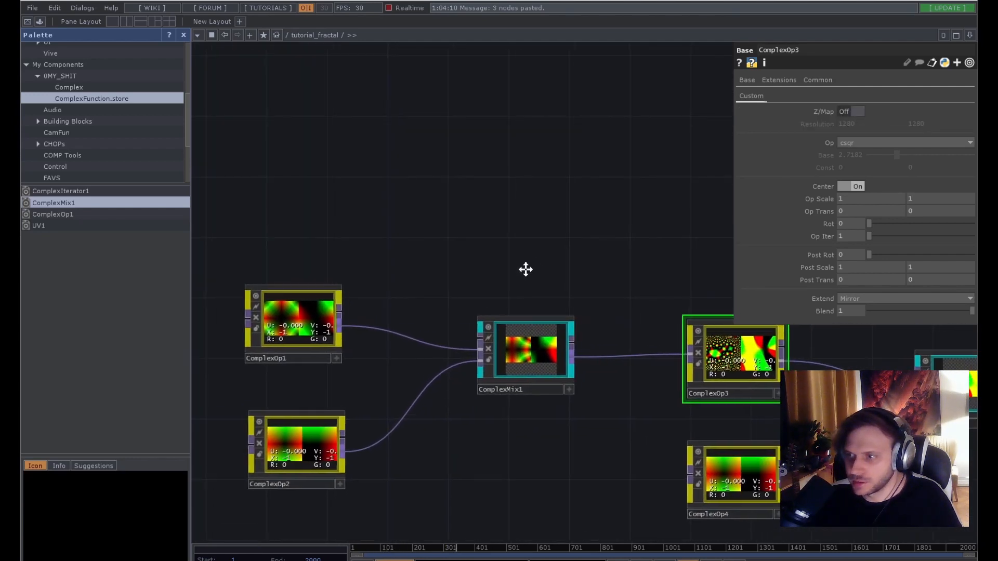
pyautogui.click(290, 311)
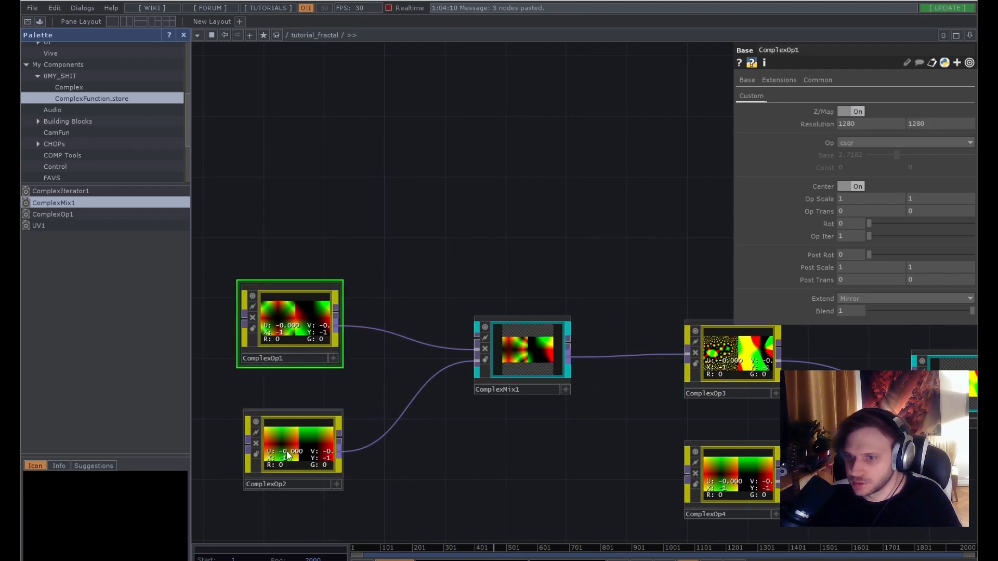
pyautogui.click(293, 444)
pyautogui.click(525, 366)
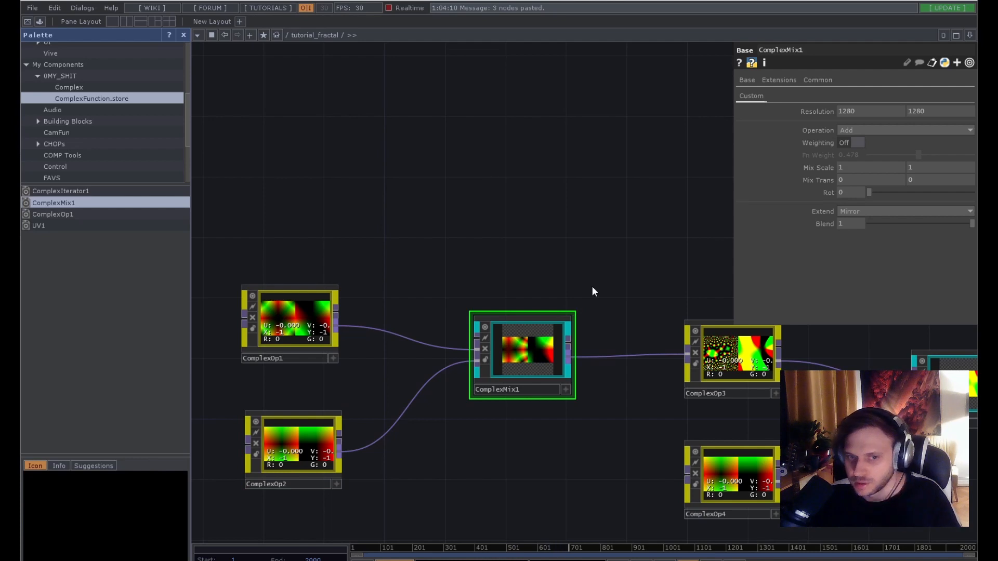
pyautogui.moveTo(592, 286); pyautogui.dragTo(482, 263)
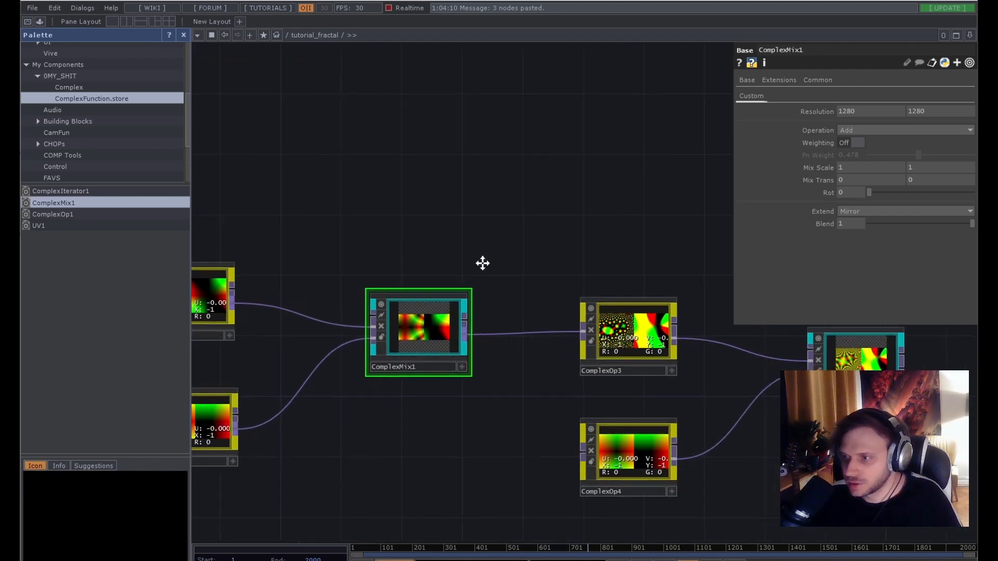
pyautogui.click(624, 322)
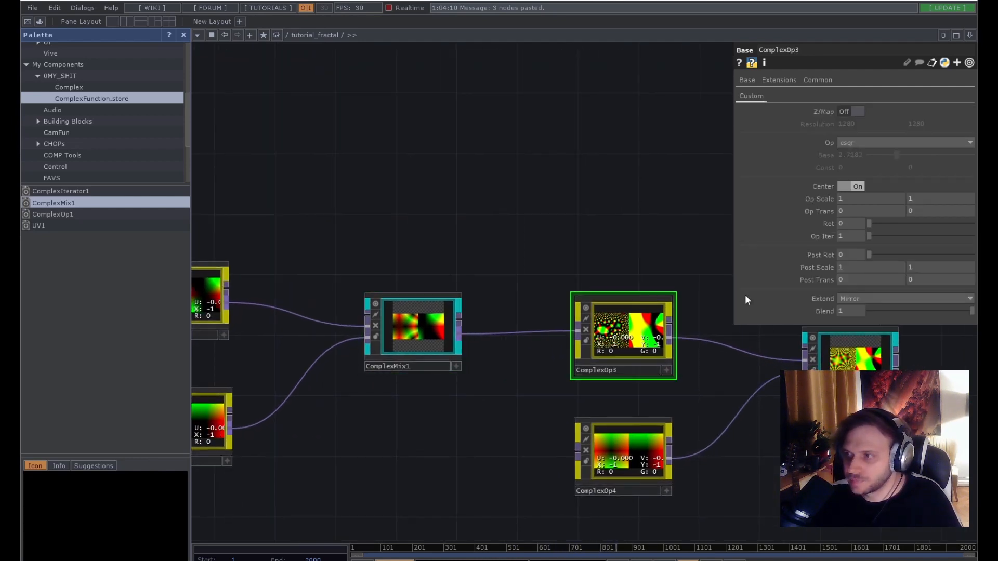
pyautogui.click(848, 188)
# Duplicate ComplexOp3, ComplexOp4 and ComplexMix2 downstream and connect ComplexMix2 to the copied csqr ComplexOp.
pyautogui.scroll(-3, 458, 196)
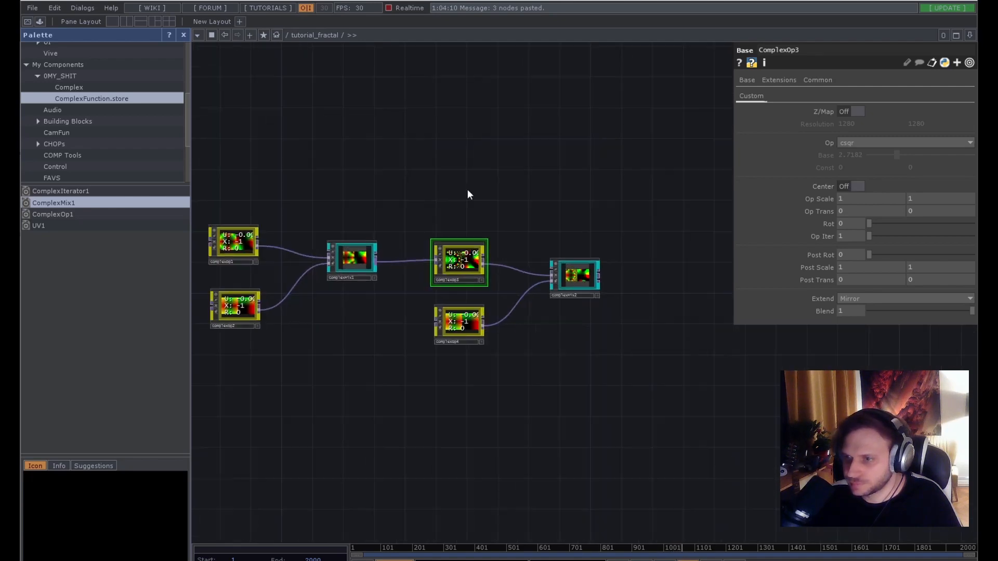
pyautogui.moveTo(467, 194); pyautogui.dragTo(452, 185)
pyautogui.moveTo(416, 408); pyautogui.dragTo(586, 220, button='right')
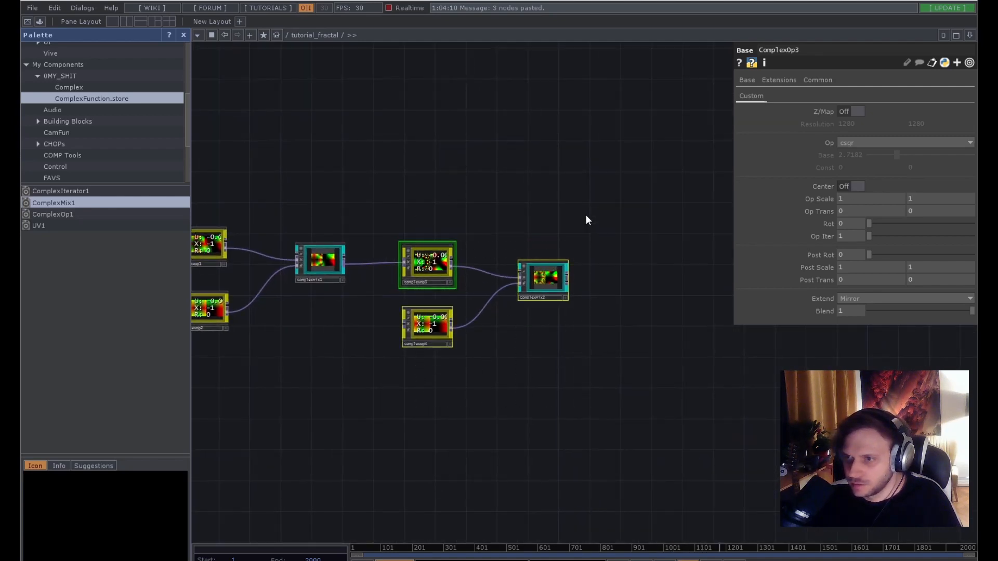
pyautogui.hotkey('ctrl', 'v')
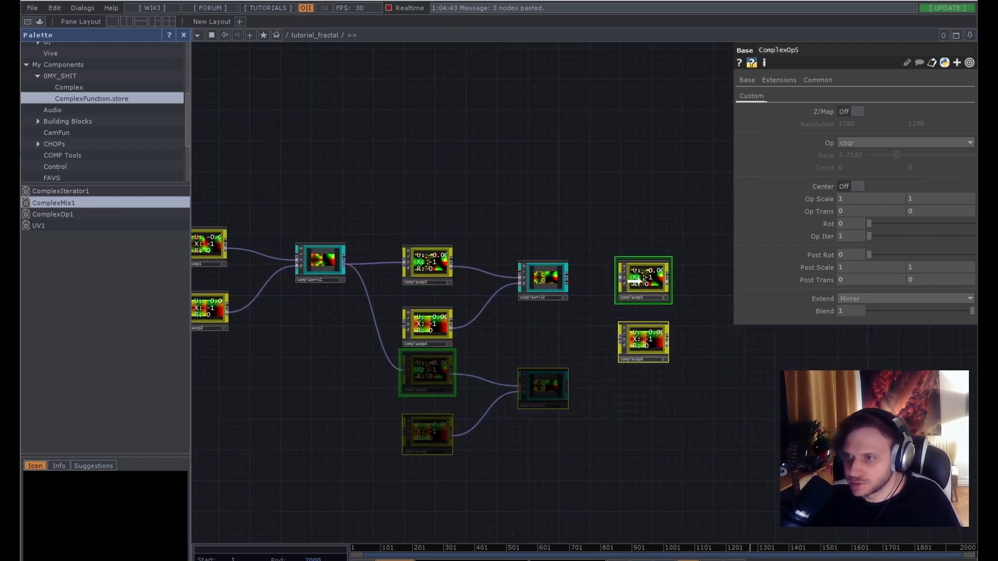
pyautogui.moveTo(636, 282); pyautogui.dragTo(636, 281)
pyautogui.moveTo(568, 284); pyautogui.dragTo(619, 278)
pyautogui.moveTo(544, 381); pyautogui.dragTo(426, 374)
# Duplicate the third stage of two ComplexOps and ComplexMix3 downstream and connect ComplexMix3 to the copied csqr ComplexOp.
pyautogui.scroll(-3, 431, 373)
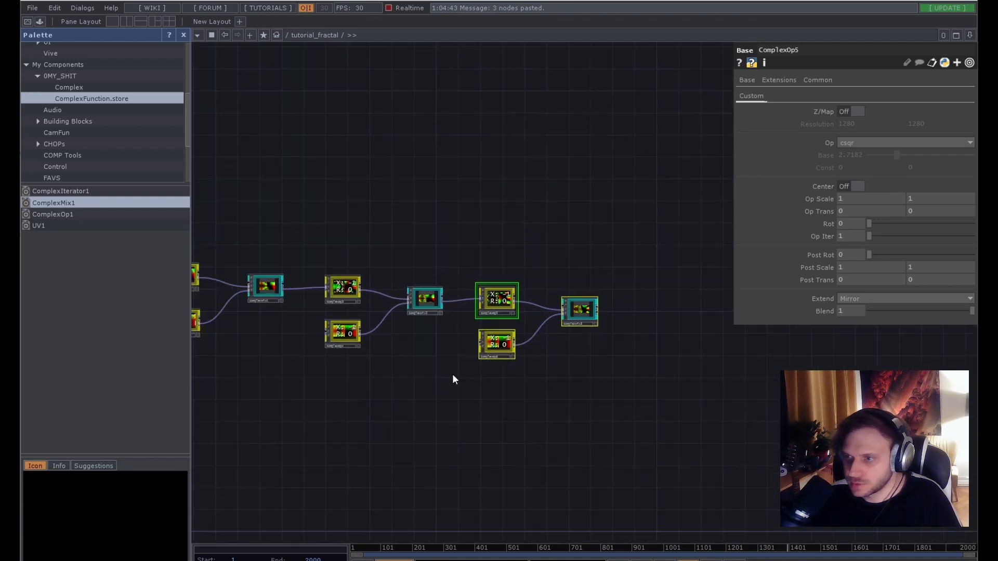
pyautogui.moveTo(468, 383); pyautogui.dragTo(631, 236, button='right')
pyautogui.hotkey('ctrl', 'c')
pyautogui.hotkey('ctrl', 'v')
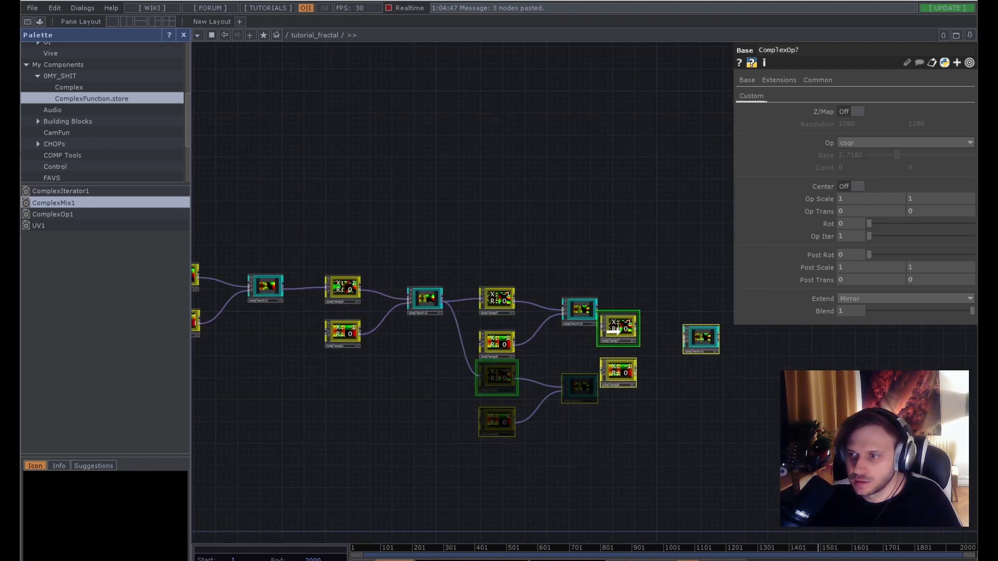
pyautogui.click(672, 317)
pyautogui.moveTo(599, 312); pyautogui.dragTo(659, 310)
# Duplicate the fourth stage of two ComplexOps and ComplexMix4 downstream and connect ComplexMix4 to the copied csqr ComplexOp.
pyautogui.moveTo(578, 389); pyautogui.dragTo(468, 385)
pyautogui.moveTo(530, 392); pyautogui.dragTo(691, 263, button='right')
pyautogui.hotkey('ctrl', 'c')
pyautogui.hotkey('ctrl', 'v')
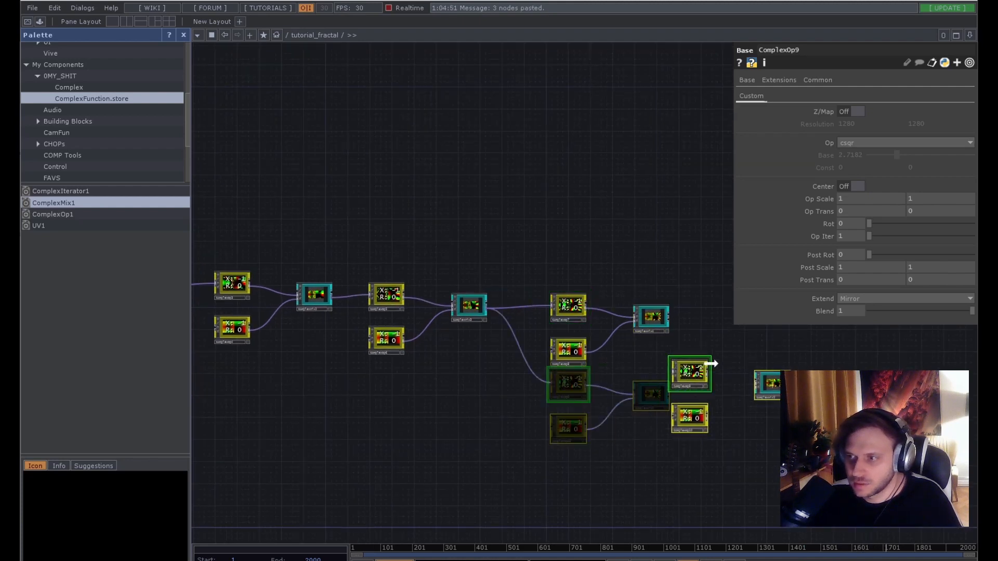
pyautogui.click(761, 310)
pyautogui.moveTo(699, 385); pyautogui.dragTo(558, 403)
pyautogui.moveTo(530, 338); pyautogui.dragTo(576, 335)
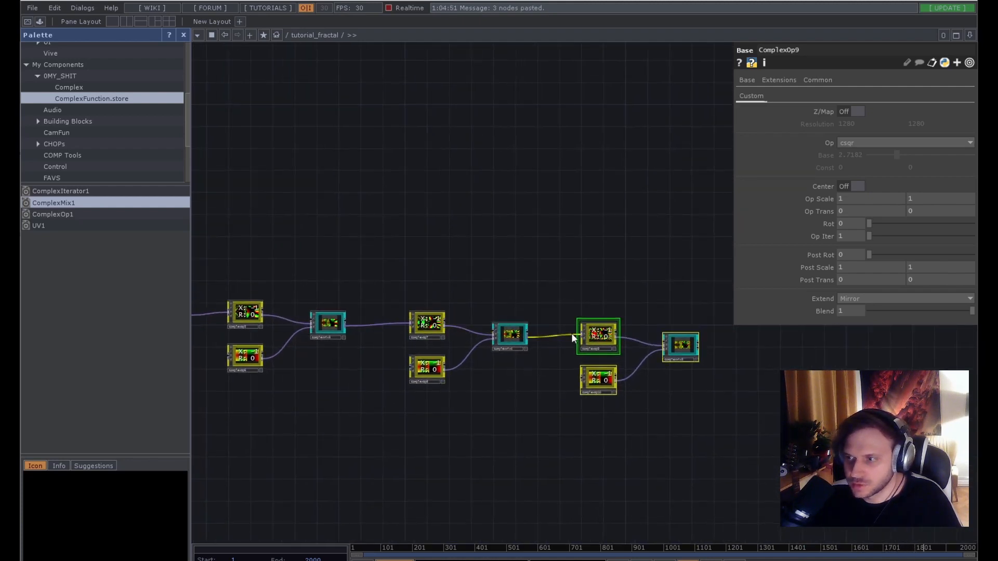
# Add a Null after the first output of ComplexMix5 and display it as the network background.
pyautogui.scroll(5, 735, 345)
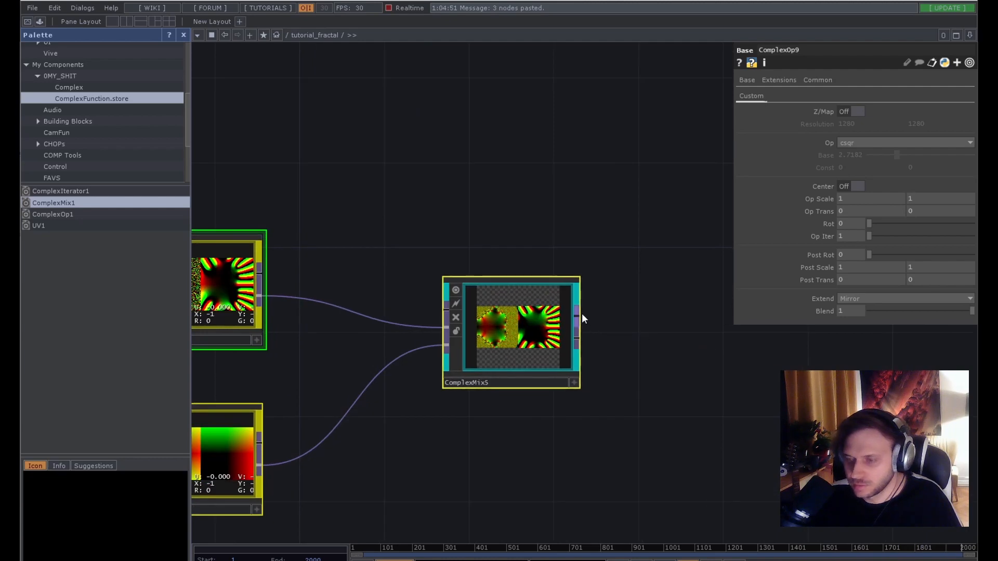
pyautogui.rightClick(582, 313)
pyautogui.write('n')
pyautogui.click(548, 281)
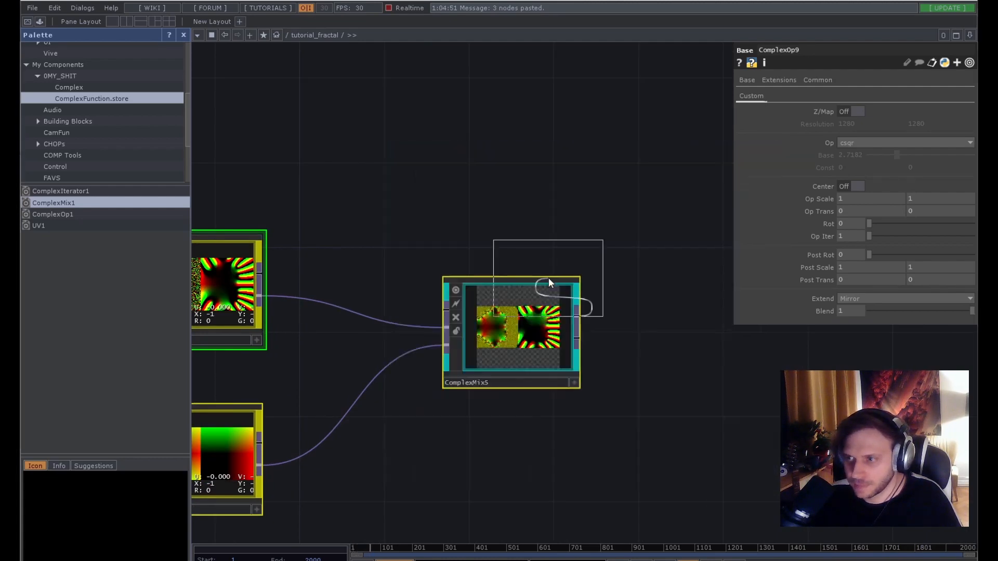
pyautogui.click(722, 307)
pyautogui.moveTo(762, 378); pyautogui.dragTo(632, 364)
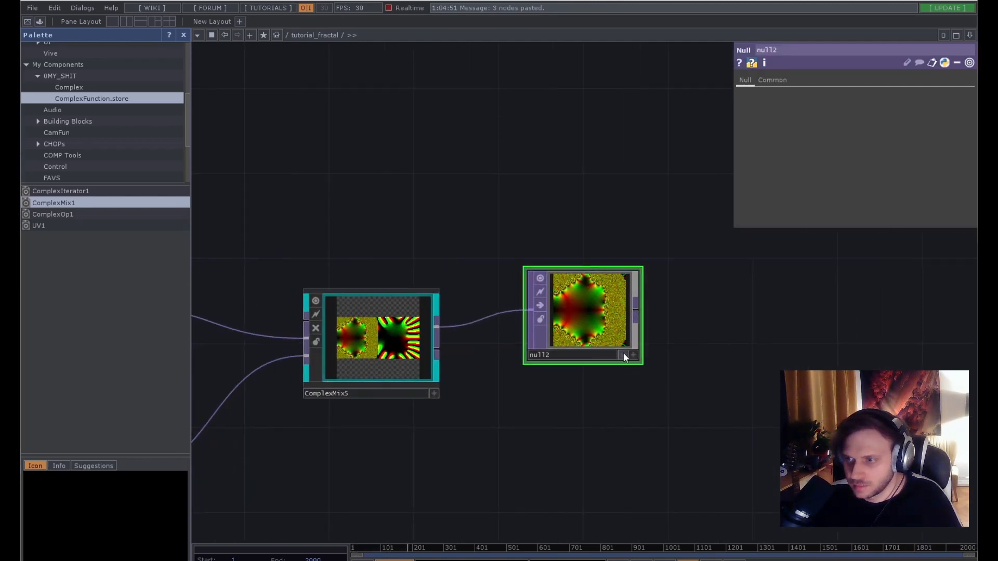
pyautogui.click(623, 355)
# Move the Null farther downstream of ComplexMix5 to make room for another stage.
pyautogui.moveTo(561, 412); pyautogui.dragTo(677, 409)
pyautogui.scroll(-5, 678, 409)
pyautogui.moveTo(616, 426); pyautogui.dragTo(692, 414)
pyautogui.scroll(-5, 693, 414)
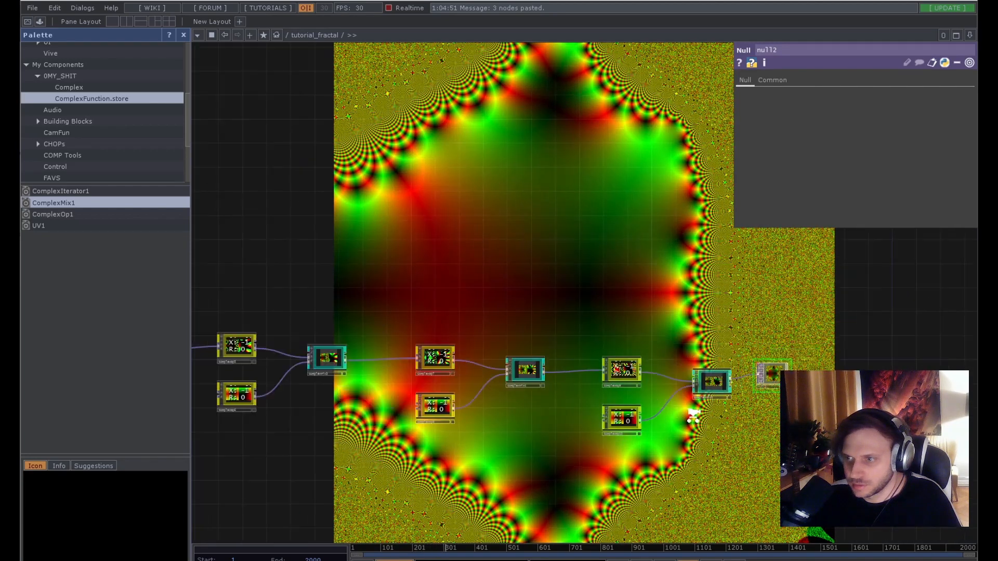
pyautogui.moveTo(663, 460); pyautogui.dragTo(479, 435)
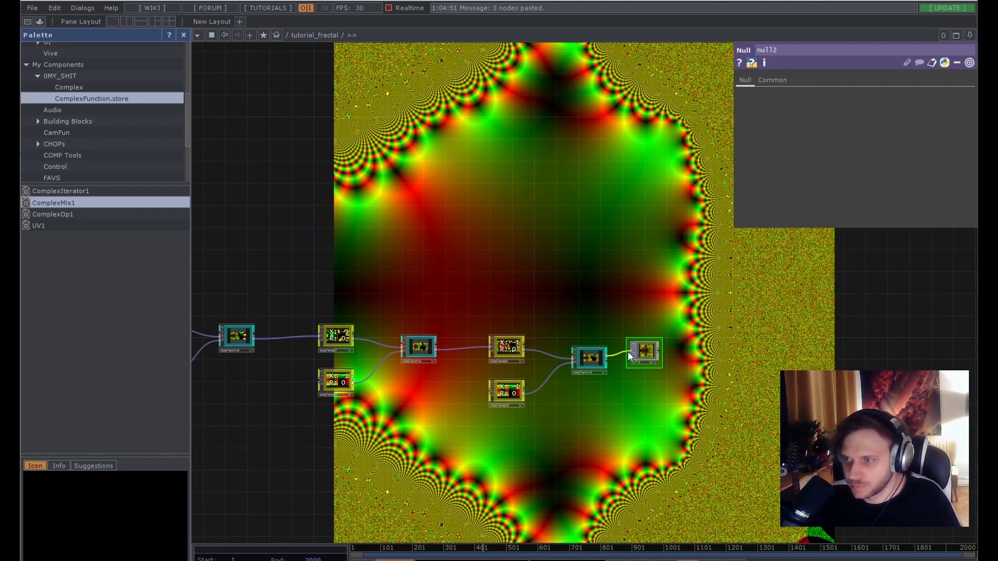
pyautogui.moveTo(632, 356); pyautogui.dragTo(707, 356)
# Duplicate the fifth stage of two ComplexOps and ComplexMix5 and connect ComplexMix5 to the copied csqr ComplexOp.
pyautogui.moveTo(466, 428); pyautogui.dragTo(614, 327, button='right')
pyautogui.hotkey('ctrl', 'c')
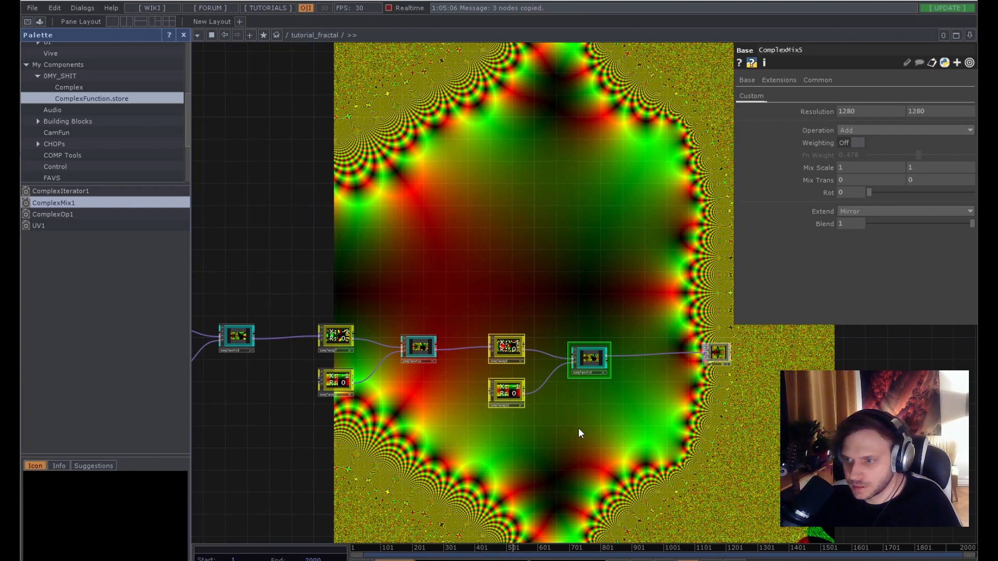
pyautogui.hotkey('ctrl', 'v')
pyautogui.moveTo(593, 432); pyautogui.dragTo(737, 397)
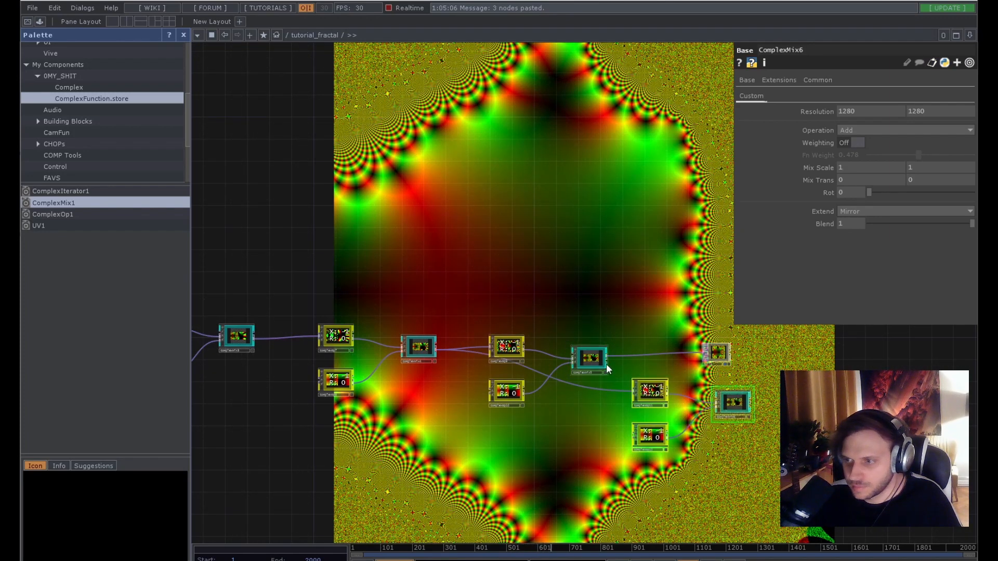
pyautogui.click(623, 388)
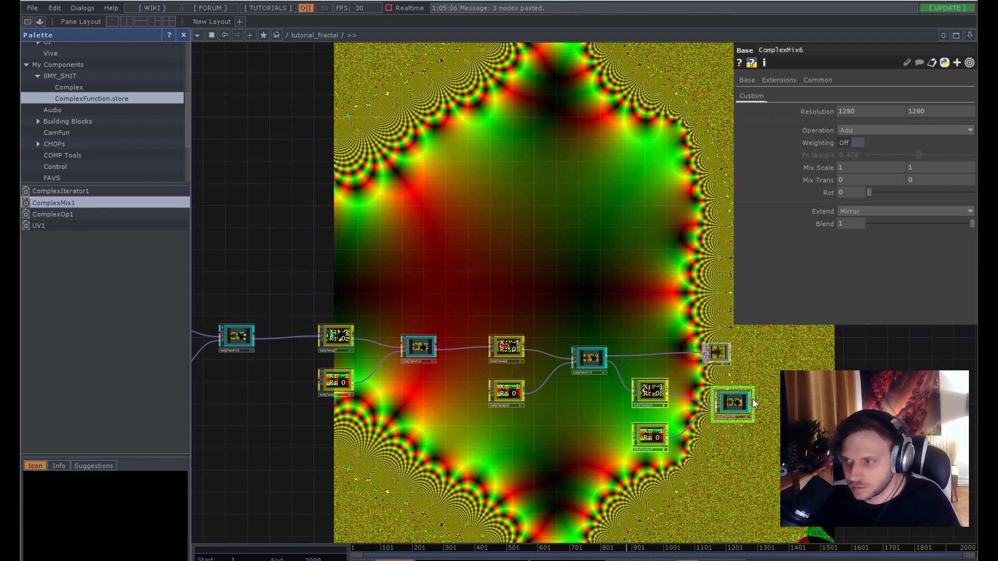
# Connect ComplexMix6 to the Null in place of ComplexMix5 and move the Null beside ComplexMix6.
pyautogui.moveTo(752, 403); pyautogui.dragTo(704, 353)
pyautogui.moveTo(762, 386); pyautogui.dragTo(524, 351)
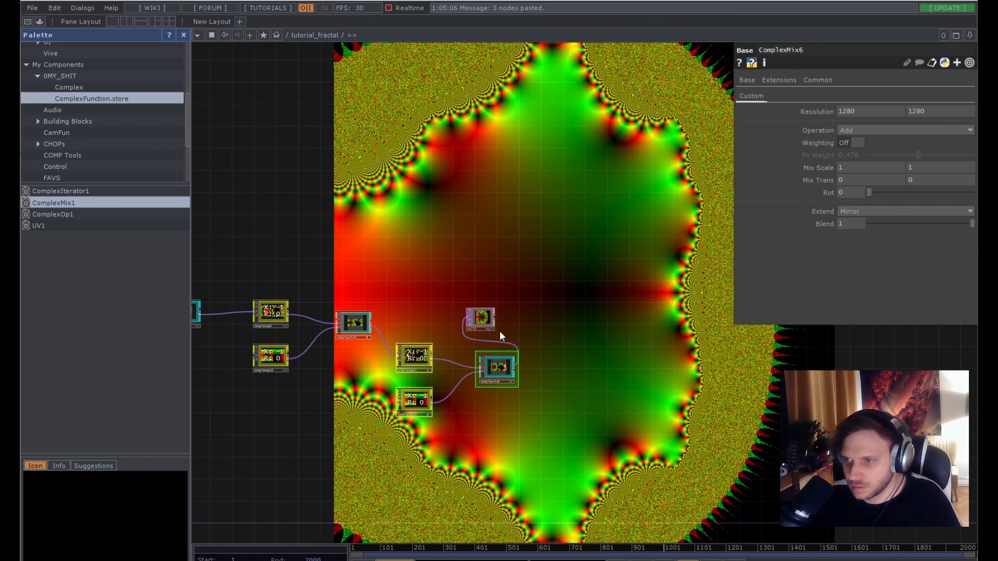
pyautogui.moveTo(479, 319); pyautogui.dragTo(571, 373)
pyautogui.moveTo(524, 413); pyautogui.dragTo(694, 400)
pyautogui.scroll(-5, 571, 441)
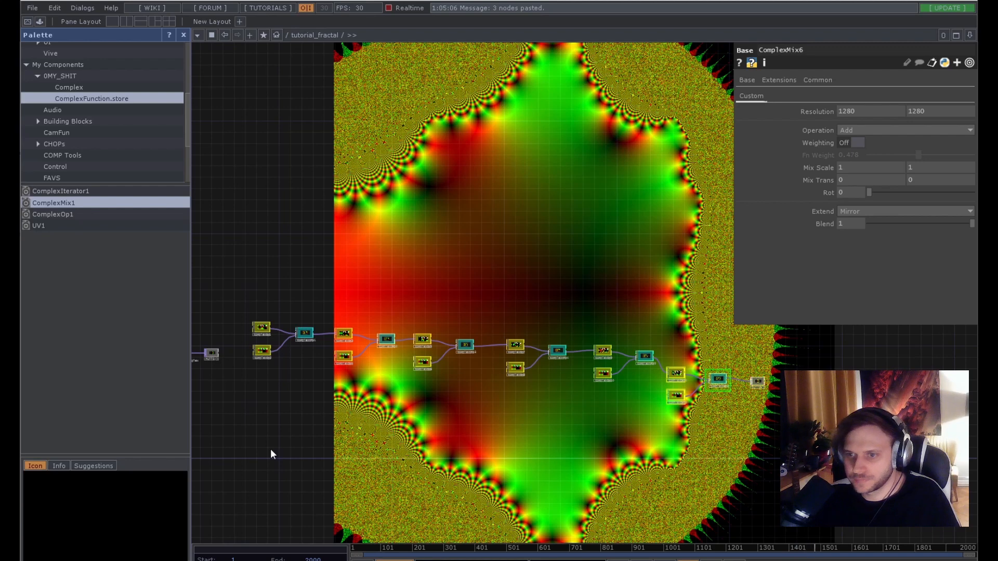
pyautogui.moveTo(320, 480); pyautogui.dragTo(565, 451)
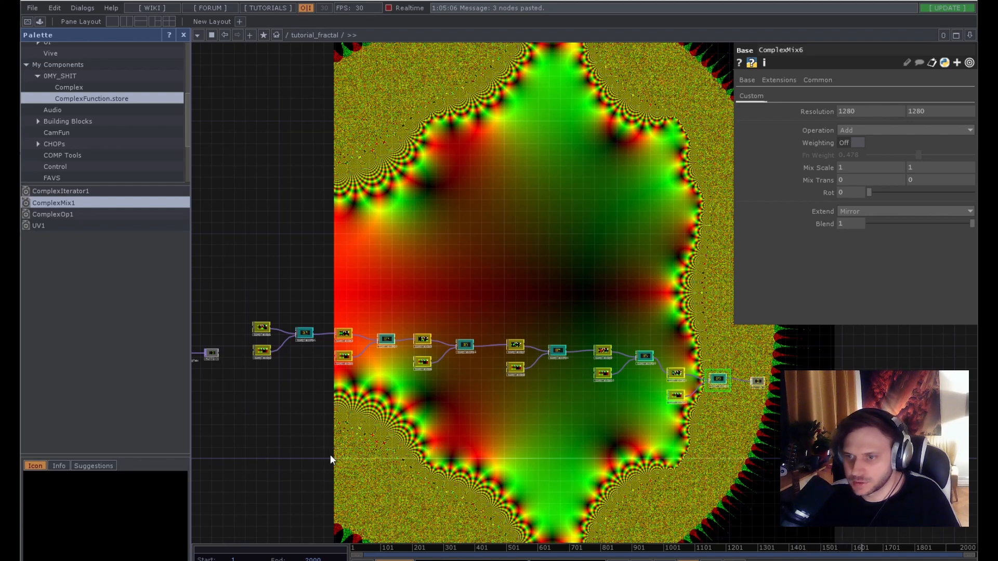
# Compare the Z/Map and Center settings of ComplexOp1 and ComplexOp3 in the chain.
pyautogui.click(260, 329)
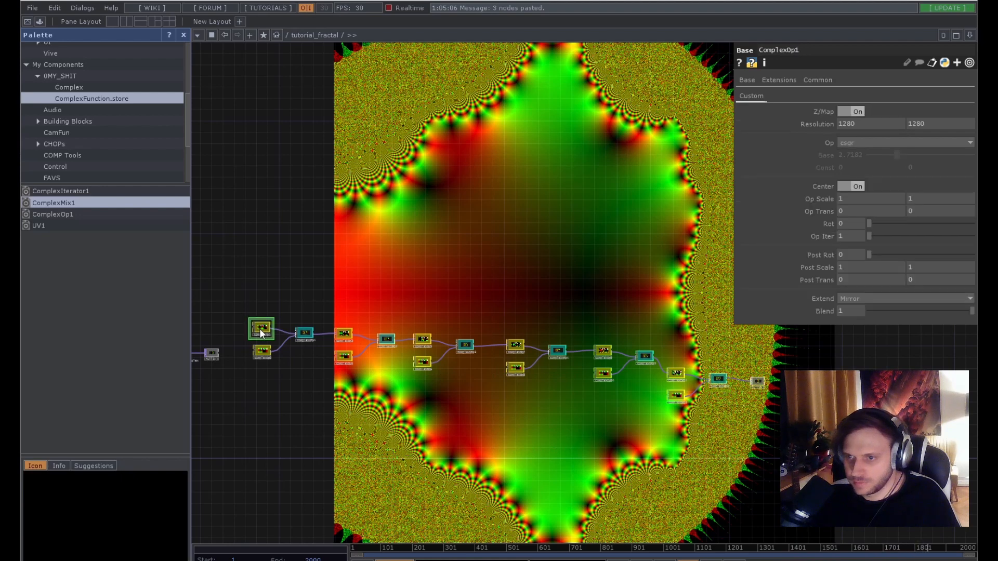
pyautogui.scroll(3, 247, 375)
pyautogui.moveTo(248, 375); pyautogui.dragTo(332, 420, button='middle')
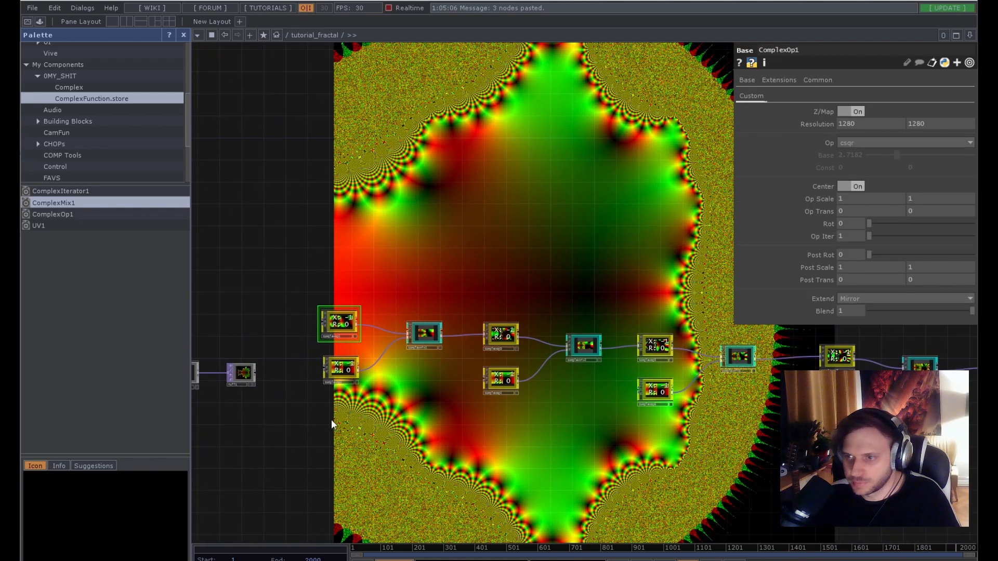
pyautogui.click(498, 347)
pyautogui.moveTo(544, 288); pyautogui.dragTo(445, 304, button='middle')
pyautogui.scroll(-3, 431, 315)
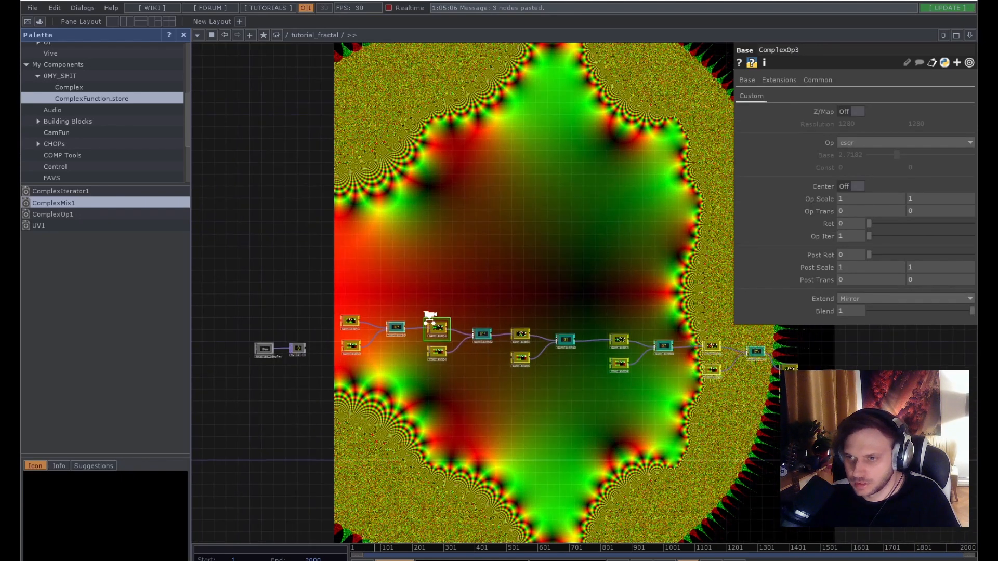
pyautogui.scroll(-1, 430, 316)
pyautogui.click(352, 323)
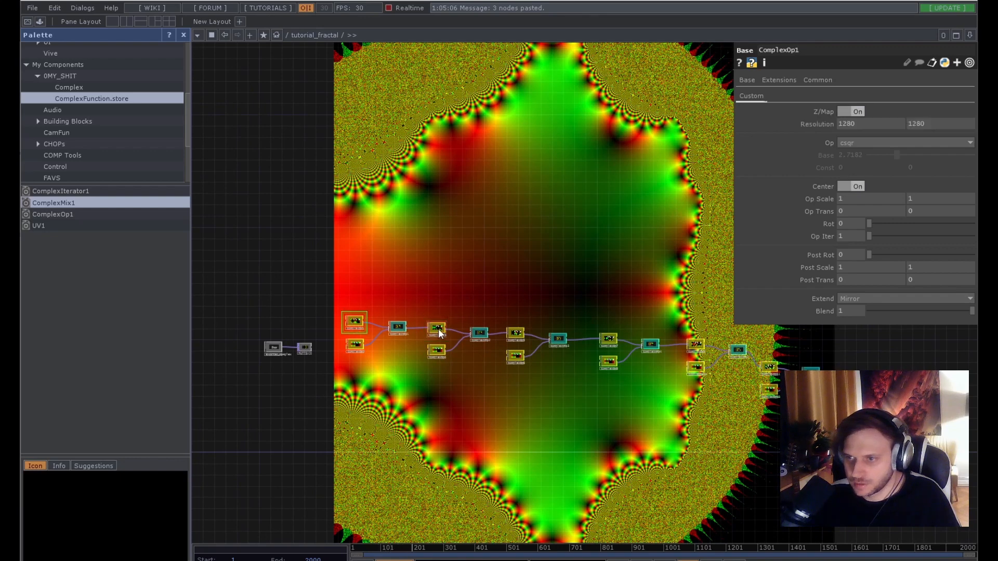
pyautogui.click(438, 329)
# Delete all duplicated stages and the end Null, keeping only ComplexOp1, ComplexOp2 and ComplexMix1 of the chain.
pyautogui.moveTo(450, 288); pyautogui.dragTo(361, 271)
pyautogui.moveTo(337, 454); pyautogui.dragTo(770, 279, button='right')
pyautogui.press('Delete')
pyautogui.moveTo(356, 335); pyautogui.dragTo(496, 349)
pyautogui.scroll(5, 478, 325)
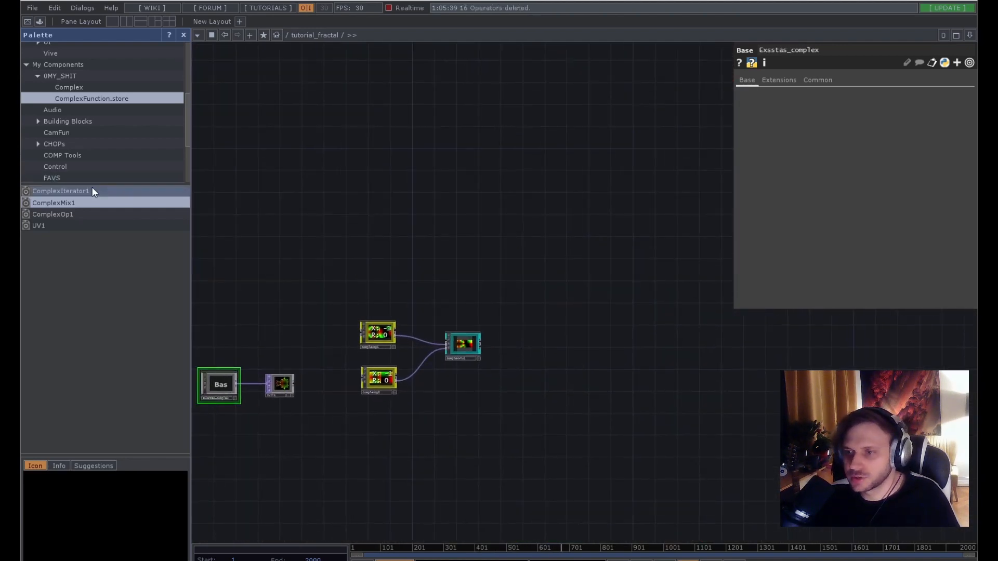
# Add a ComplexIterator component from the palette downstream of ComplexMix1.
pyautogui.moveTo(68, 191); pyautogui.dragTo(577, 348)
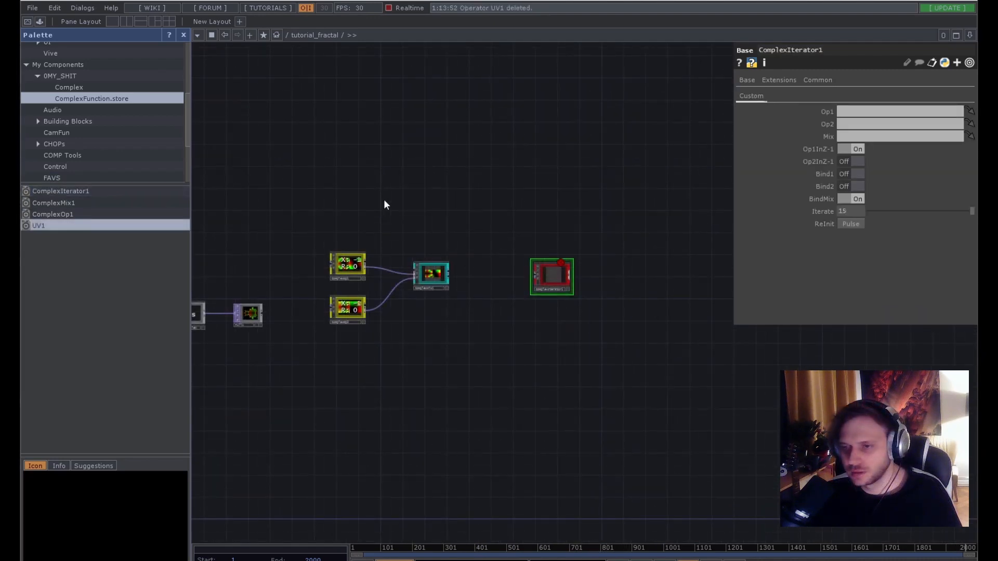
pyautogui.scroll(2, 397, 203)
pyautogui.moveTo(396, 202); pyautogui.dragTo(539, 140)
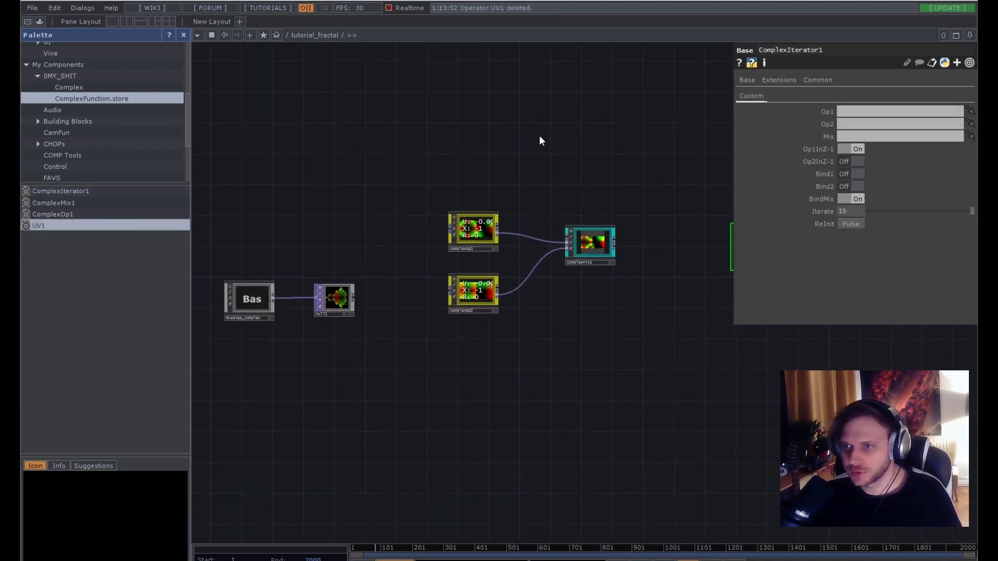
# Assign ComplexOp1 to Op1, ComplexOp2 to Op2 and ComplexMix1 to Mix on ComplexIterator1.
pyautogui.moveTo(542, 195); pyautogui.dragTo(418, 261)
pyautogui.scroll(2, 490, 186)
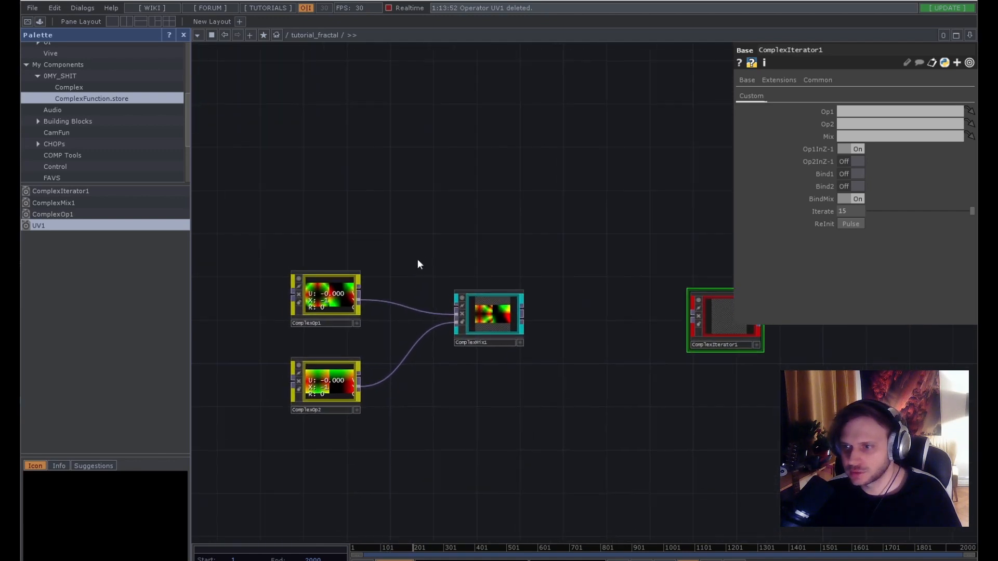
pyautogui.moveTo(320, 299); pyautogui.dragTo(899, 111)
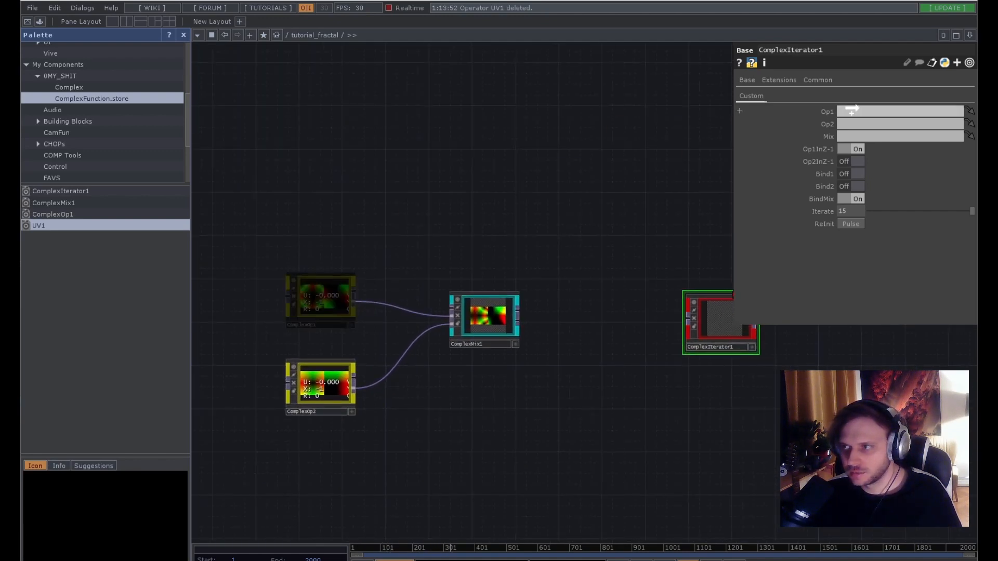
pyautogui.moveTo(320, 385); pyautogui.dragTo(900, 124)
pyautogui.moveTo(485, 314); pyautogui.dragTo(855, 135)
# Add a UV component from the palette above ComplexIterator1 and connect it to the iterator's input.
pyautogui.moveTo(593, 157); pyautogui.dragTo(417, 142)
pyautogui.moveTo(84, 226); pyautogui.dragTo(419, 229)
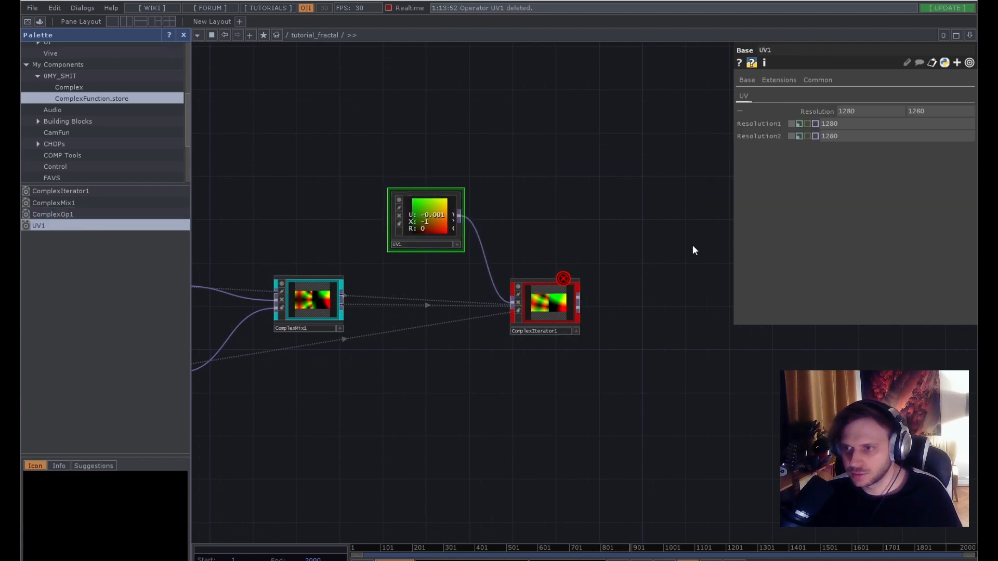
# Connect a Null to ComplexIterator1's first output and display that Null in the network background.
pyautogui.moveTo(685, 240); pyautogui.dragTo(509, 225)
pyautogui.scroll(-3, 577, 211)
pyautogui.scroll(3, 461, 261)
pyautogui.scroll(4, 461, 266)
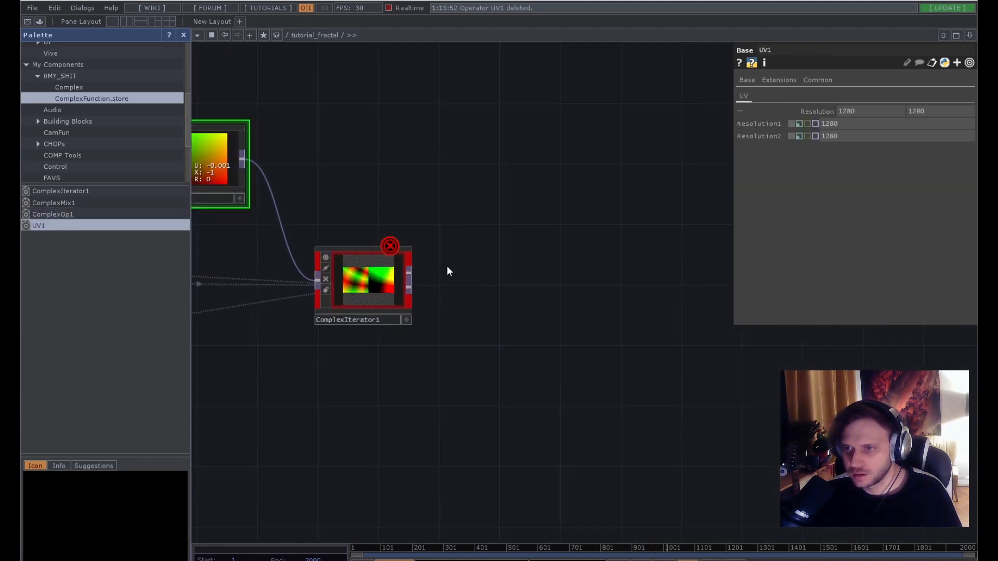
pyautogui.press('Tab')
pyautogui.write('n')
pyautogui.click(419, 242)
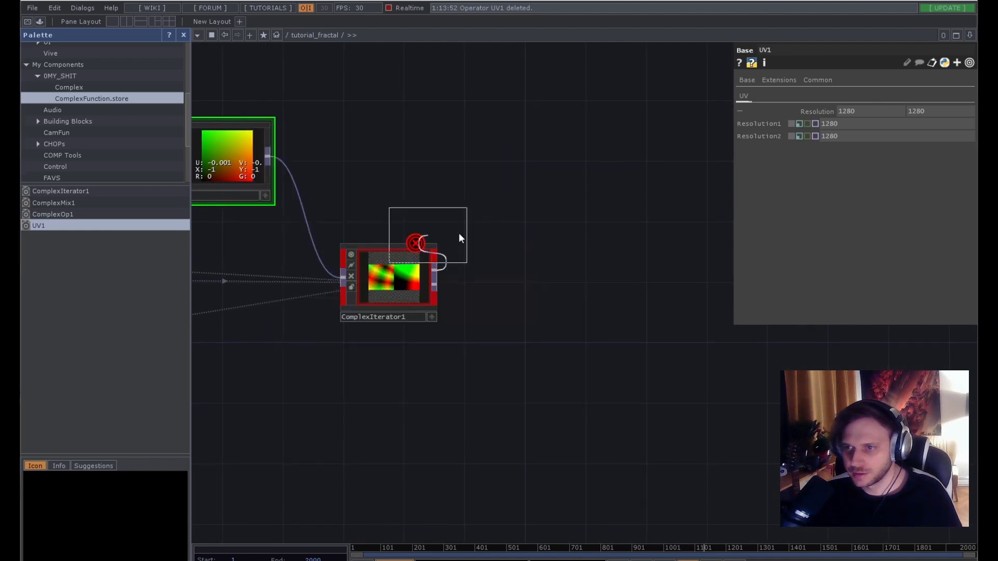
pyautogui.click(598, 179)
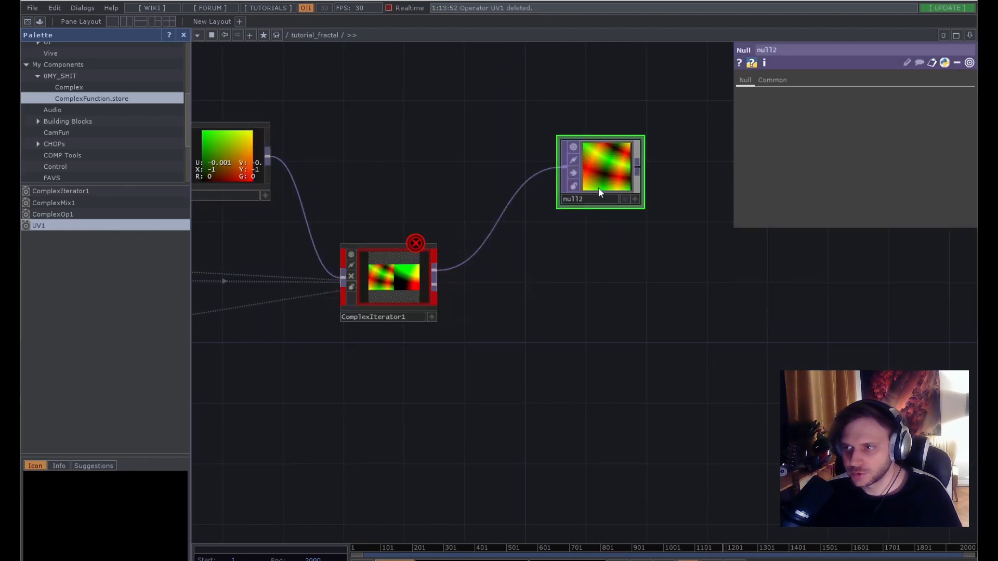
pyautogui.click(627, 200)
# Connect a second Null to ComplexIterator1's second output and place it below the first Null.
pyautogui.press('Tab')
pyautogui.write('n')
pyautogui.click(415, 258)
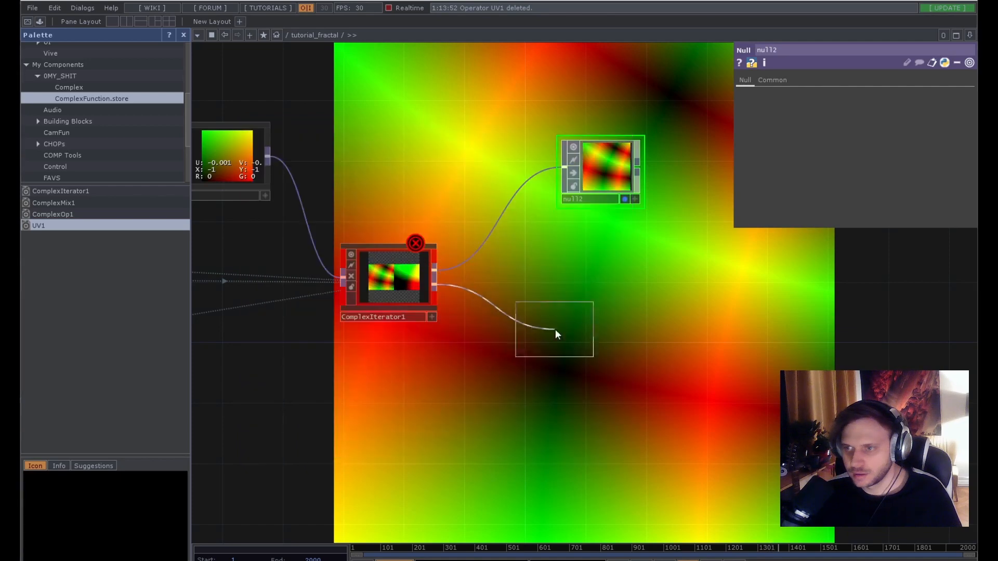
pyautogui.click(587, 355)
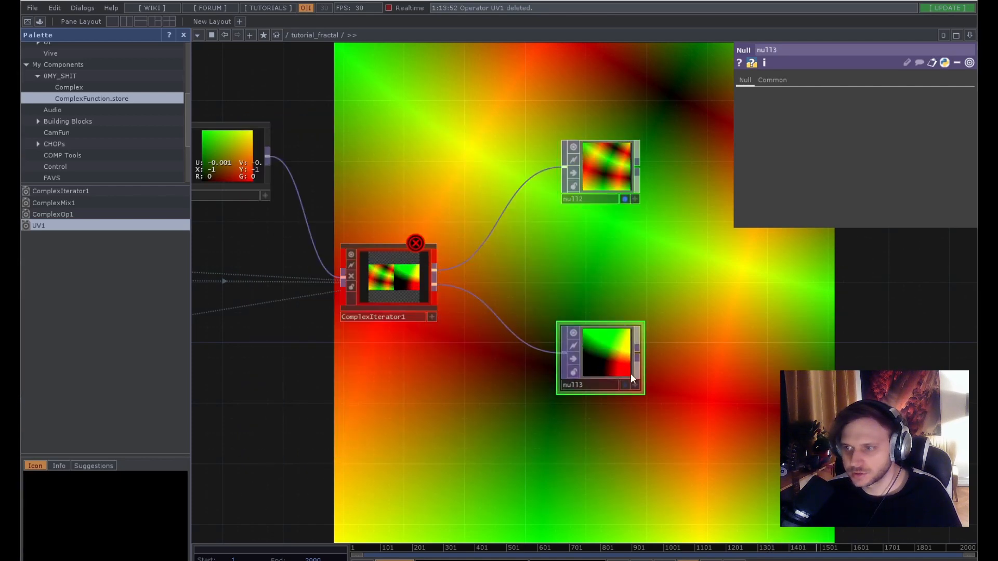
# Pulse ReInit on ComplexIterator1 to rebuild its iteration chain.
pyautogui.moveTo(474, 365); pyautogui.dragTo(579, 375)
pyautogui.scroll(-3, 577, 370)
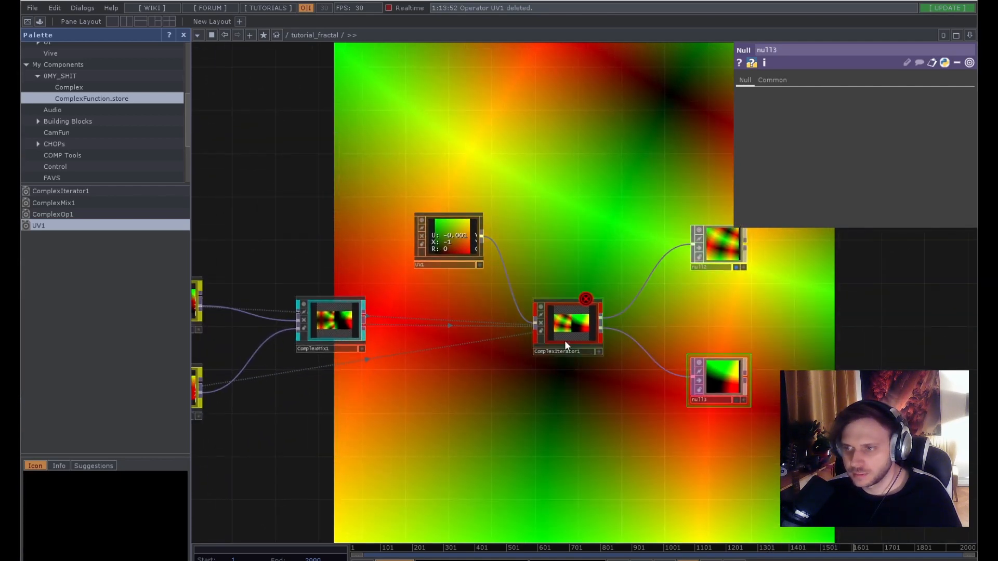
pyautogui.click(564, 336)
pyautogui.moveTo(481, 409); pyautogui.dragTo(632, 397)
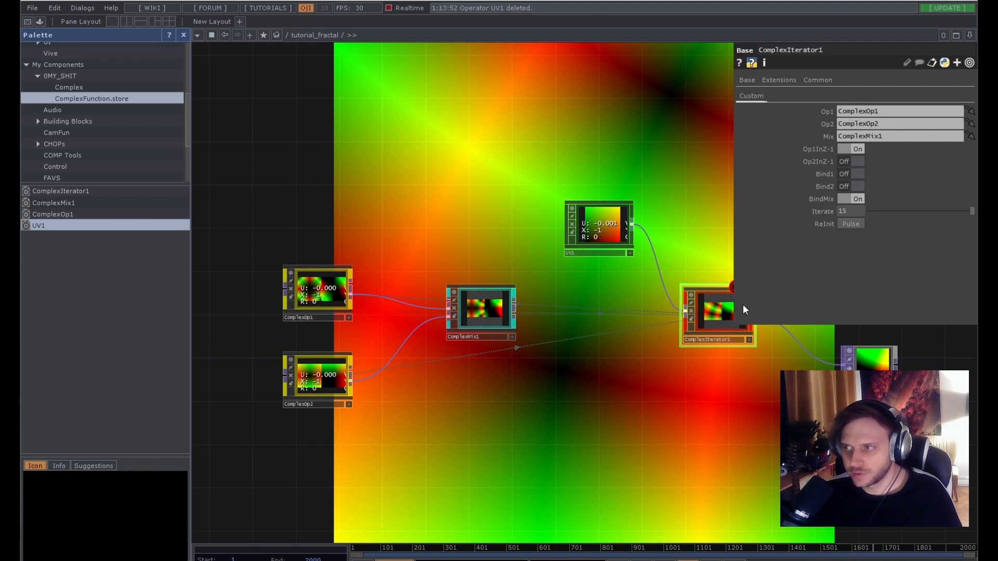
pyautogui.click(850, 224)
pyautogui.moveTo(642, 170); pyautogui.dragTo(491, 220)
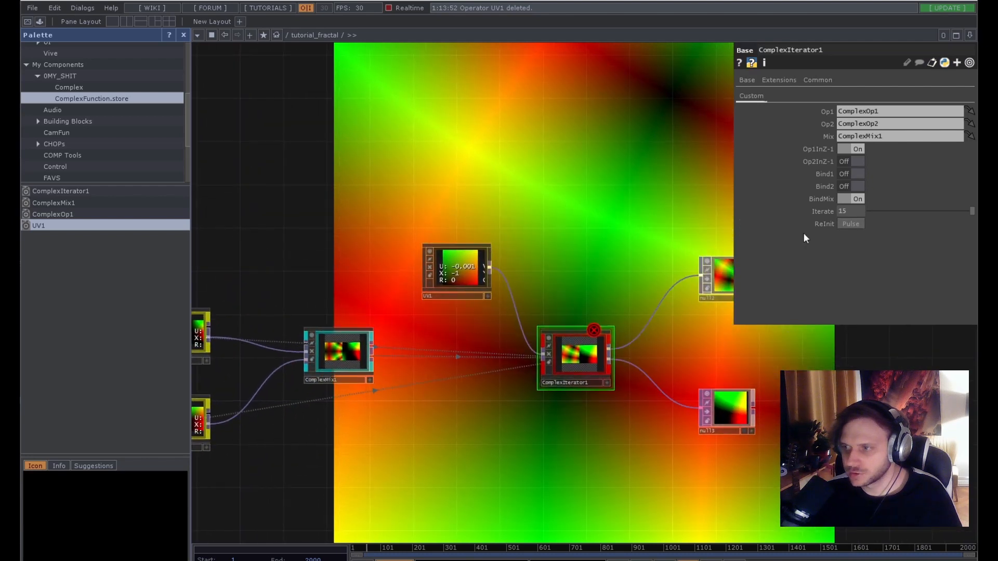
pyautogui.click(854, 223)
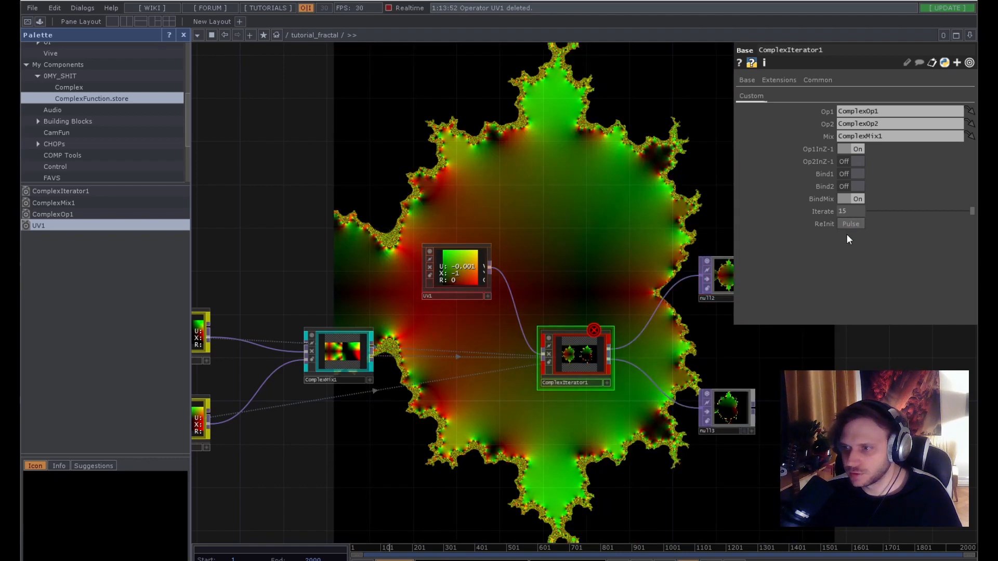
# Enter ComplexIterator1 and examine its replicated stages and how they are wired together.
pyautogui.moveTo(598, 220); pyautogui.dragTo(480, 150)
pyautogui.scroll(4, 582, 296)
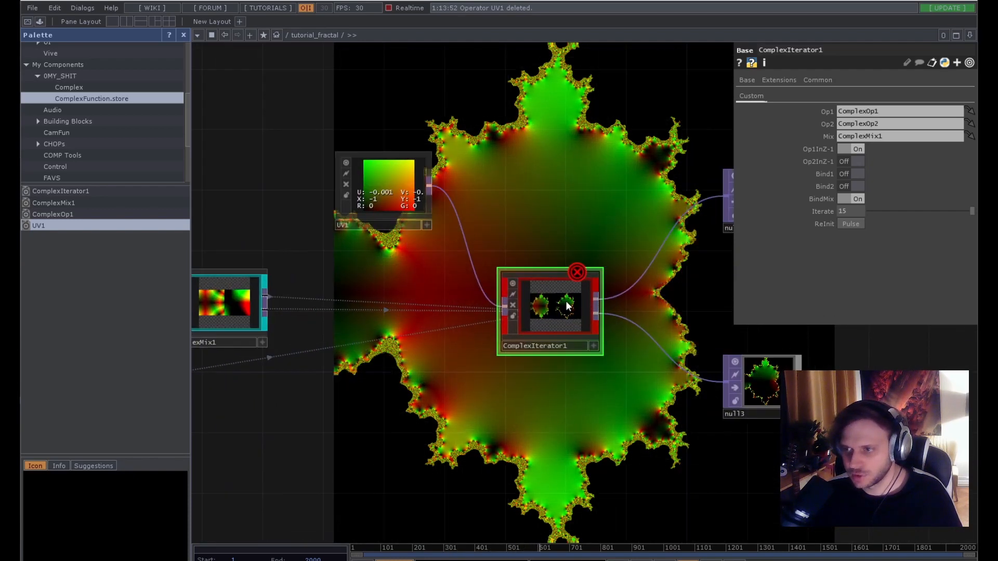
pyautogui.scroll(5, 551, 314)
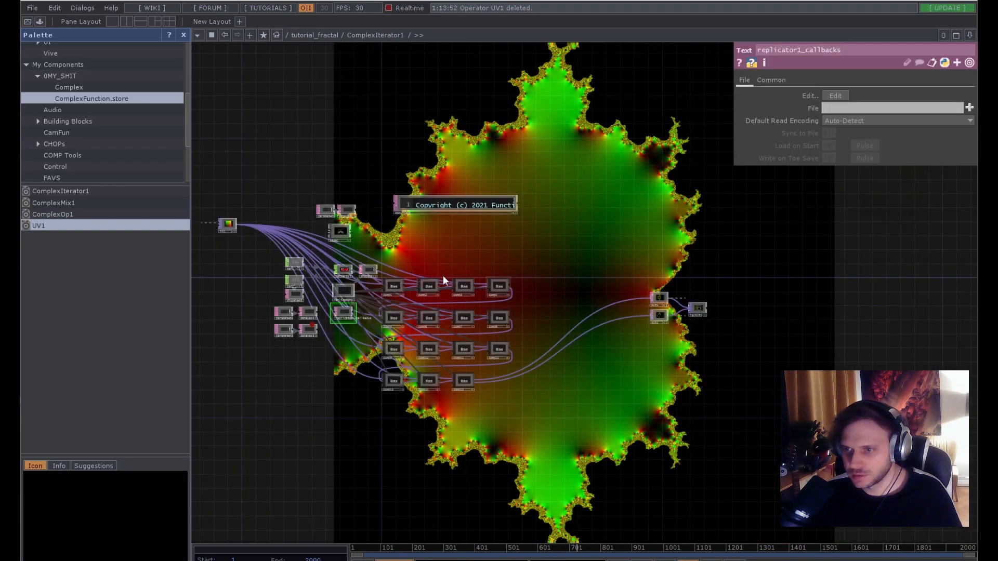
pyautogui.scroll(2, 461, 252)
pyautogui.moveTo(482, 226); pyautogui.dragTo(520, 133)
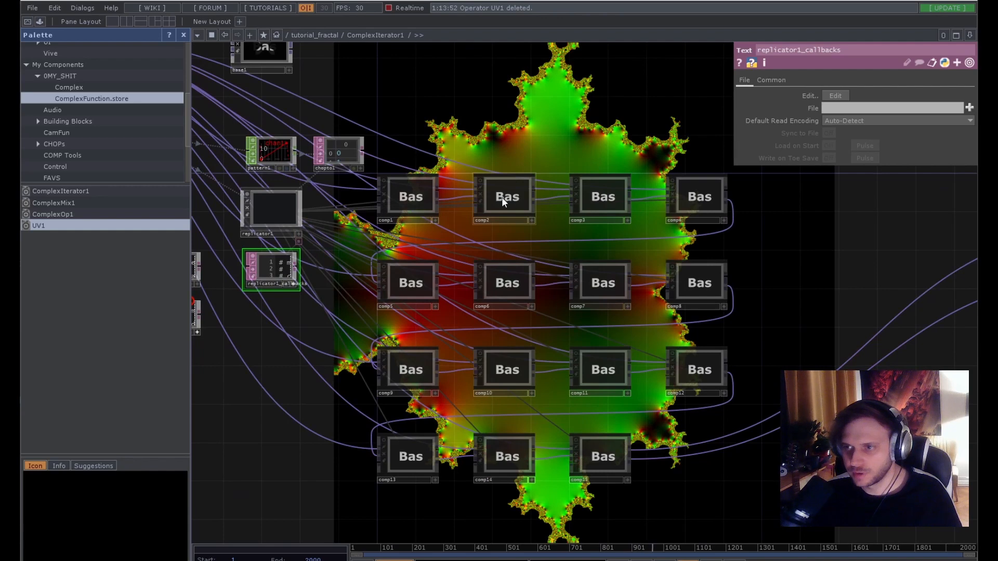
pyautogui.scroll(5, 507, 202)
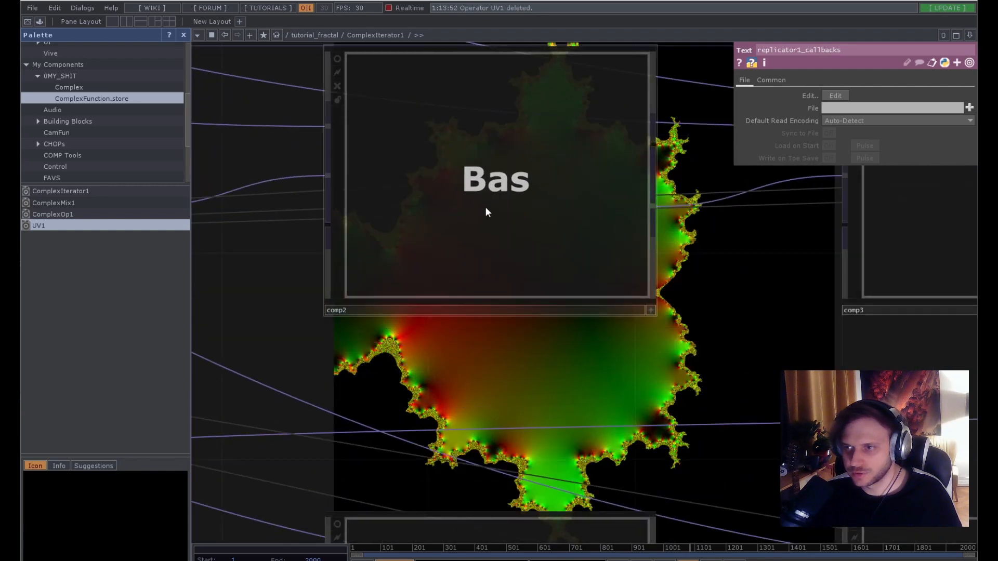
# Enter the comp2 stage and examine its op1, op2 and mix components, returning to the ComplexIterator1 network.
pyautogui.scroll(5, 492, 221)
pyautogui.scroll(3, 512, 232)
pyautogui.moveTo(514, 233); pyautogui.dragTo(274, 107)
pyautogui.scroll(1, 351, 131)
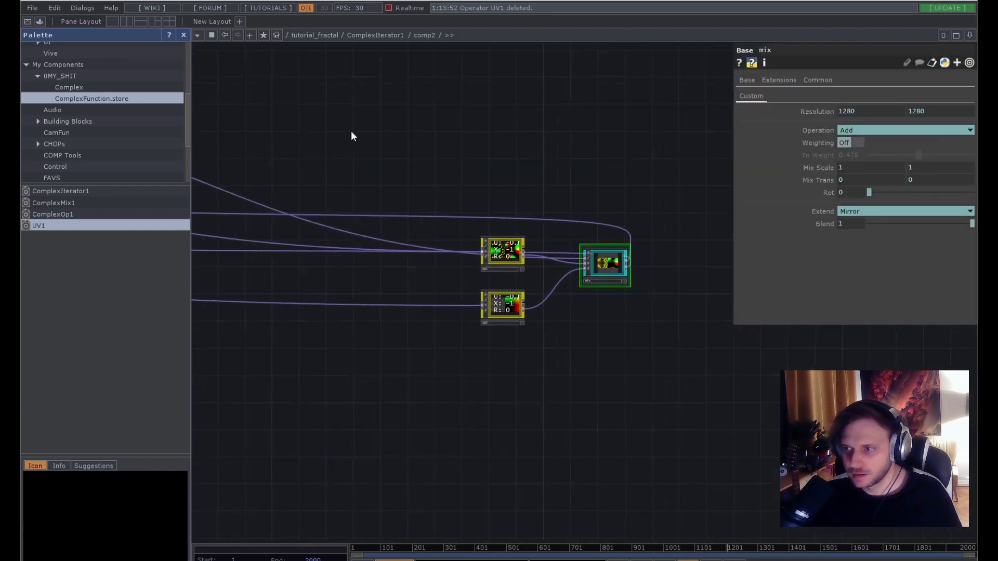
pyautogui.scroll(6, 525, 236)
pyautogui.moveTo(459, 201); pyautogui.dragTo(401, 122)
pyautogui.click(407, 200)
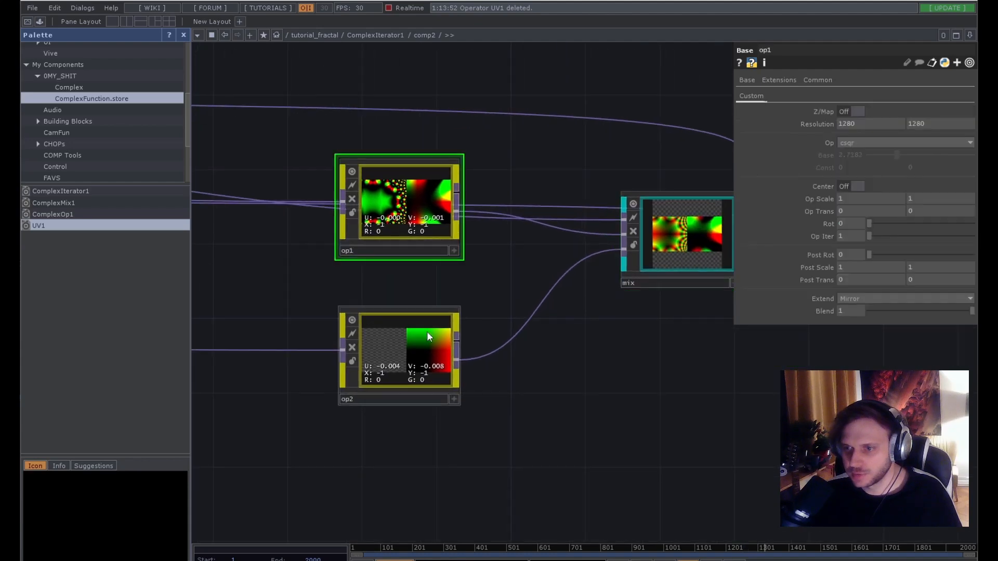
pyautogui.click(428, 337)
pyautogui.scroll(-10, 667, 379)
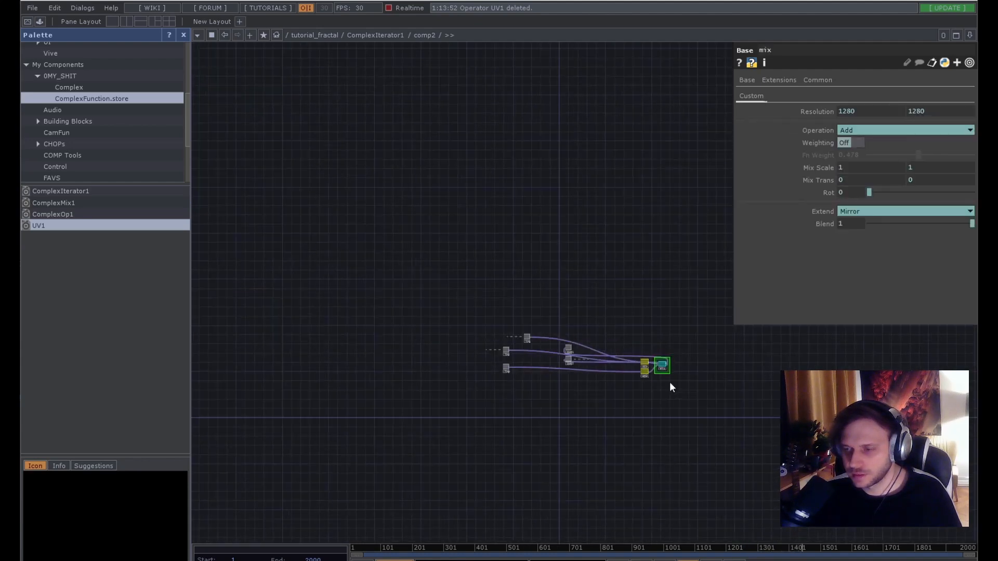
pyautogui.moveTo(772, 297); pyautogui.dragTo(581, 151)
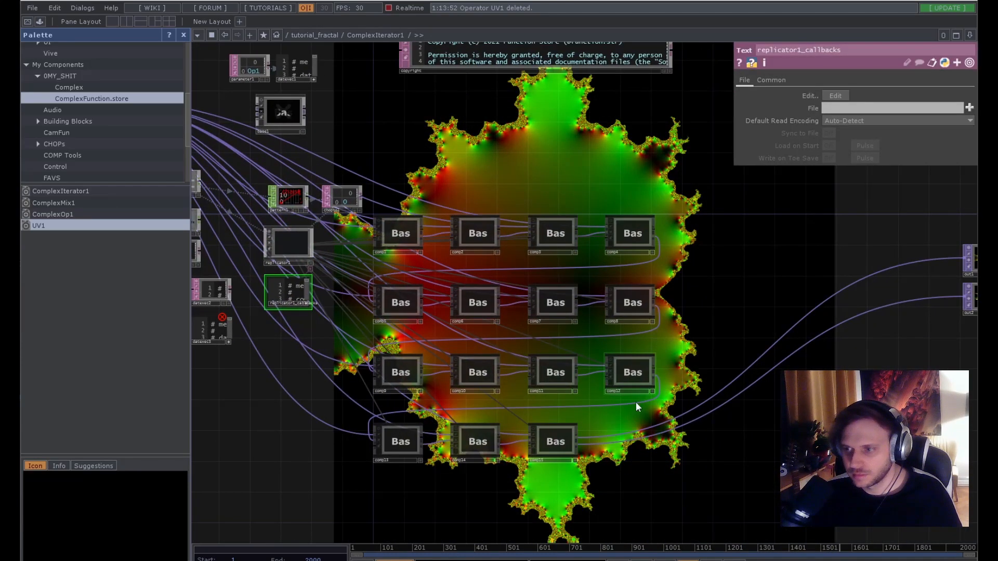
pyautogui.scroll(-3, 629, 460)
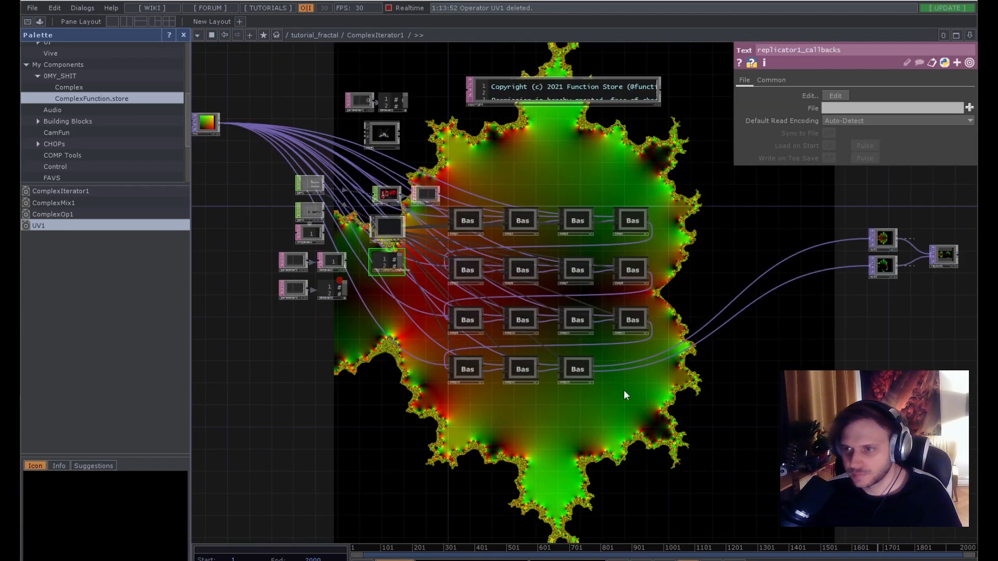
# Open ComplexIterator1's parameters in a floating window, set Iterate to 20 and move the window off the network.
pyautogui.rightClick(302, 403)
pyautogui.click(333, 310)
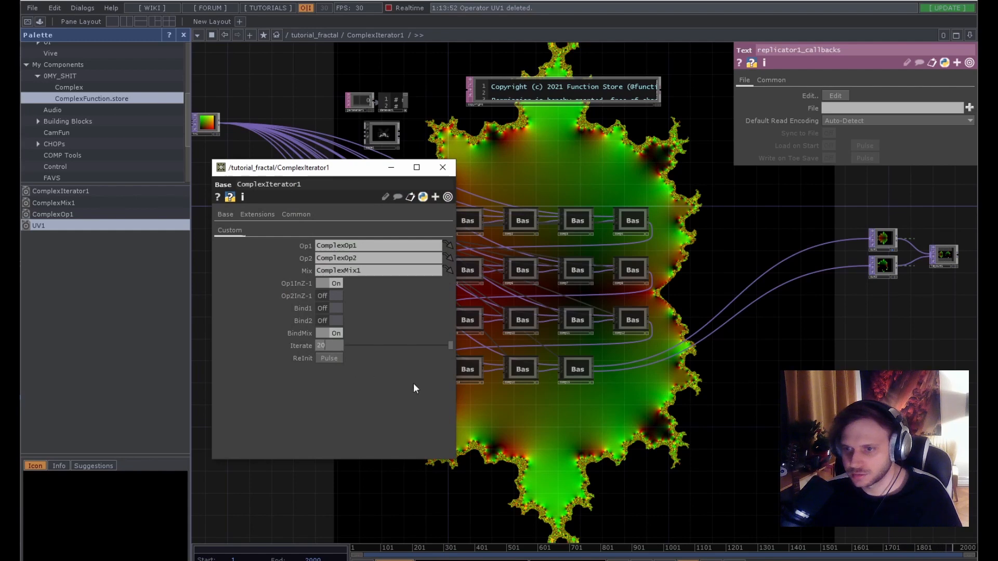
pyautogui.click(555, 448)
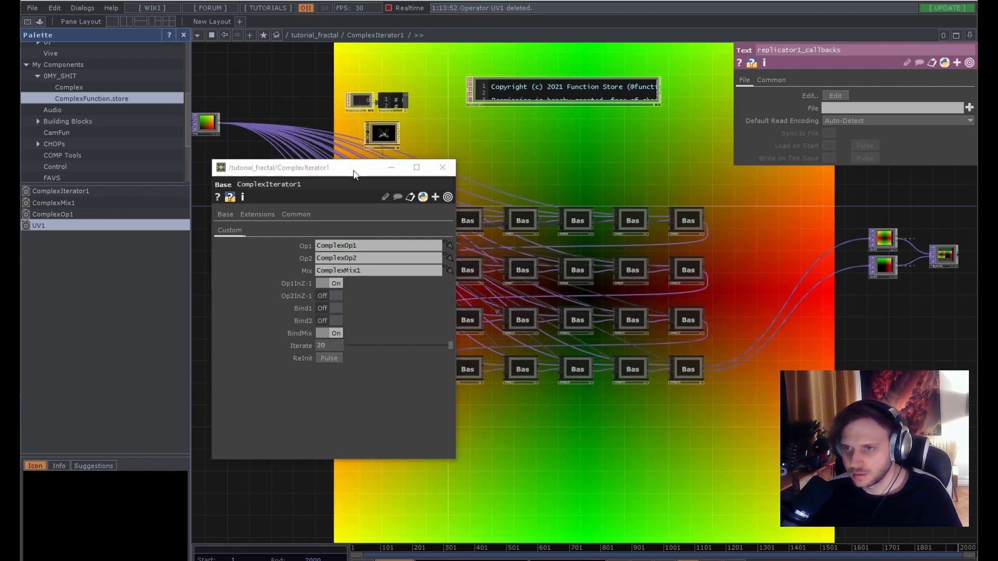
pyautogui.moveTo(353, 174); pyautogui.dragTo(215, 185)
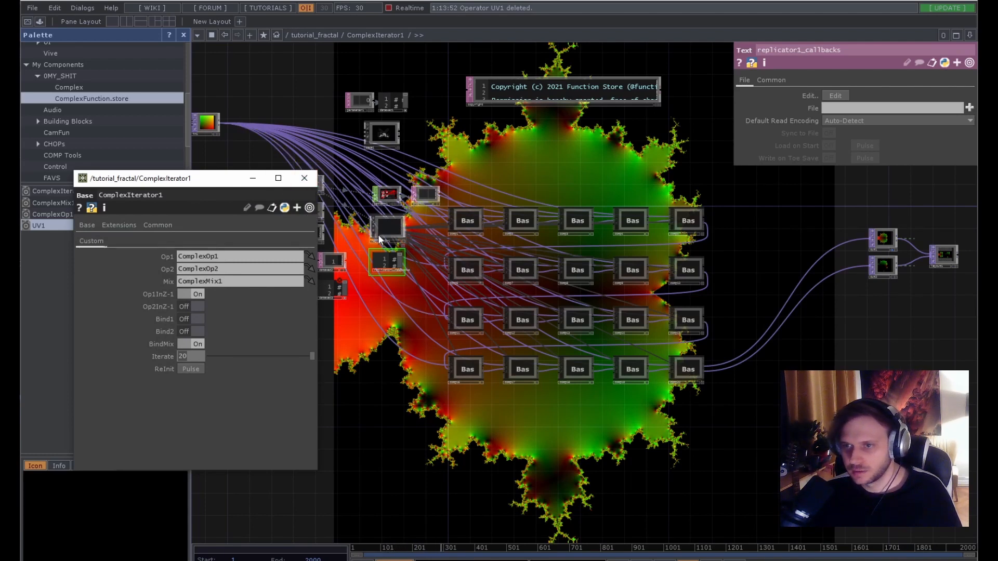
# Toggle Op1InZ-1 off and on, and Op2InZ-1 on and off, to compare the stage wiring and the fractal.
pyautogui.moveTo(393, 414); pyautogui.dragTo(461, 461)
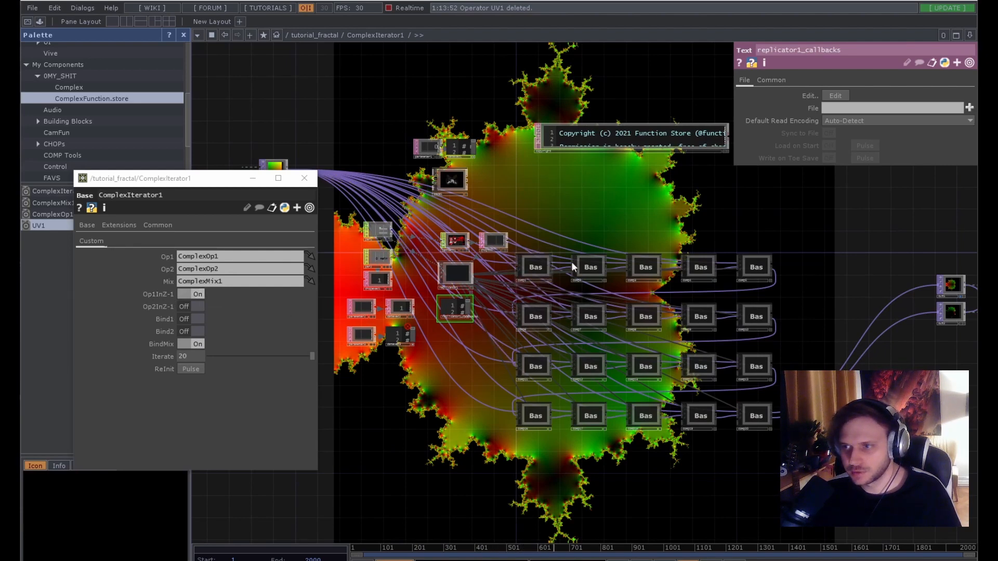
pyautogui.scroll(6, 674, 241)
pyautogui.scroll(5, 557, 291)
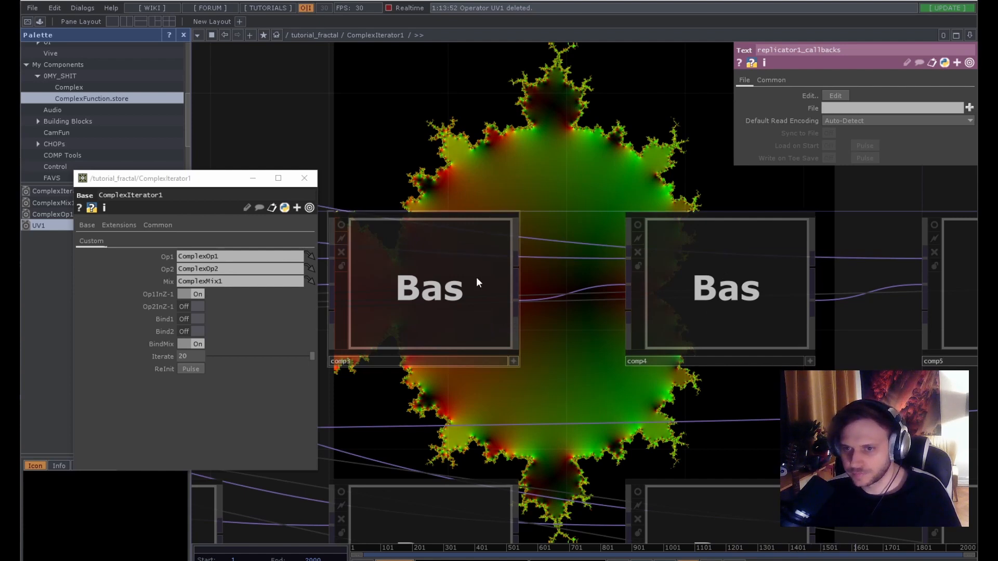
pyautogui.click(191, 295)
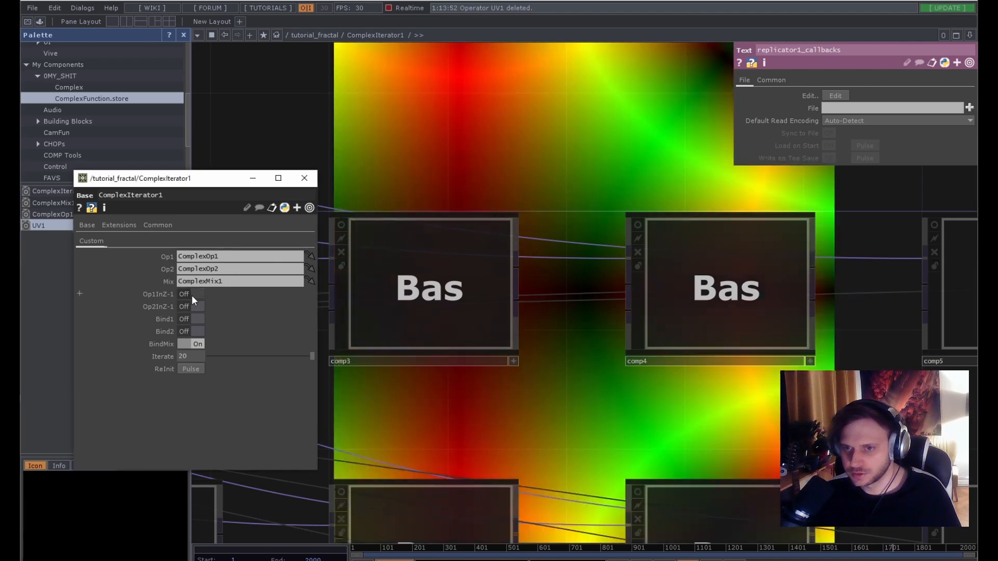
pyautogui.click(193, 296)
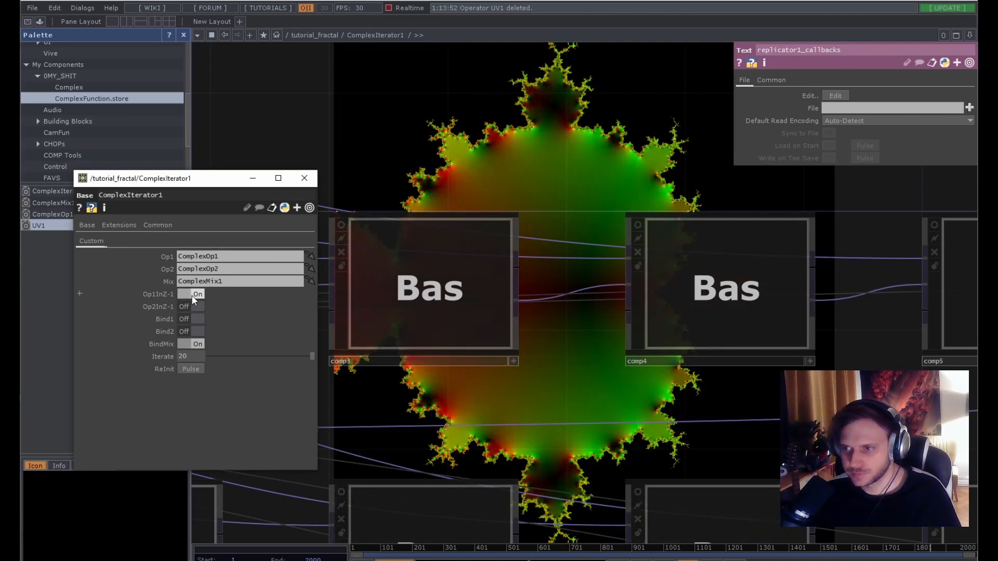
pyautogui.click(192, 296)
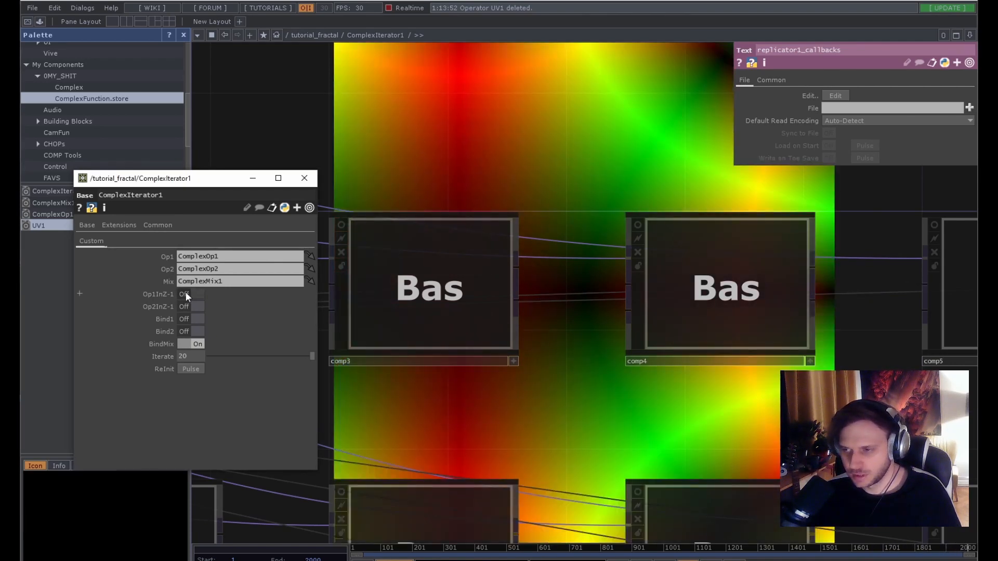
pyautogui.click(185, 293)
pyautogui.scroll(-4, 524, 304)
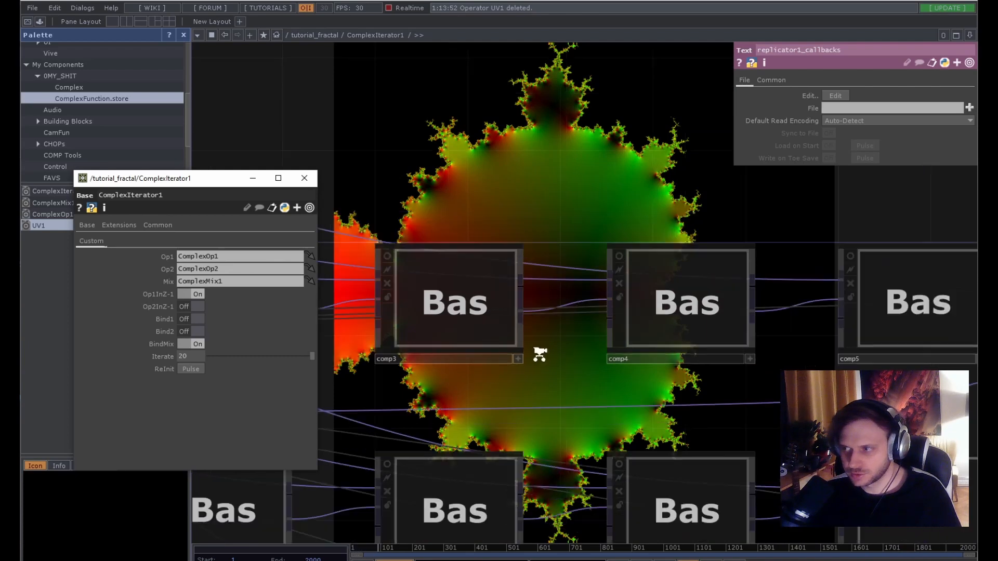
pyautogui.click(186, 295)
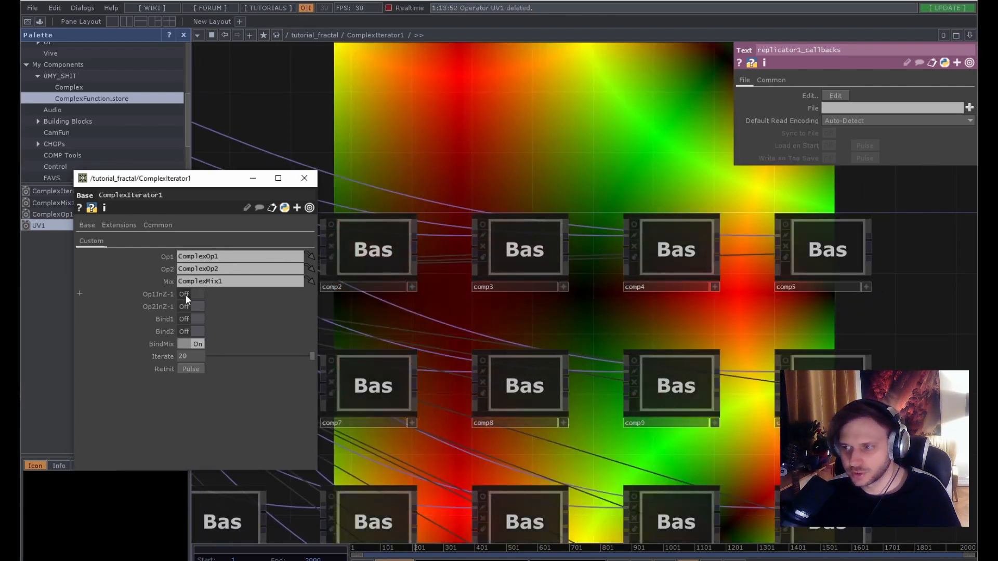
pyautogui.click(185, 294)
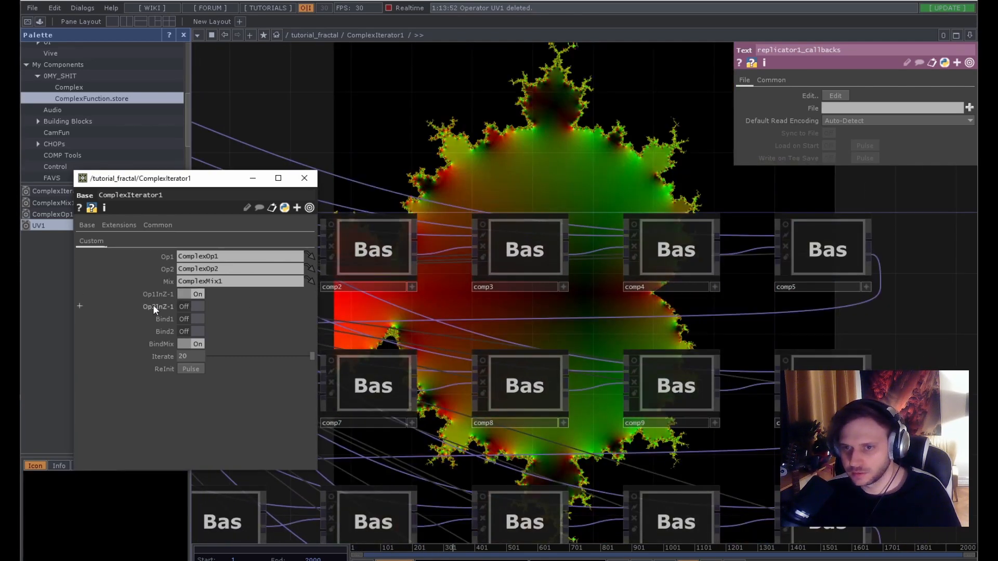
pyautogui.click(188, 306)
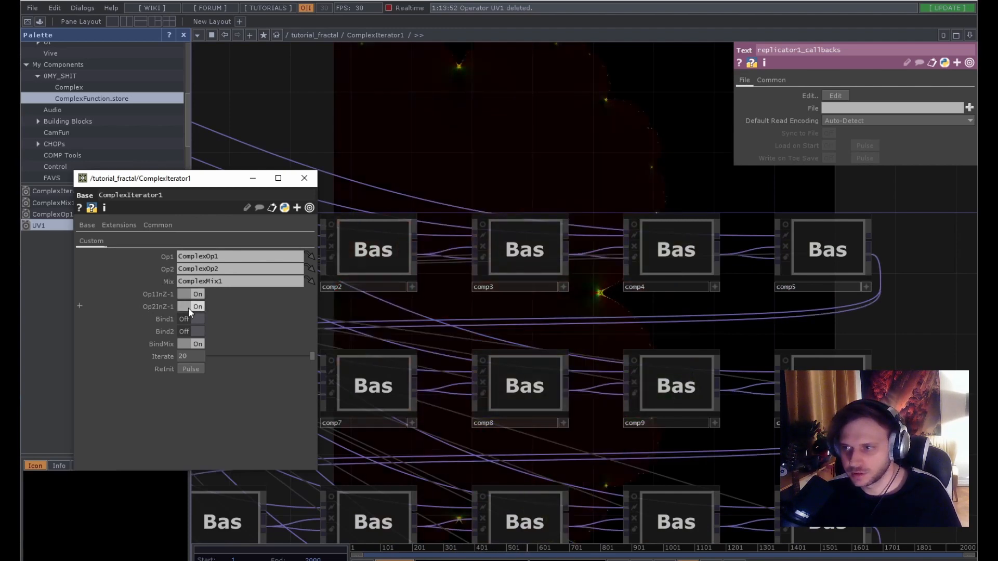
pyautogui.click(188, 308)
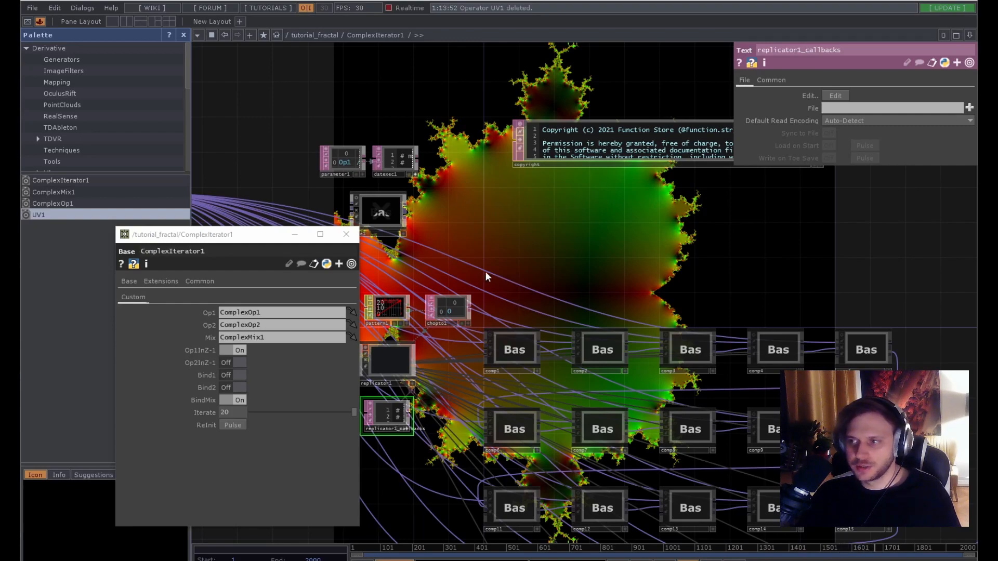
# Return to tutorial_fractal and set the first Mix Trans value of ComplexMix1 to 1.1.
pyautogui.scroll(-10, 569, 282)
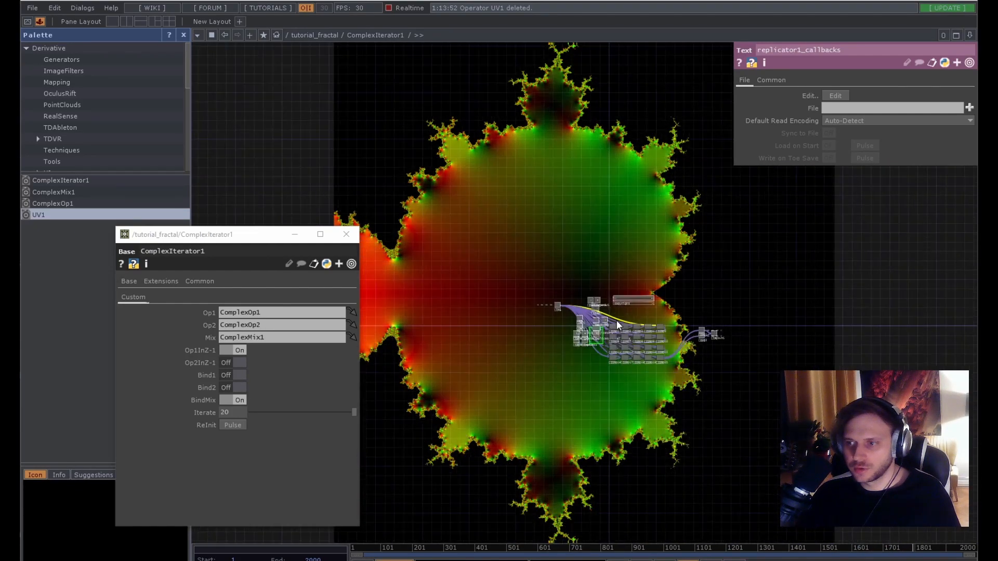
pyautogui.scroll(-3, 618, 327)
pyautogui.moveTo(463, 394); pyautogui.dragTo(686, 406)
pyautogui.scroll(-3, 678, 398)
pyautogui.moveTo(616, 441); pyautogui.dragTo(765, 379)
pyautogui.moveTo(665, 425); pyautogui.dragTo(536, 435)
pyautogui.click(554, 335)
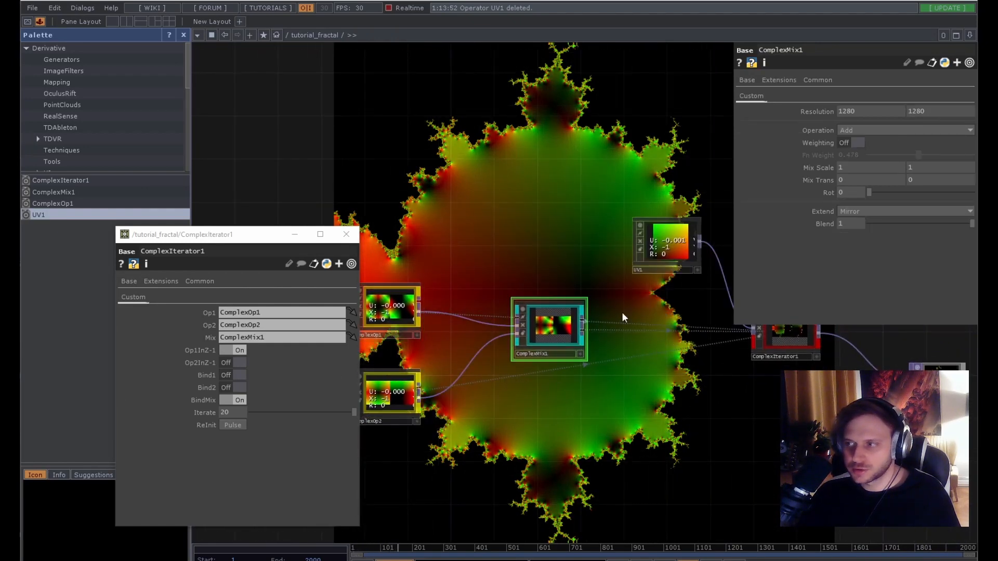
pyautogui.moveTo(872, 194); pyautogui.dragTo(839, 181)
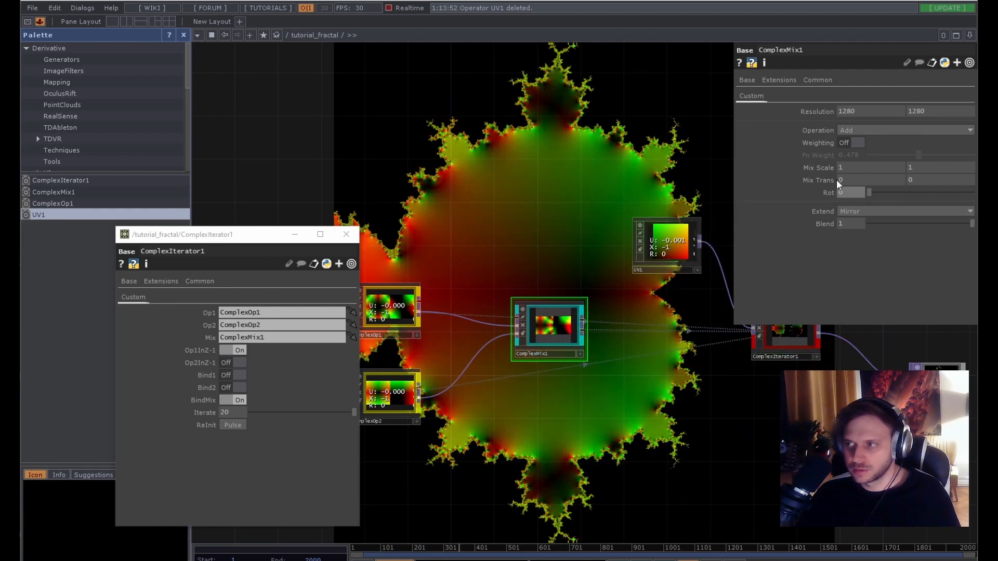
pyautogui.moveTo(846, 179); pyautogui.dragTo(897, 178, button='middle')
pyautogui.moveTo(774, 365); pyautogui.dragTo(553, 397)
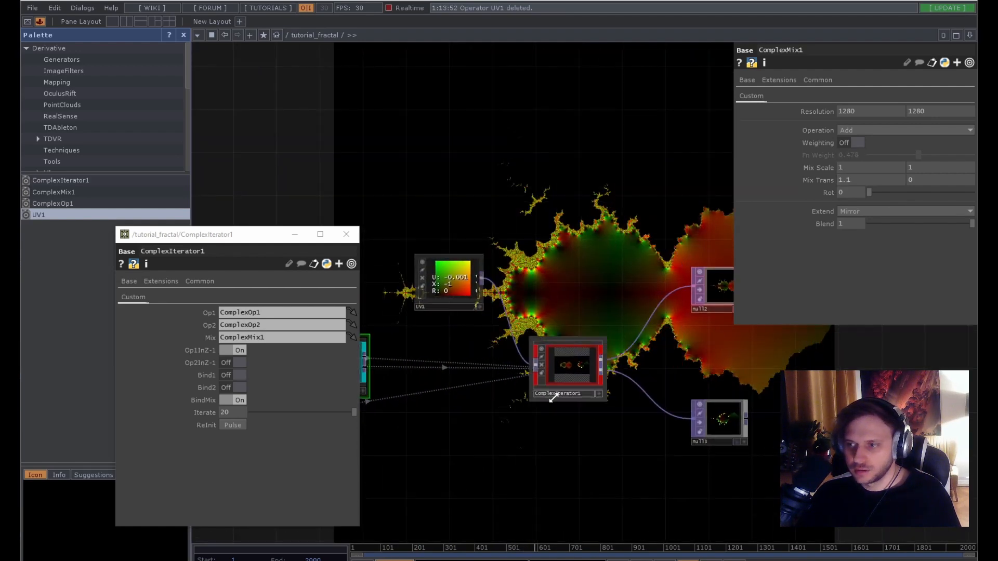
# Enter the comp2 stage inside ComplexIterator1 and examine the mix component's Mix Trans parameter.
pyautogui.scroll(12, 546, 390)
pyautogui.scroll(3, 542, 387)
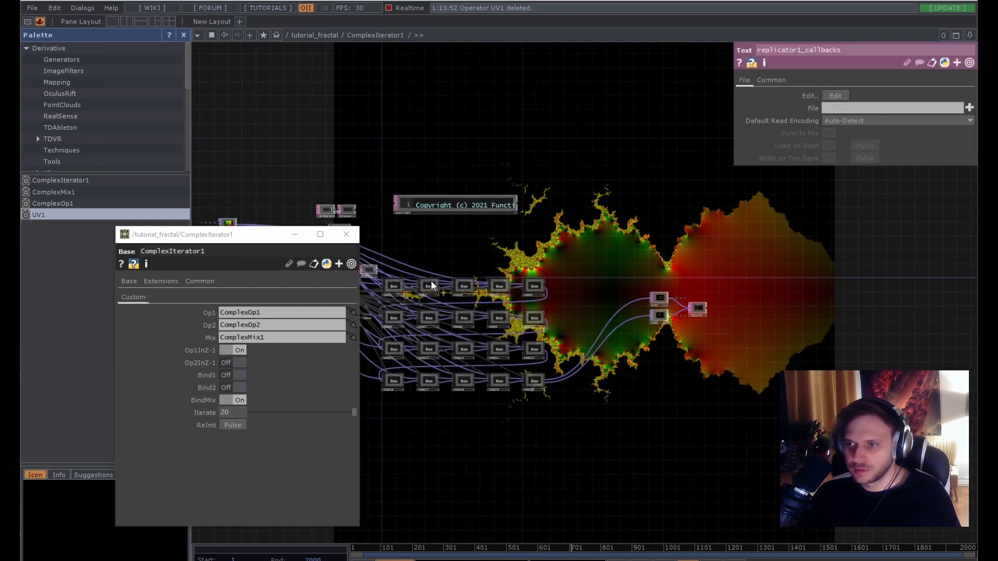
pyautogui.scroll(5, 544, 290)
pyautogui.scroll(6, 545, 290)
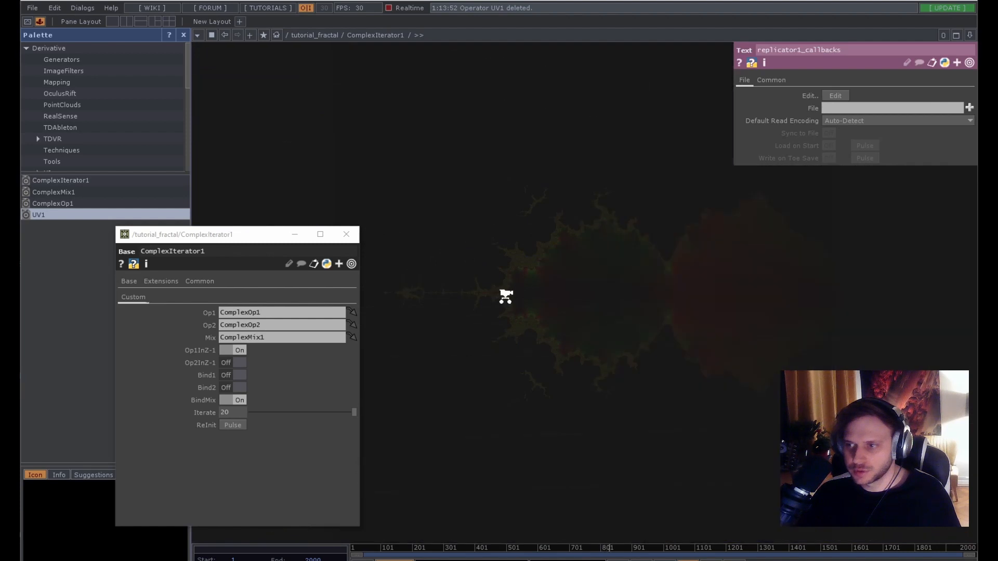
pyautogui.scroll(3, 663, 226)
pyautogui.moveTo(627, 207); pyautogui.dragTo(417, 235)
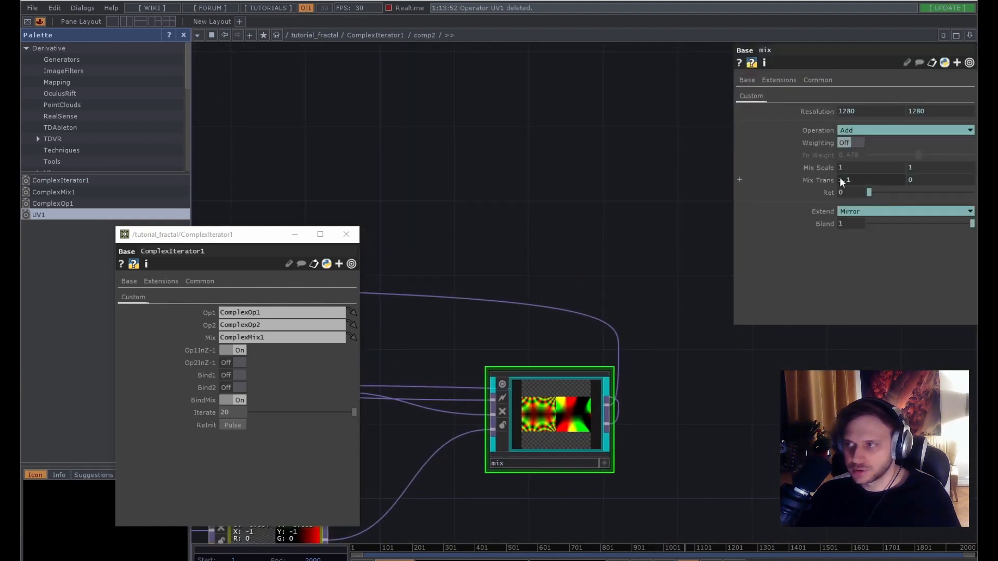
# Toggle ComplexIterator1's BindMix off and on to compare how the mix component follows ComplexMix1.
pyautogui.scroll(-3, 501, 192)
pyautogui.moveTo(501, 193); pyautogui.dragTo(423, 307)
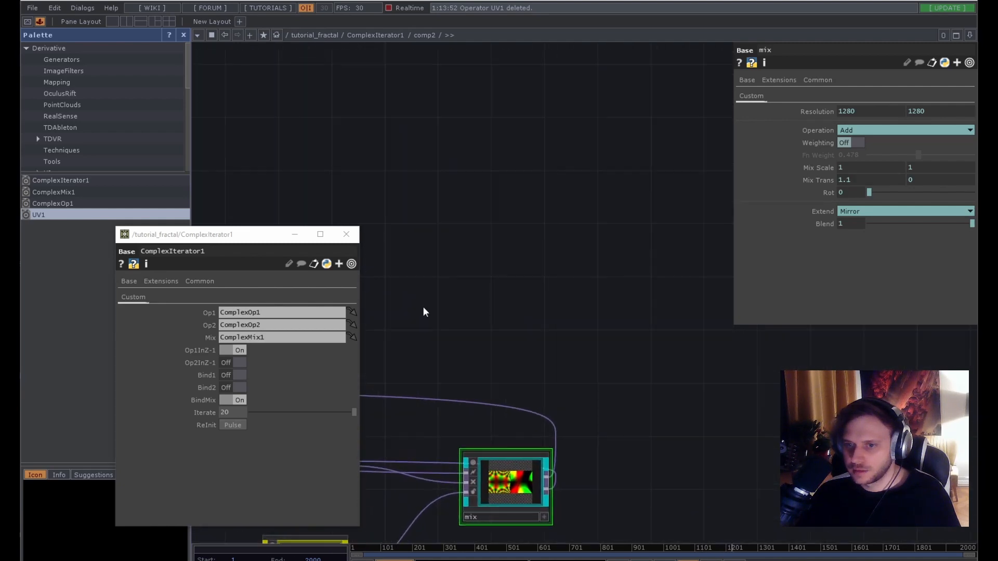
pyautogui.click(236, 400)
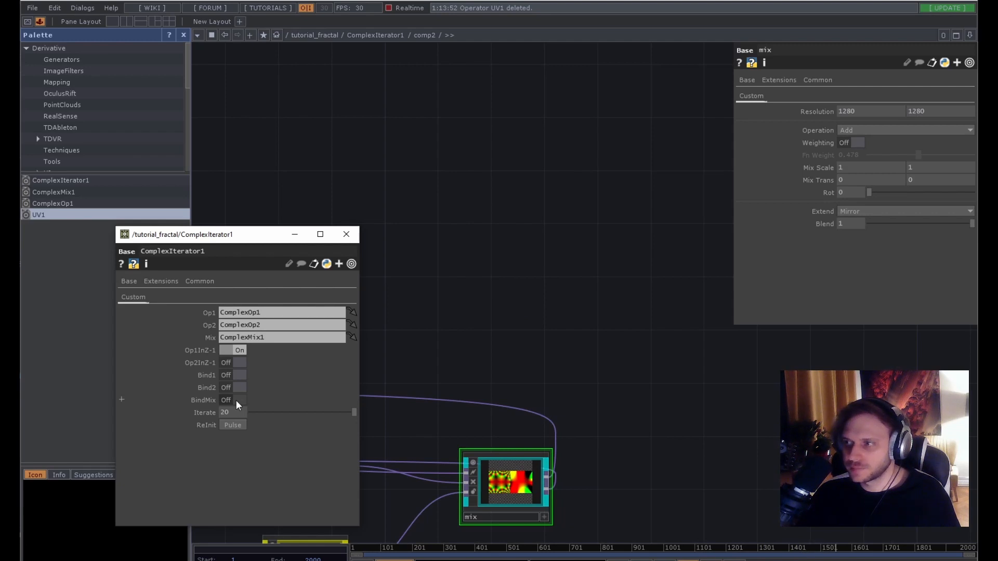
pyautogui.click(236, 401)
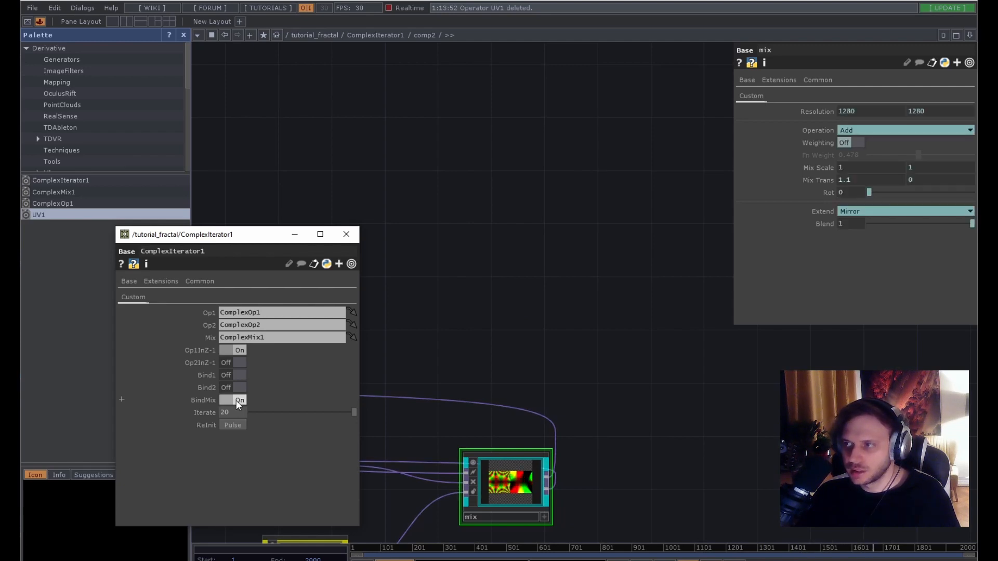
# Turn on Bind1 for ComplexIterator1 and examine the ComplexOp1 reference in the Op Scale expression of comp2's op1.
pyautogui.press('h')
pyautogui.moveTo(558, 229); pyautogui.dragTo(578, 171)
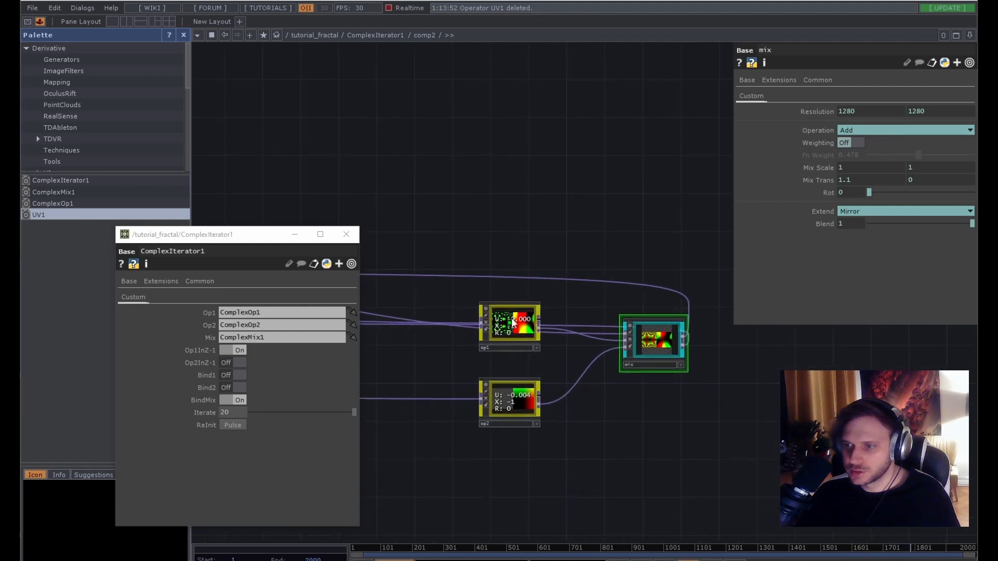
pyautogui.click(501, 331)
pyautogui.scroll(4, 505, 229)
pyautogui.moveTo(499, 229); pyautogui.dragTo(401, 180)
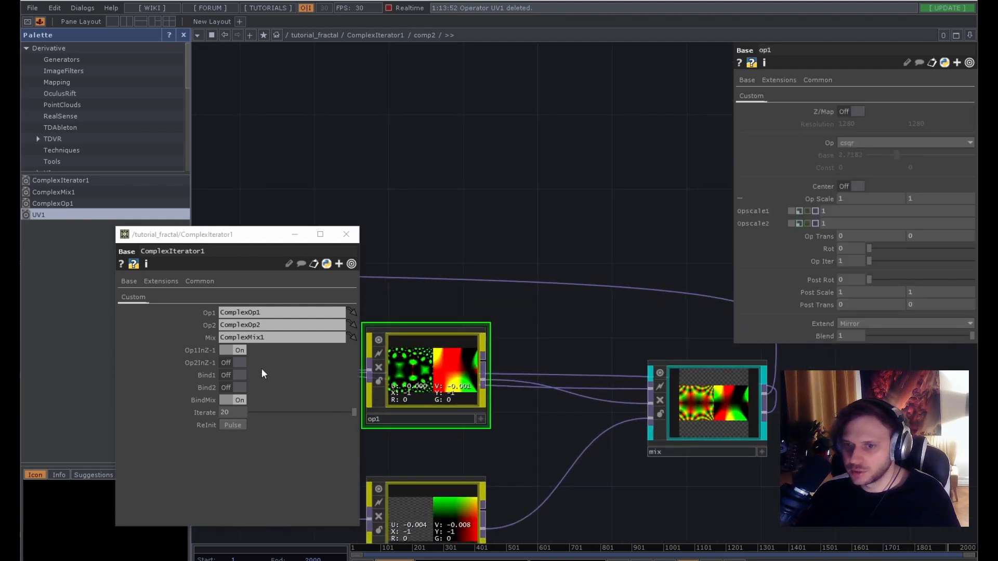
pyautogui.click(239, 371)
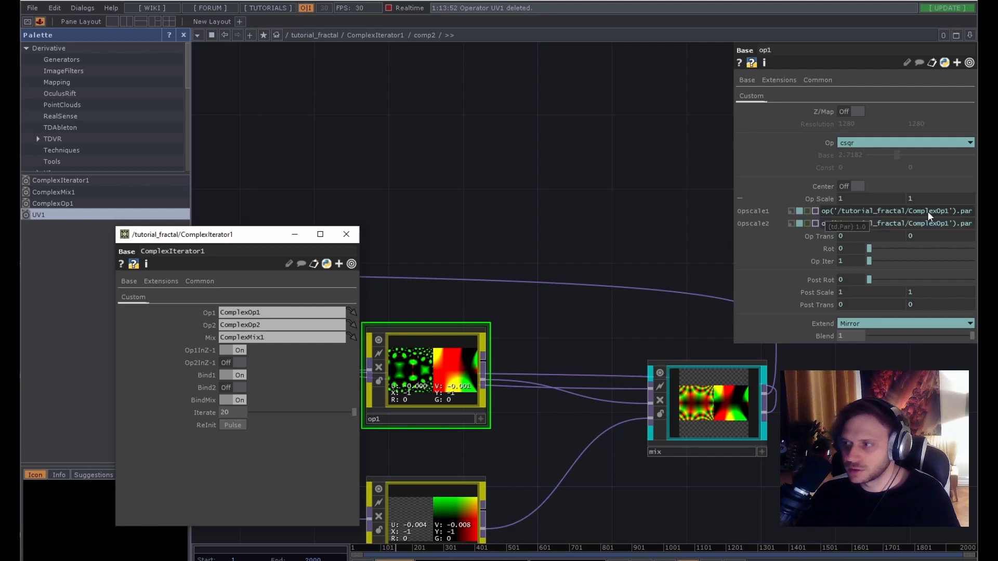
pyautogui.moveTo(949, 211); pyautogui.dragTo(936, 211)
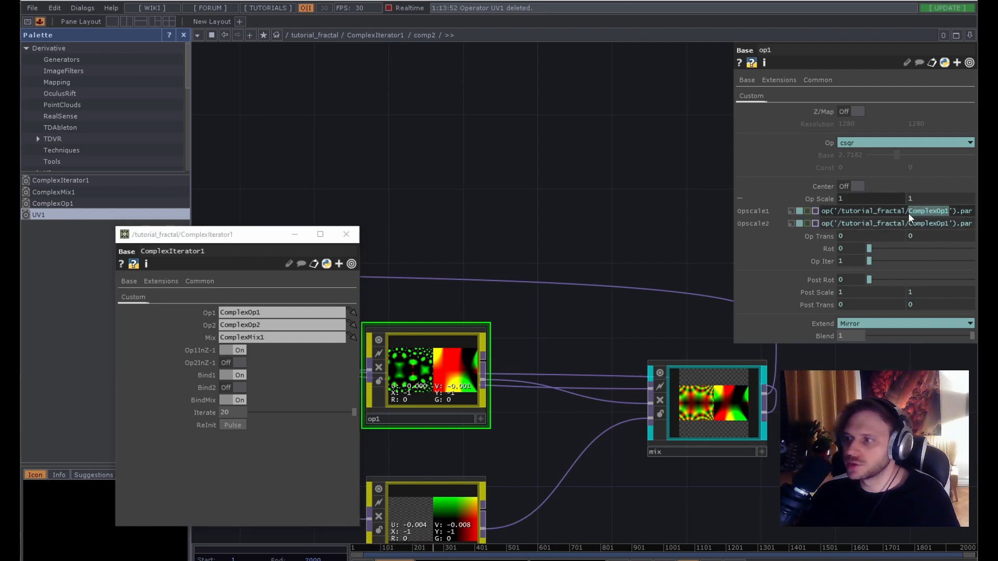
# Select op2 in the comp2 stage and turn on Bind2 for ComplexIterator1, keeping BindMix on.
pyautogui.moveTo(550, 211); pyautogui.dragTo(564, 148)
pyautogui.click(461, 442)
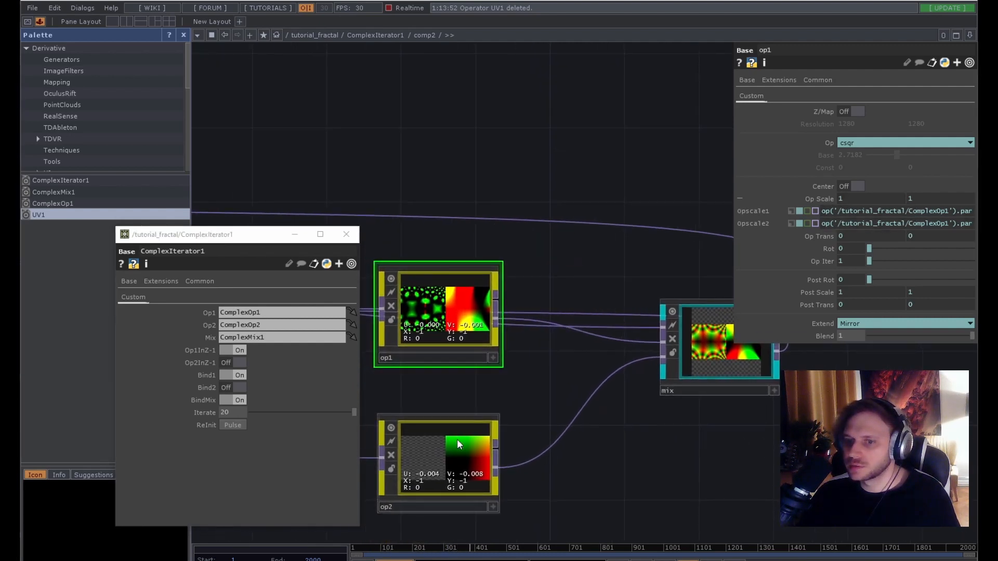
pyautogui.click(240, 388)
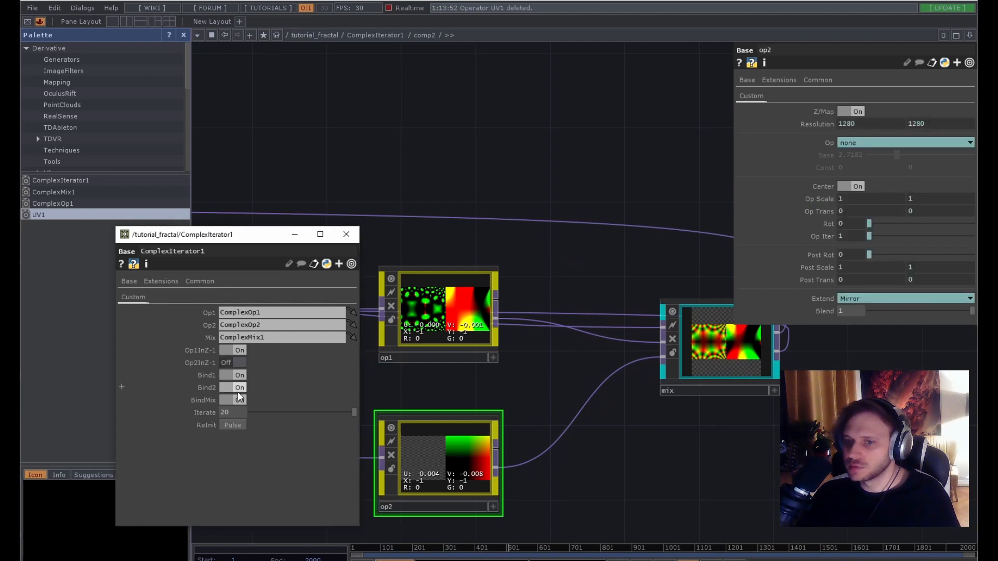
pyautogui.click(239, 399)
# Return to the tutorial_fractal network and select ComplexIterator1 to review its bind and iteration parameters.
pyautogui.scroll(-2, 481, 282)
pyautogui.moveTo(552, 138); pyautogui.dragTo(491, 308)
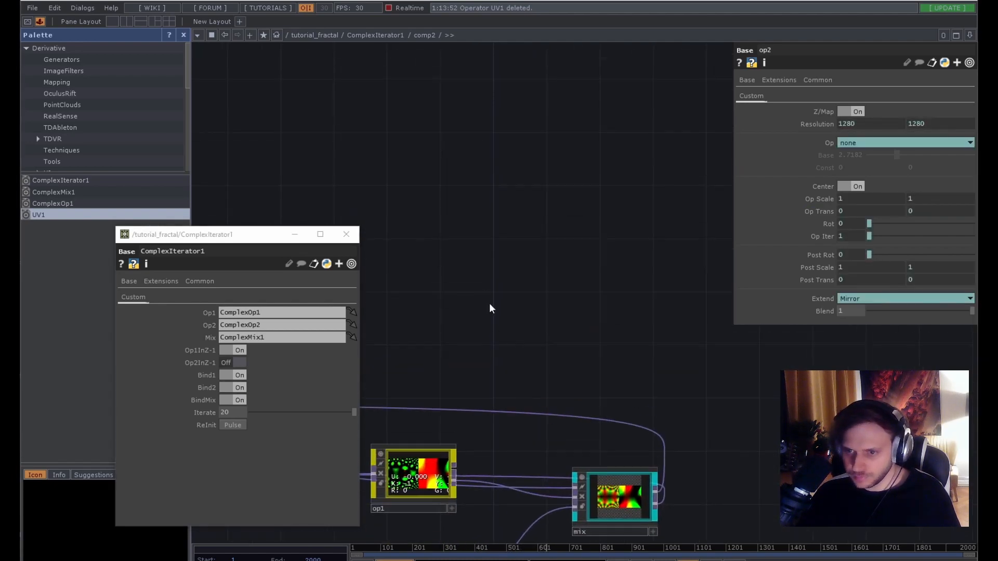
pyautogui.scroll(-10, 490, 308)
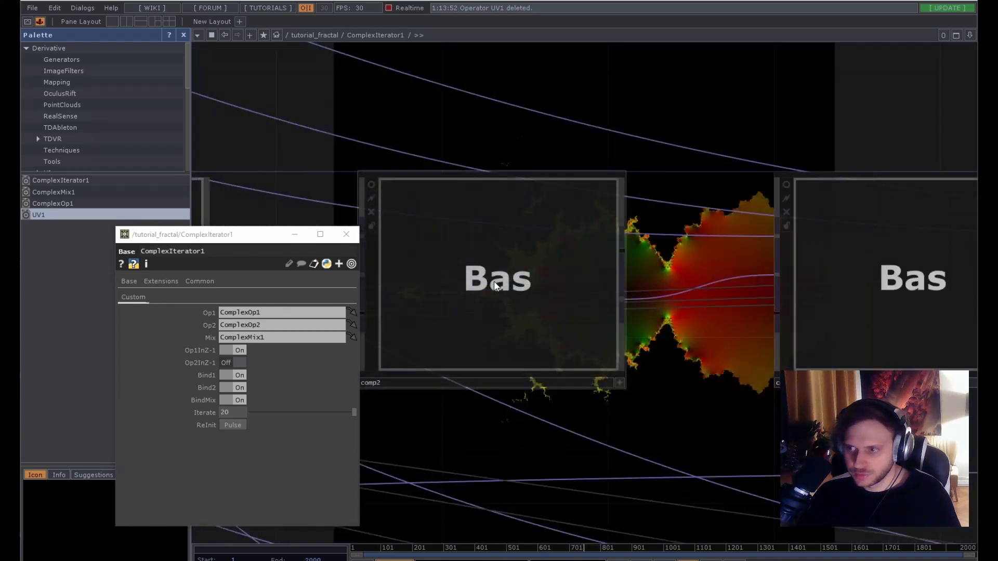
pyautogui.scroll(-10, 494, 281)
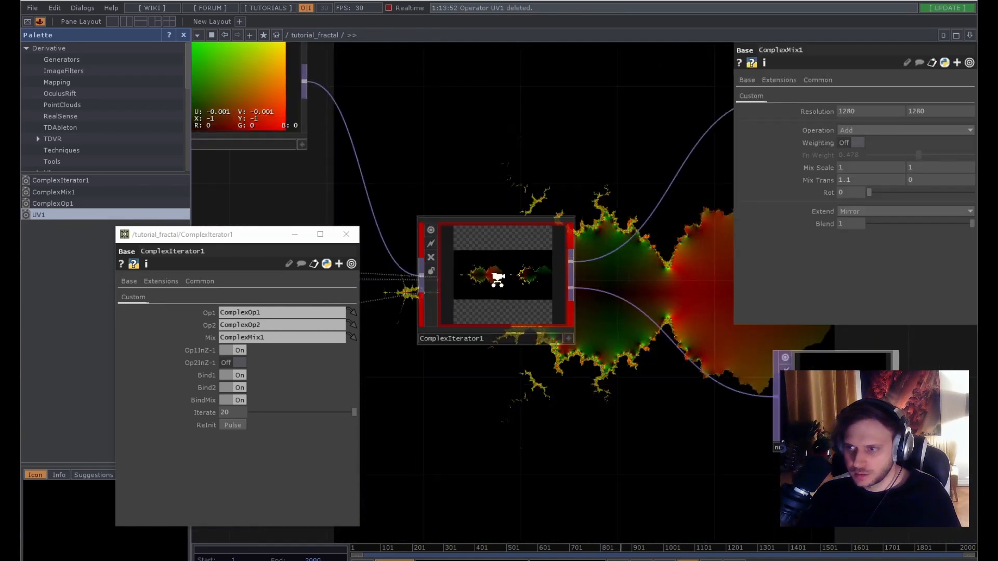
pyautogui.scroll(-3, 497, 279)
pyautogui.click(497, 278)
pyautogui.moveTo(483, 356); pyautogui.dragTo(462, 476)
pyautogui.scroll(3, 498, 394)
pyautogui.scroll(2, 451, 428)
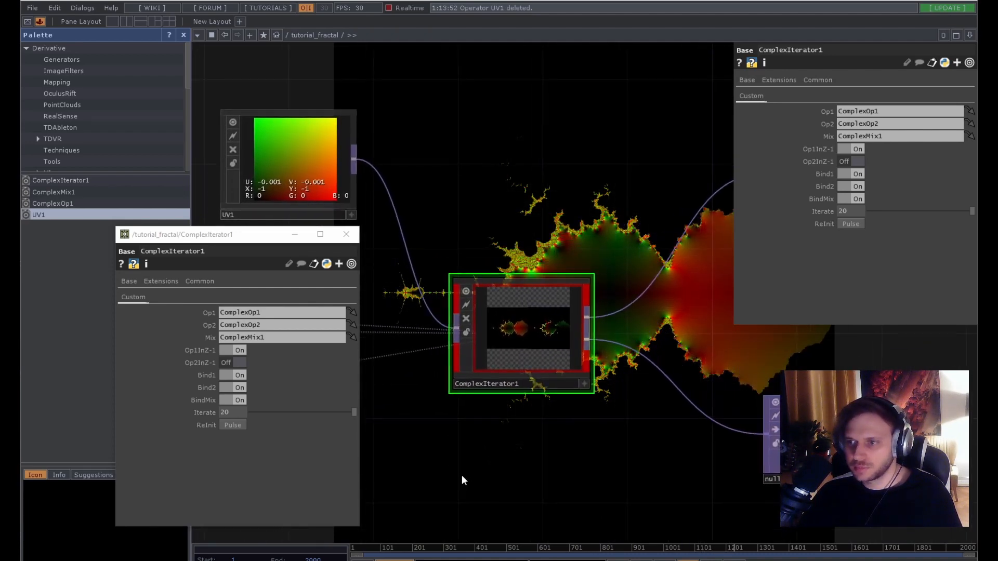
pyautogui.moveTo(477, 218); pyautogui.dragTo(445, 286)
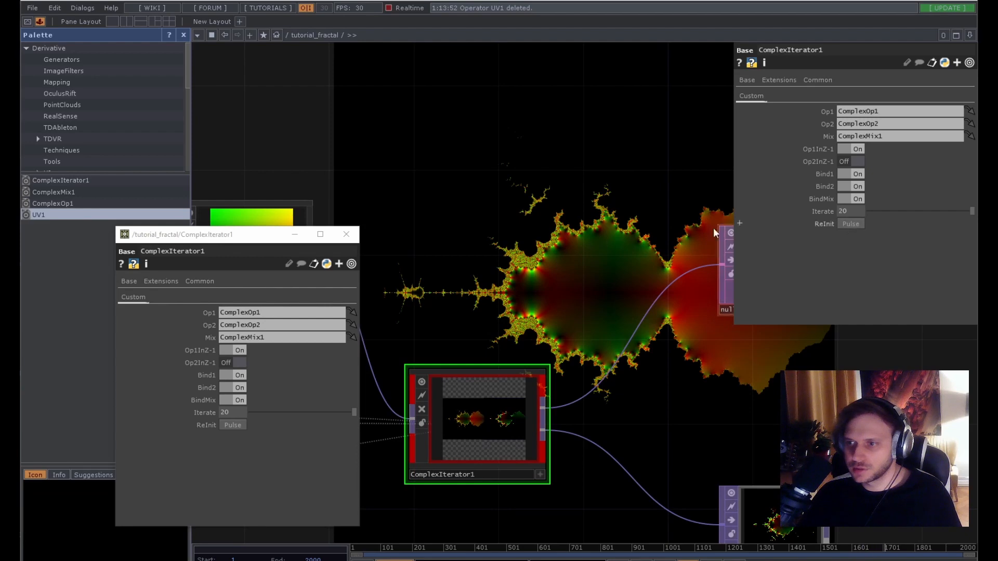
pyautogui.moveTo(476, 254); pyautogui.dragTo(621, 243)
# Switch to the c_beautfraktal4 network and examine the cpow operation, Power and Op Scale settings of ComplexOp1.
pyautogui.scroll(-5, 608, 249)
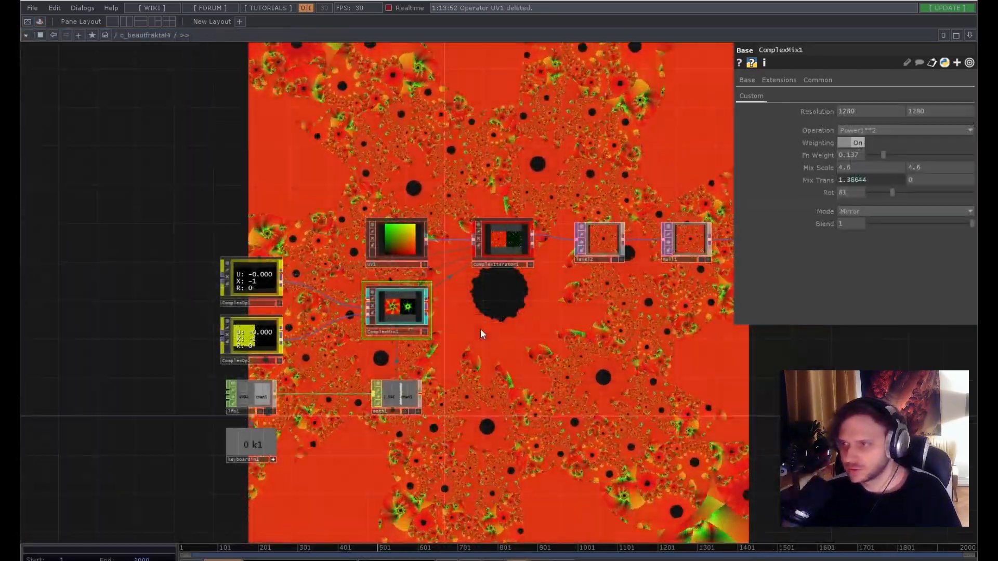
pyautogui.moveTo(527, 330); pyautogui.dragTo(624, 325)
pyautogui.click(354, 271)
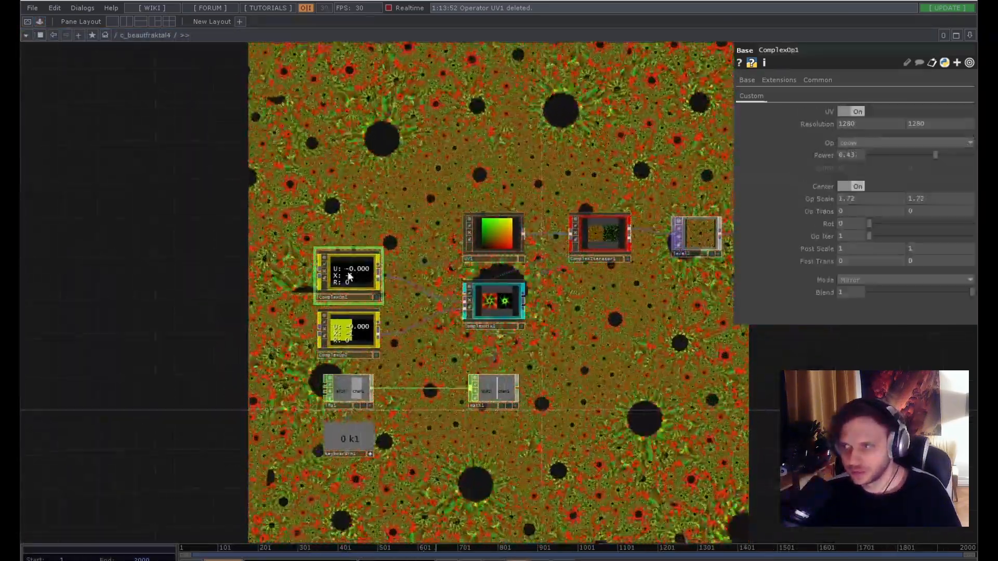
pyautogui.scroll(4, 263, 292)
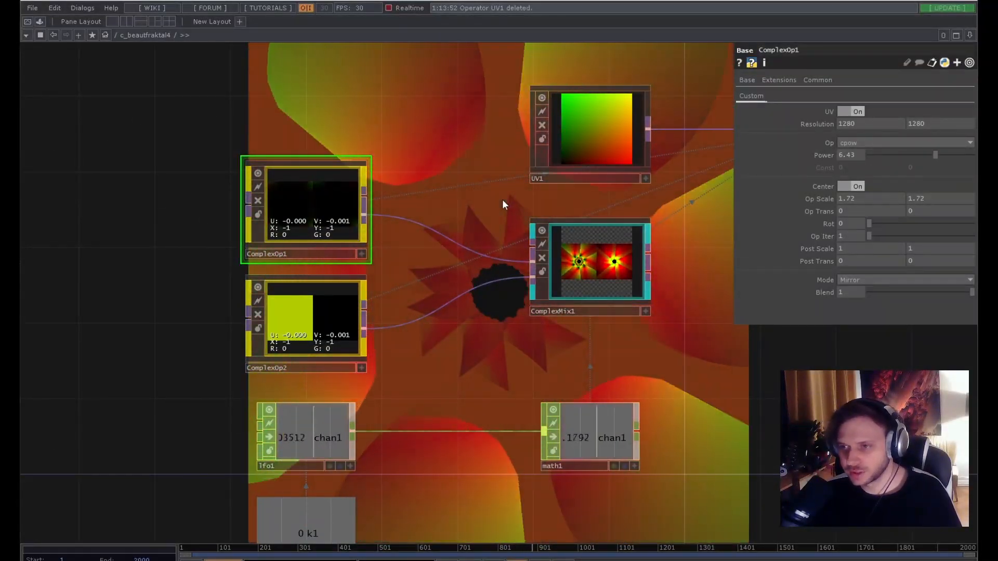
pyautogui.moveTo(503, 200); pyautogui.dragTo(468, 214)
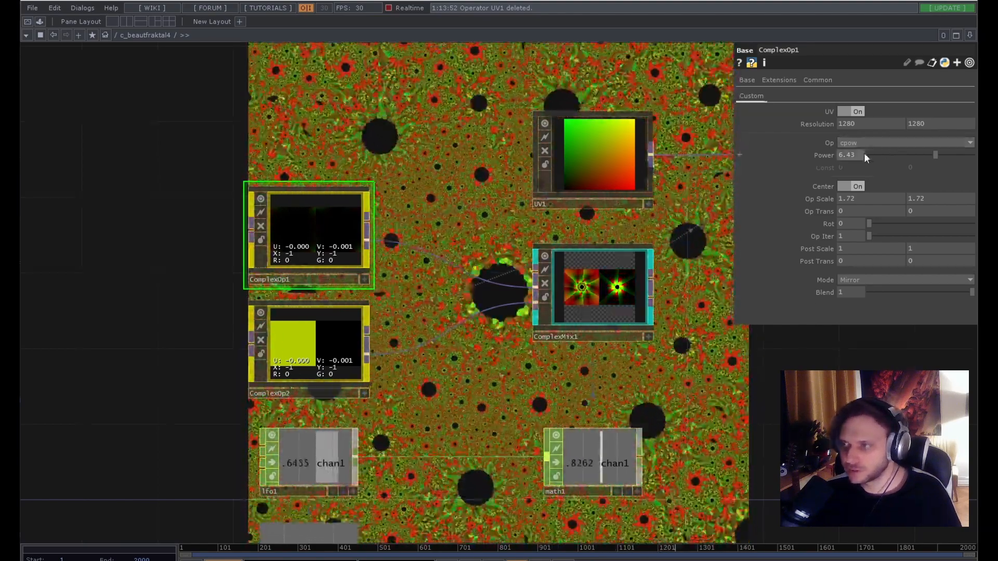
pyautogui.moveTo(410, 154); pyautogui.dragTo(621, 156)
pyautogui.moveTo(428, 141); pyautogui.dragTo(333, 108)
pyautogui.click(416, 225)
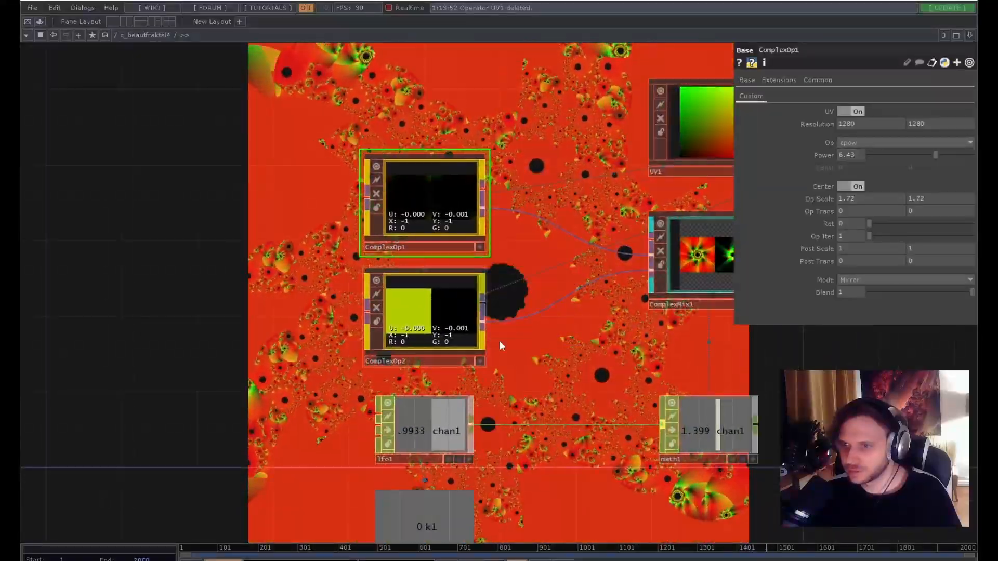
pyautogui.moveTo(500, 341); pyautogui.dragTo(365, 273)
pyautogui.moveTo(453, 297); pyautogui.dragTo(514, 329)
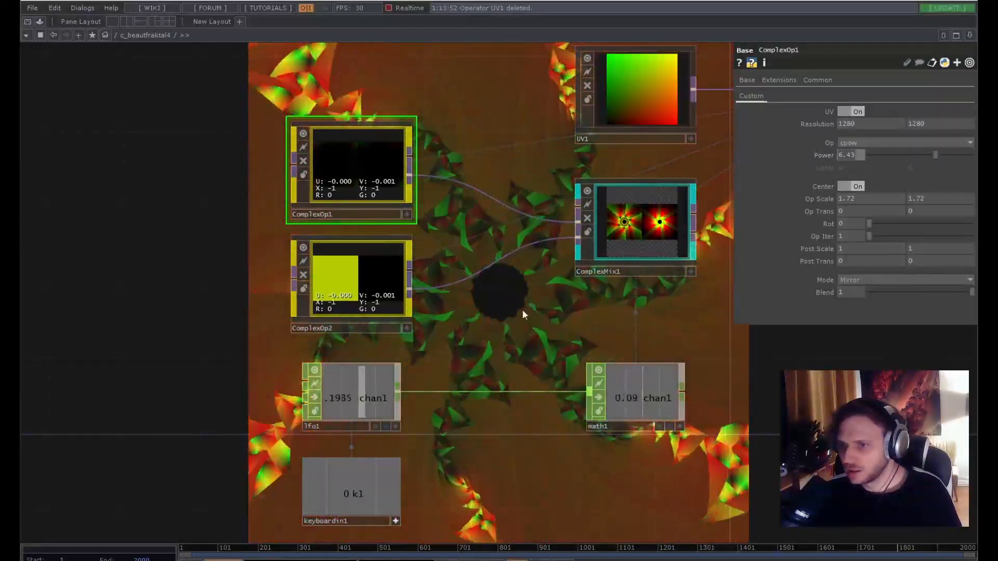
# Compare the cconst settings of ComplexOp2 with the Power1**2 operation and weighting of ComplexMix1.
pyautogui.click(381, 286)
pyautogui.moveTo(456, 312); pyautogui.dragTo(410, 355)
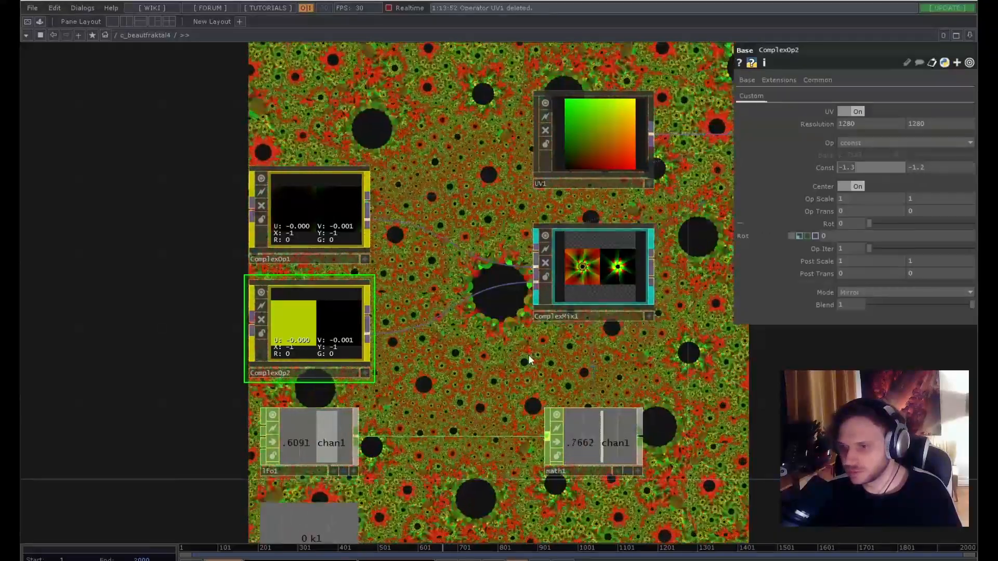
pyautogui.moveTo(526, 357); pyautogui.dragTo(487, 339)
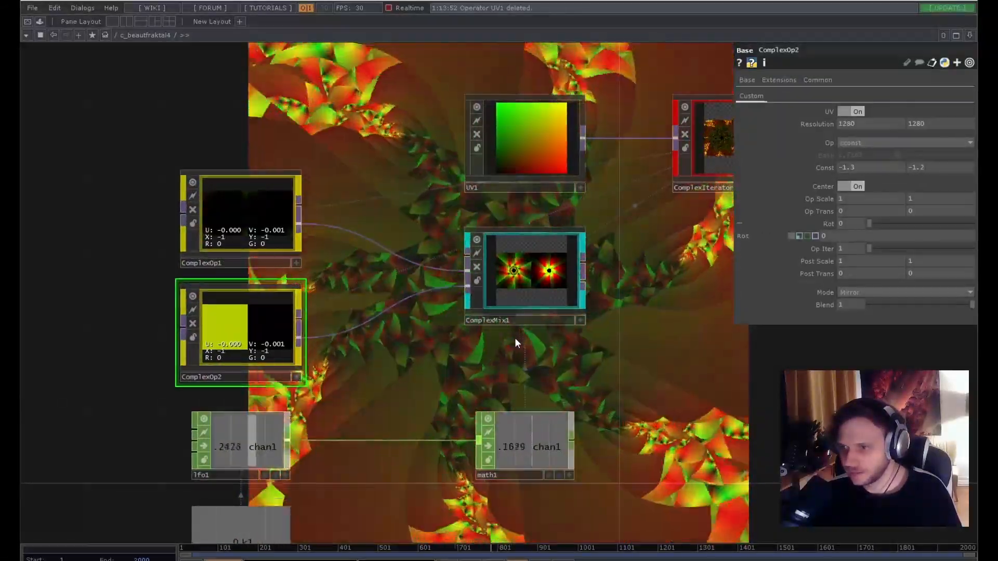
pyautogui.click(531, 280)
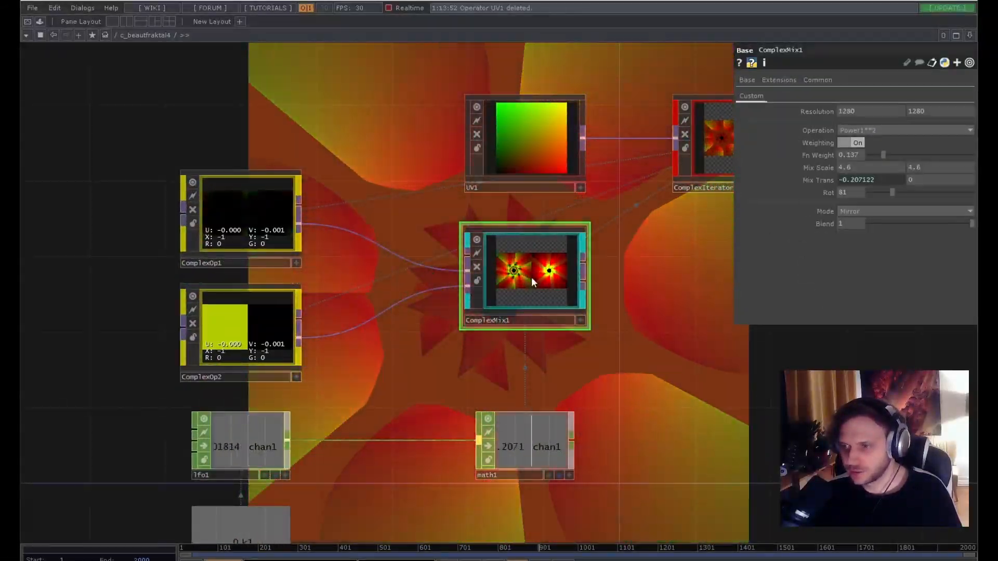
pyautogui.click(252, 218)
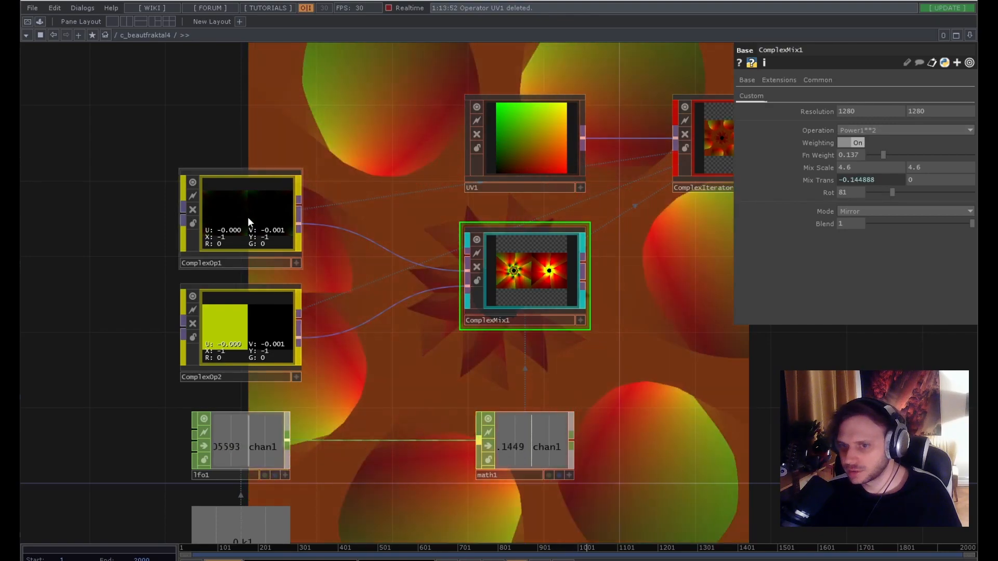
pyautogui.click(244, 327)
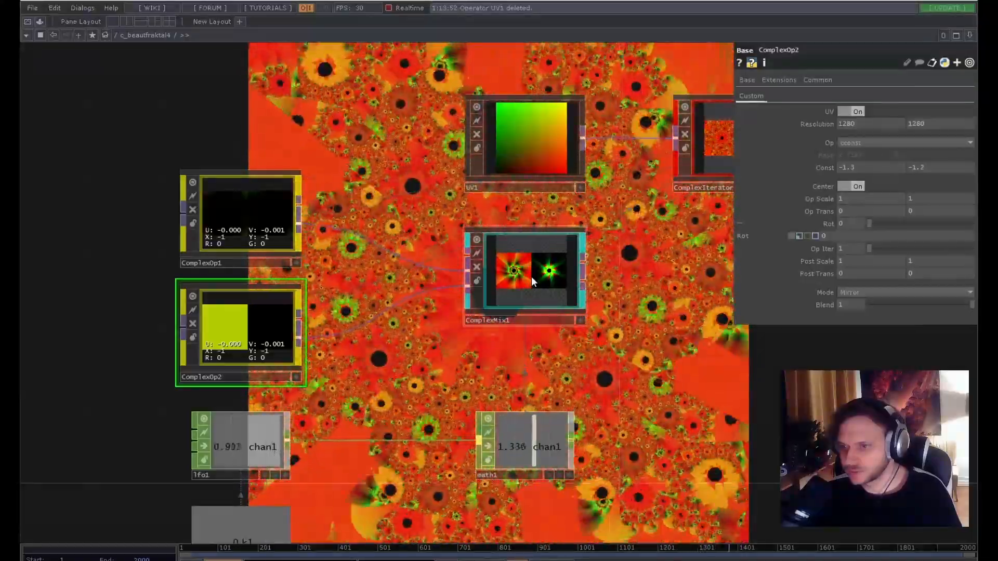
pyautogui.click(531, 276)
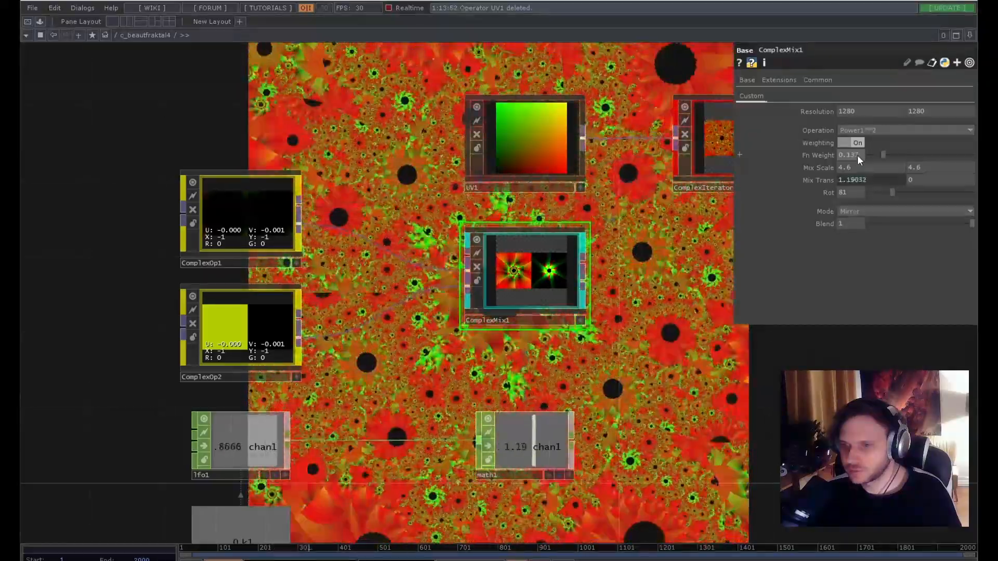
pyautogui.click(260, 346)
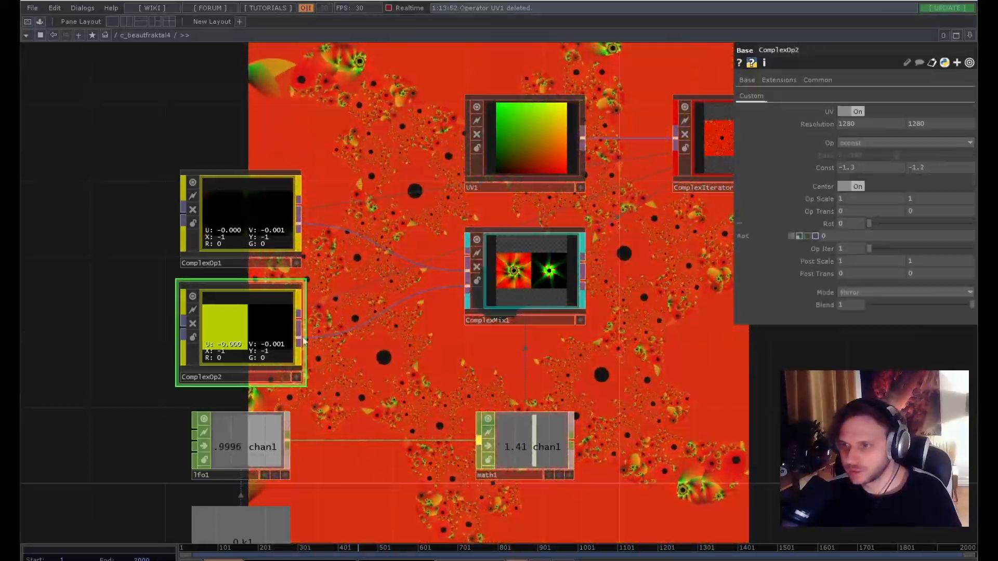
# Vary the Fn Weight of ComplexMix1, raising it to about 0.258 and lowering it again, to reshape the fractal.
pyautogui.click(525, 291)
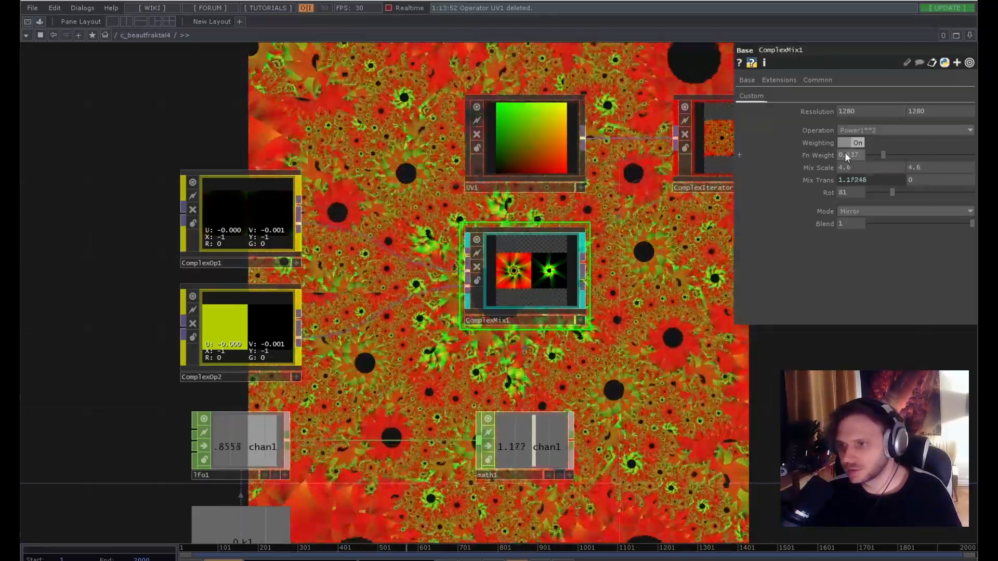
pyautogui.moveTo(887, 155)
pyautogui.mouseDown()
pyautogui.moveTo(945, 158)
pyautogui.moveTo(899, 161)
pyautogui.mouseUp()
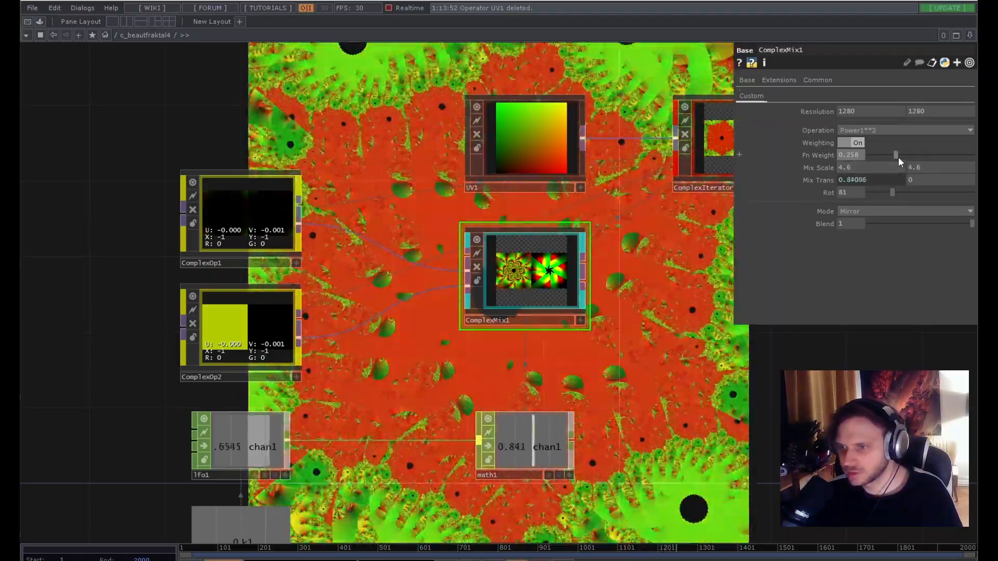
pyautogui.moveTo(898, 157); pyautogui.dragTo(876, 164)
# Select ComplexIterator1 in c_beautfraktal4 and turn off Bind2 and Bind1.
pyautogui.moveTo(656, 261); pyautogui.dragTo(513, 256)
pyautogui.scroll(-3, 514, 256)
pyautogui.click(589, 170)
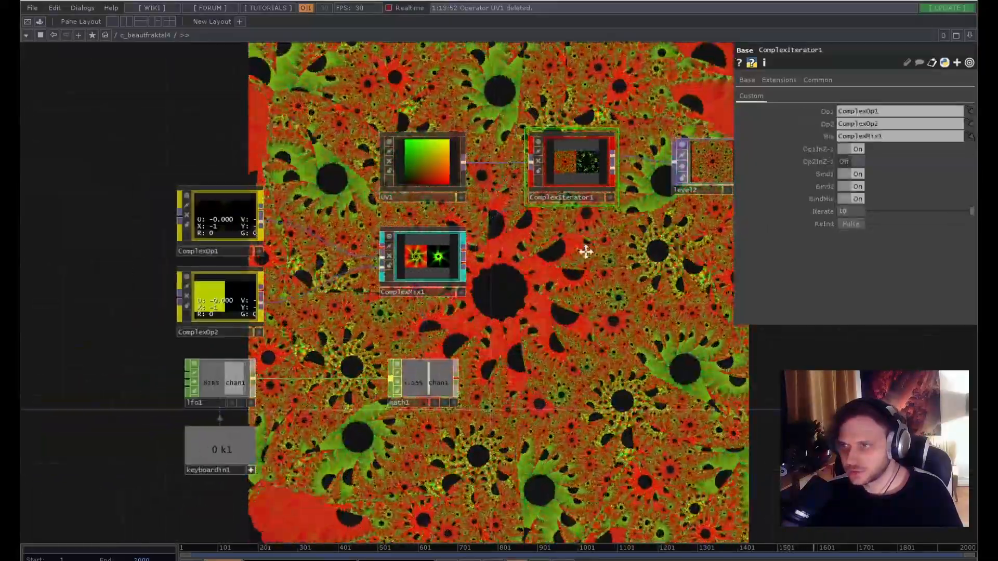
pyautogui.moveTo(584, 252); pyautogui.dragTo(557, 315)
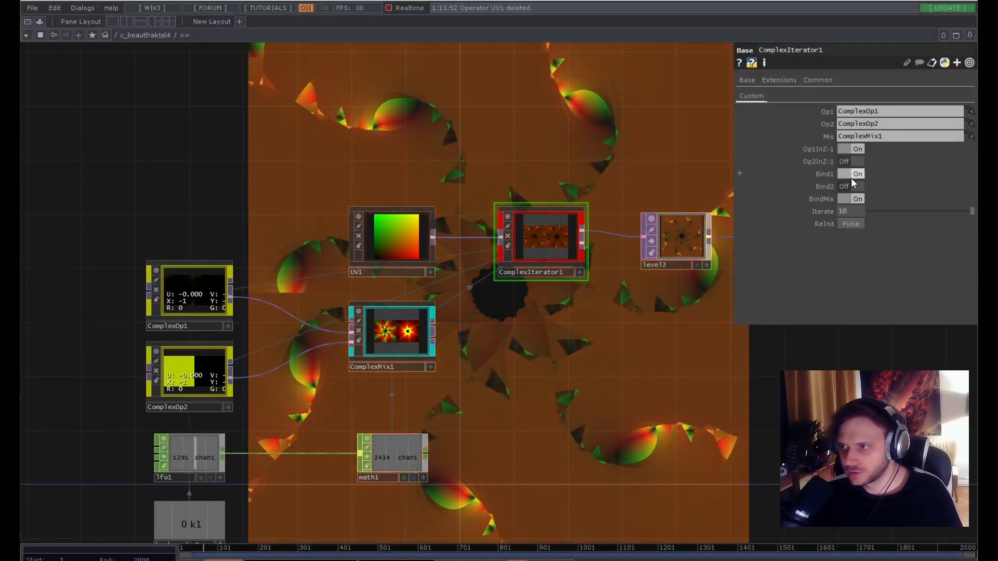
pyautogui.click(851, 177)
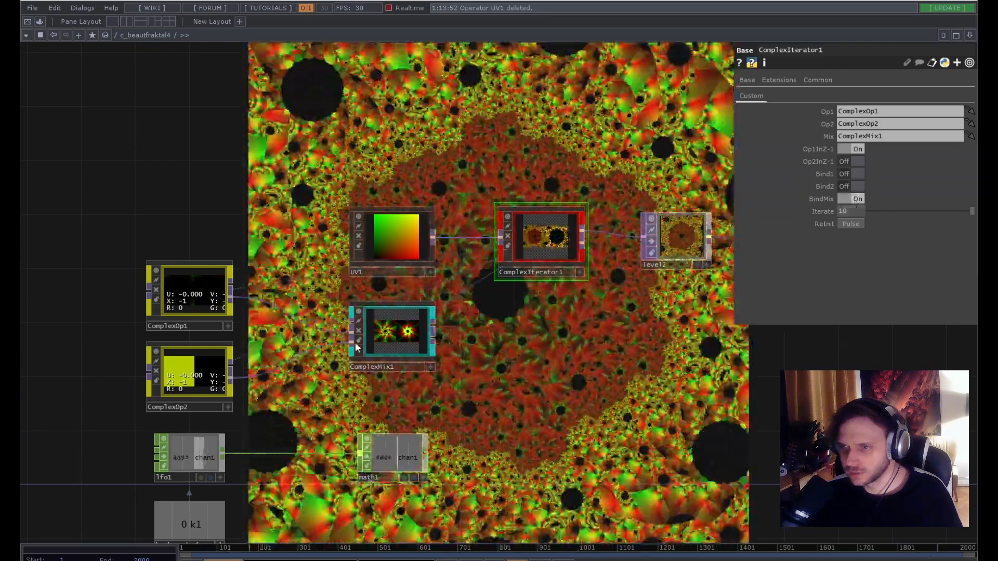
# Set the Rot of ComplexMix1 in the c_beautfraktal4 network to 30 to reshape the fractal.
pyautogui.click(382, 341)
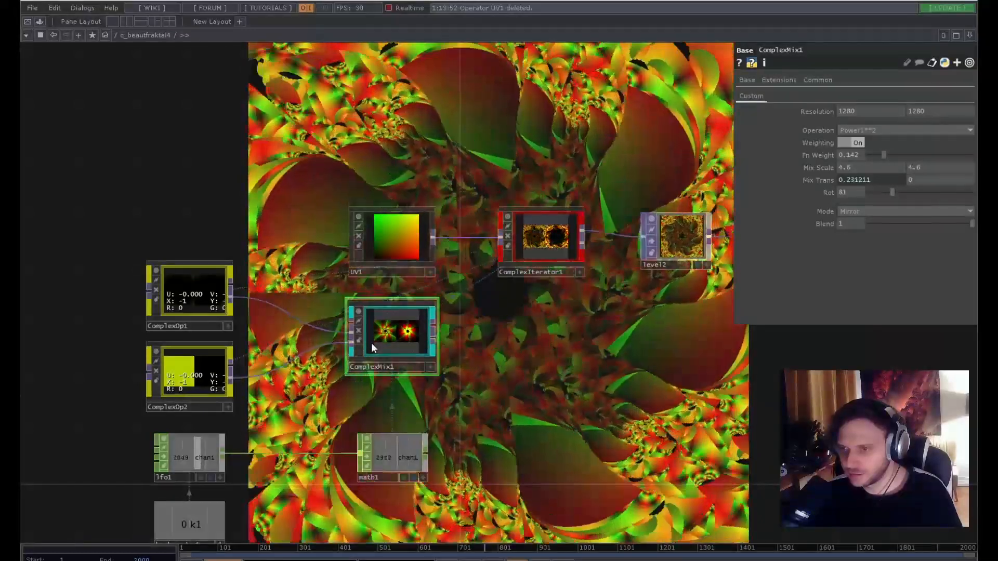
pyautogui.scroll(2, 371, 342)
pyautogui.scroll(-2, 382, 342)
pyautogui.scroll(2, 382, 343)
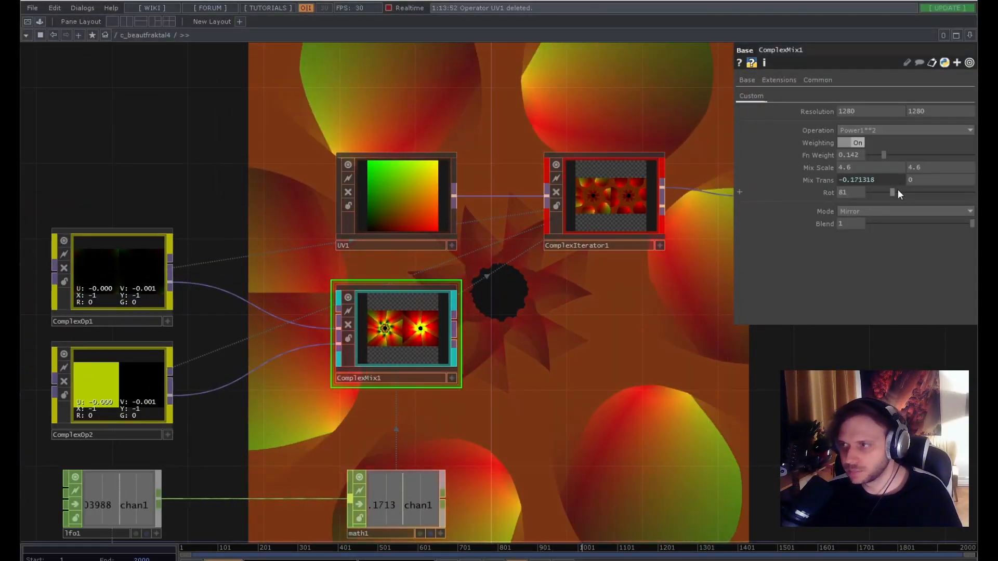
pyautogui.moveTo(895, 190); pyautogui.dragTo(877, 207)
pyautogui.moveTo(567, 304)
pyautogui.mouseDown()
pyautogui.moveTo(407, 325)
pyautogui.moveTo(557, 308)
pyautogui.mouseUp()
pyautogui.scroll(-5, 406, 325)
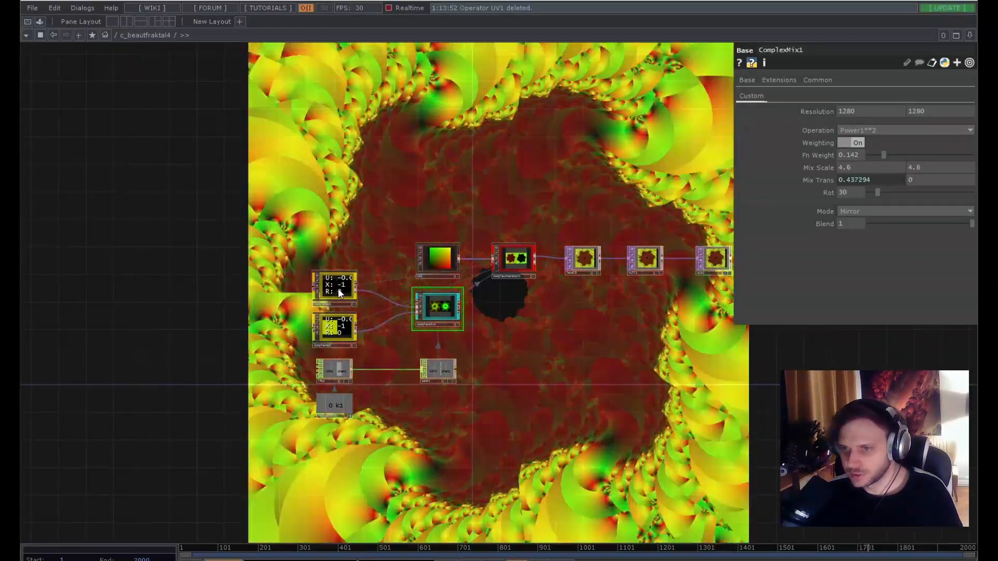
# Examine the Op Trans and Rot parameters of ComplexOp1 and ComplexOp2.
pyautogui.click(338, 289)
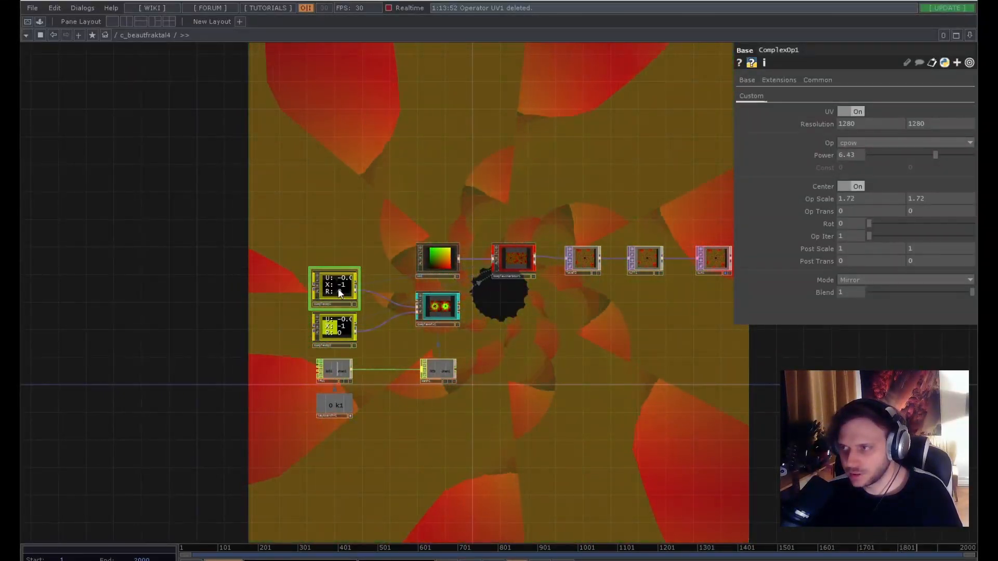
pyautogui.scroll(3, 271, 287)
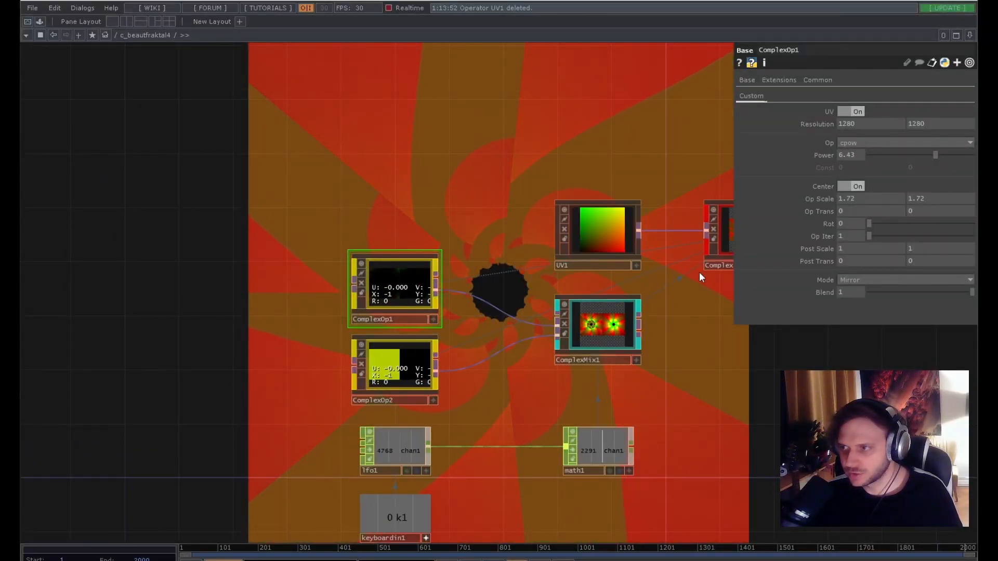
pyautogui.click(871, 210)
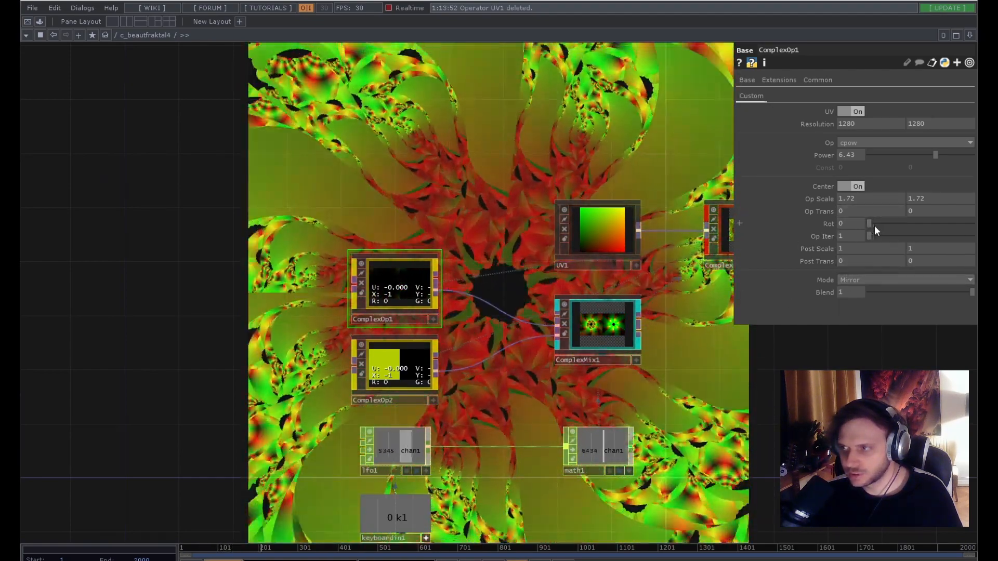
pyautogui.moveTo(874, 225)
pyautogui.mouseDown()
pyautogui.moveTo(918, 227)
pyautogui.moveTo(874, 224)
pyautogui.mouseUp()
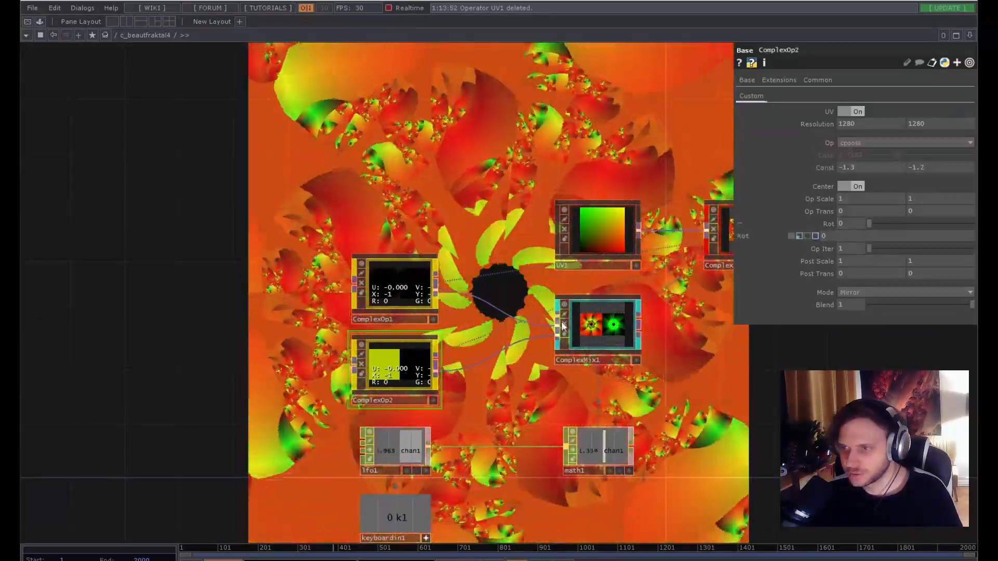
# Select ComplexMix1 again and raise its Rot to 36.
pyautogui.click(594, 328)
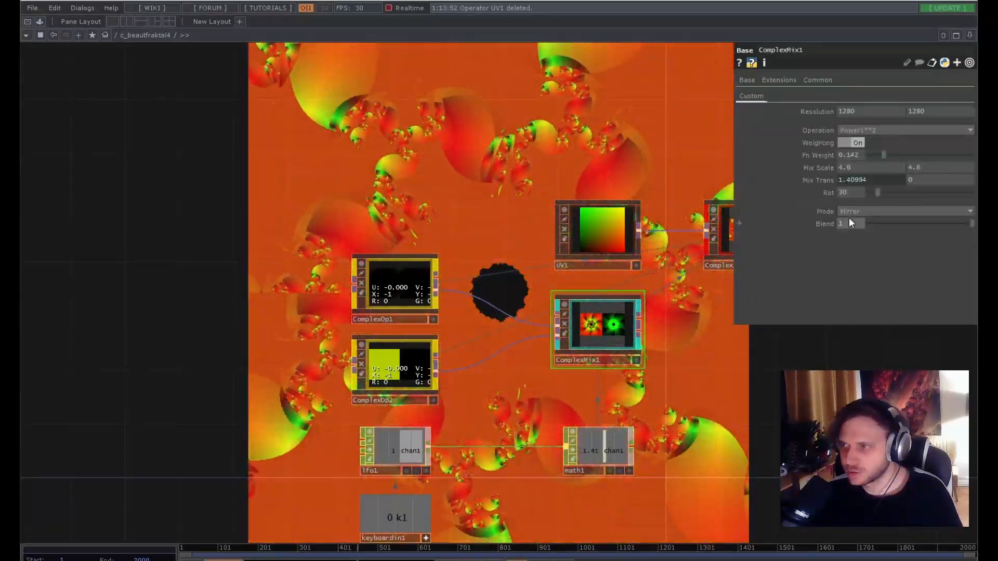
pyautogui.moveTo(882, 194)
pyautogui.mouseDown()
pyautogui.moveTo(914, 194)
pyautogui.moveTo(883, 193)
pyautogui.mouseUp()
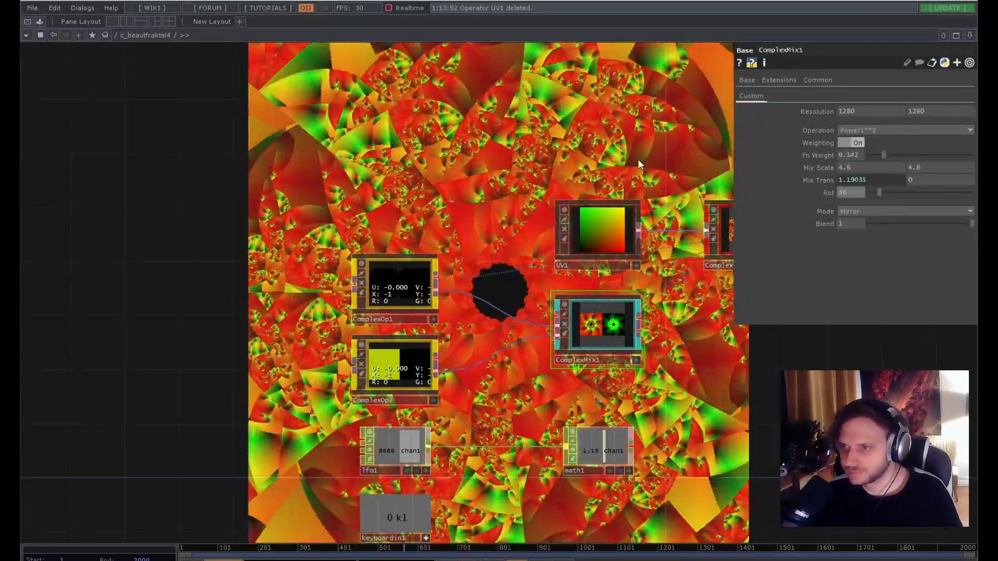
pyautogui.scroll(-5, 437, 161)
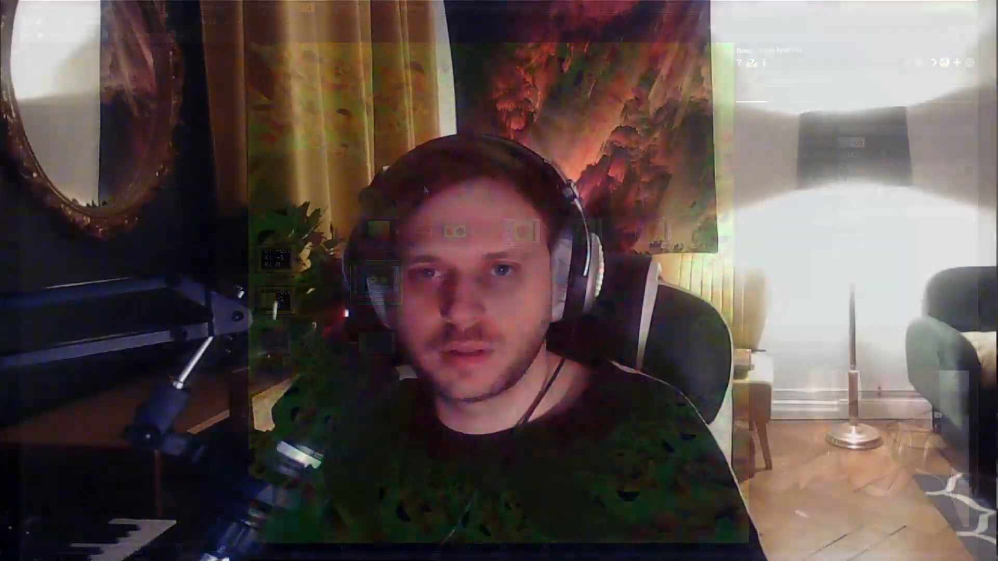